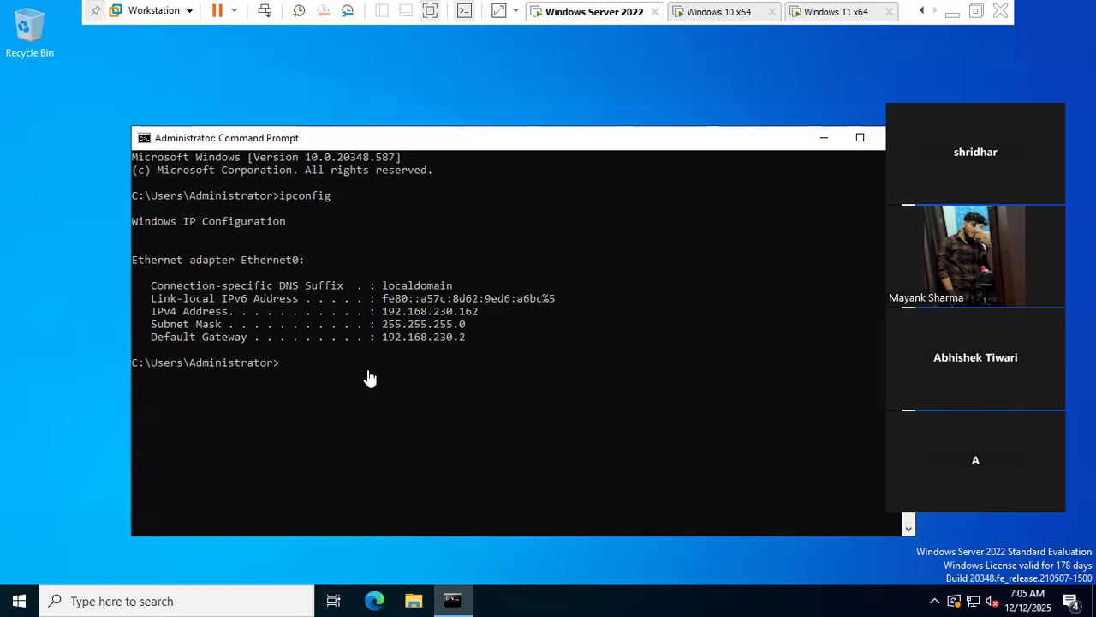
- From the Windows 10 VM, ping 192.168.230.162, then leave a continuous ping -t running
click(713, 11)
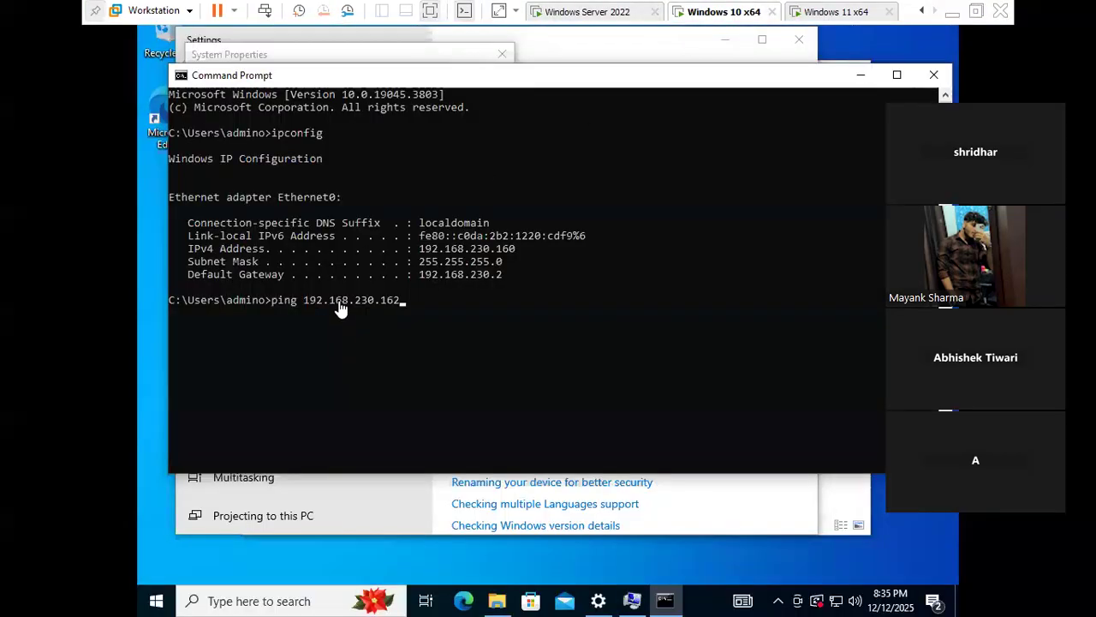
click(380, 318)
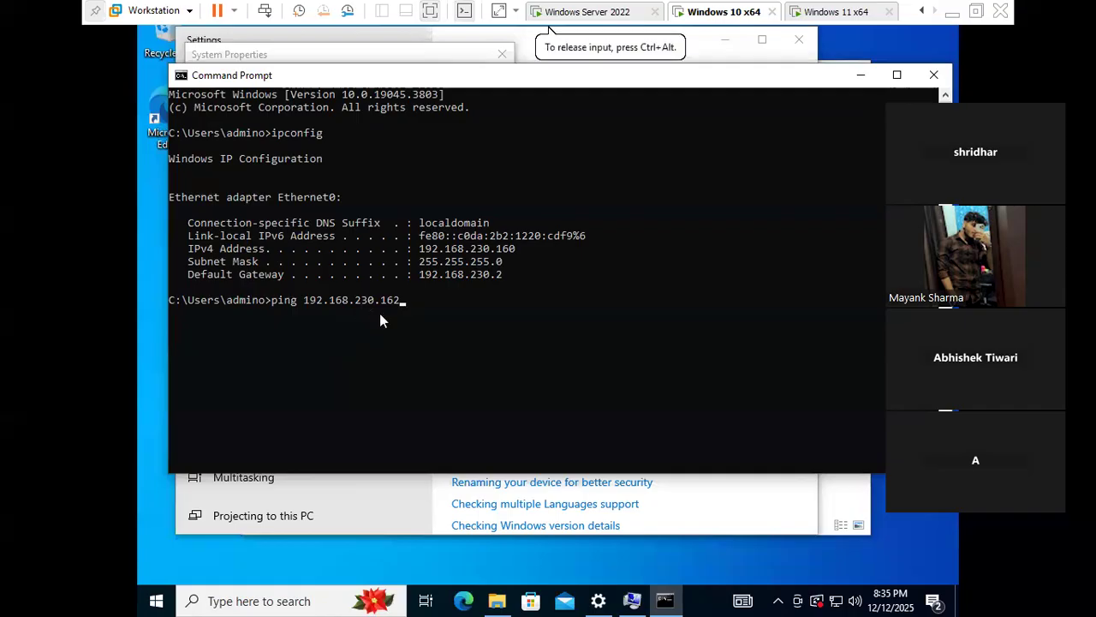
key(Return)
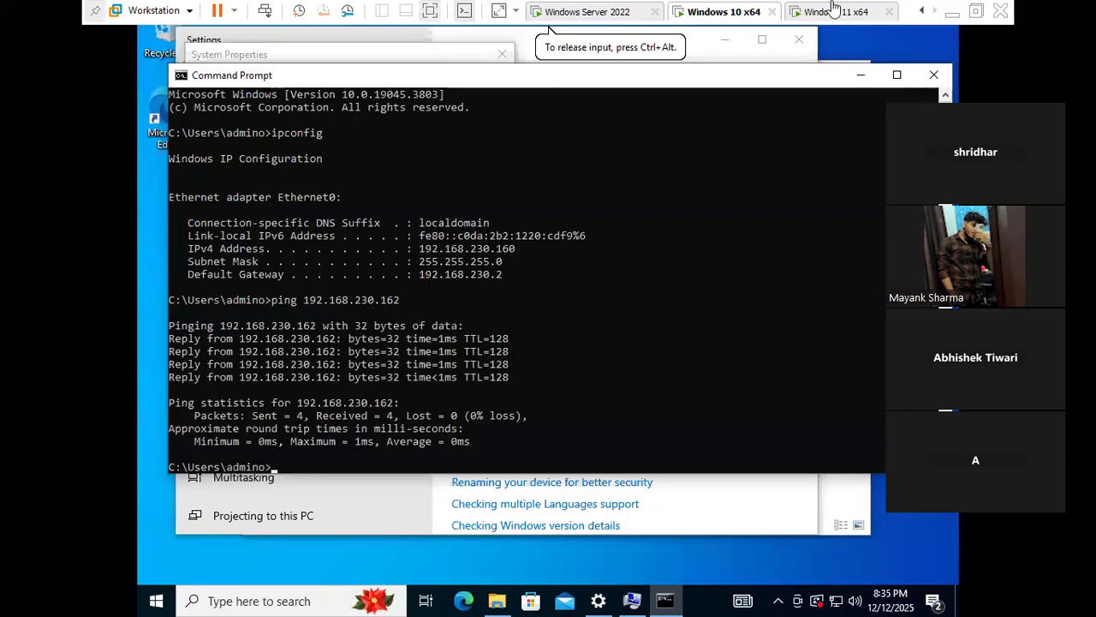
key(Up)
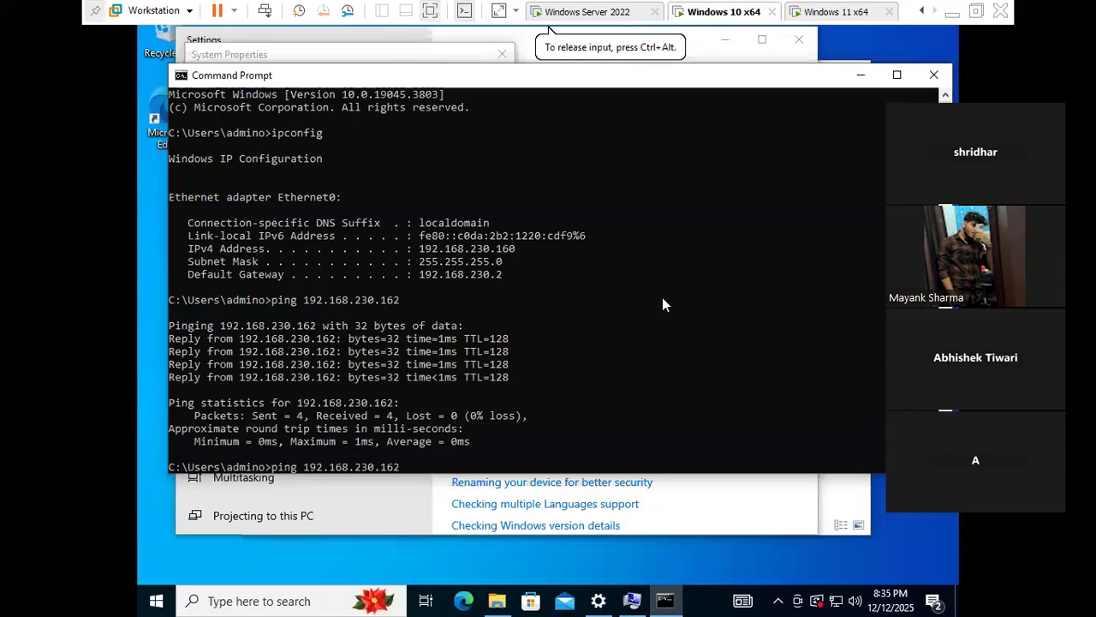
text(-t)
key(Return)
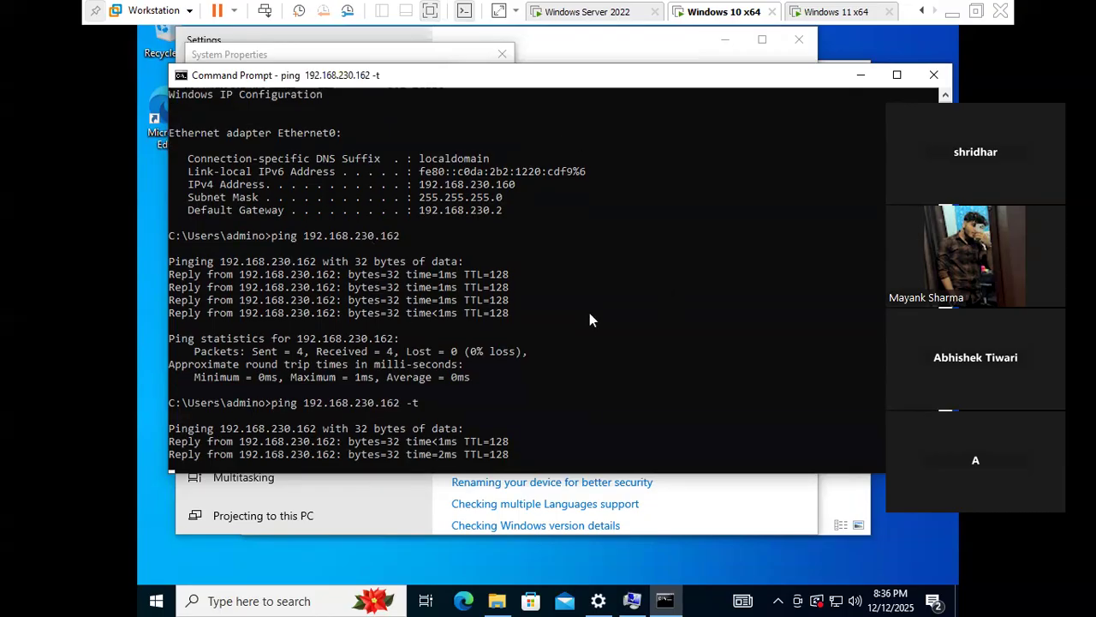
click(595, 12)
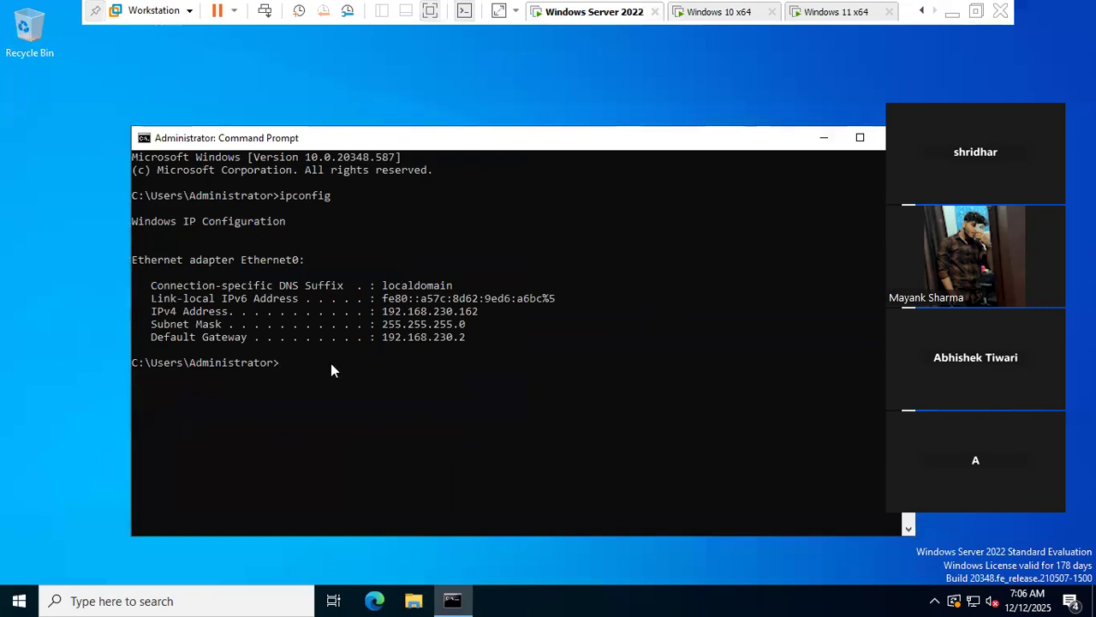
- From the server, ping the Windows 10 machine at 192.168.230.160 and watch it time out
text(ping 192.168.230.160)
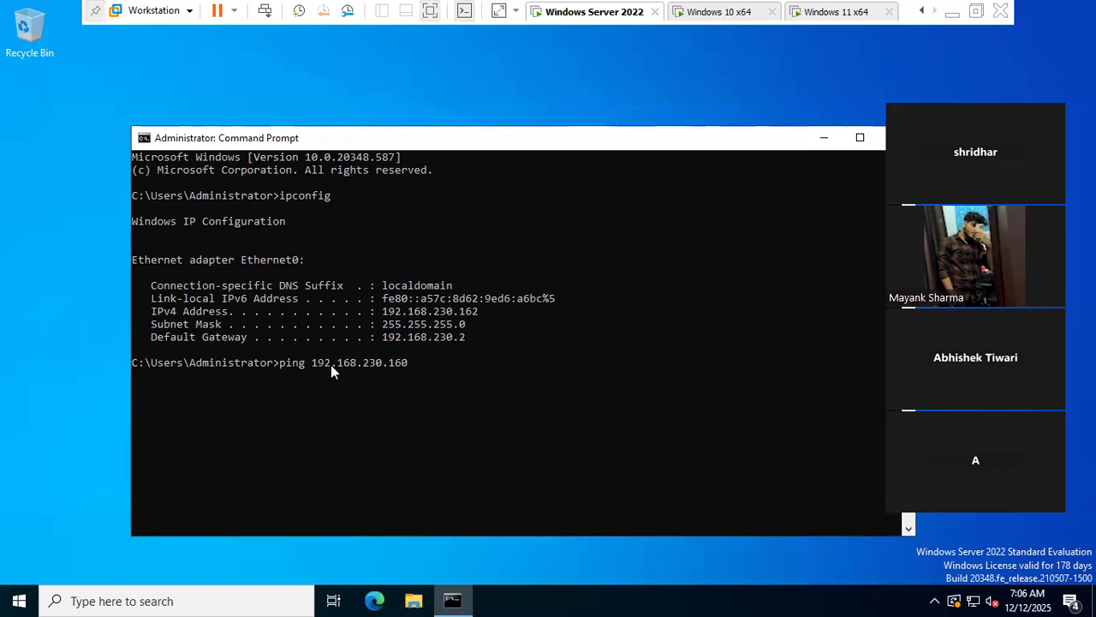
key(Return)
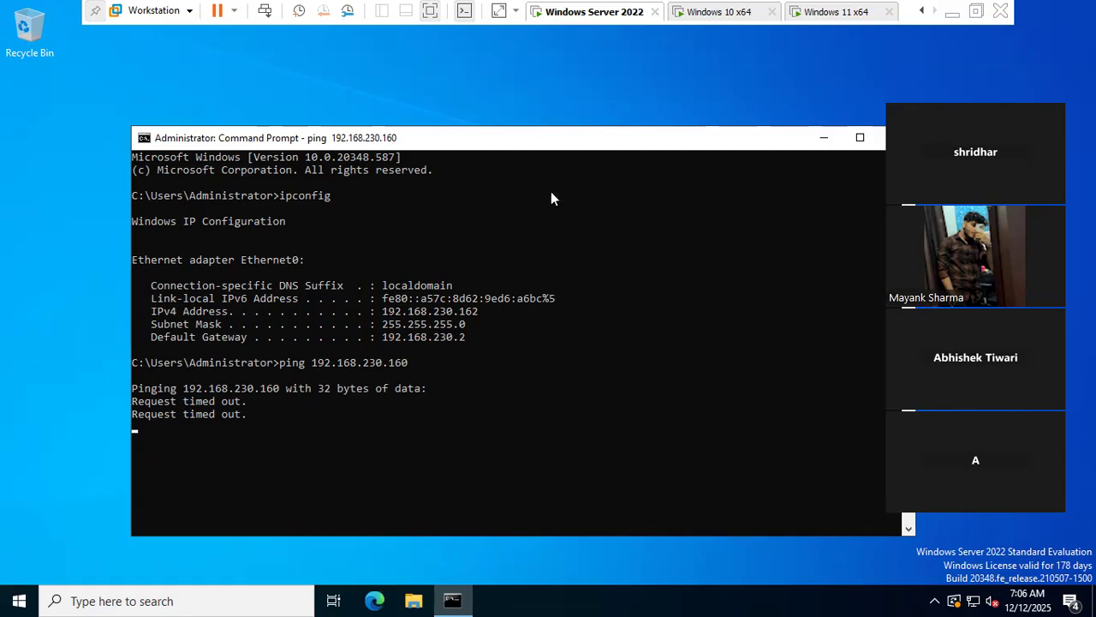
click(737, 12)
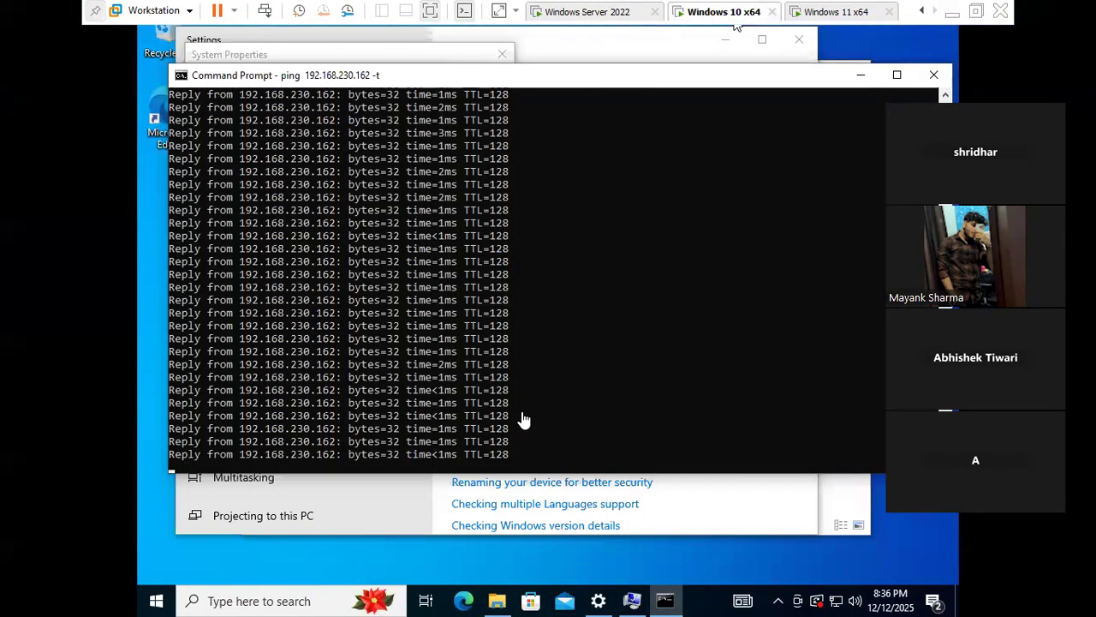
- Stop the continuous ping and open the firewall settings with firewall.cpl
click(433, 443)
key(ctrl+c)
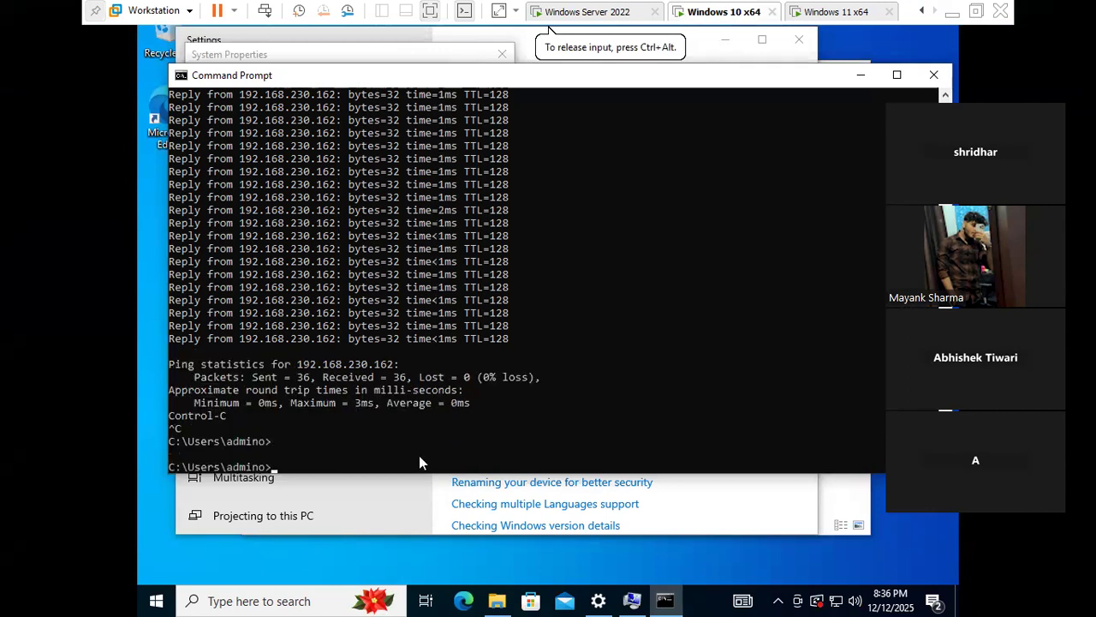
key(Return)
key(Return)
text(fir)
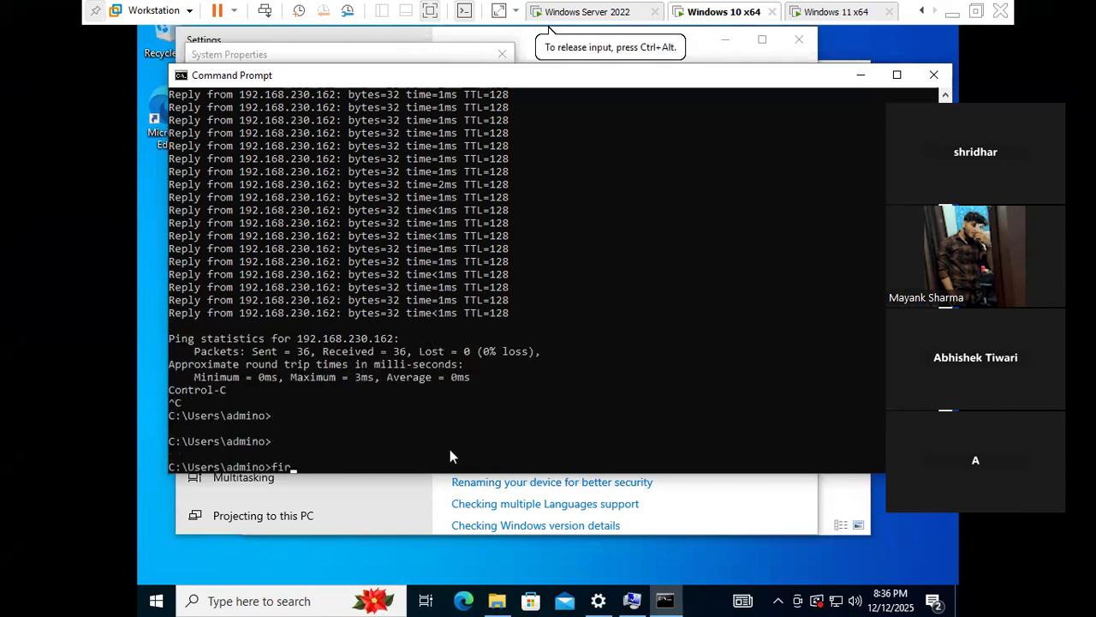
text(ewall;)
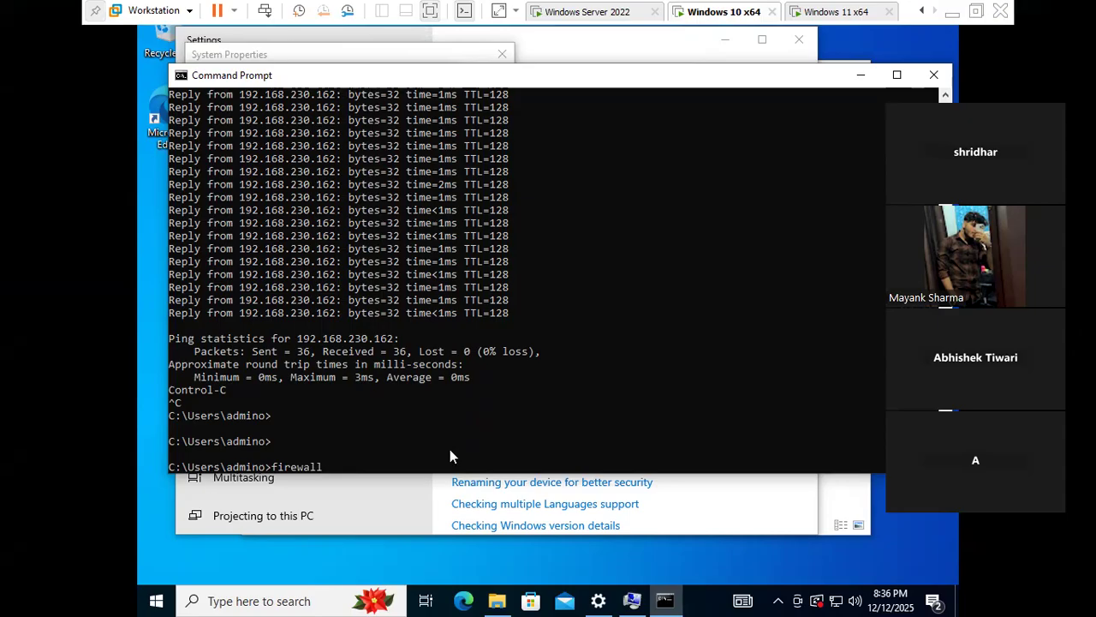
key(BackSpace)
text(.cpl)
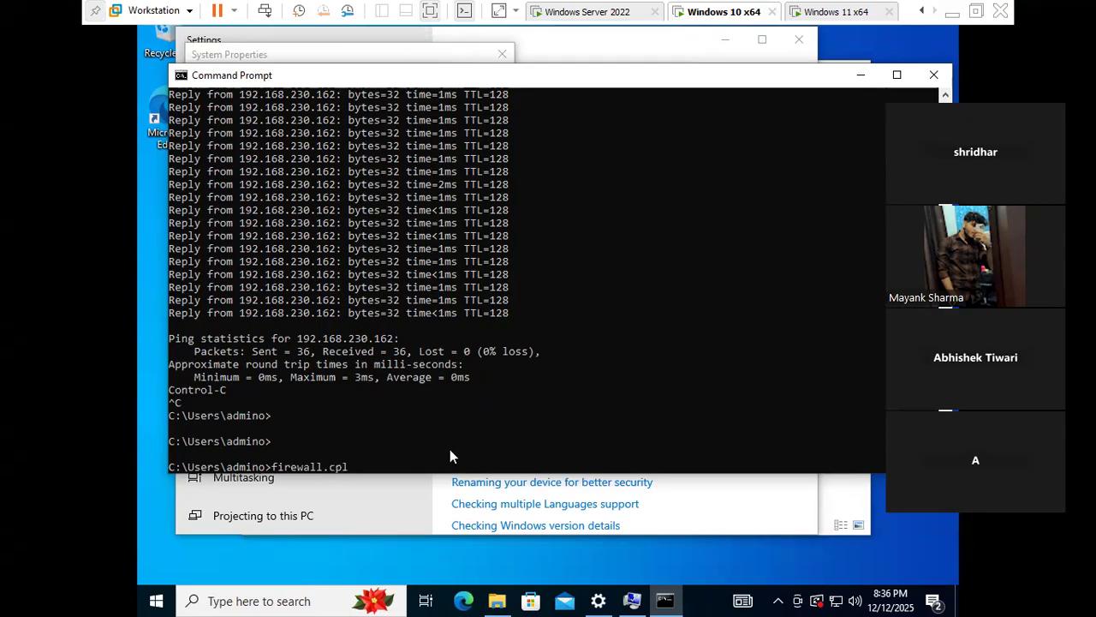
key(Return)
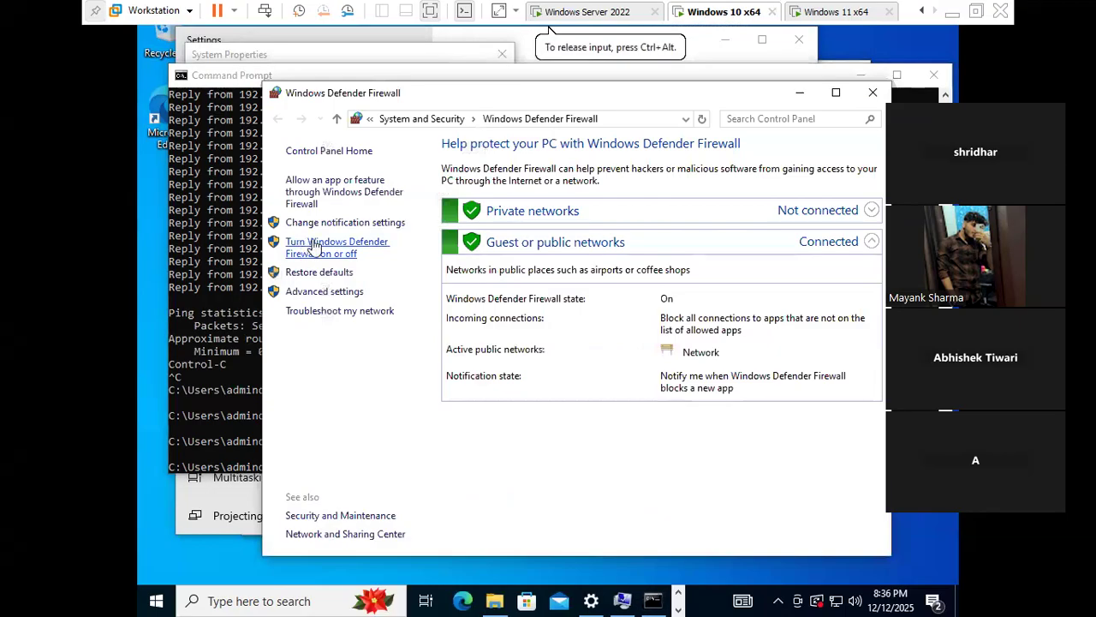
- Turn off Windows Defender Firewall for both private and public networks
click(360, 248)
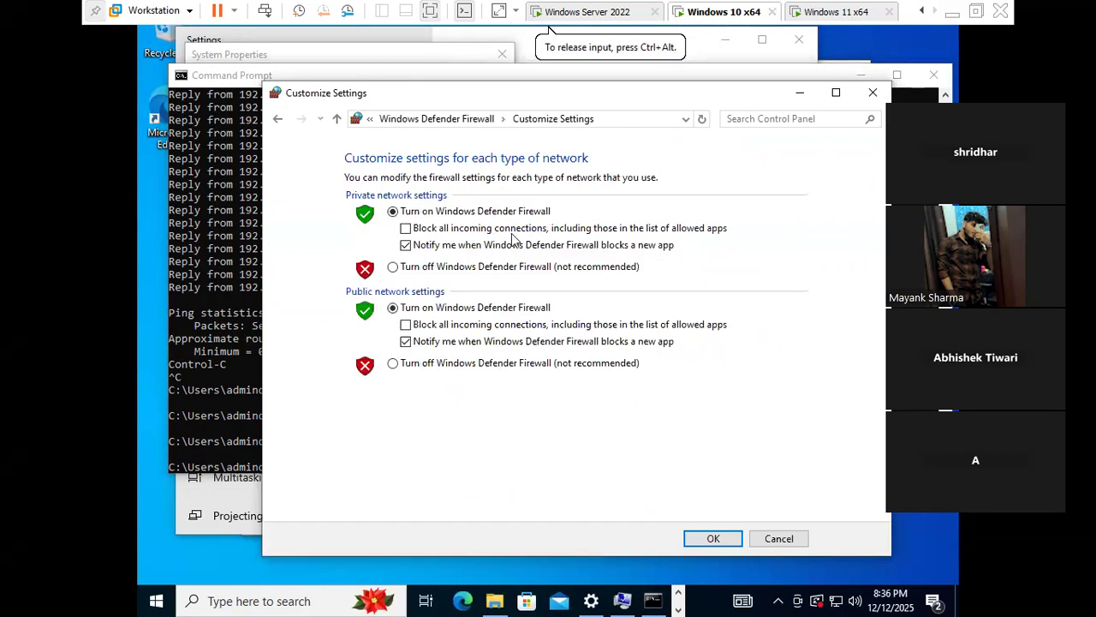
click(412, 268)
click(425, 367)
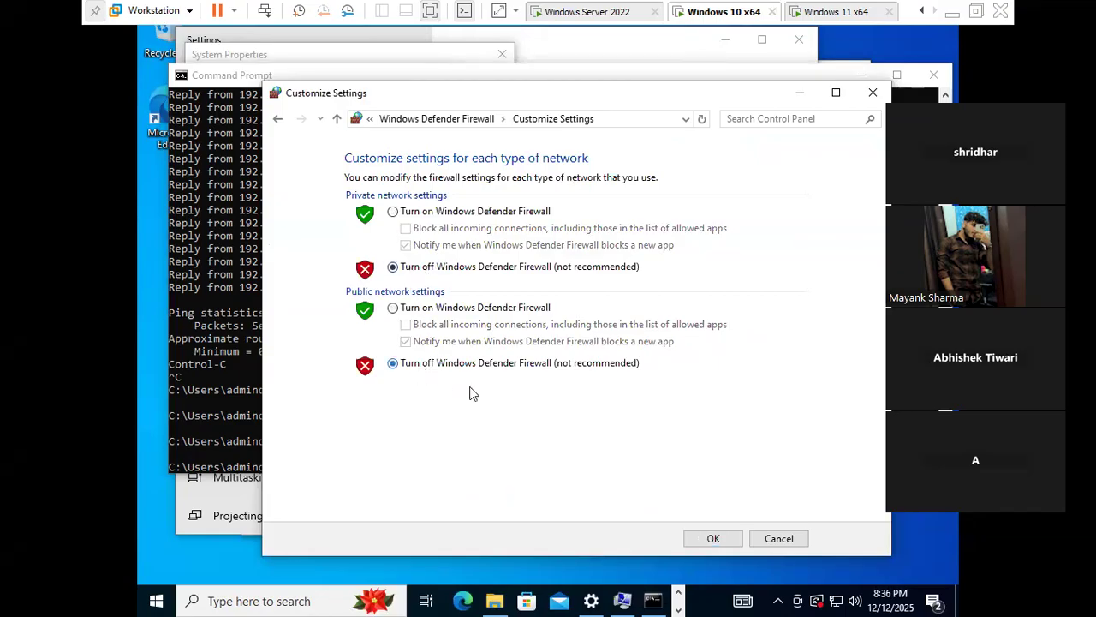
click(712, 538)
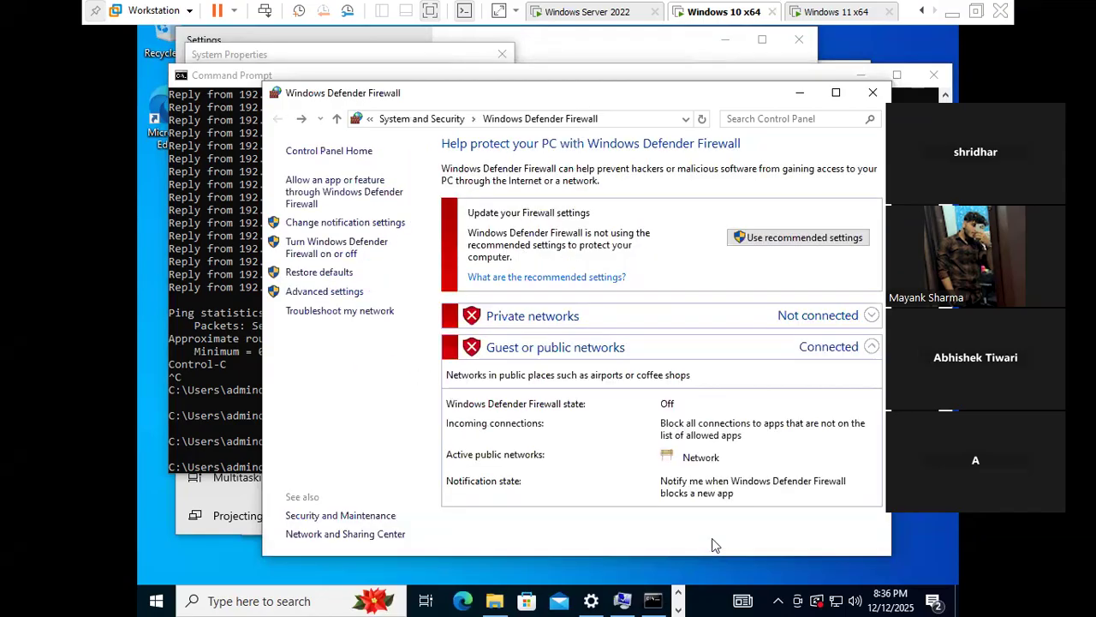
click(799, 93)
click(586, 11)
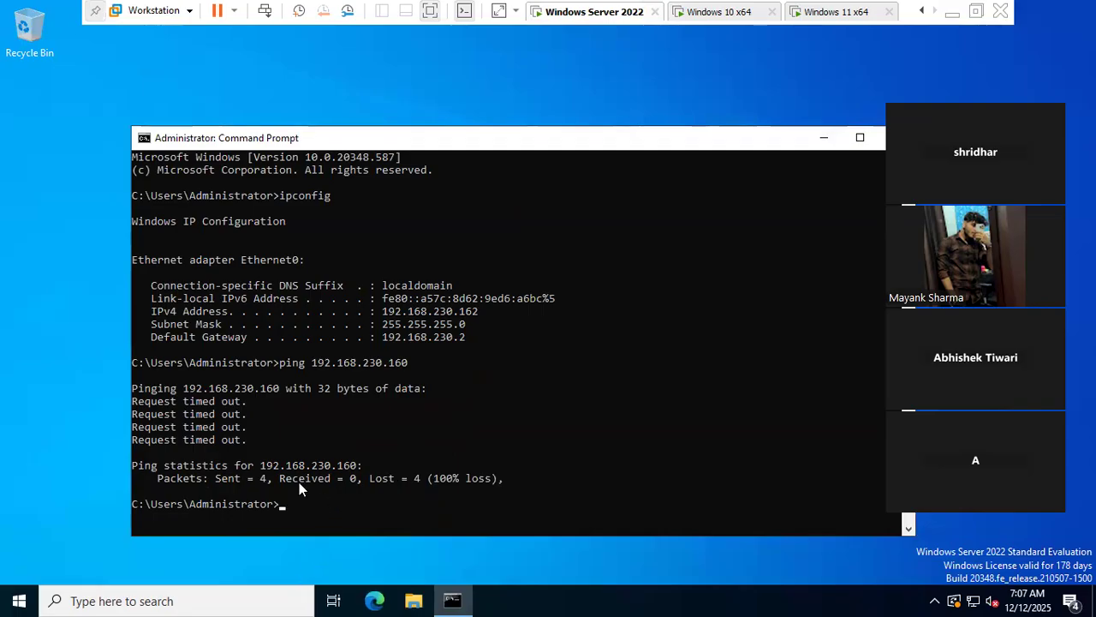
- Run a continuous ping to 192.168.230.160 from the server, getting 0% loss, then stop it
key(Up)
text(-t)
key(Return)
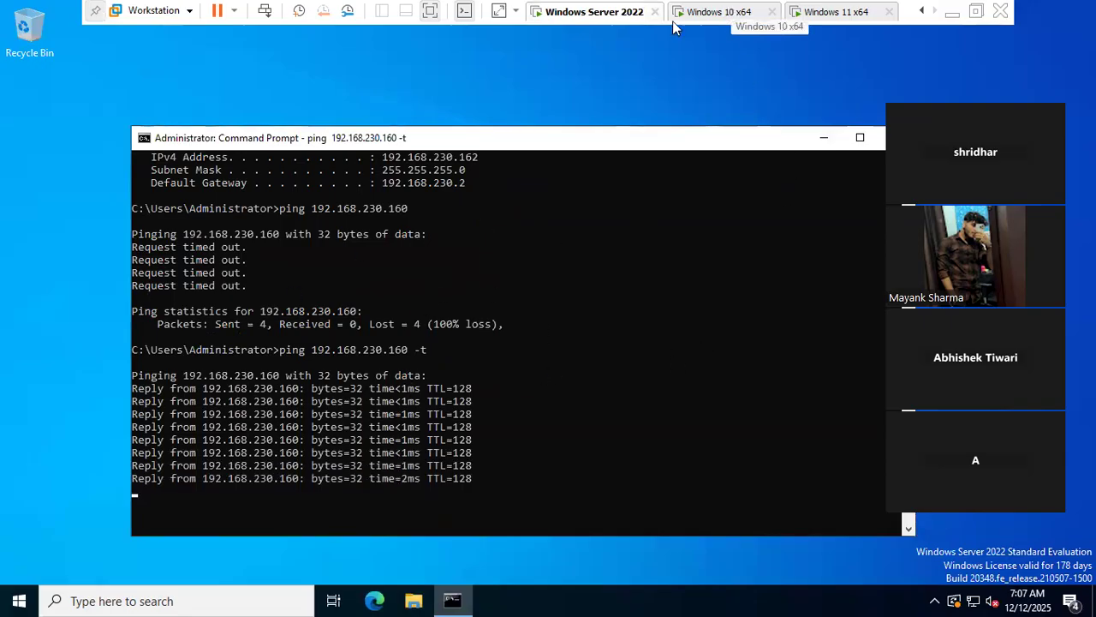
click(719, 12)
click(609, 12)
click(598, 10)
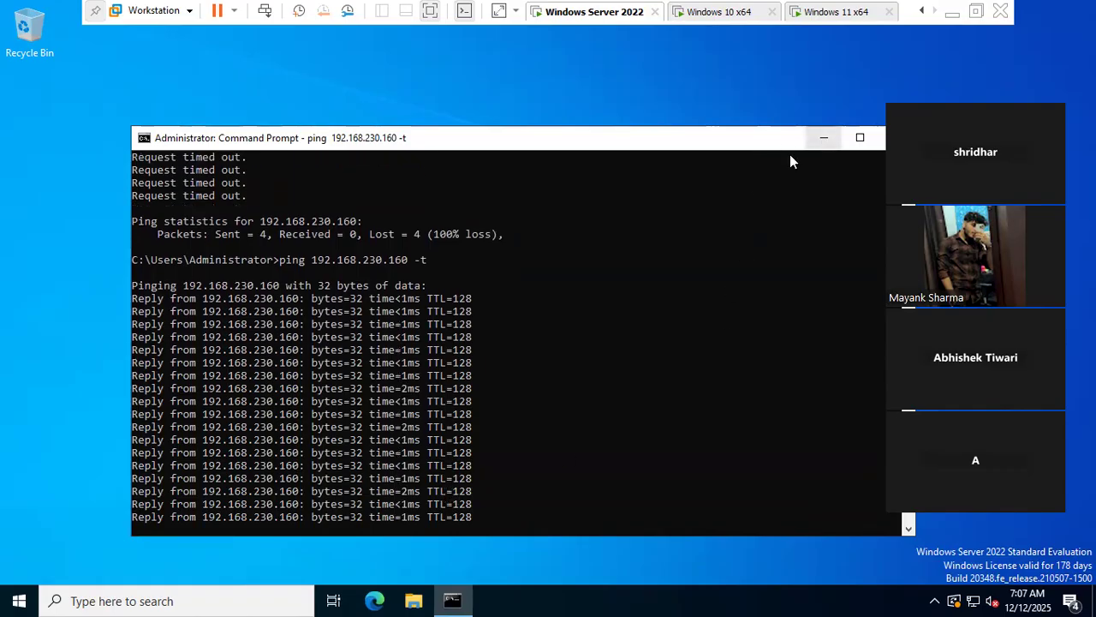
key(ctrl+c)
key(Return)
key(Return)
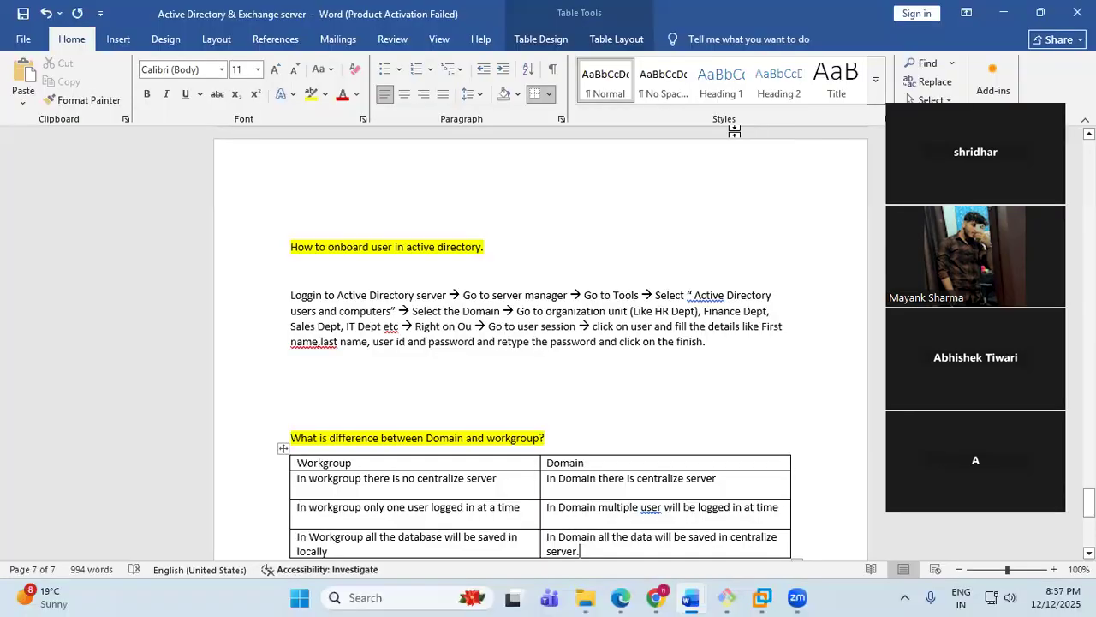
- Add the heading 'How to join system in Domain.' below the table in the Word notes
click(951, 12)
scroll(548, 389, down, 6)
click(815, 271)
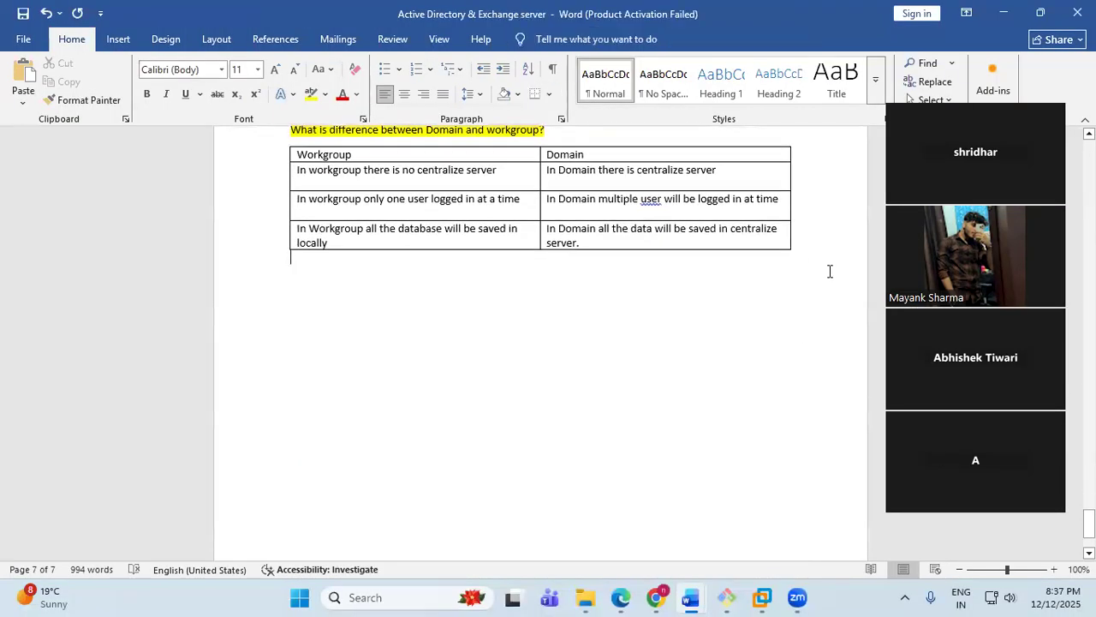
key(Return)
key(Return)
text(How to join)
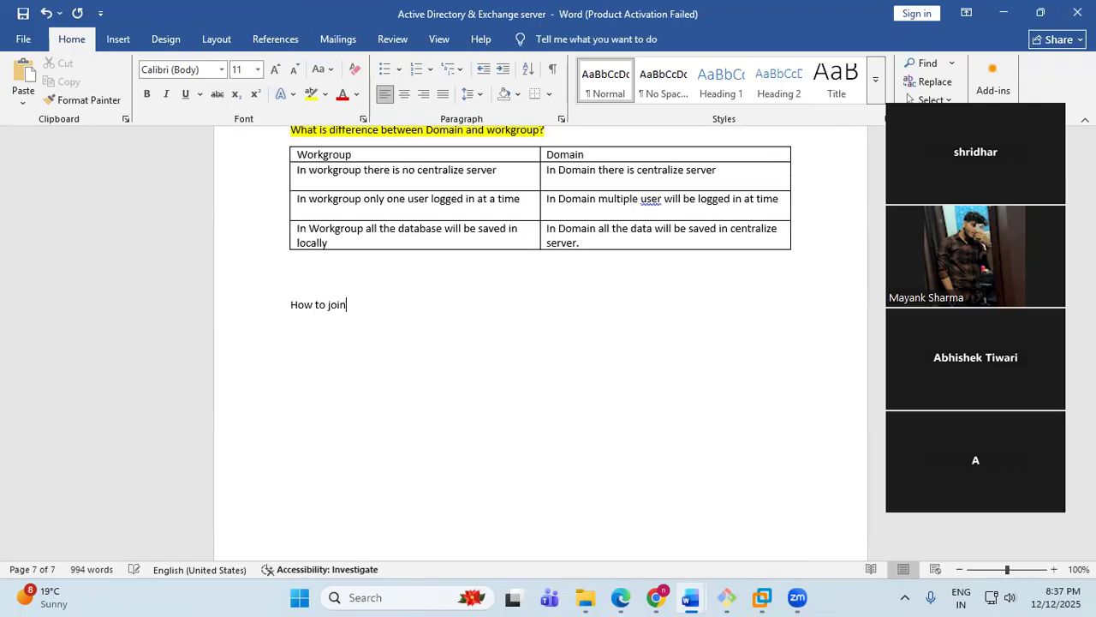
text( system in Domain.)
key(Return)
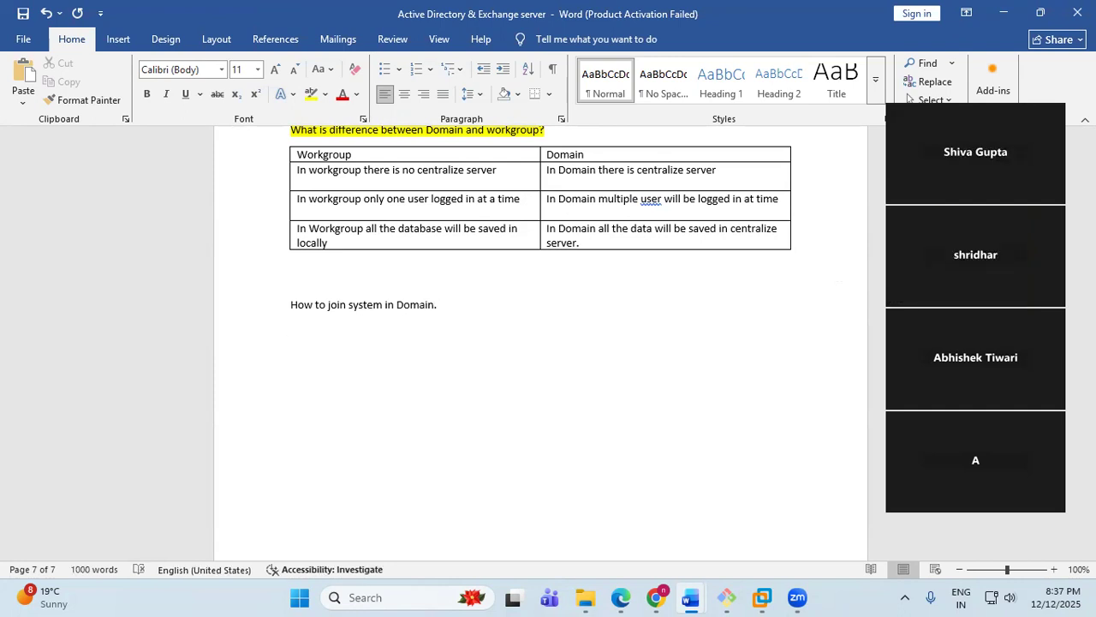
- Write the first join steps: This PC, right-click, Properties, Advanced system settings, Computer name
text(Go t o)
text(o thi)
text(s pc-)
text(-> Right c)
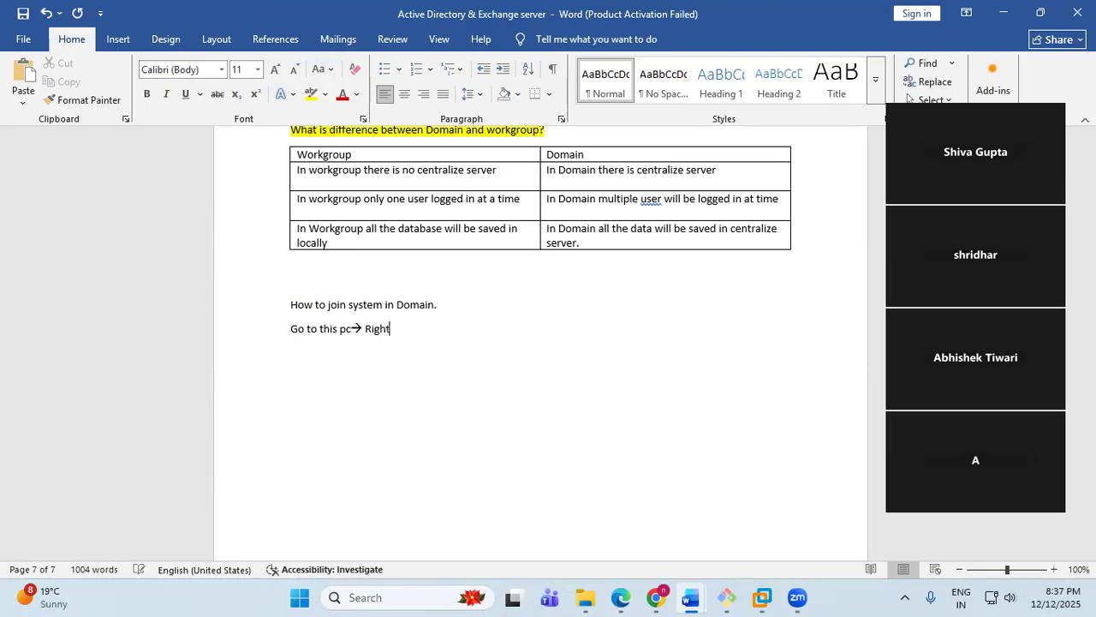
text(li)
text(ck--> go top)
key(BackSpace)
text(properties -> select)
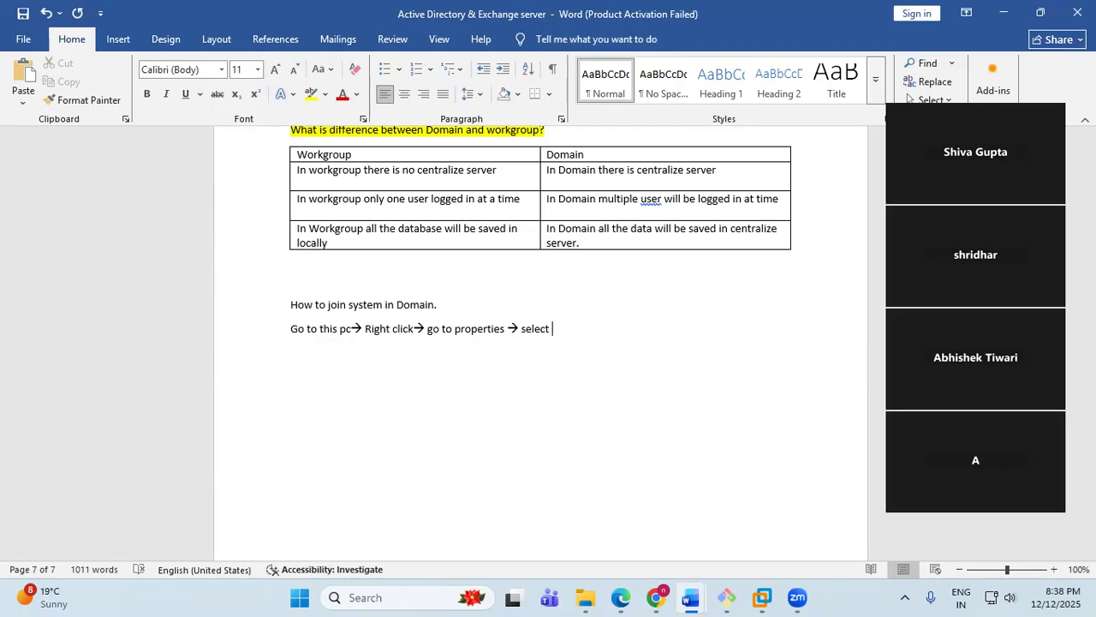
key(BackSpace)
key(BackSpace)
key(BackSpace)
text(advance system setting)
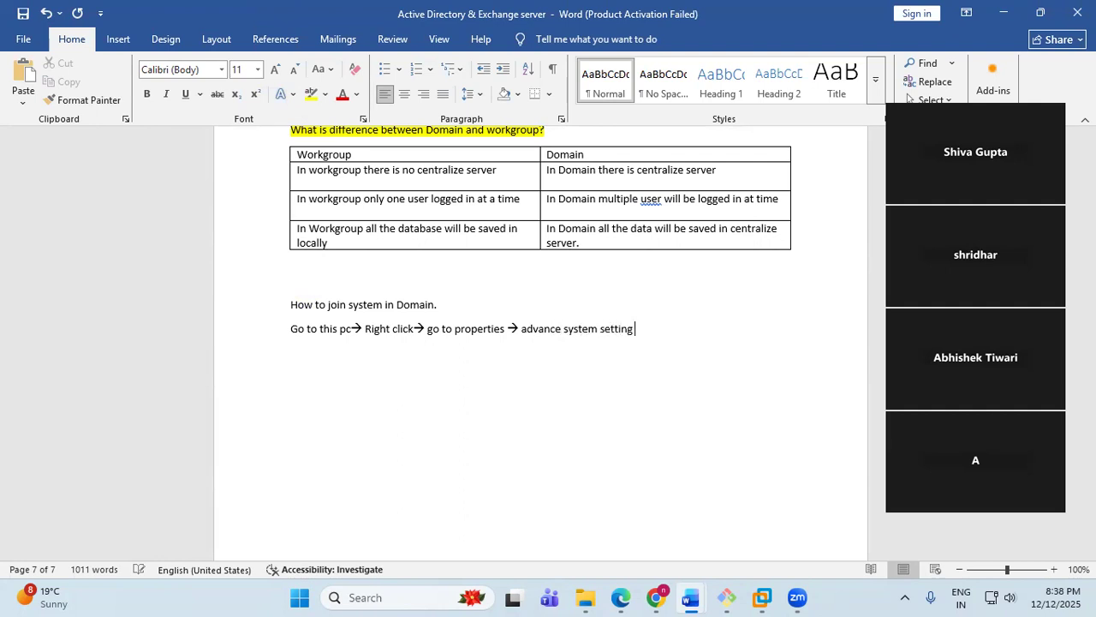
text( --> go to computer)
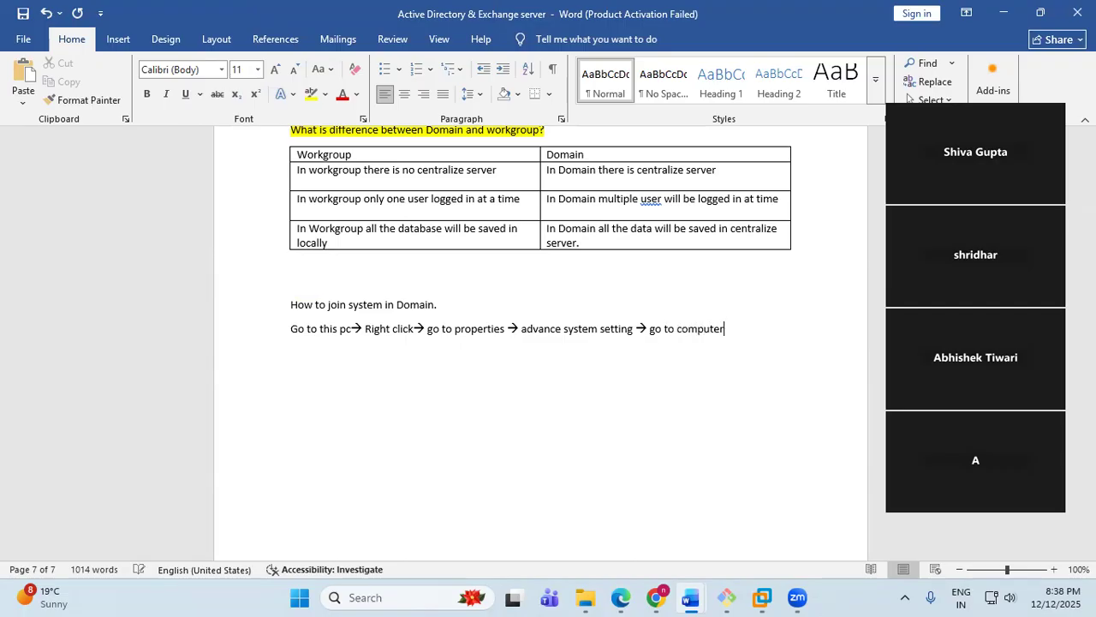
text( name--> click to)
- Finish the steps: Change button, select domain, give the domain name, admin id and password
key(BackSpace)
key(BackSpace)
text(on t)
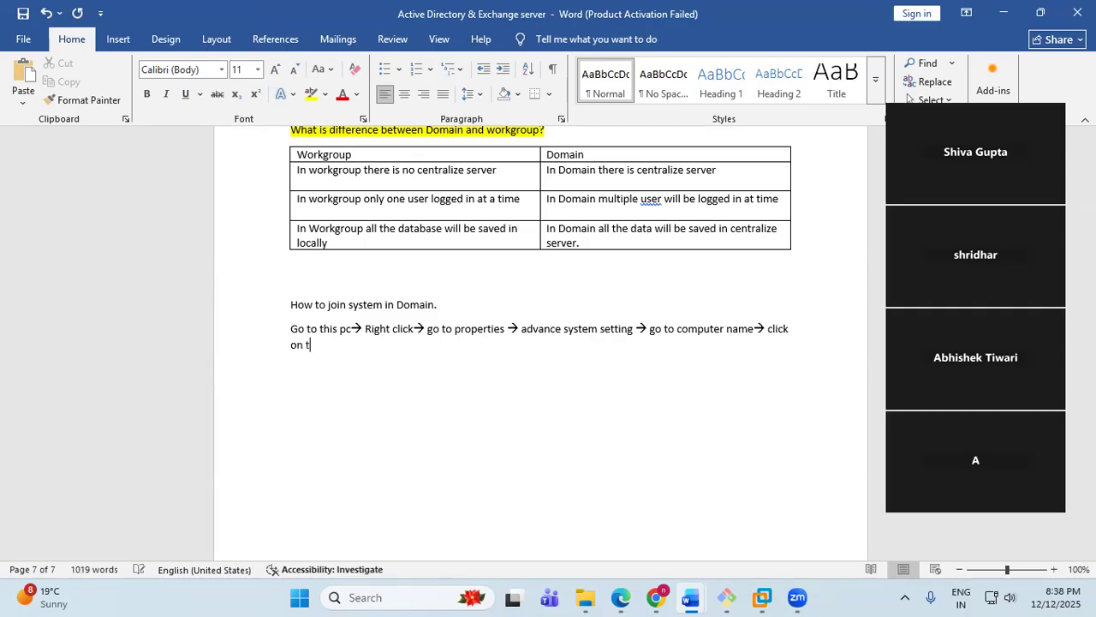
text(he change bu)
text(tton)
text( --> se)
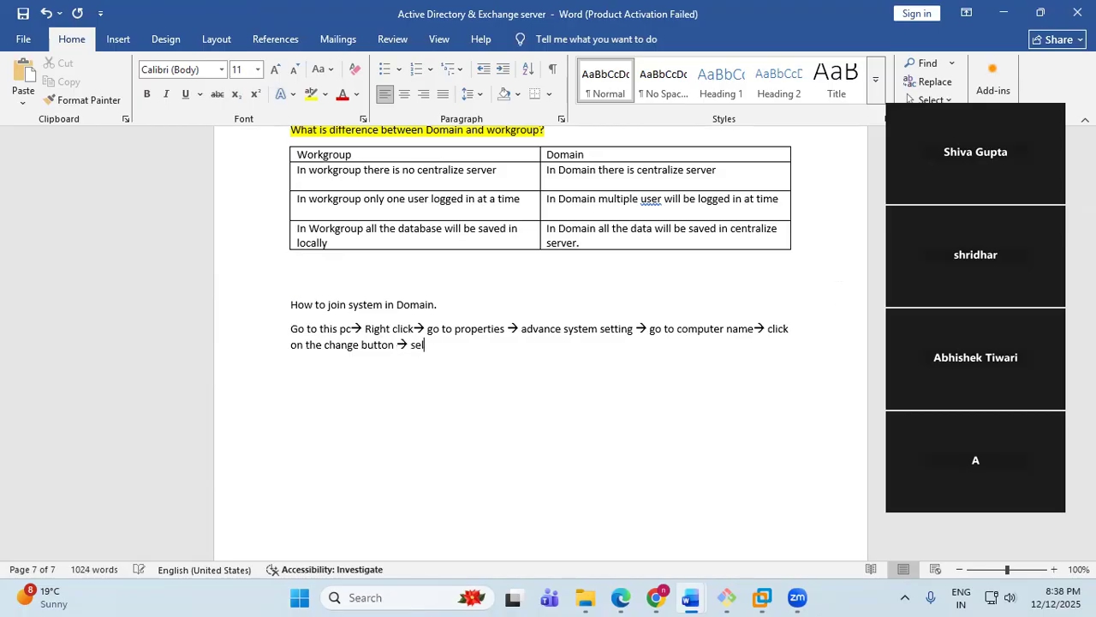
text(lect )
text(d)
text(omain )
text(--> give the )
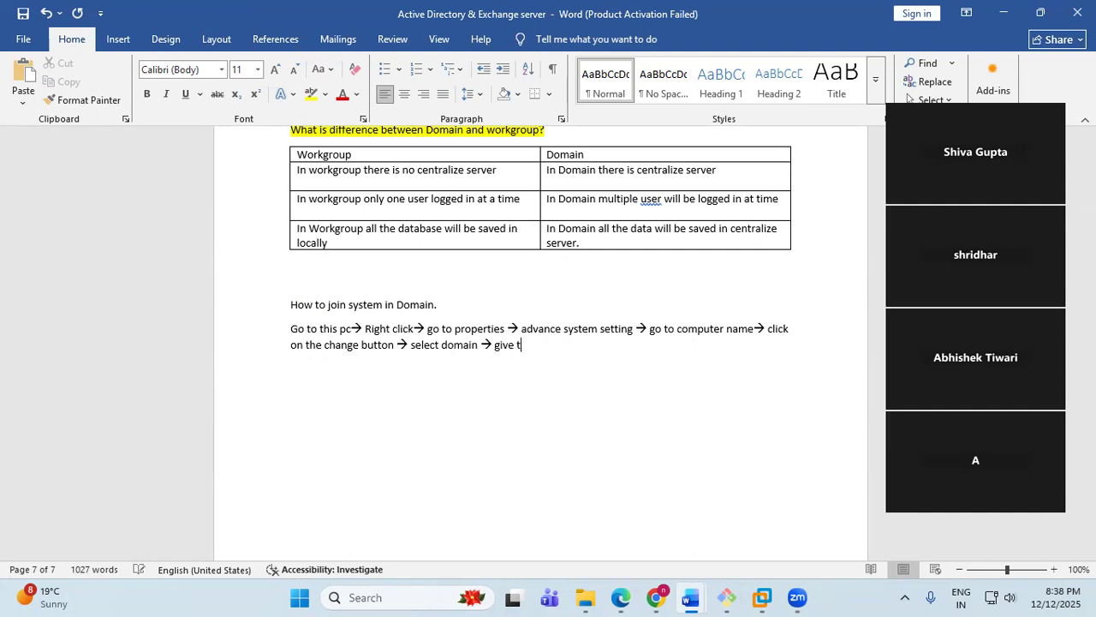
text(domain name and give the amd)
key(BackSpace)
key(BackSpace)
text(dmin id and password.)
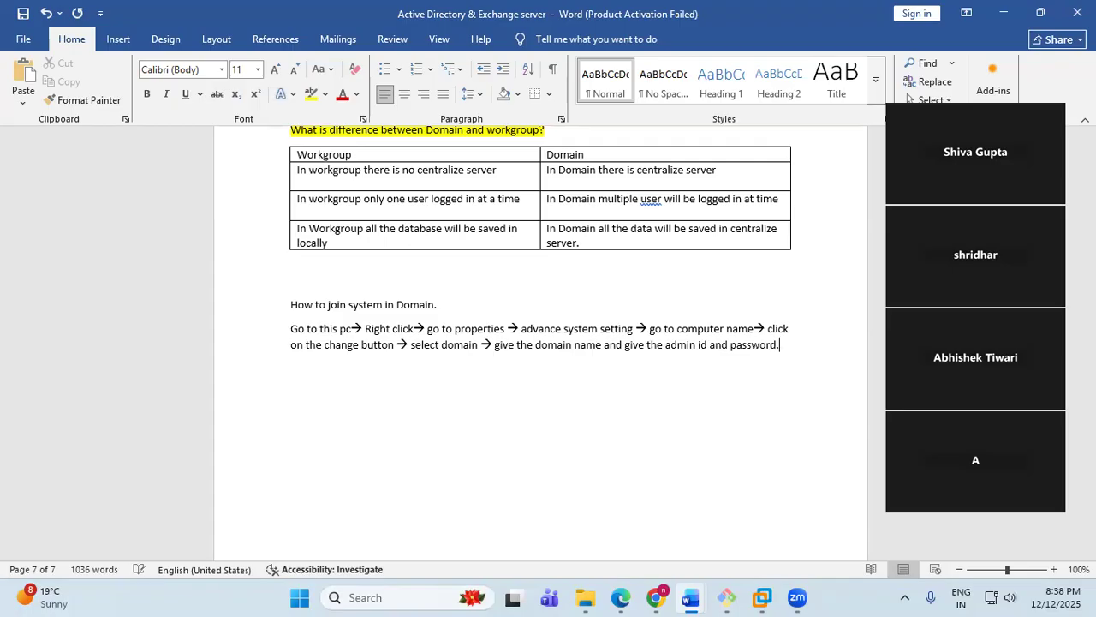
key(Return)
click(761, 597)
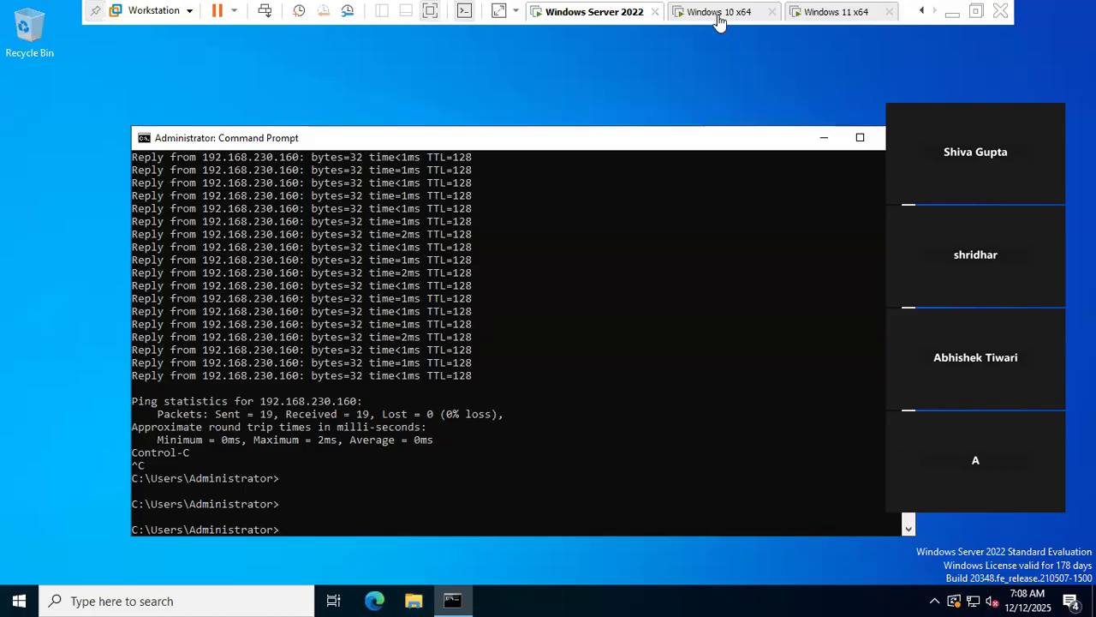
- On the Windows 10 VM, choose Domain membership, enter tcs.com and submit the join
click(720, 13)
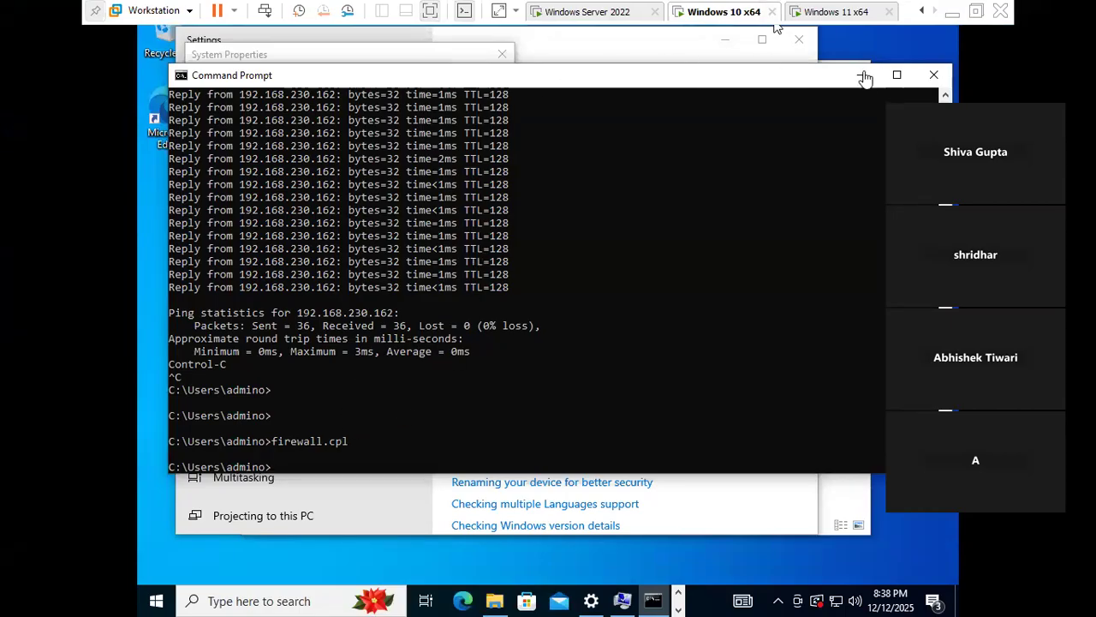
click(934, 76)
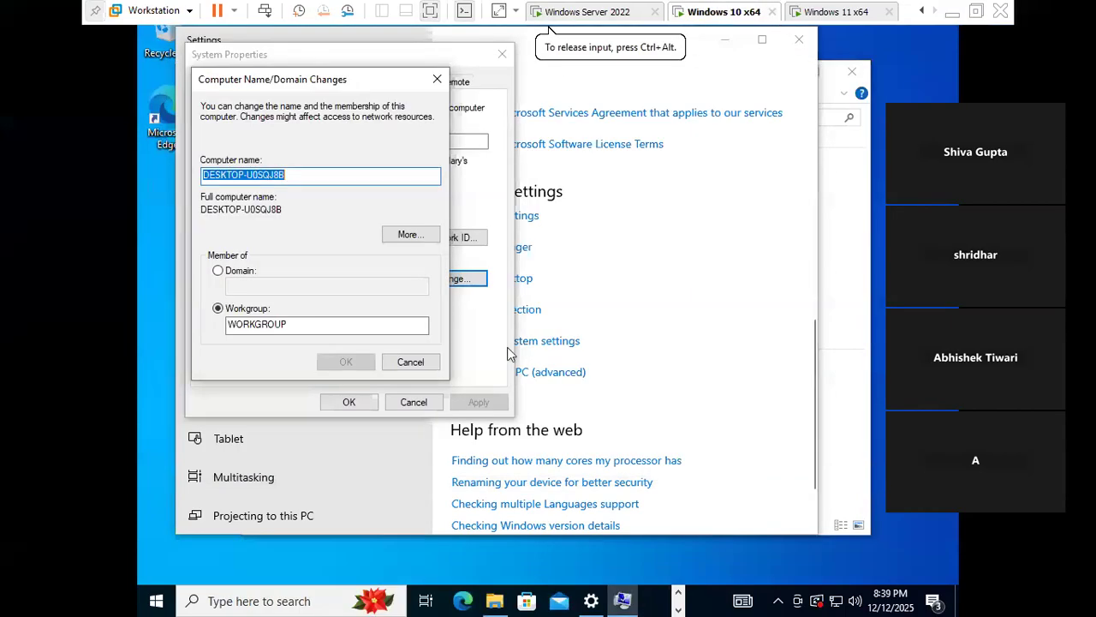
click(225, 273)
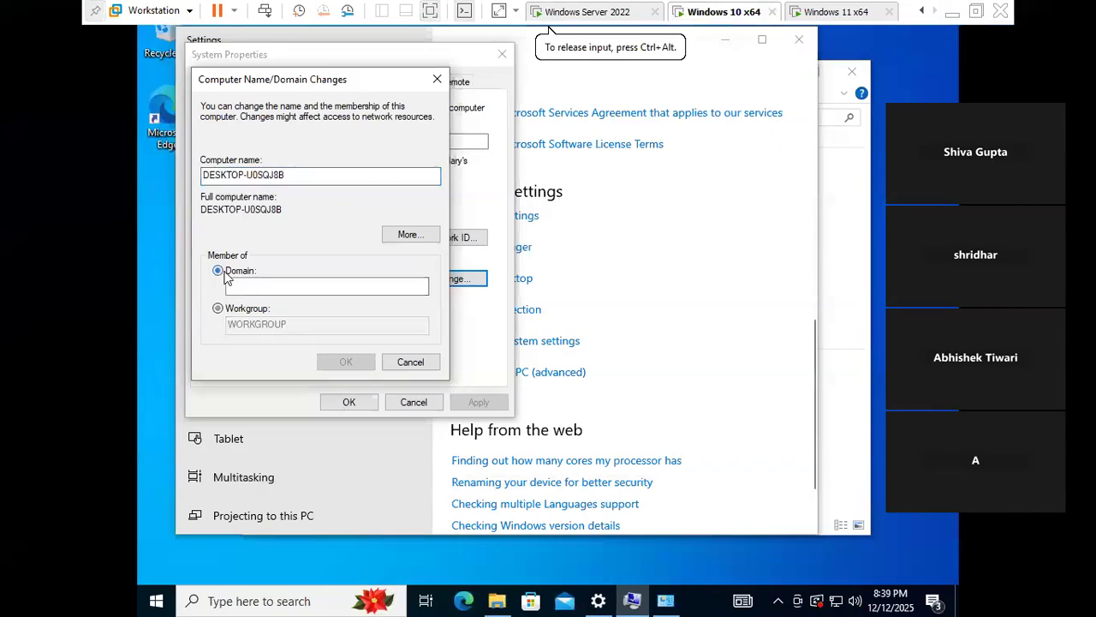
click(262, 280)
text(t)
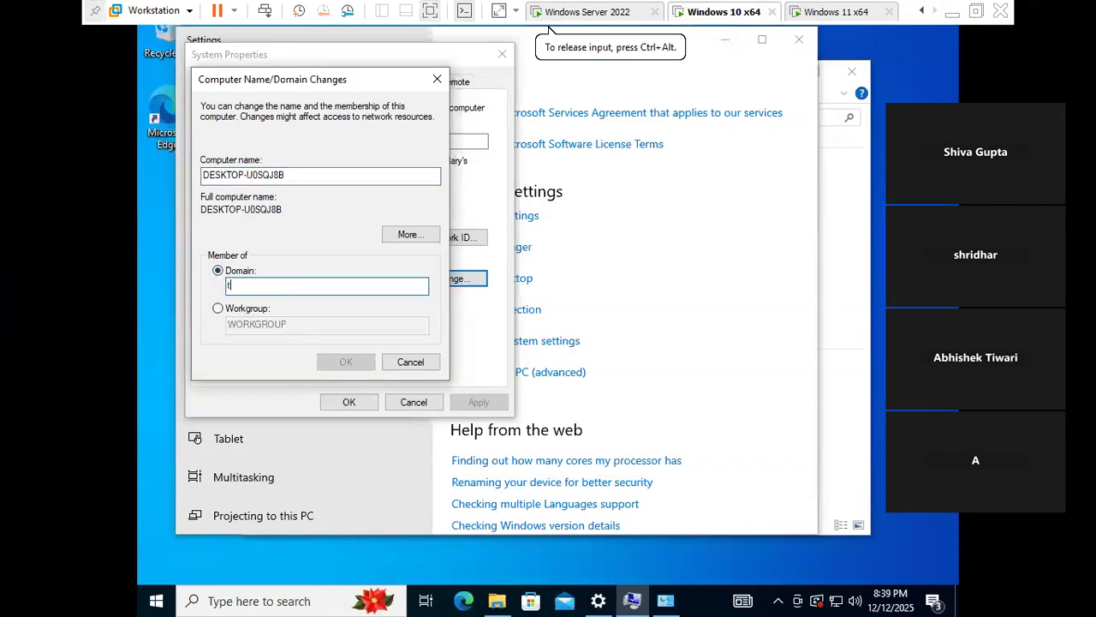
text(cs.com)
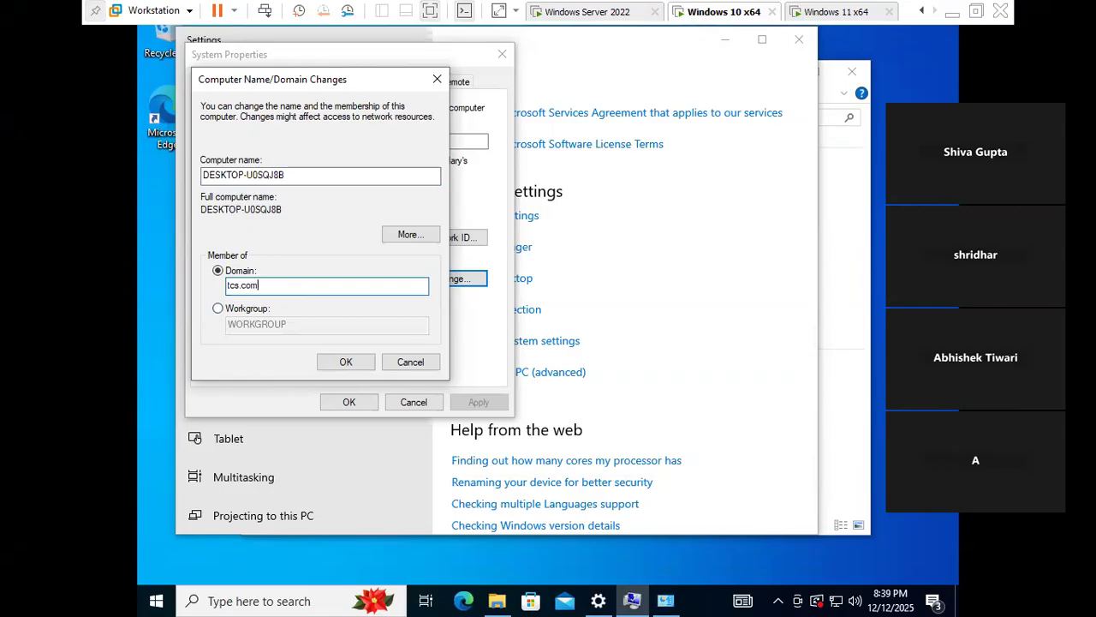
click(346, 361)
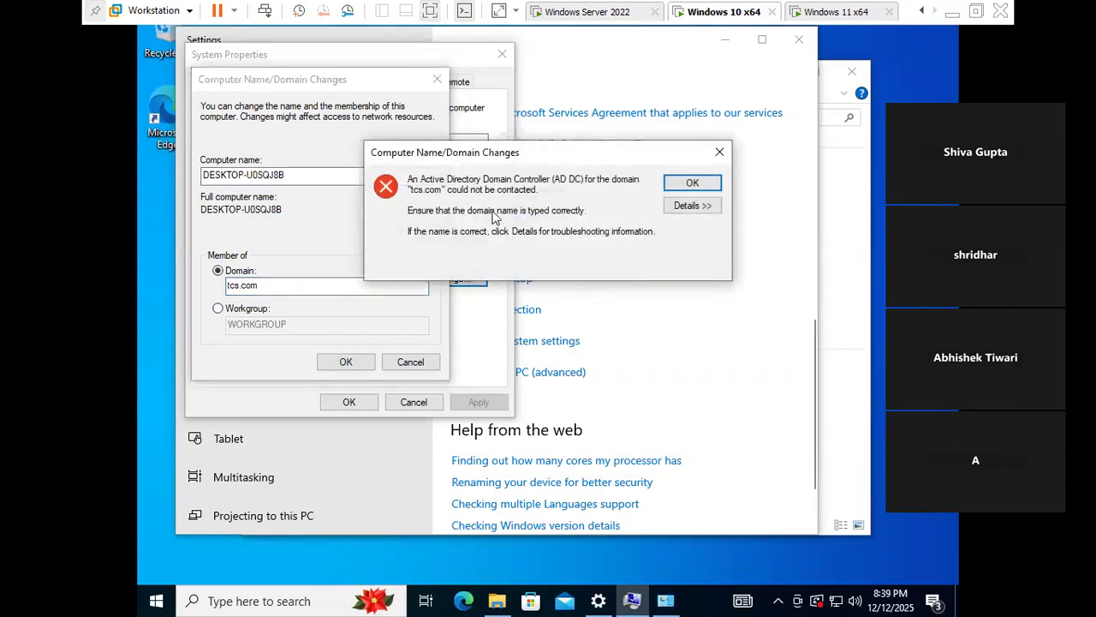
- Move the domain error aside and bring up the Run box to start Notepad
drag(513, 154, 626, 157)
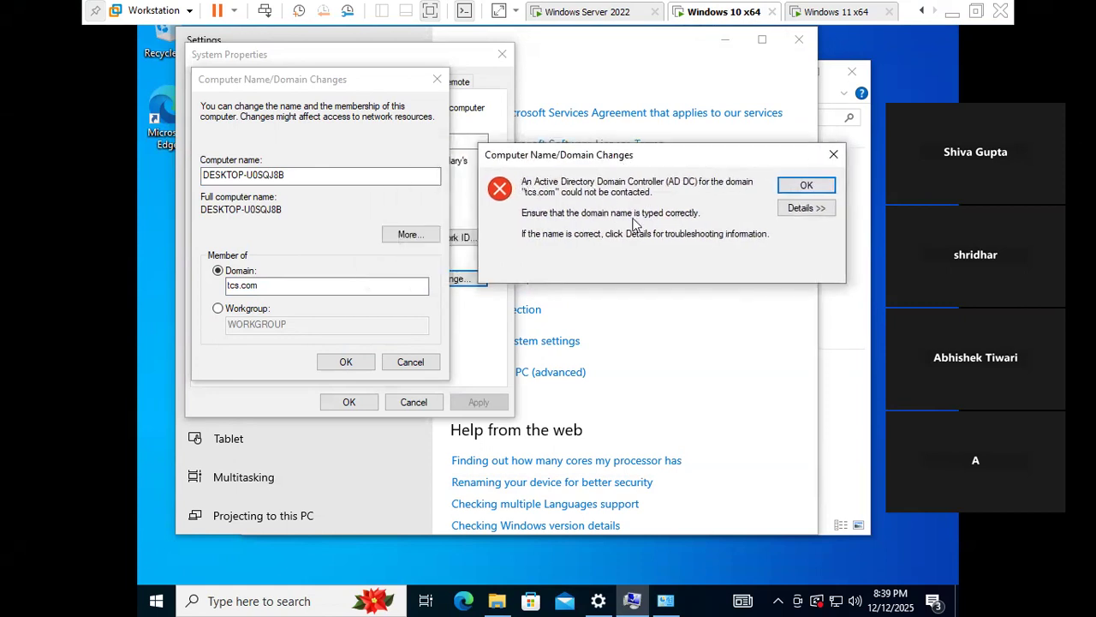
key(super+r)
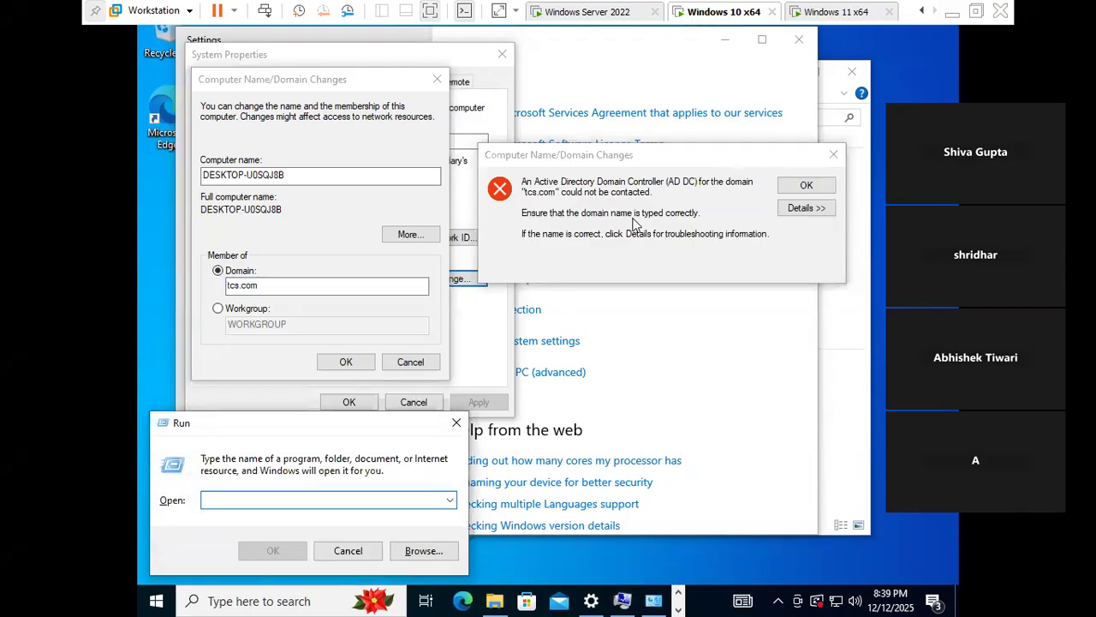
text(NOTE)
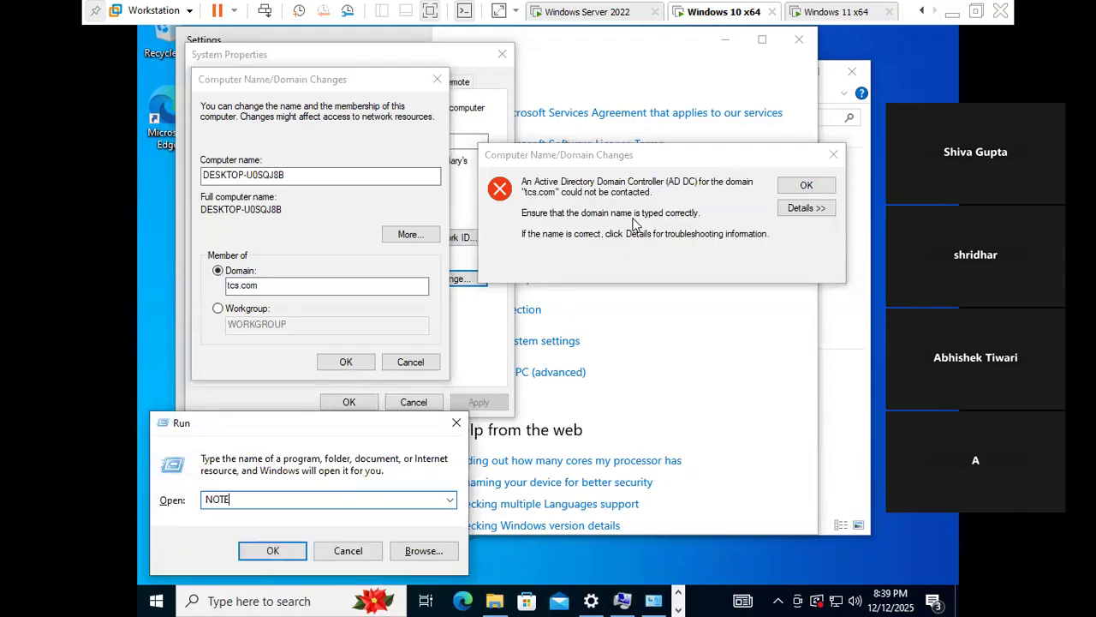
key(BackSpace)
key(BackSpace)
- Launch Notepad and type the first line: the AD DC for domain tcs.com could not be contacted
text(NOTEPAD)
key(Return)
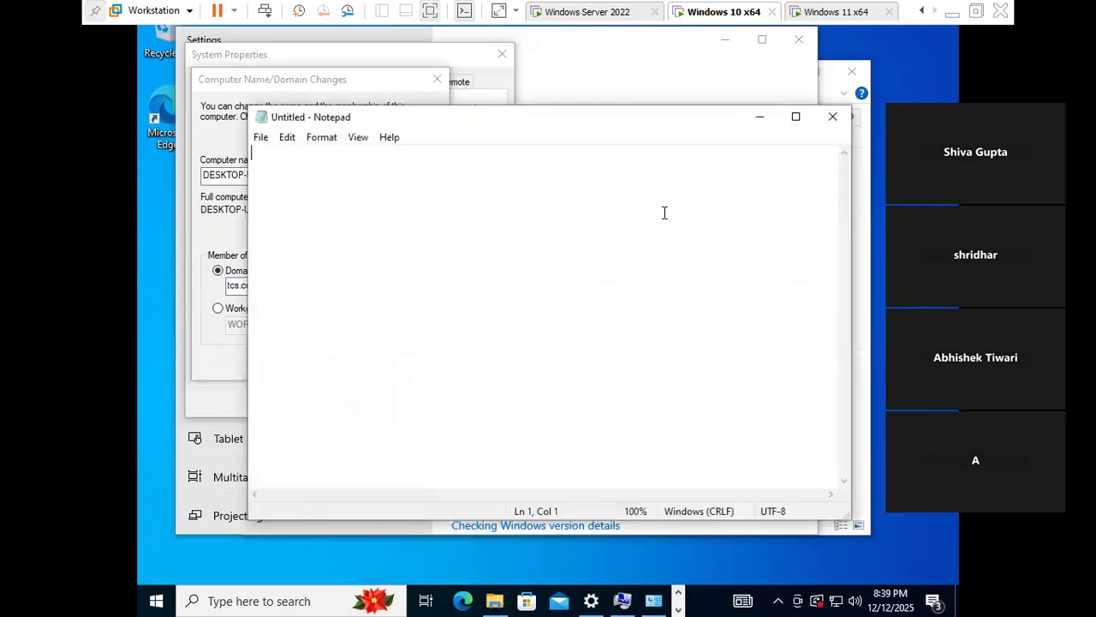
drag(629, 127, 742, 387)
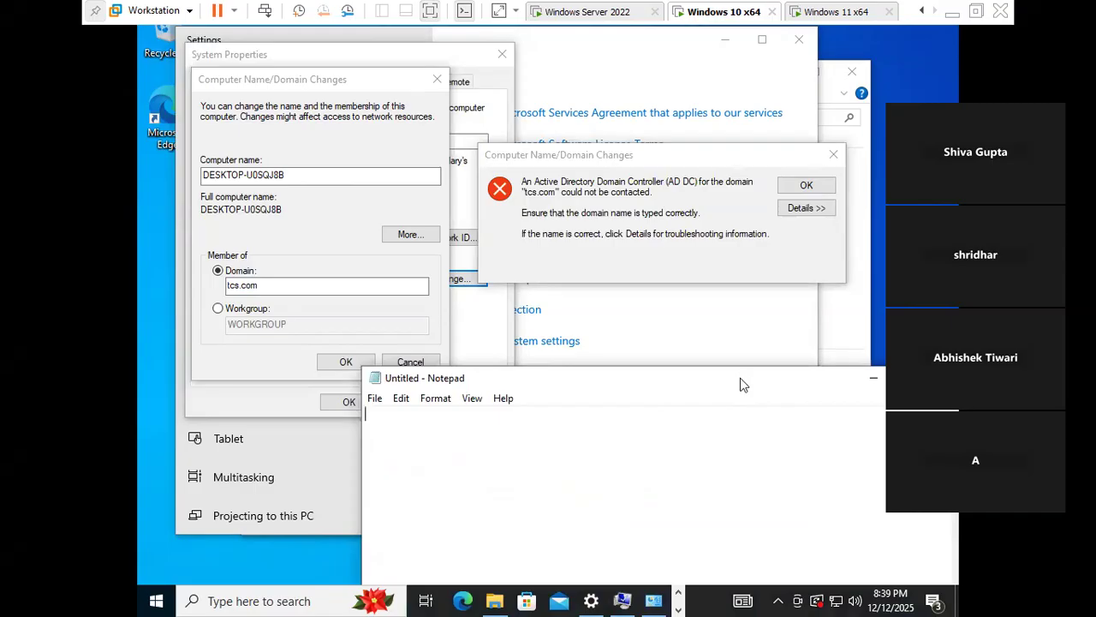
text(an)
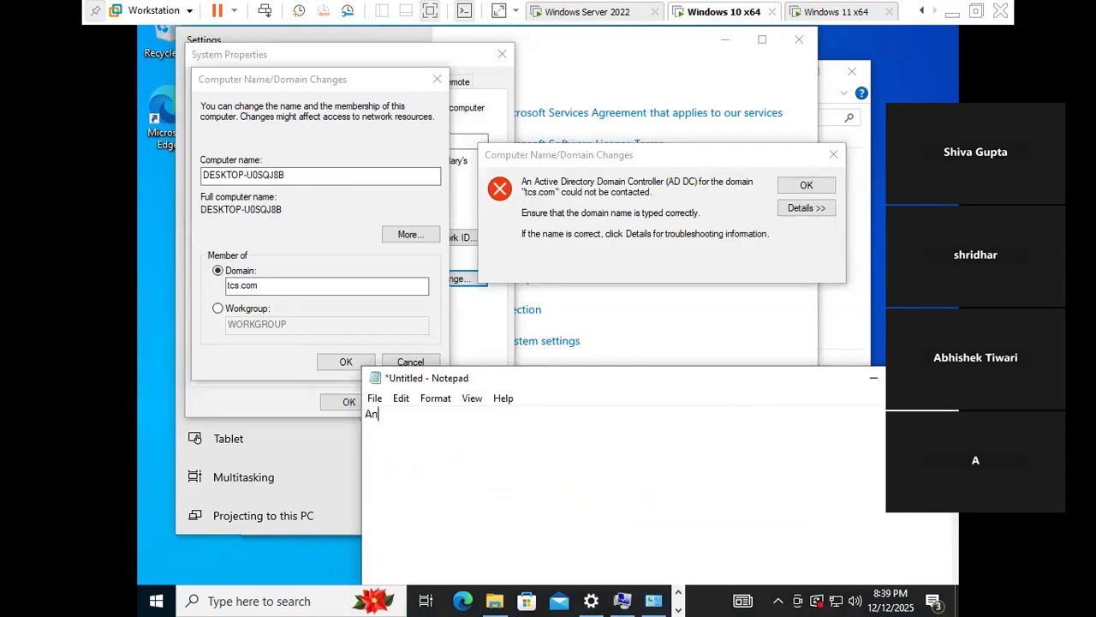
text( Active dire)
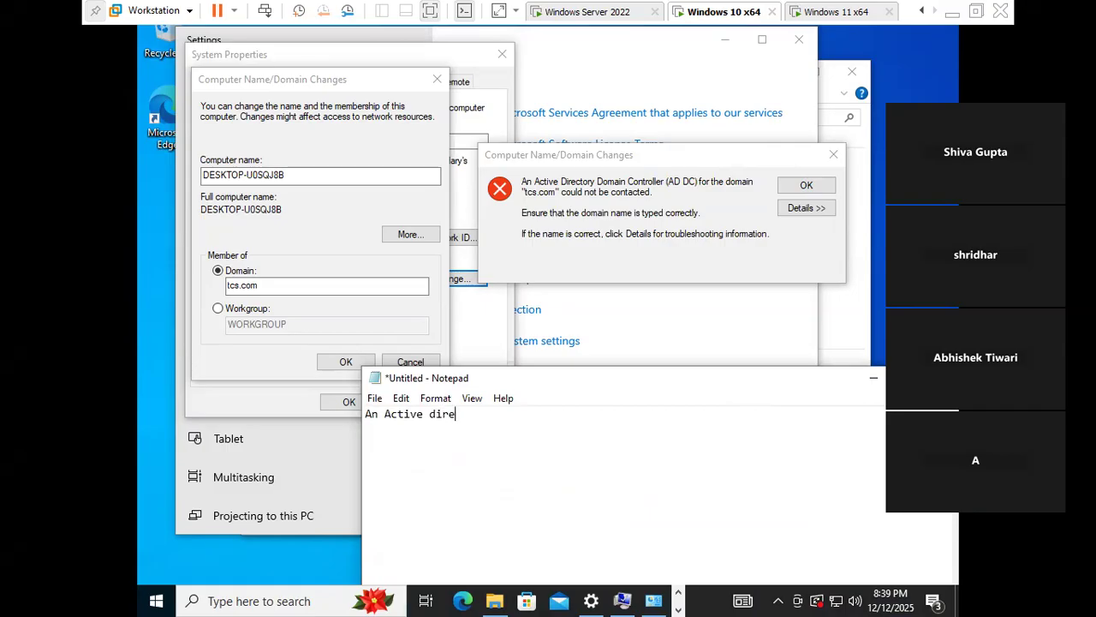
text(ctory domain controller)
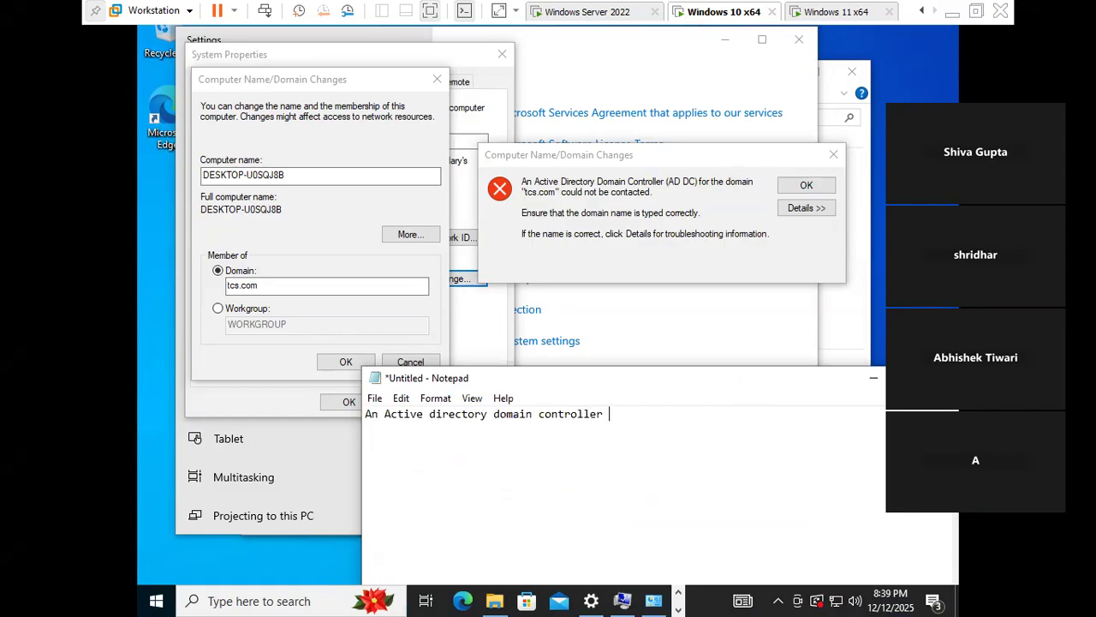
text( (AD Dc) for the domain tcs.co)
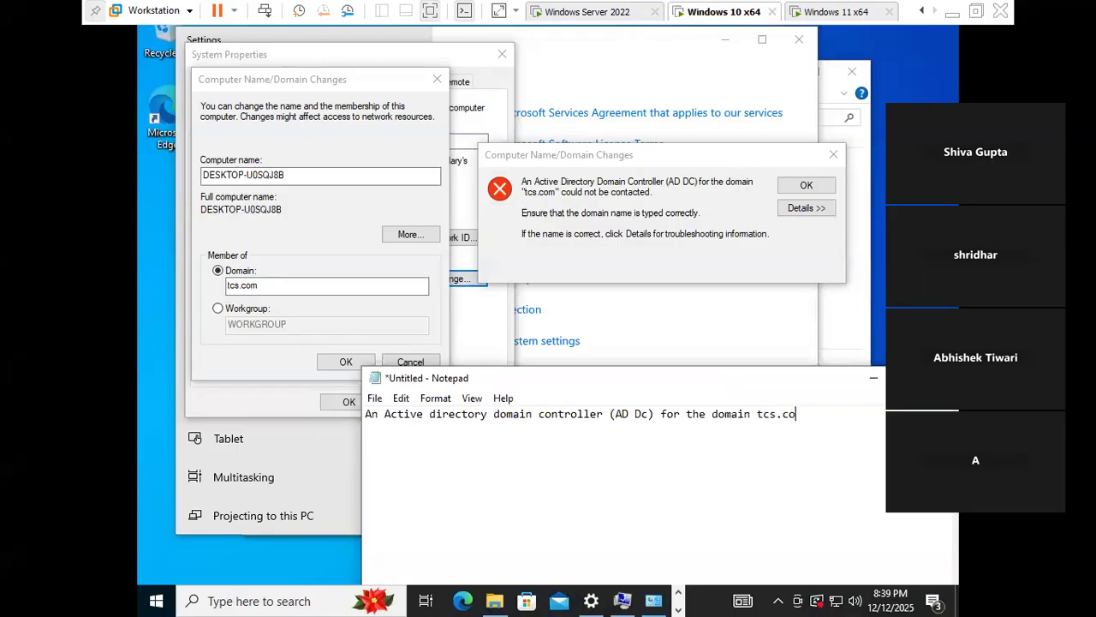
text(m coult)
key(Return)
- Add the hints: ensure the domain name is typed correctly, and click Details for troubleshooting
text(Ensuer)
key(BackSpace)
key(BackSpace)
text(re the domain name)
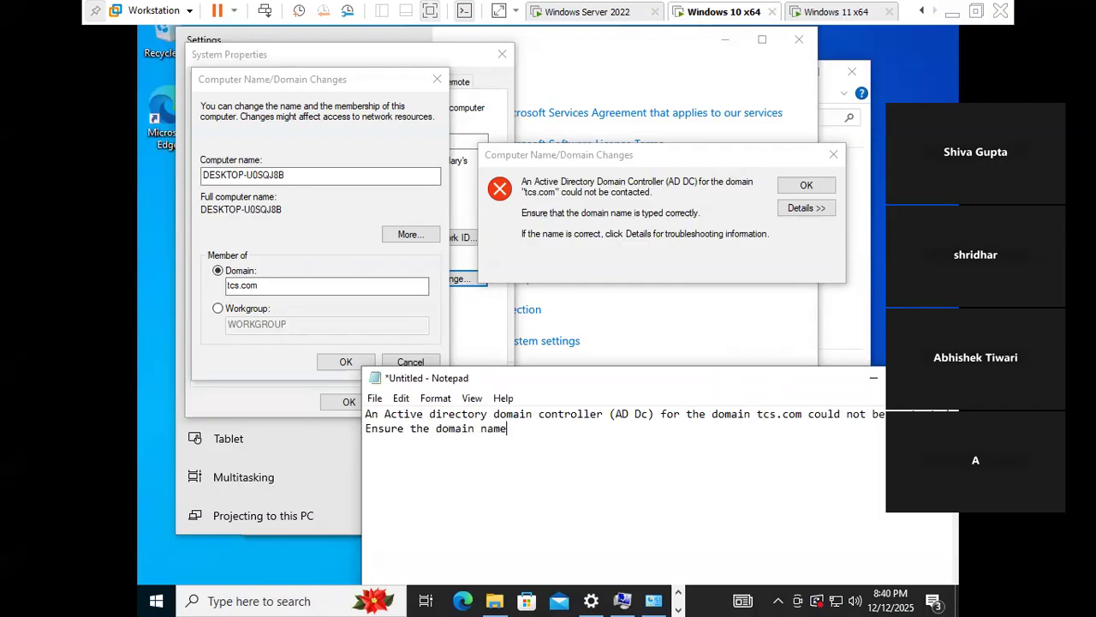
text(is typeco)
key(BackSpace)
key(BackSpace)
text(correctly)
text(if the dm)
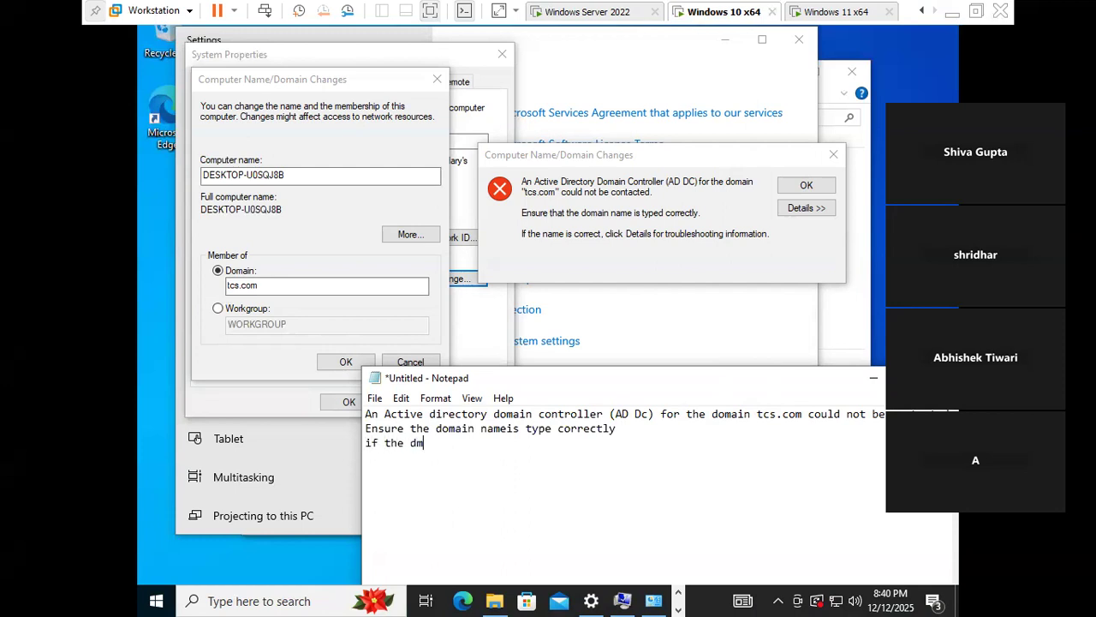
key(BackSpace)
text(omain name is correct, click)
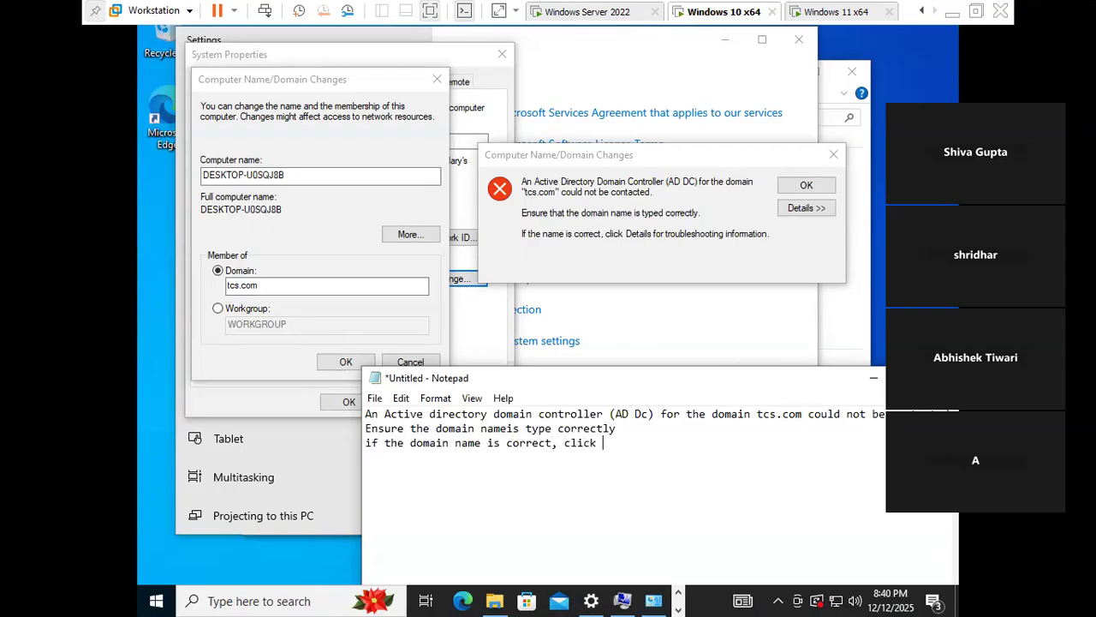
text( details for tro)
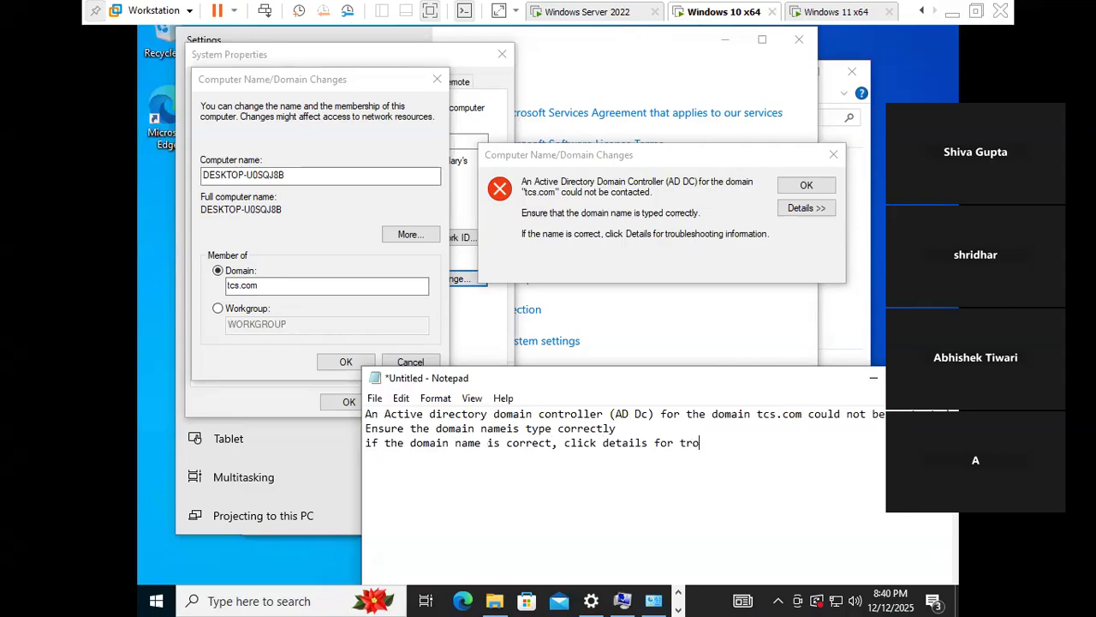
text(ubleshooting.)
drag(565, 385, 504, 292)
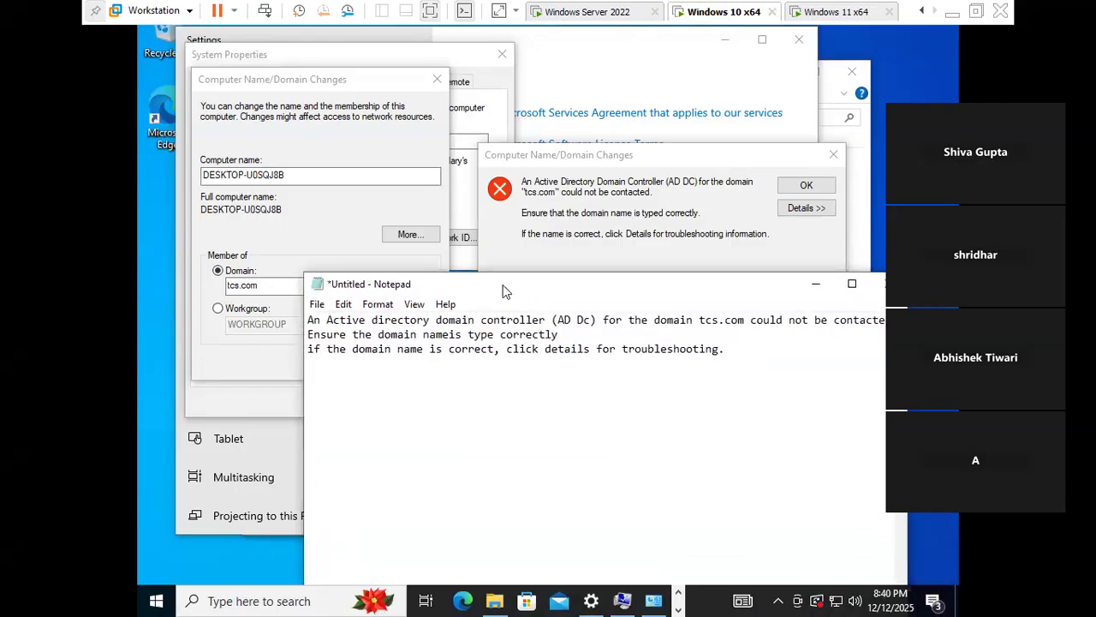
- Open Notepad's Save As dialog and expand This PC to show its folders and drives
click(318, 306)
click(353, 393)
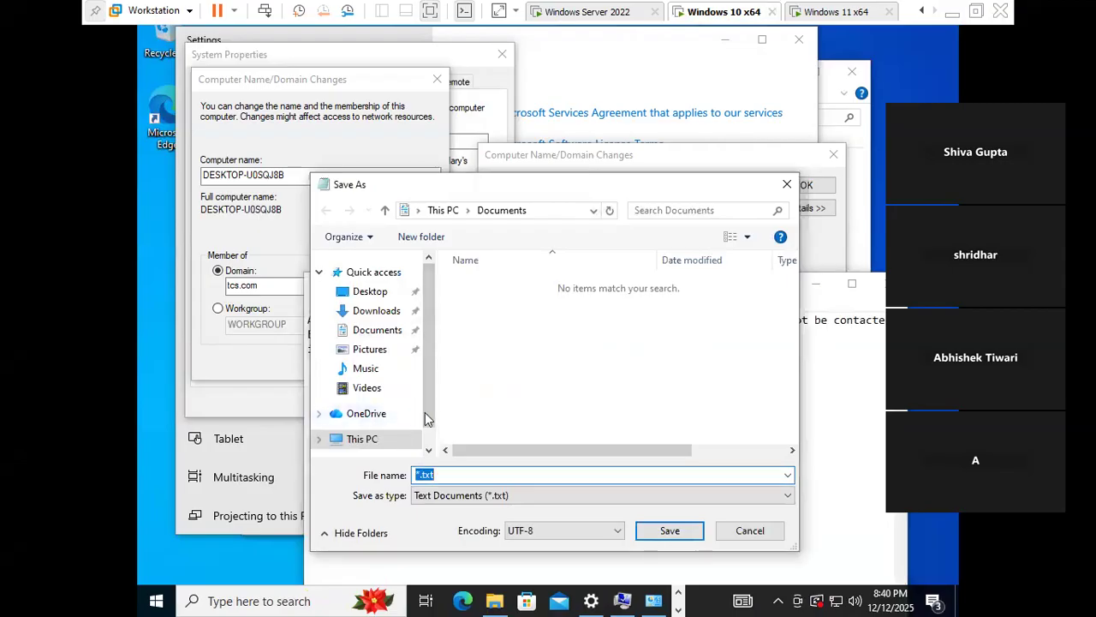
drag(433, 429, 422, 431)
scroll(421, 431, down, 1)
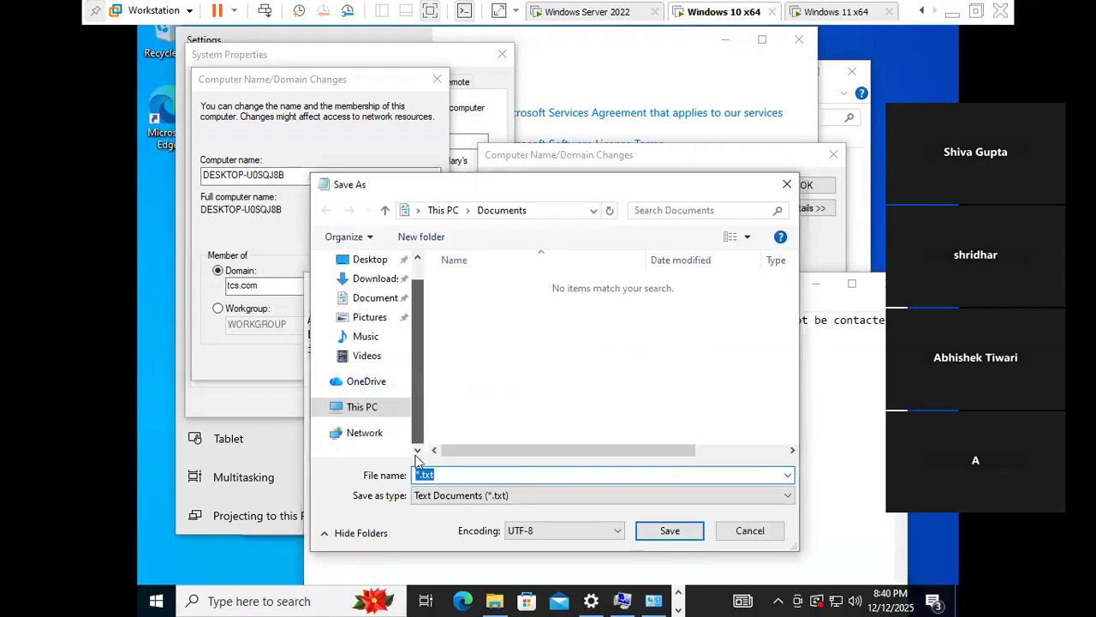
click(351, 413)
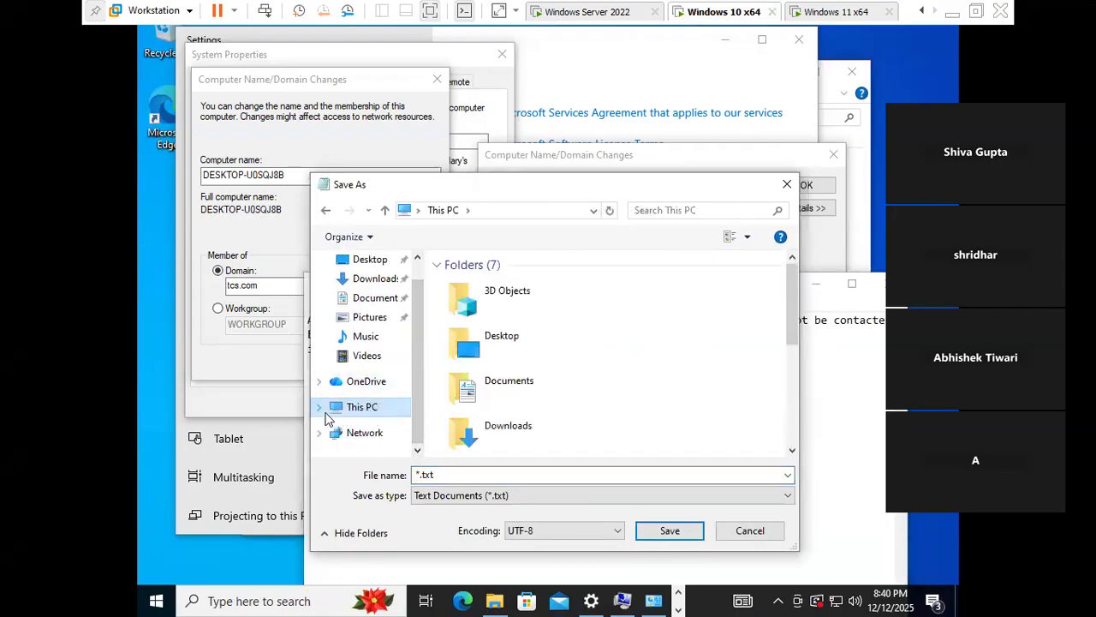
click(318, 408)
scroll(599, 394, down, 3)
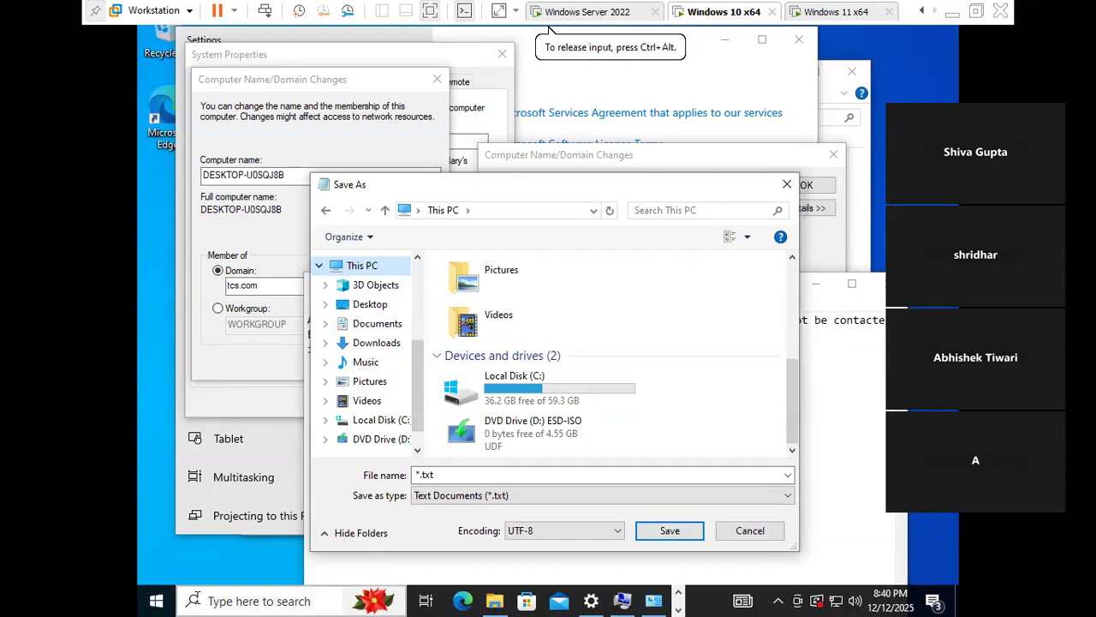
key(super)
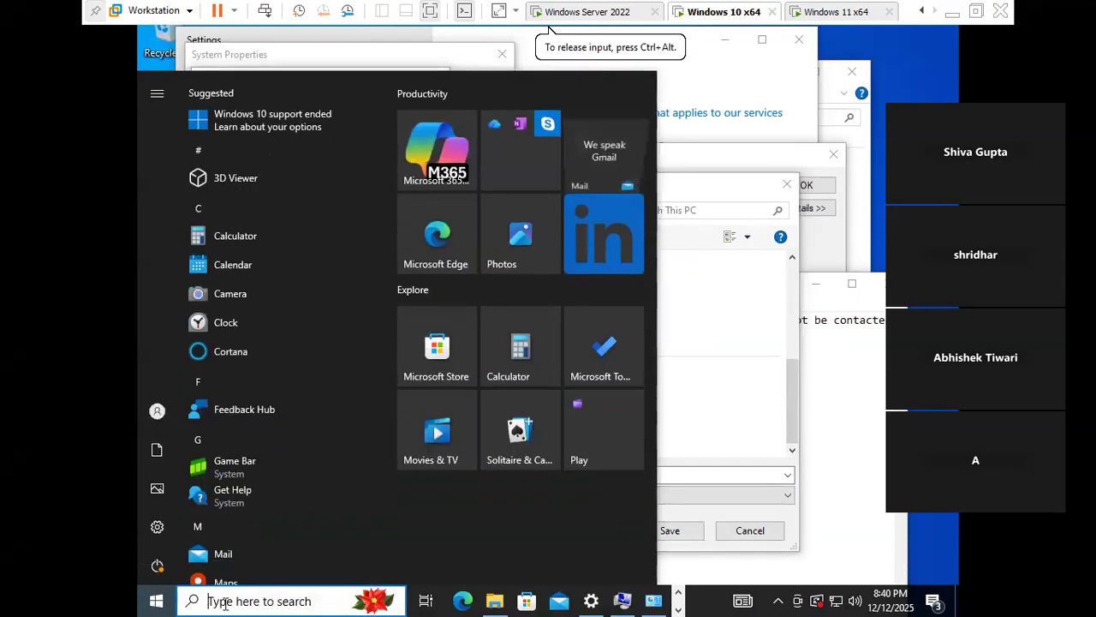
click(225, 602)
text(run)
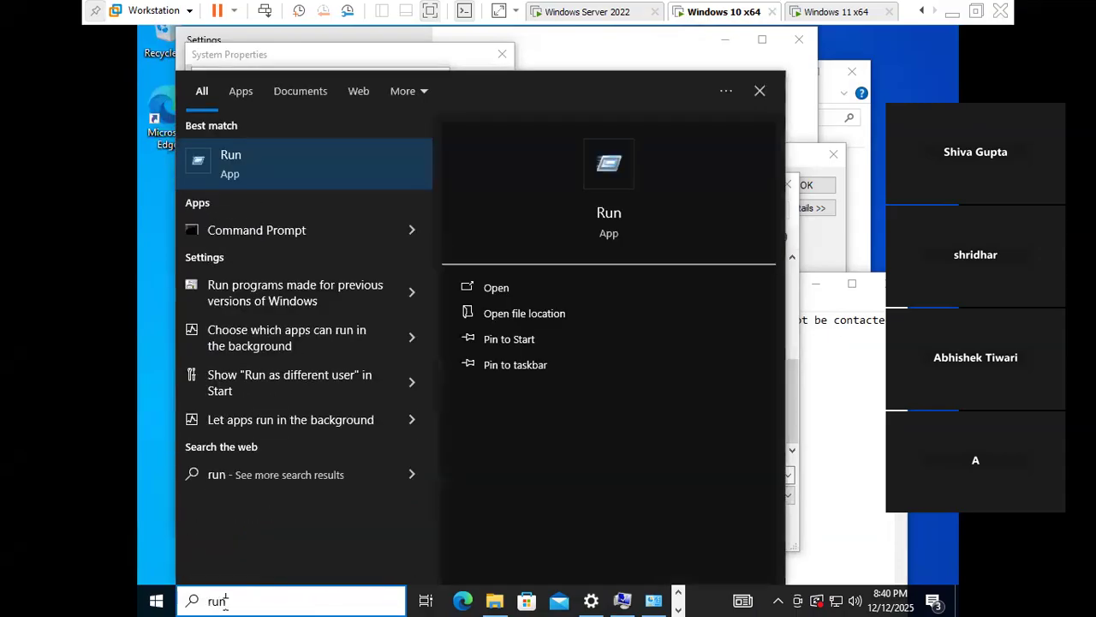
key(Return)
text(diskmgmt.msc)
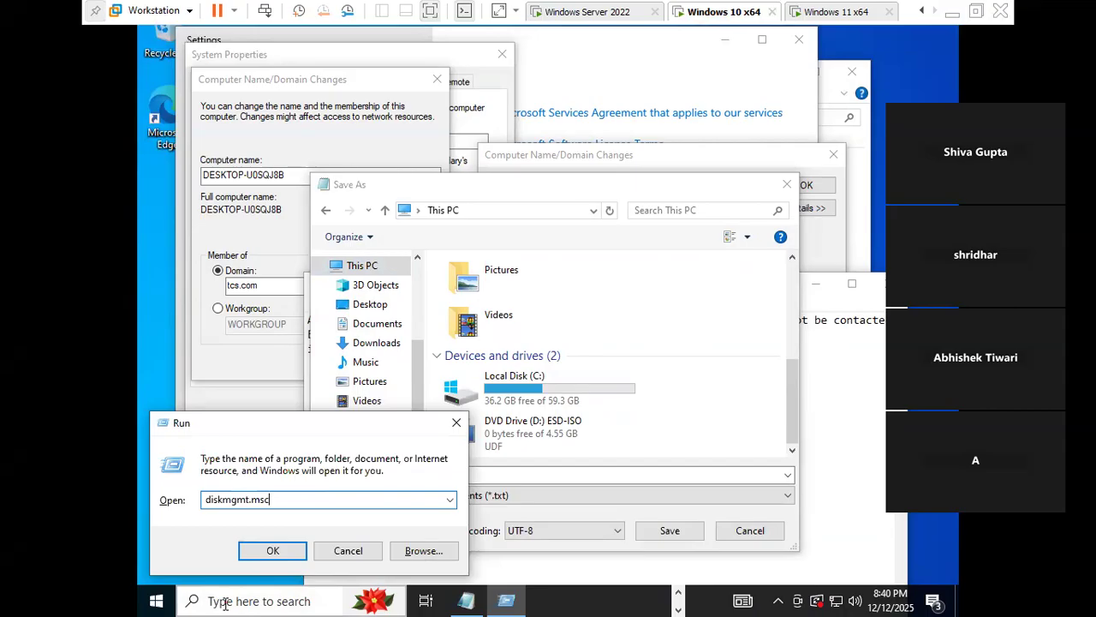
key(Return)
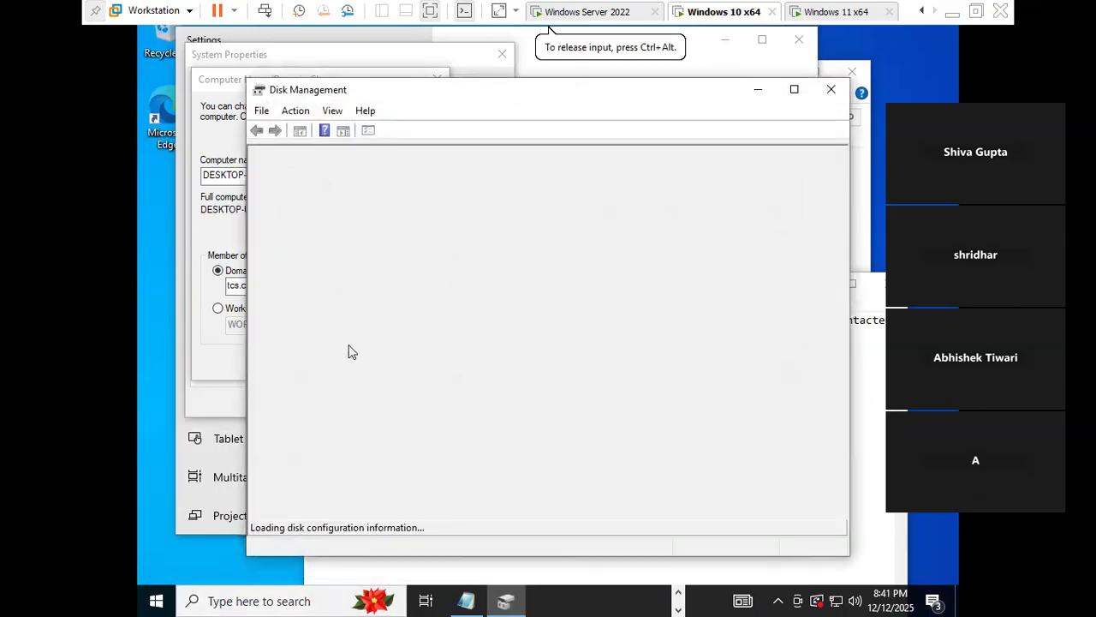
key(super+e)
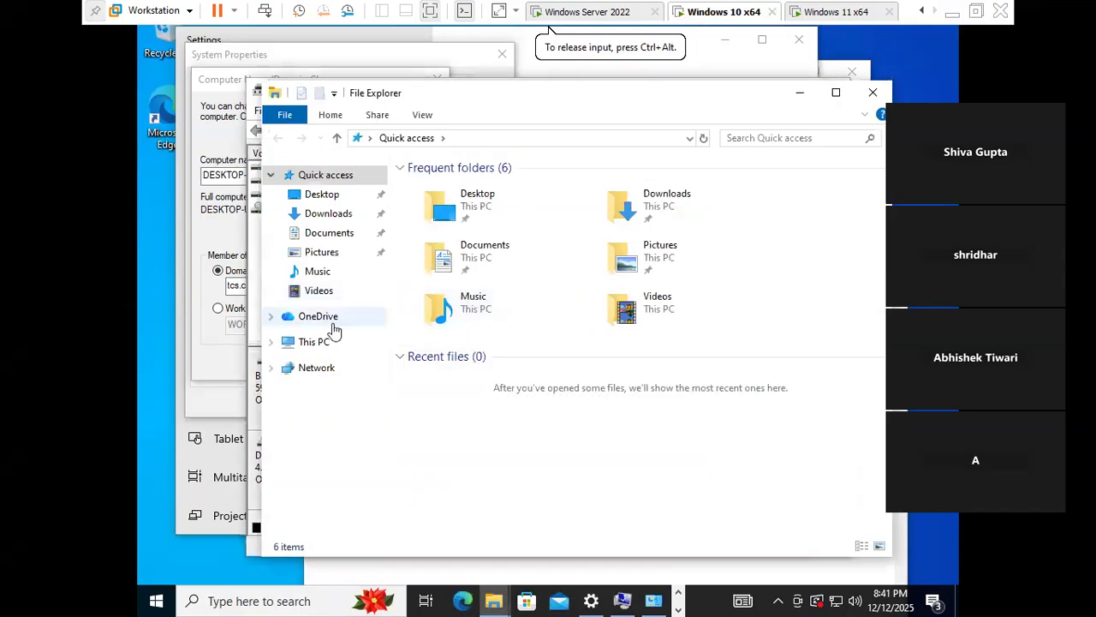
click(315, 342)
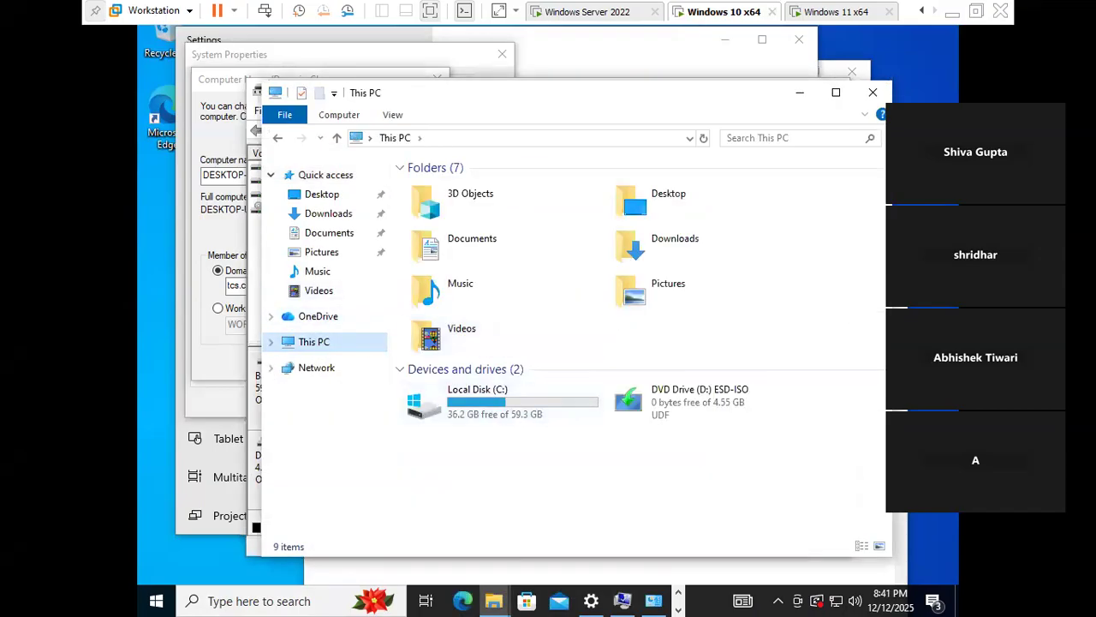
click(873, 92)
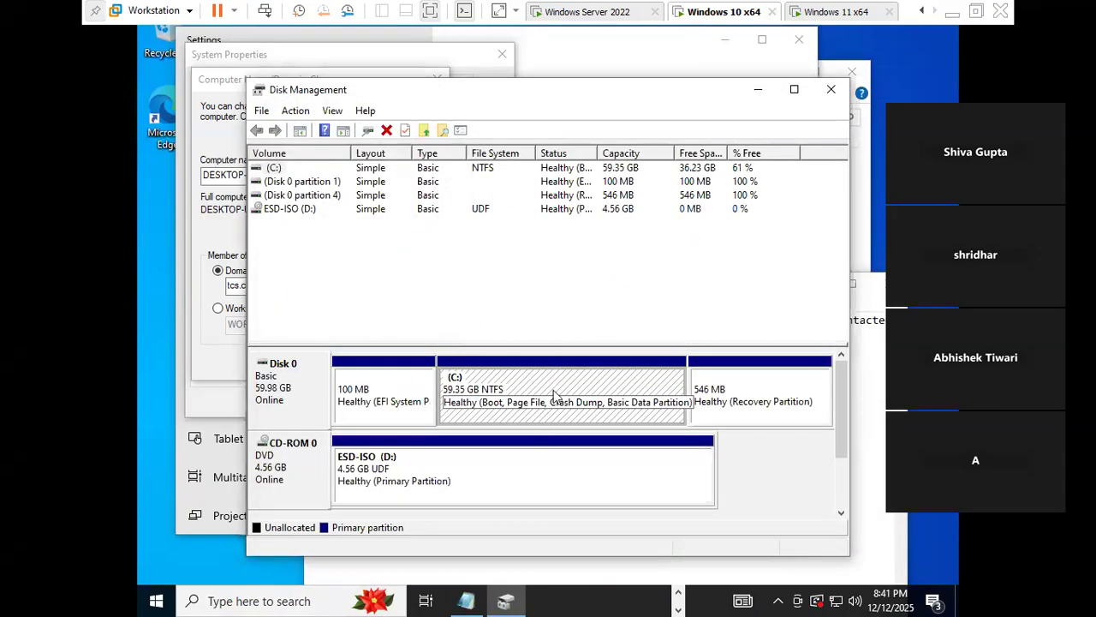
right_click(554, 392)
click(634, 297)
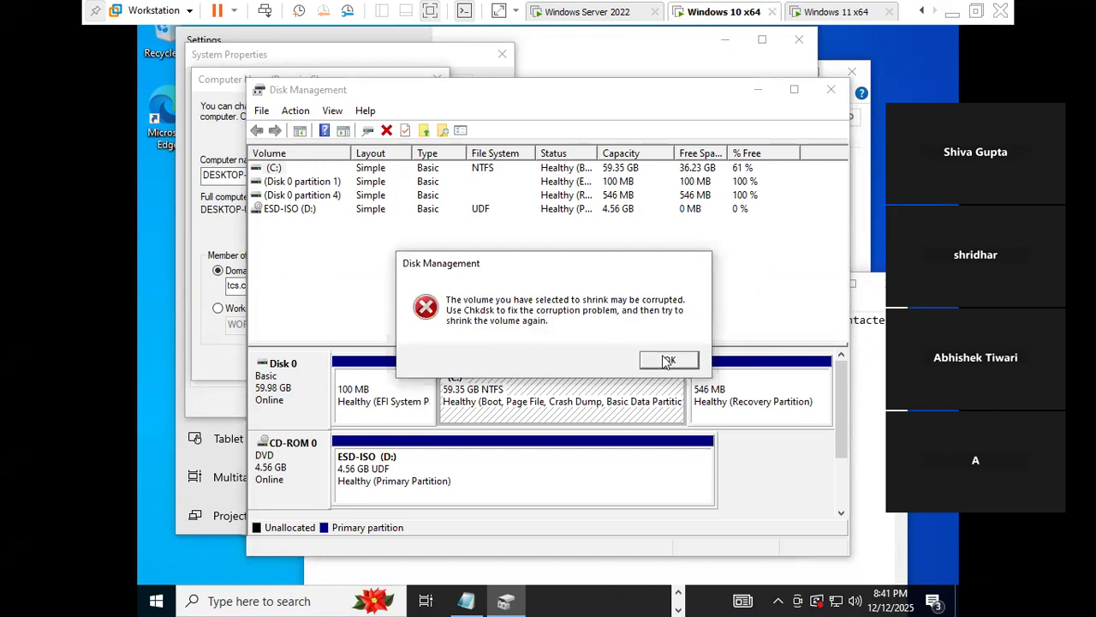
click(668, 361)
right_click(576, 398)
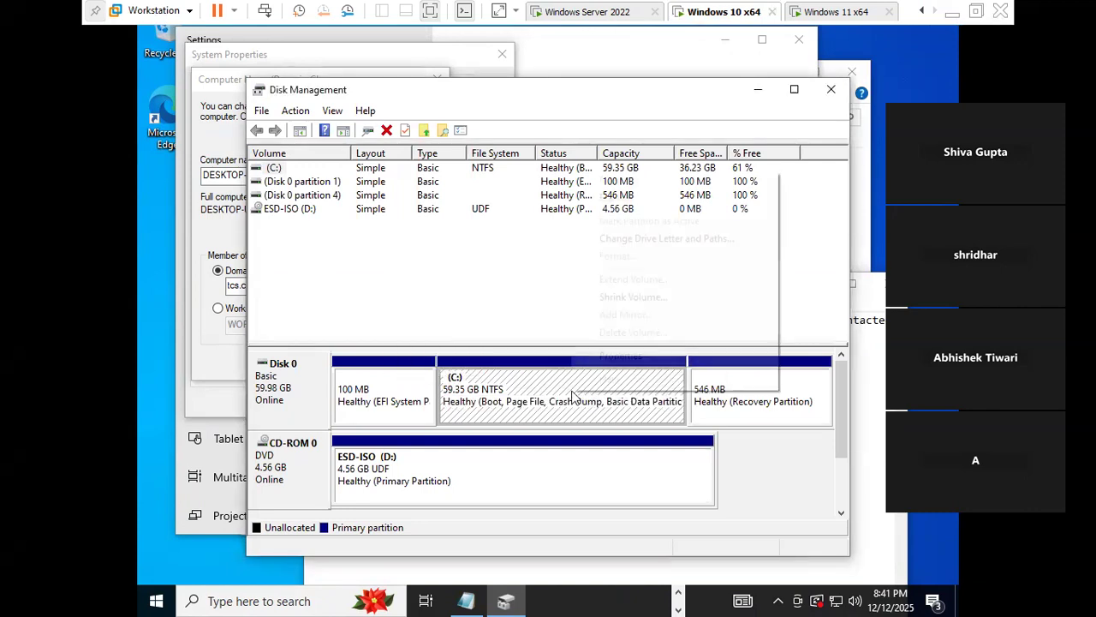
click(638, 293)
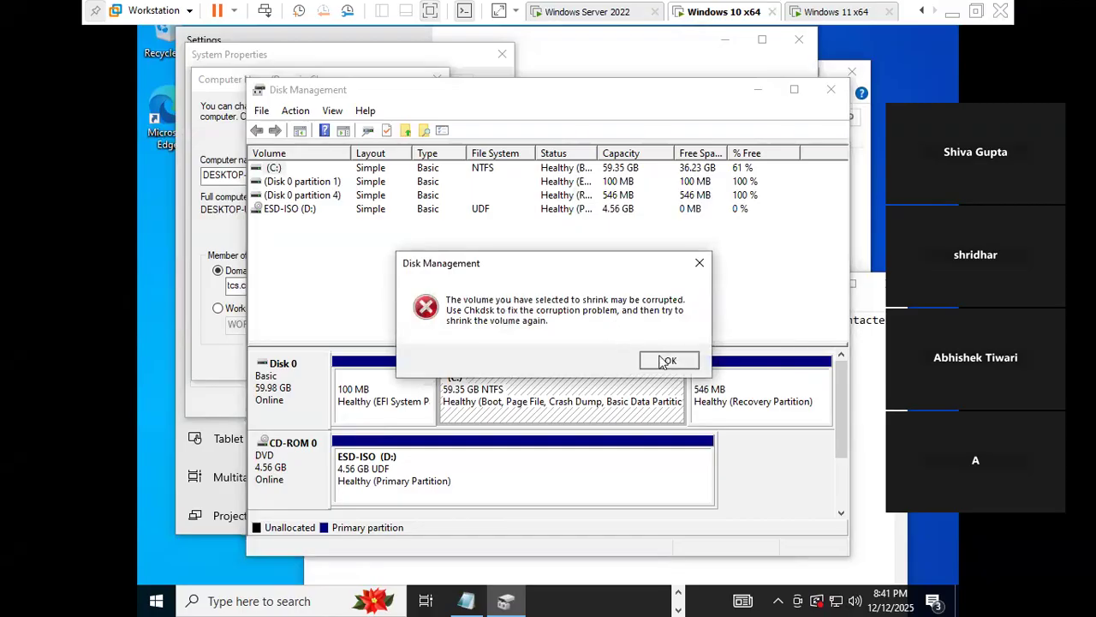
click(666, 360)
right_click(602, 377)
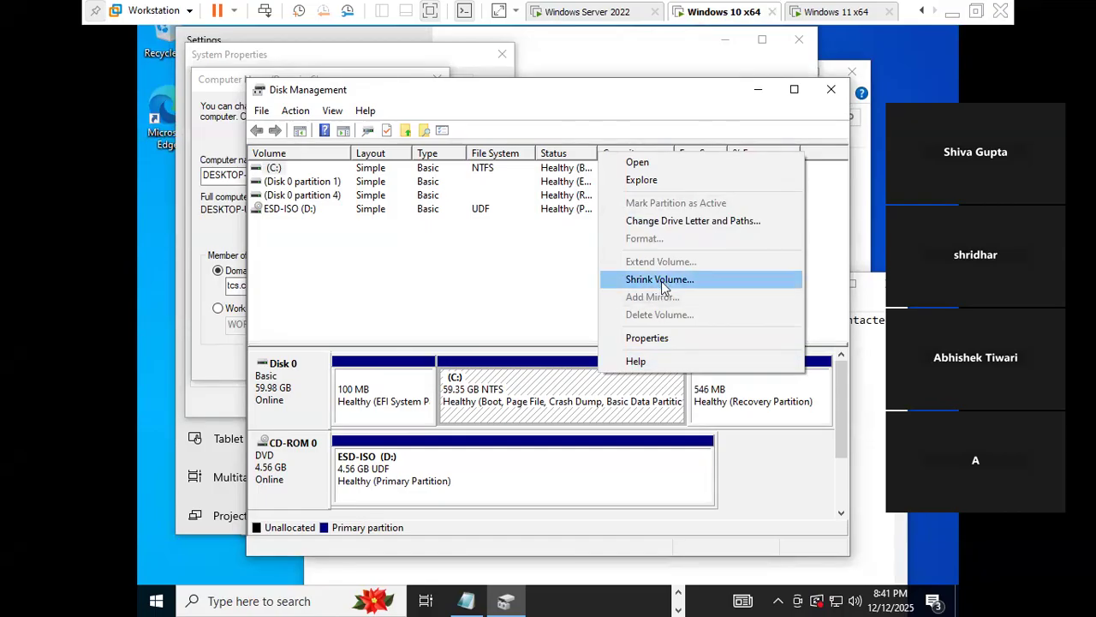
click(664, 282)
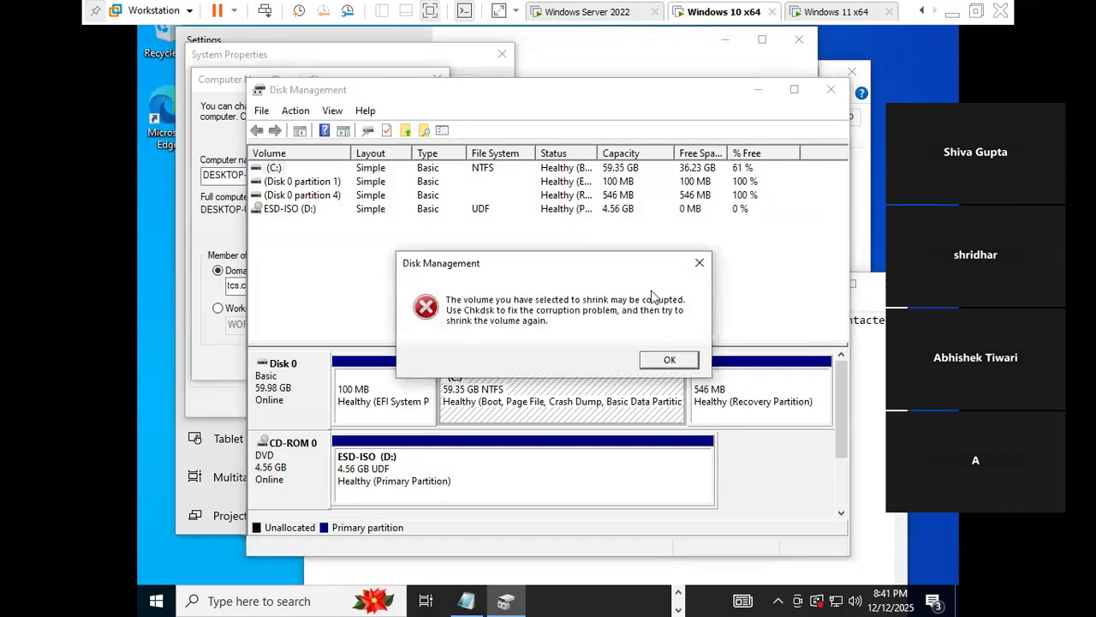
click(699, 264)
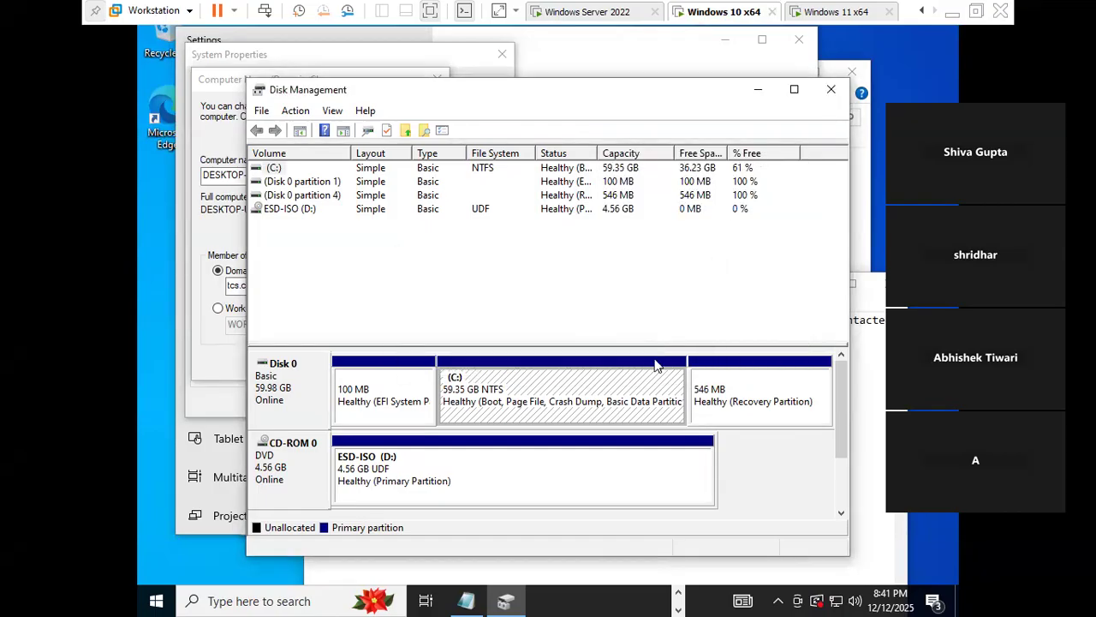
click(758, 89)
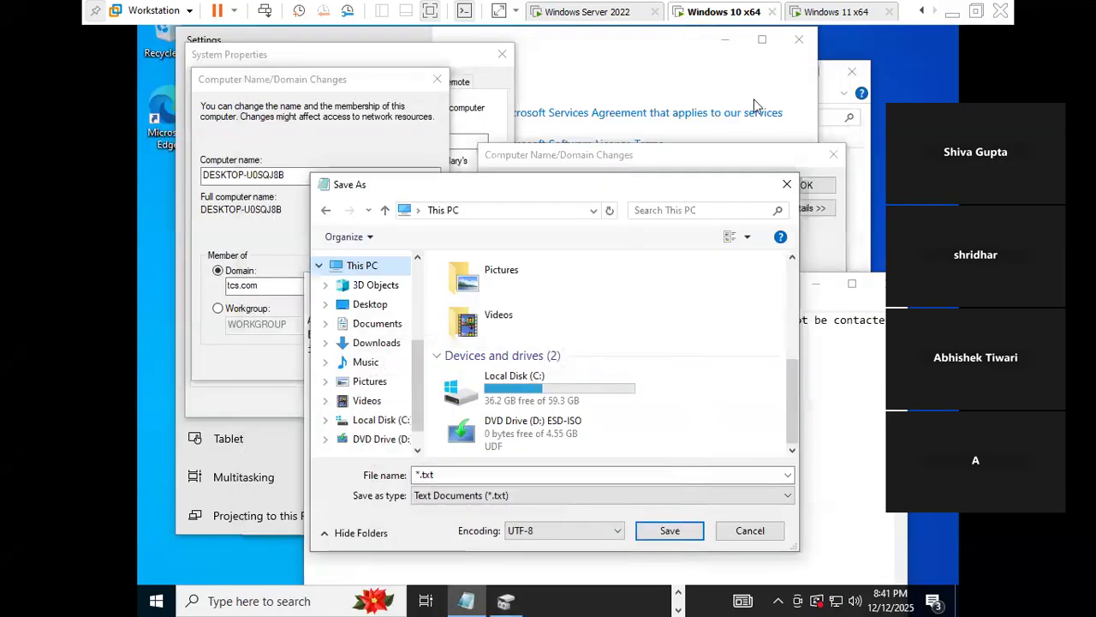
- Create a new folder named 'Domain name' on Local Disk (C:) and open it
scroll(386, 385, down, 1)
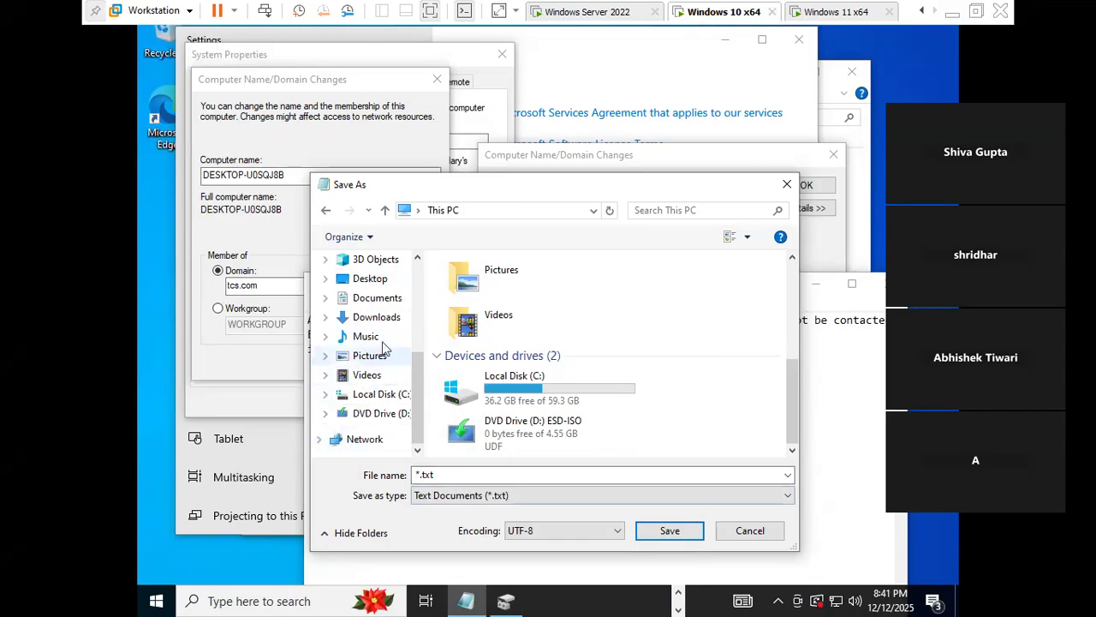
scroll(383, 347, up, 1)
click(375, 313)
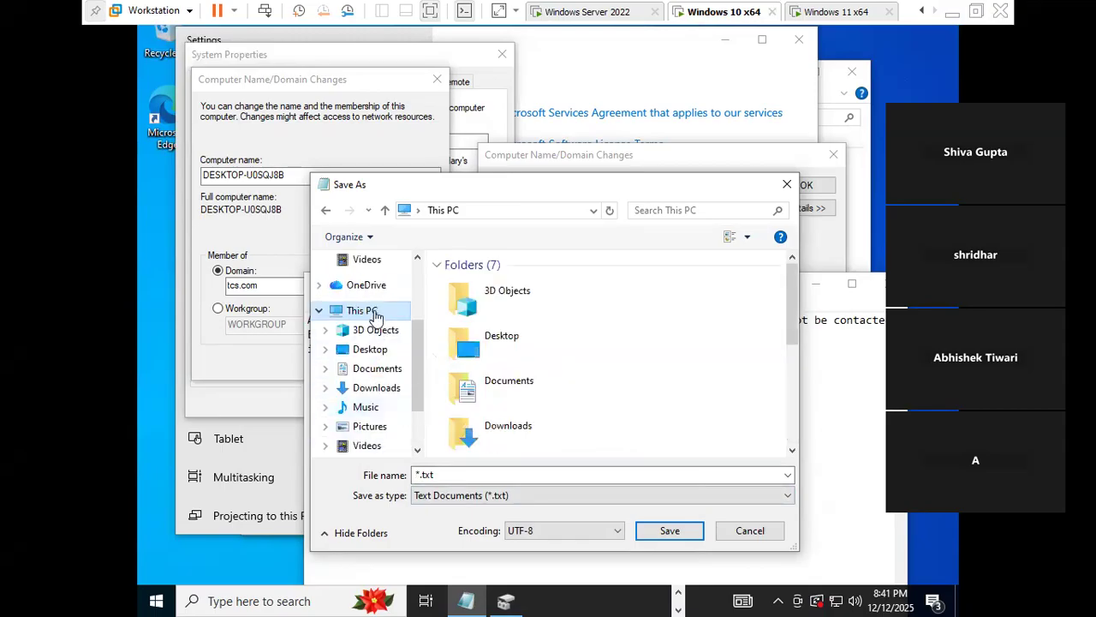
scroll(480, 377, down, 3)
double_click(535, 386)
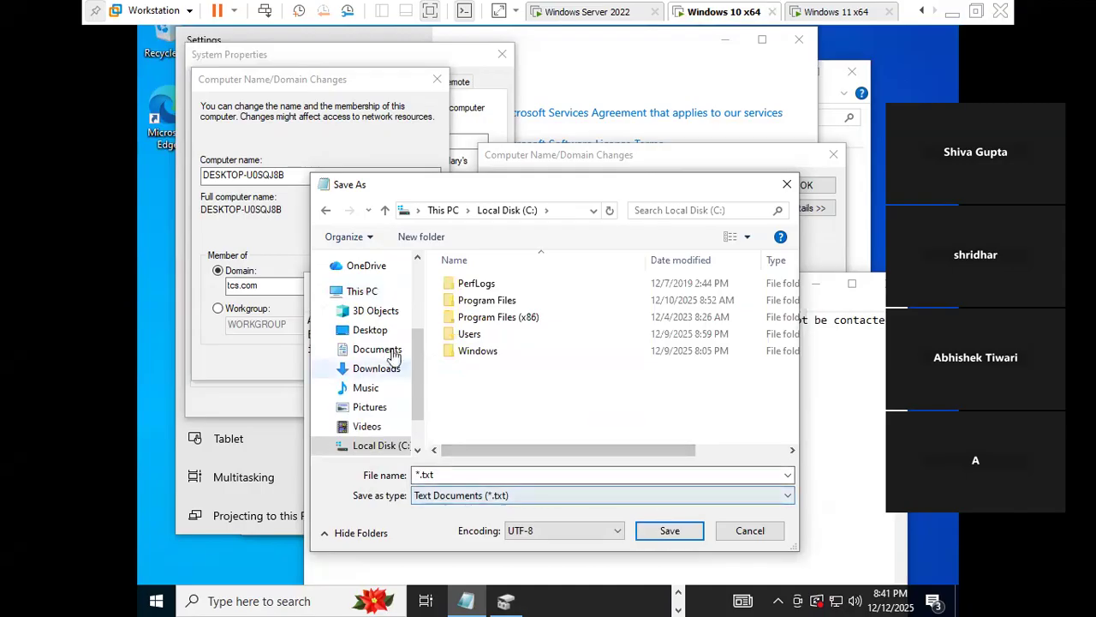
click(420, 237)
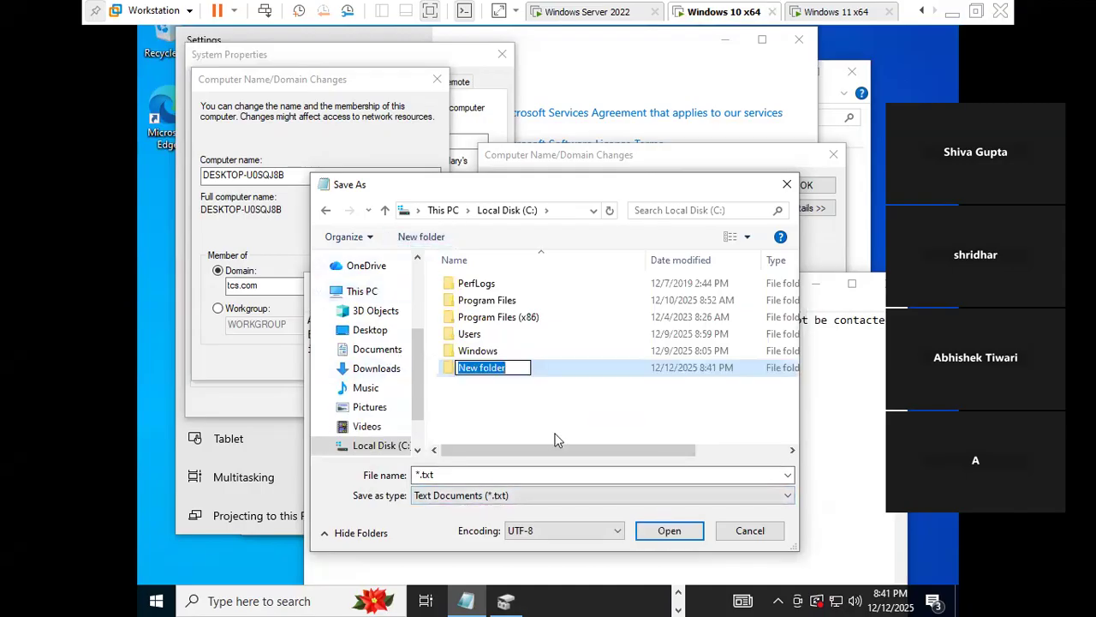
text(Domain )
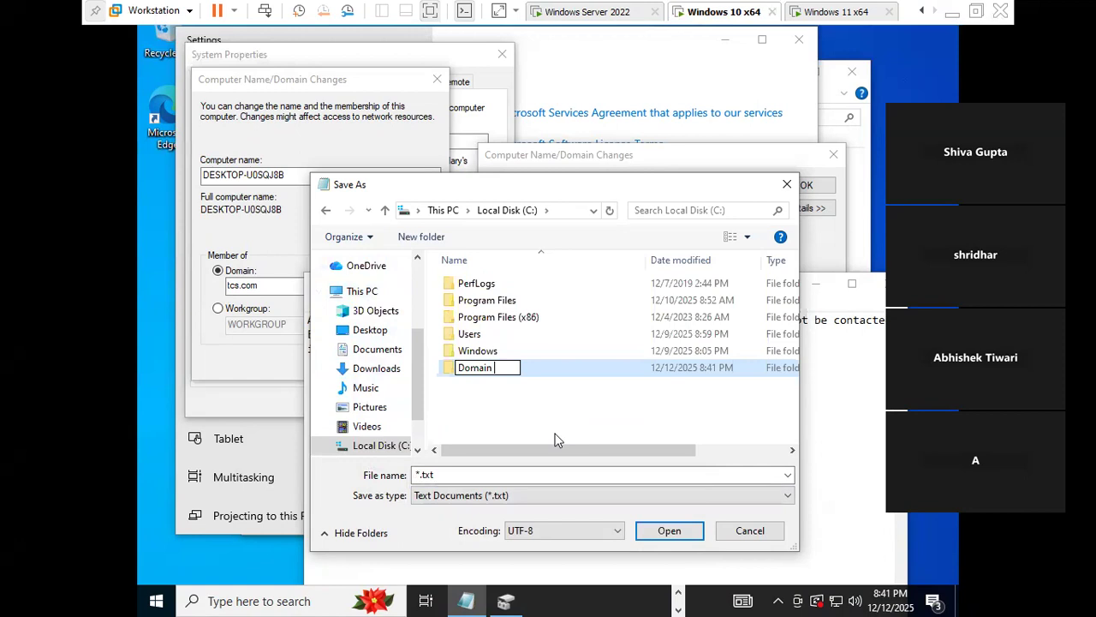
text(name)
click(548, 421)
double_click(510, 375)
- Save the note as 'Domain name' and minimize VMware to show the Word notes
click(669, 528)
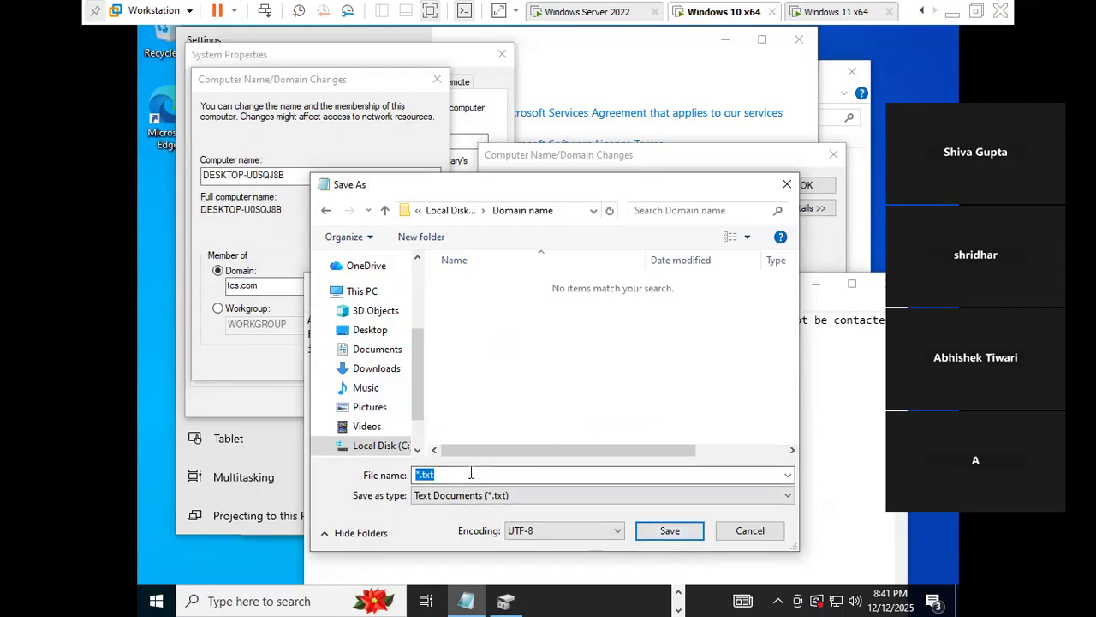
key(BackSpace)
text(Domain name)
click(685, 536)
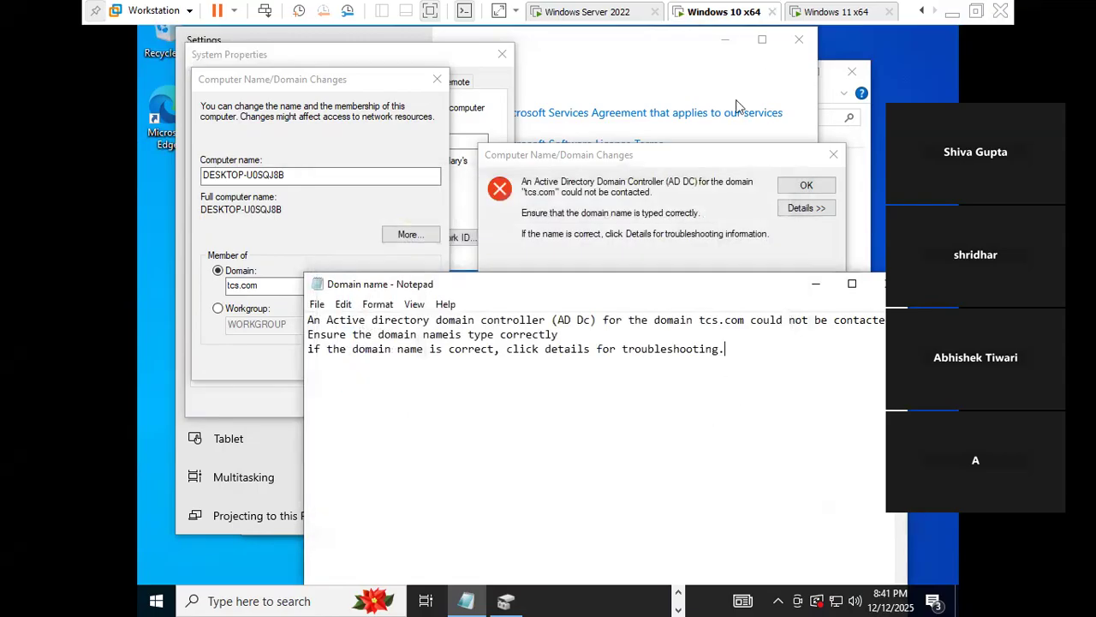
click(953, 14)
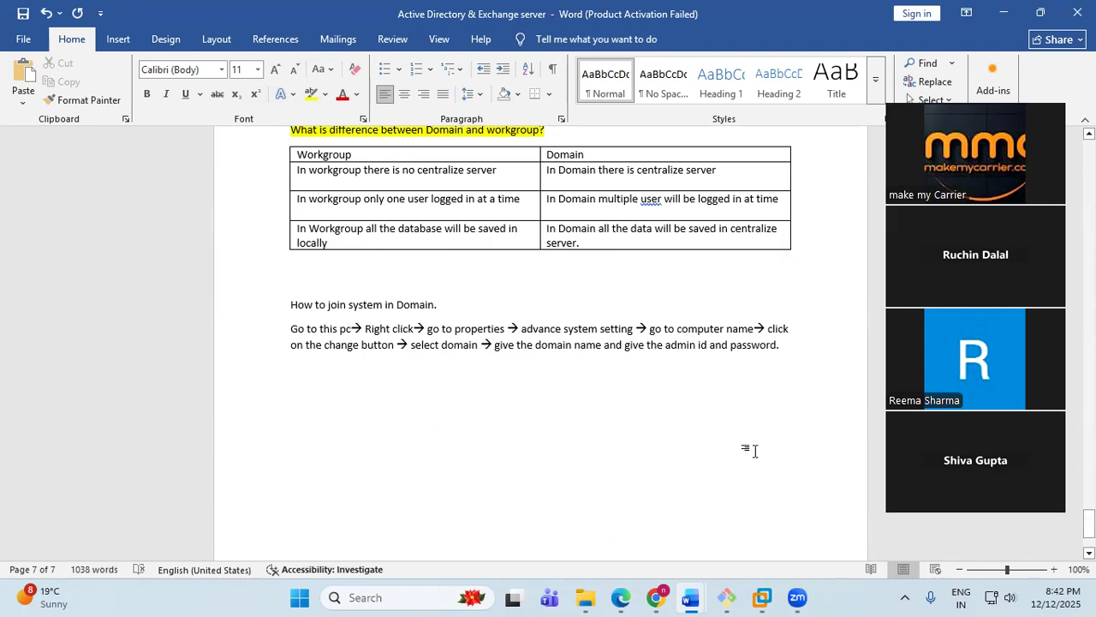
- Save the Active Directory & Exchange notes in Word and return to the Windows 10 VM
key(ctrl+s)
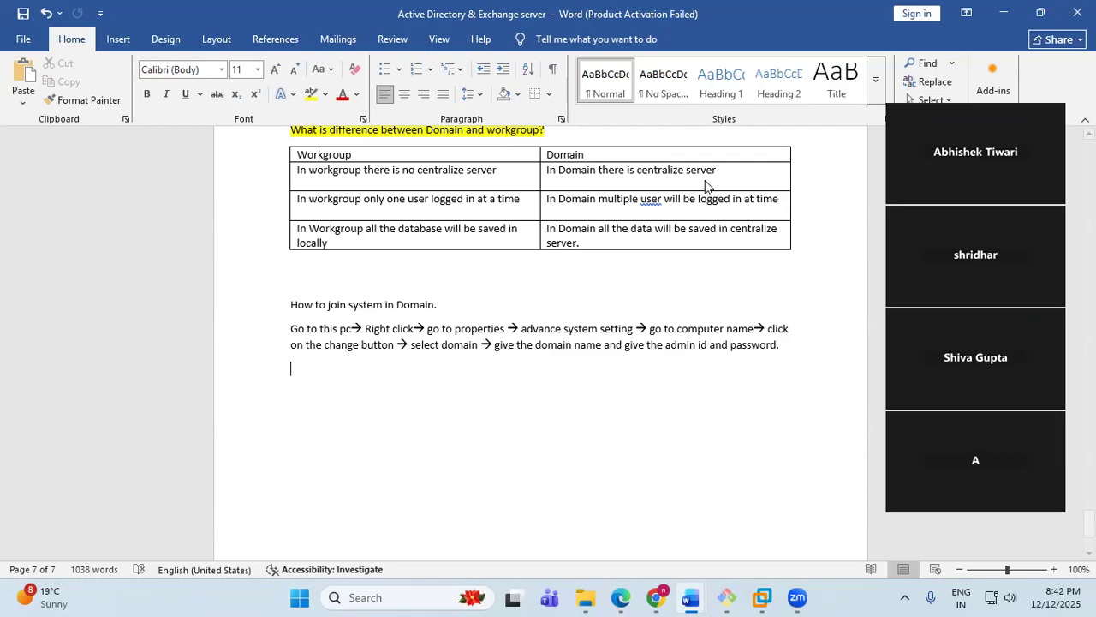
click(762, 597)
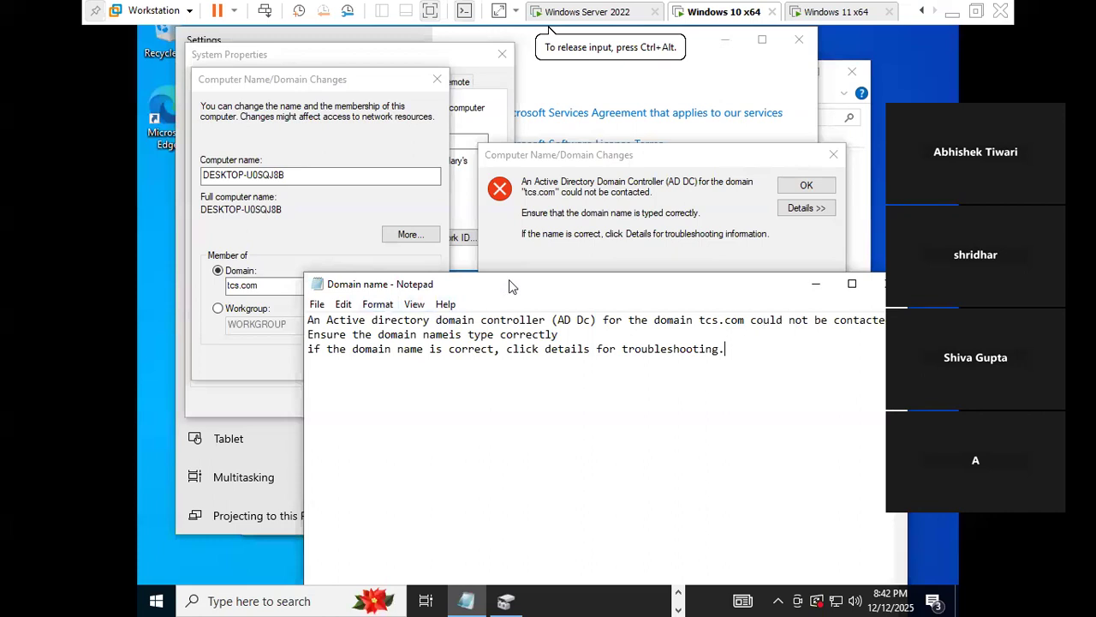
- Re-save the Notepad note over 'Domain name.txt' and minimize it to reveal the tcs.com error
drag(509, 279, 487, 177)
click(295, 203)
click(341, 292)
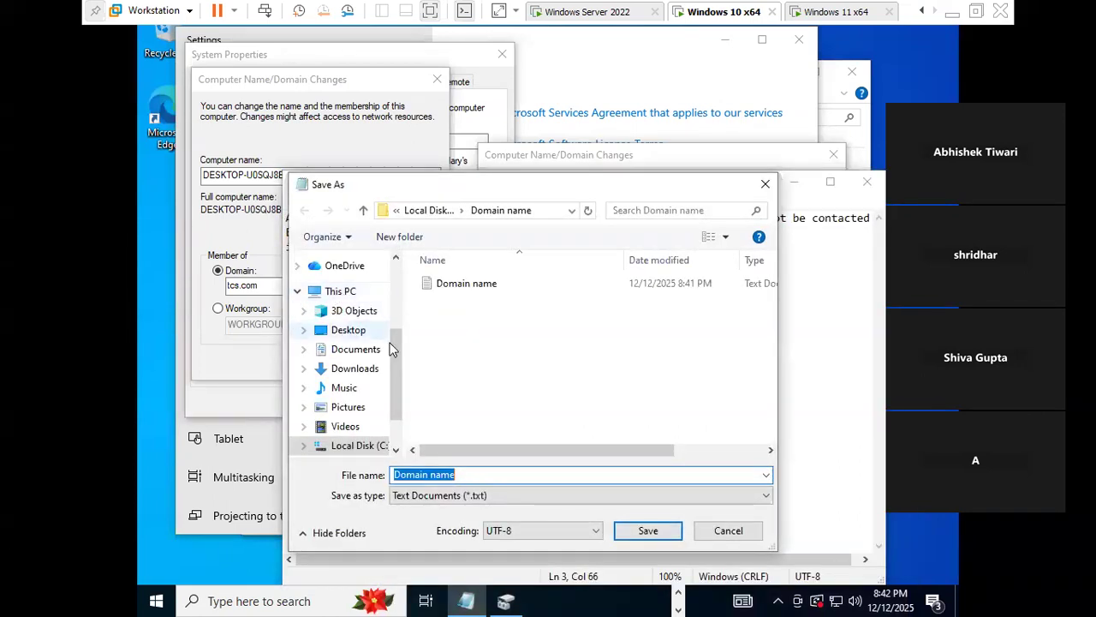
click(539, 477)
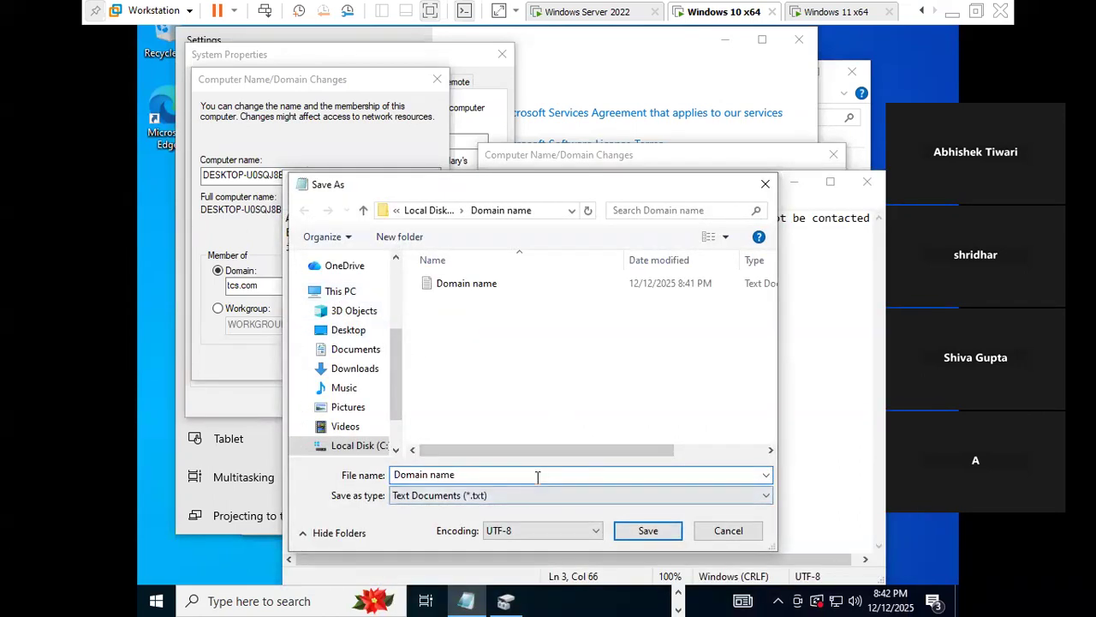
click(648, 530)
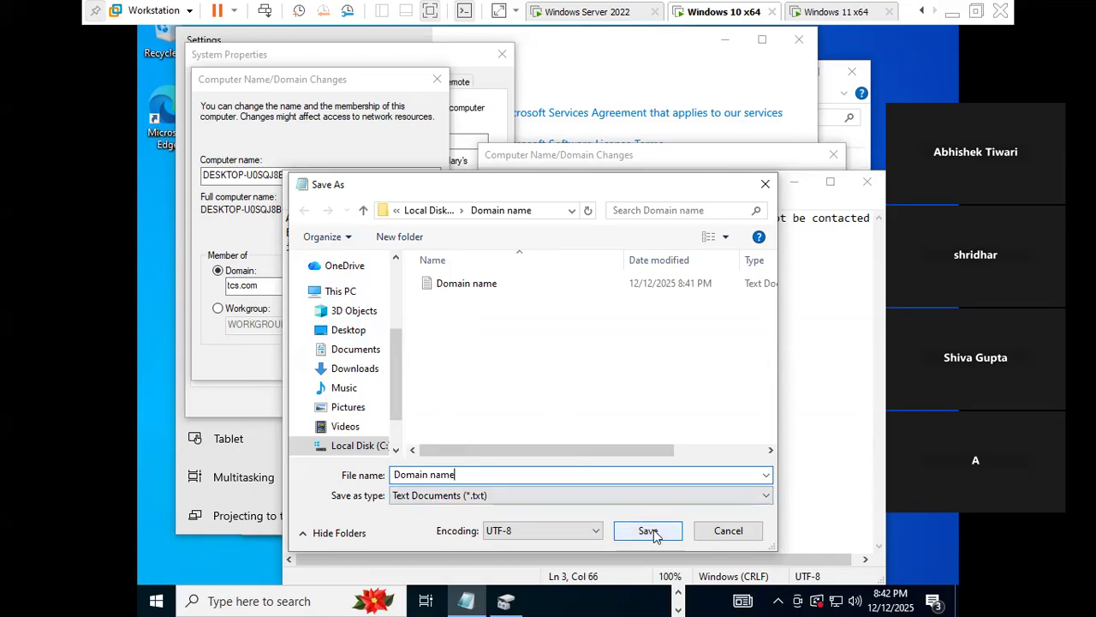
click(586, 301)
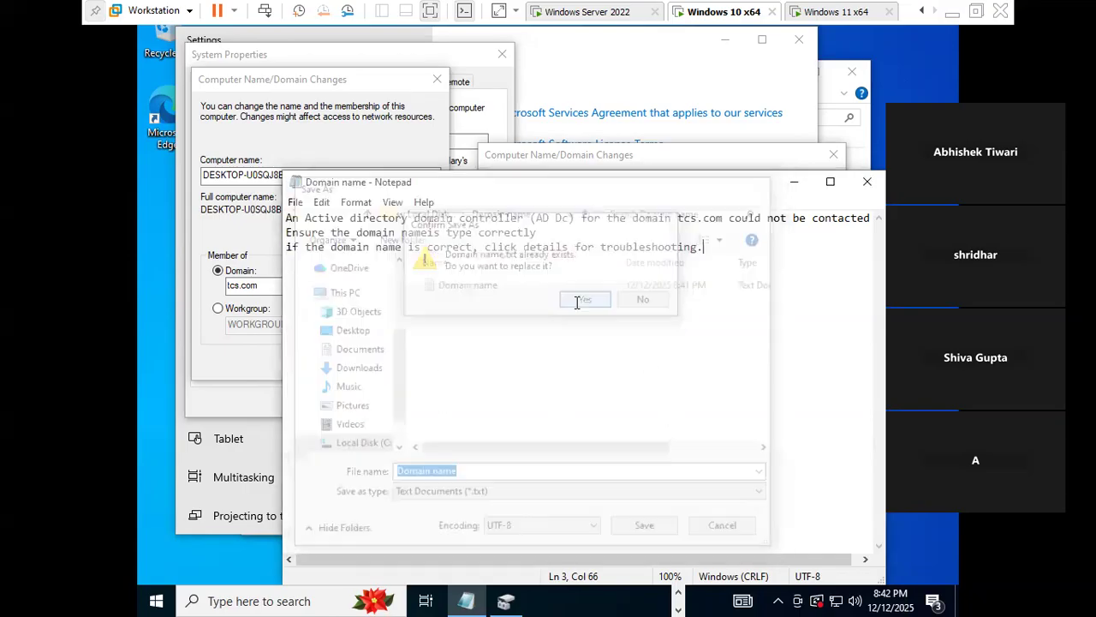
click(794, 181)
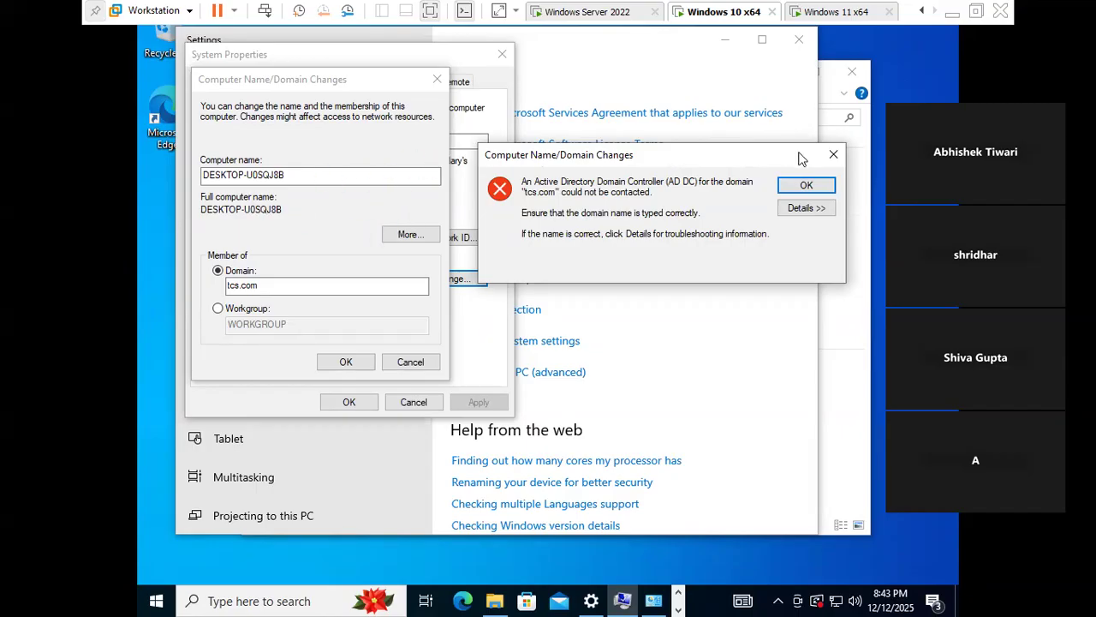
- Dismiss the domain controller error and change the computer name to TCSNoidaclientsystem
click(814, 186)
click(323, 177)
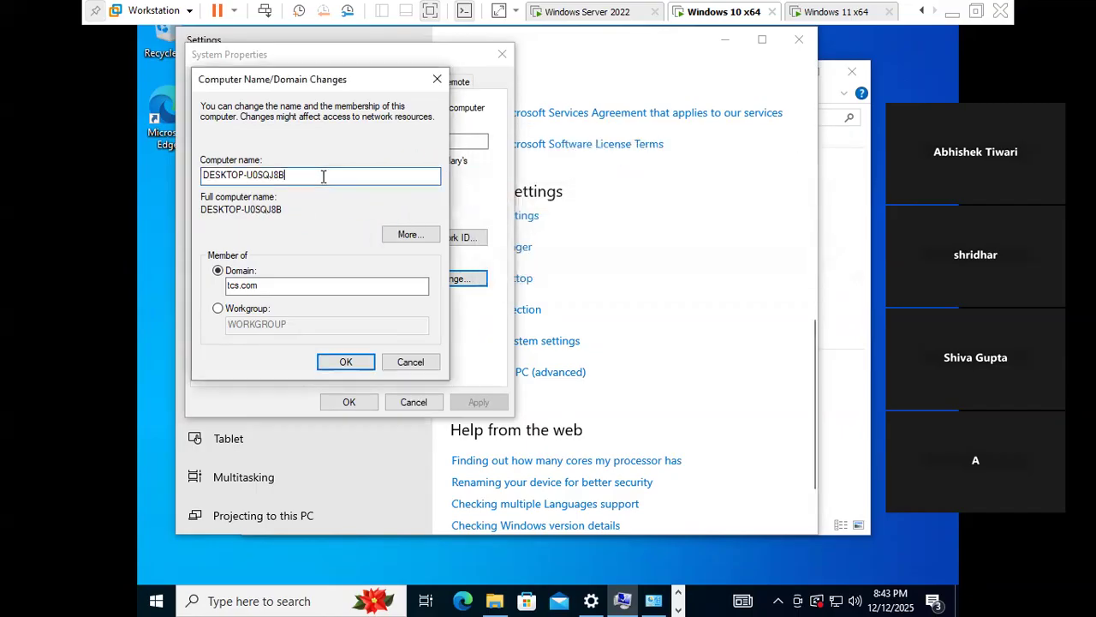
key(BackSpace)
key(BackSpace)
key(BackSpace)
key(BackSpace)
key(BackSpace)
key(BackSpace)
key(BackSpace)
key(BackSpace)
key(BackSpace)
key(BackSpace)
key(BackSpace)
key(BackSpace)
key(BackSpace)
key(BackSpace)
key(BackSpace)
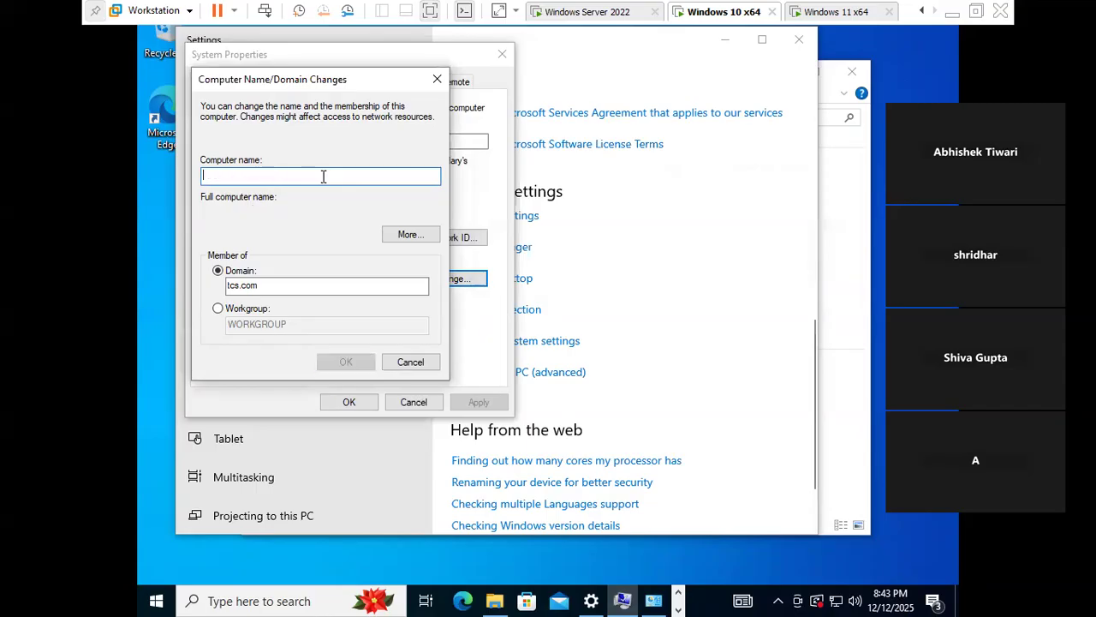
text(USA)
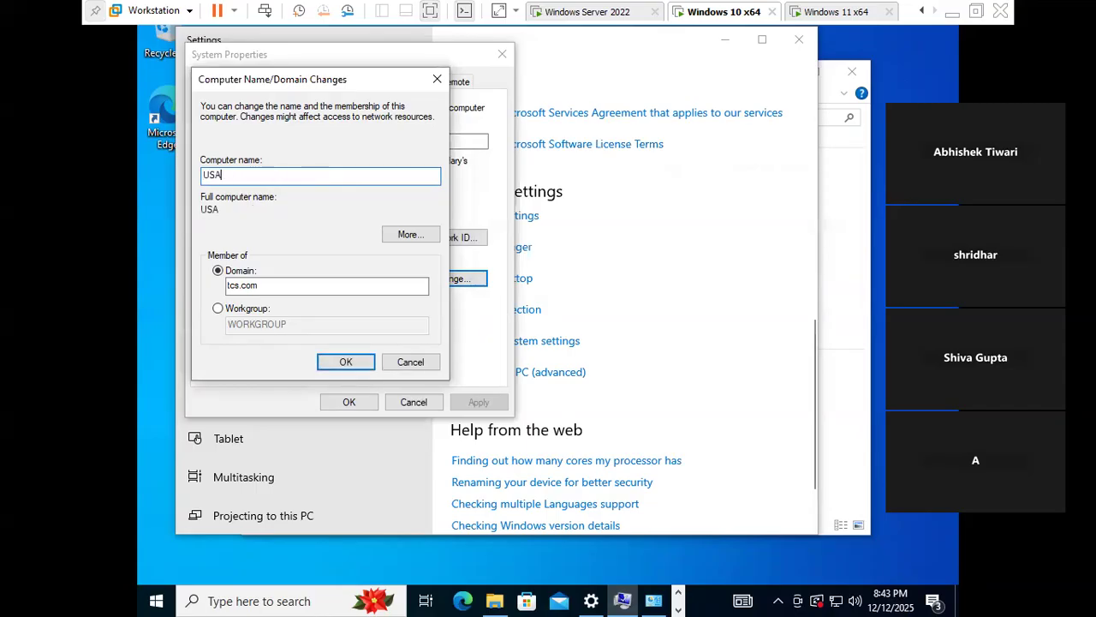
key(BackSpace)
key(BackSpace)
key(BackSpace)
text(TC)
text(S)
text(-)
key(BackSpace)
text(Noidaclientsystem)
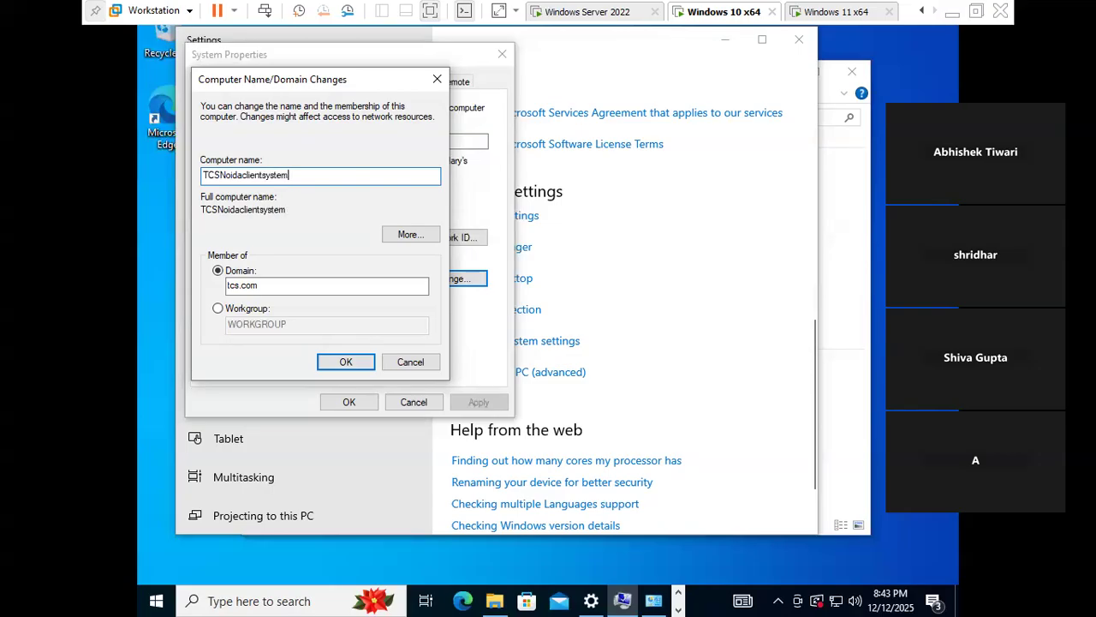
- Apply the rename with tcs.com membership, accepting the NetBIOS warning and dismissing the controller error
click(345, 361)
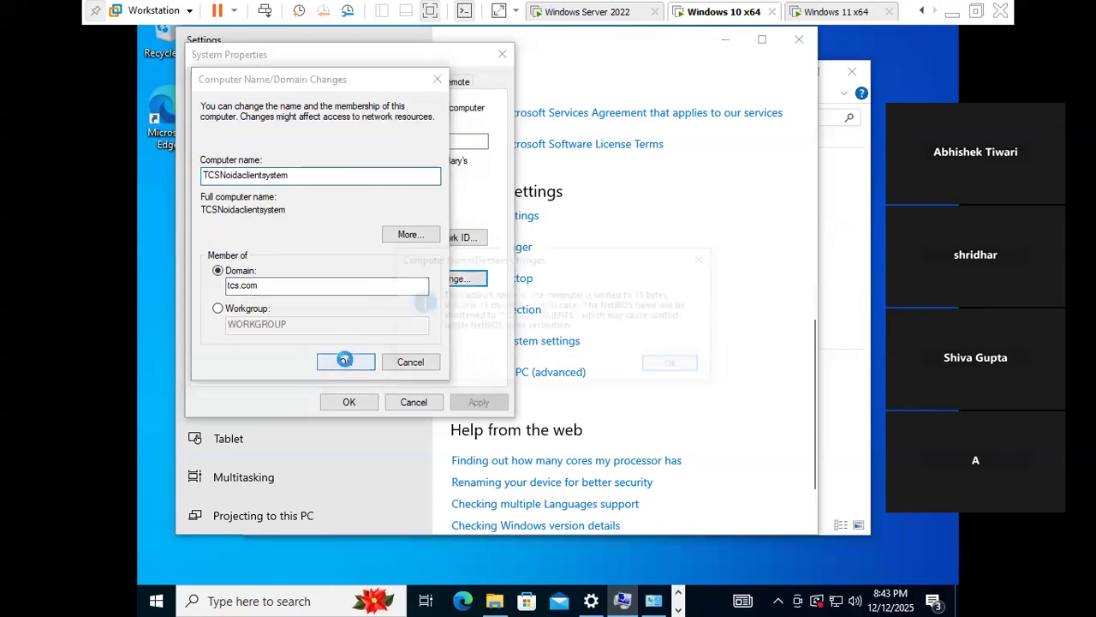
click(672, 366)
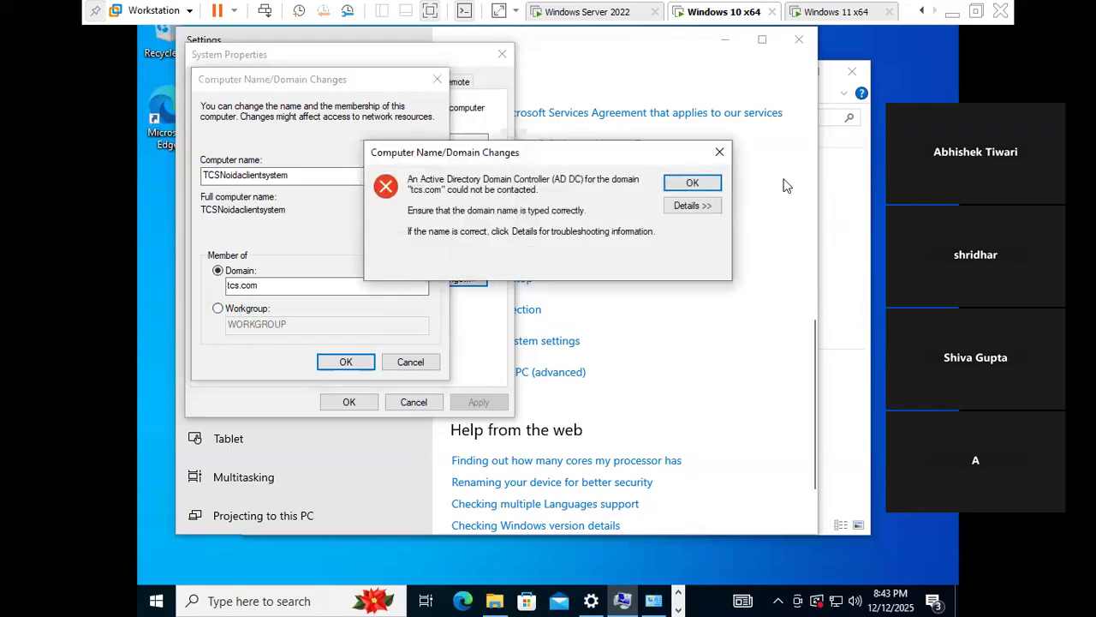
click(693, 183)
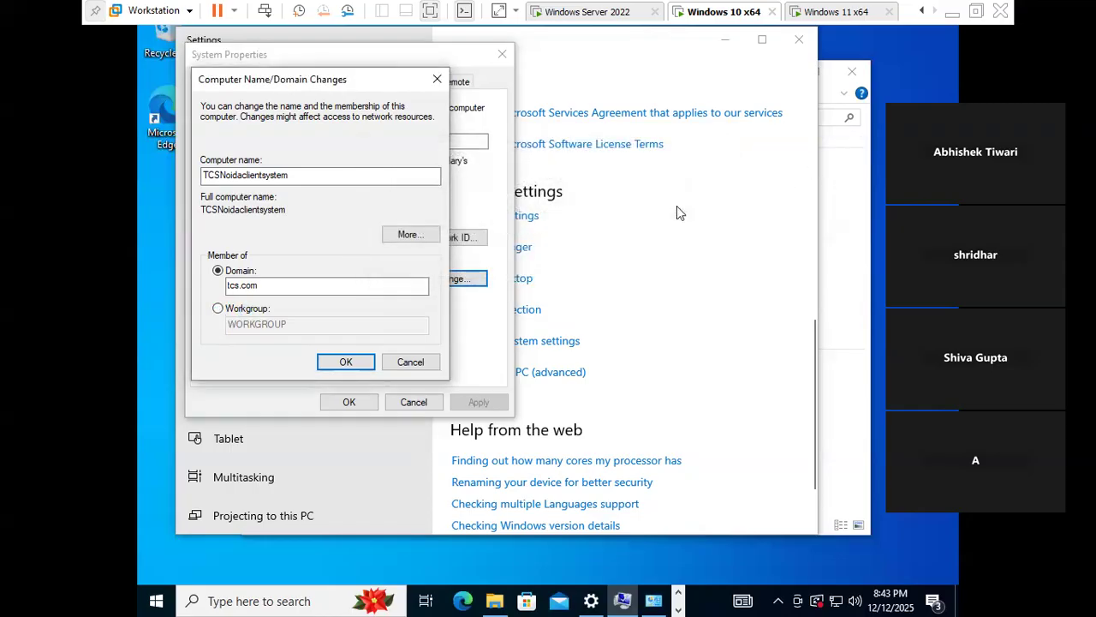
- Put the Windows 10 VM in WORKGROUP, restart it now, and move to the Windows 11 VM
click(219, 308)
click(345, 362)
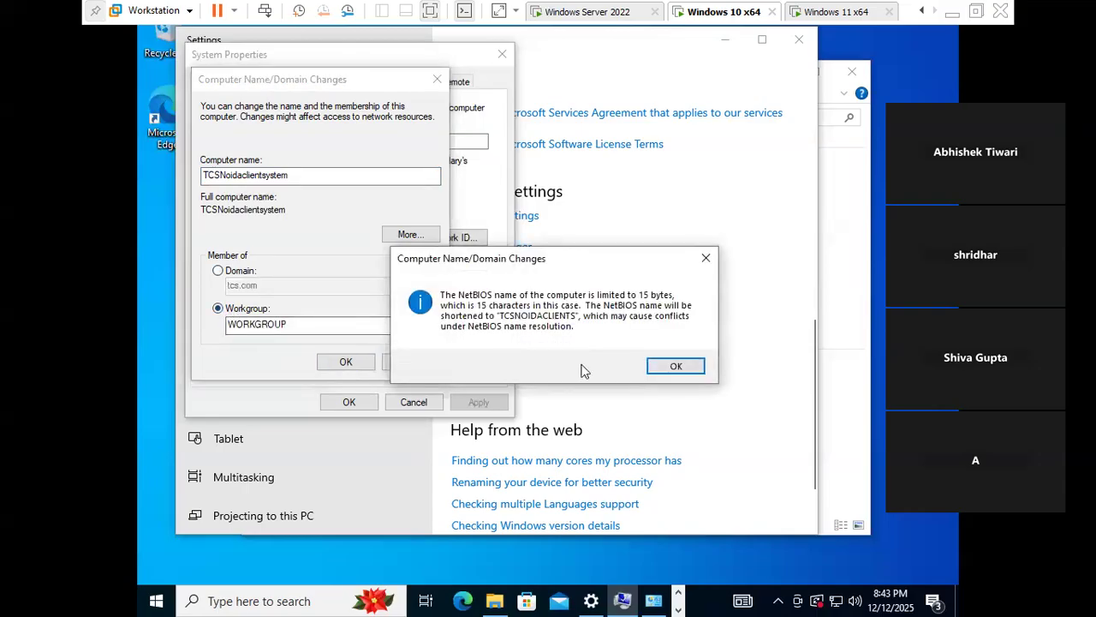
click(670, 366)
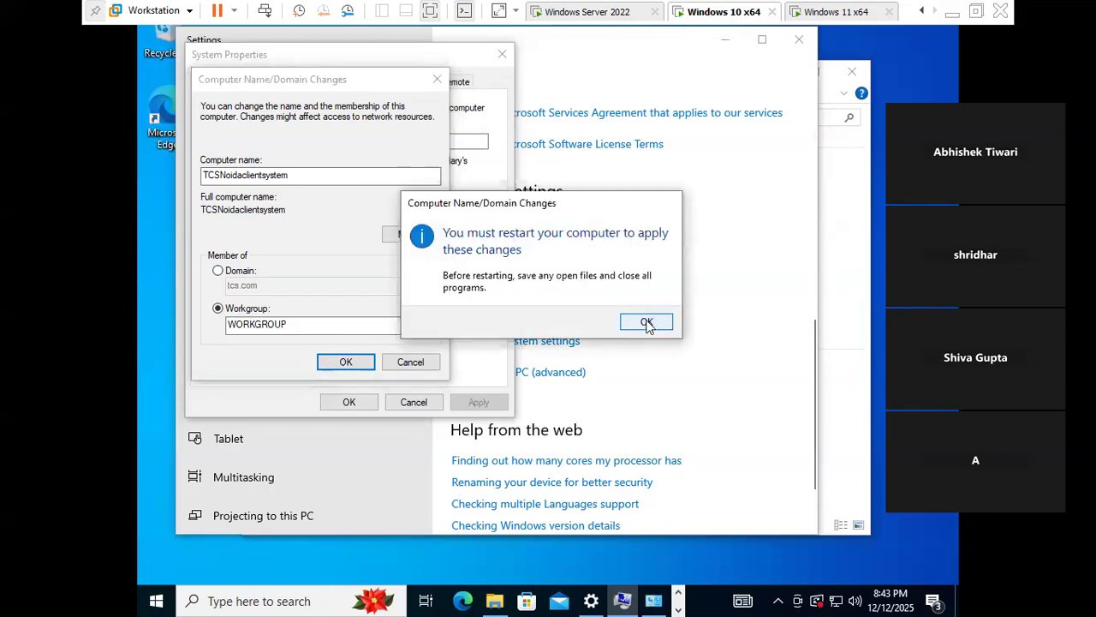
click(647, 323)
click(348, 402)
click(555, 315)
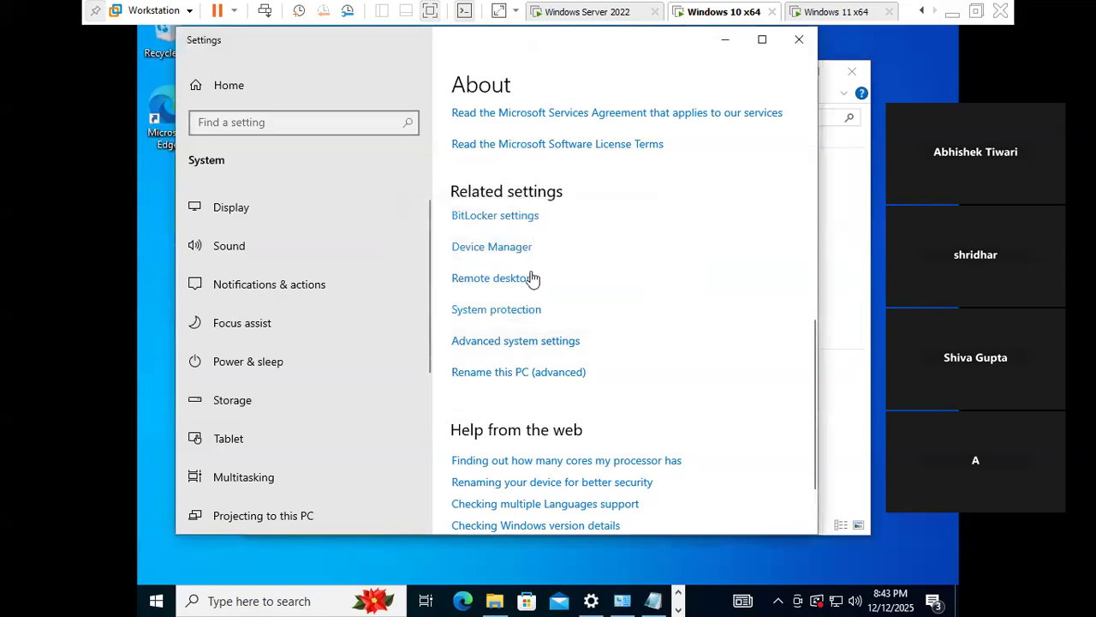
click(843, 15)
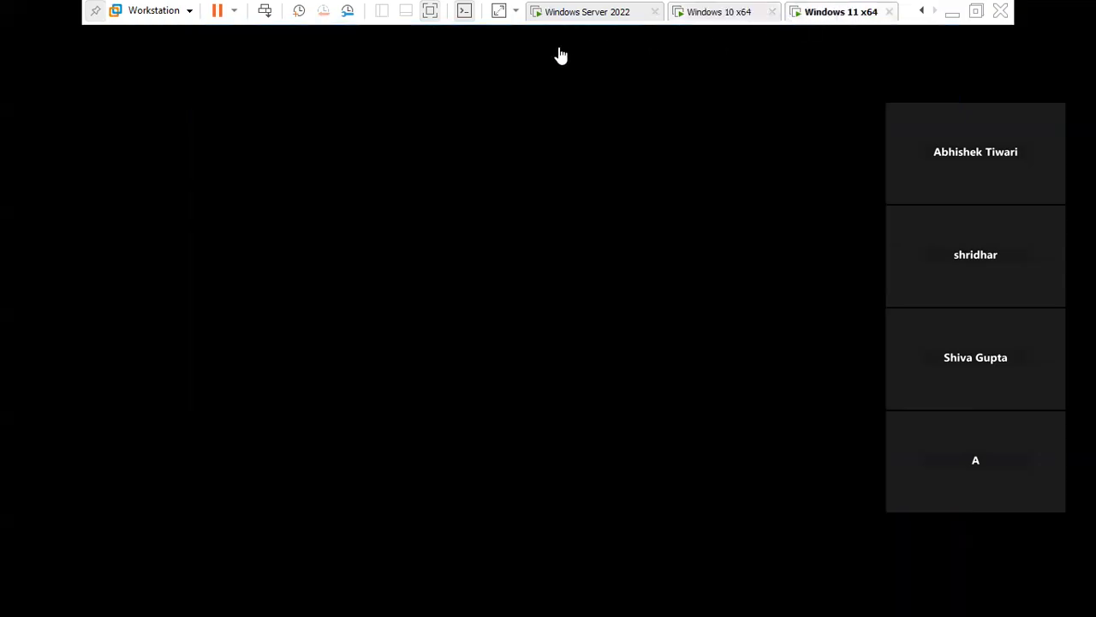
- Clear the Windows 11 security screen and accept the Edge browsing data import
click(271, 14)
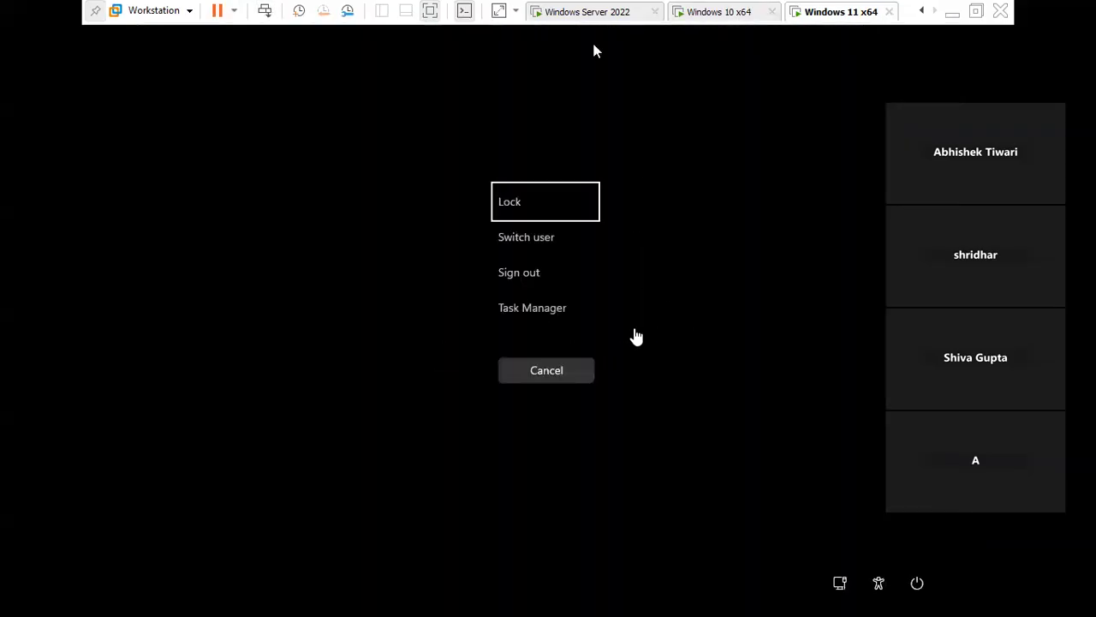
click(552, 374)
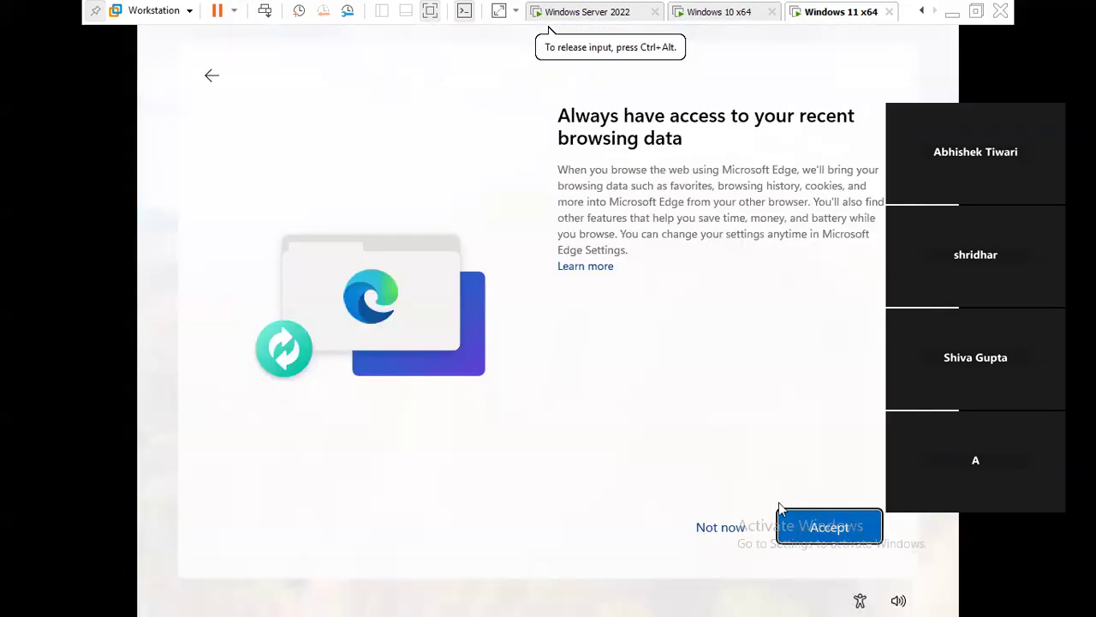
click(810, 526)
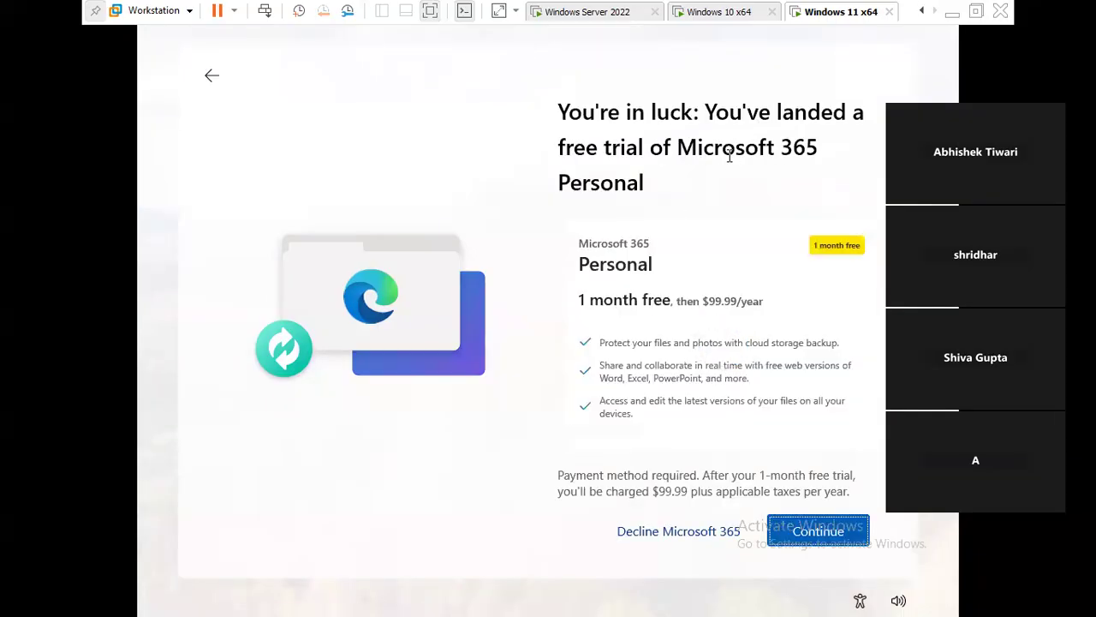
- Decline the Microsoft 365 offers, skip Game Pass, and switch to the Windows Server 2022 VM
click(677, 538)
click(697, 540)
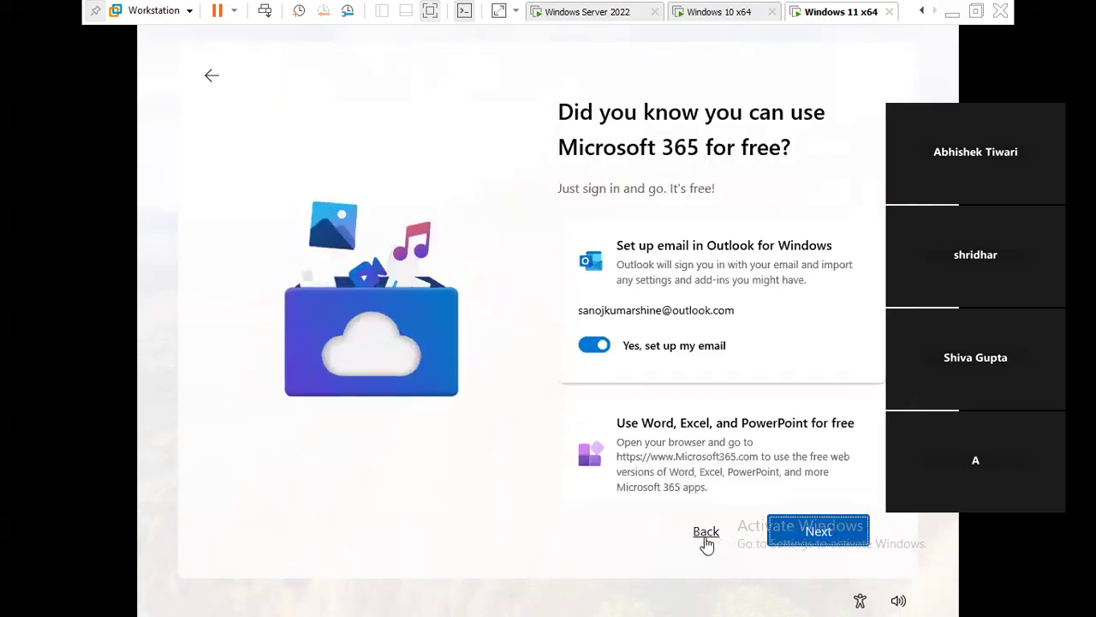
click(818, 532)
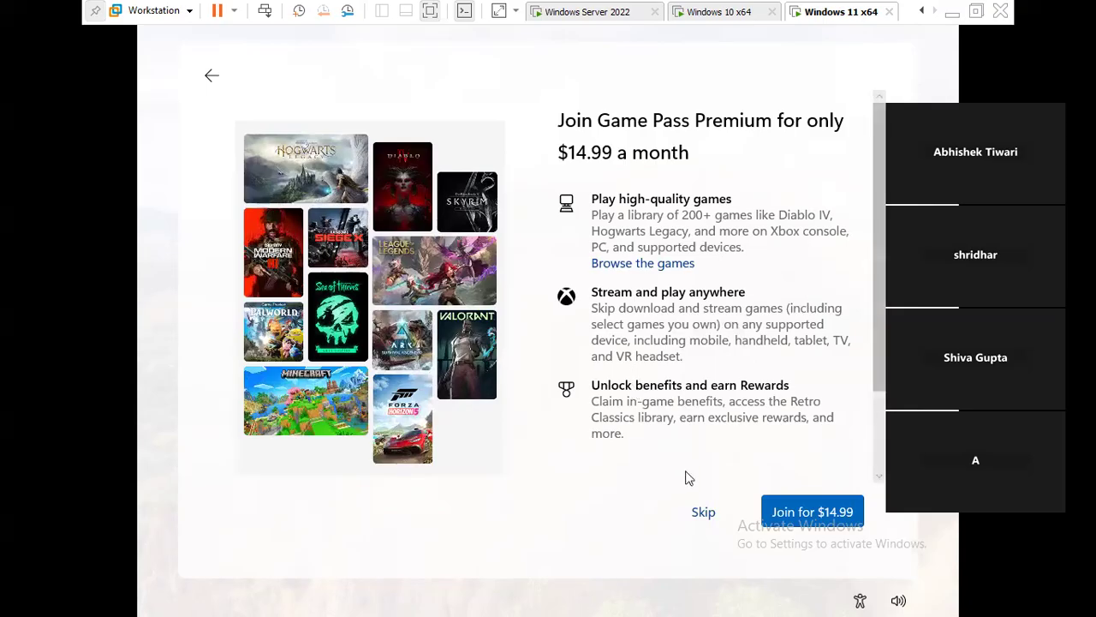
click(703, 512)
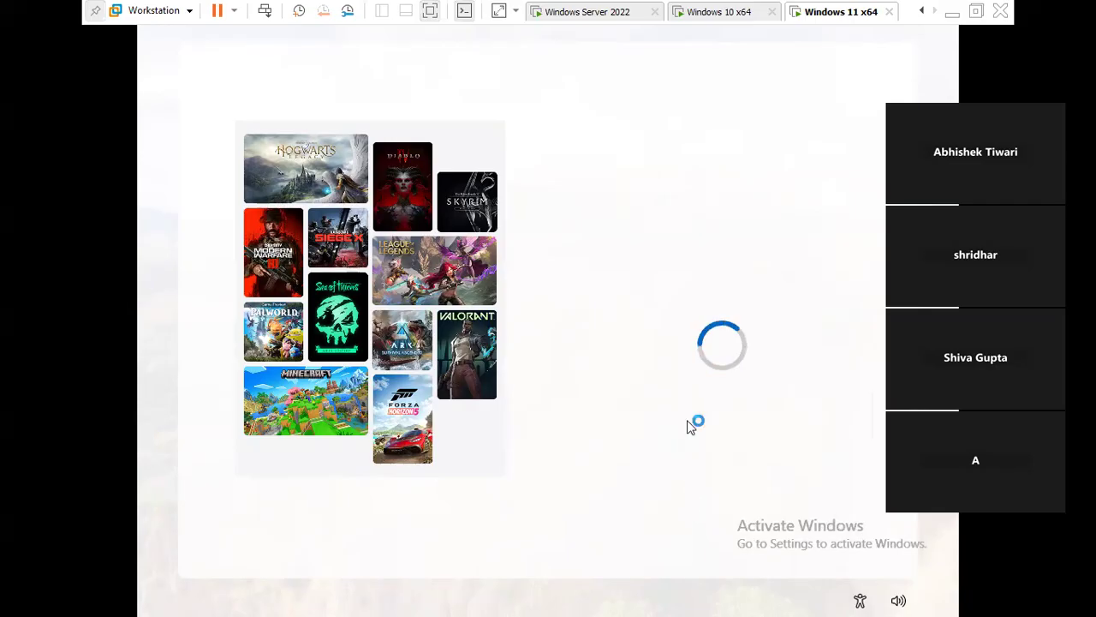
click(726, 10)
click(594, 12)
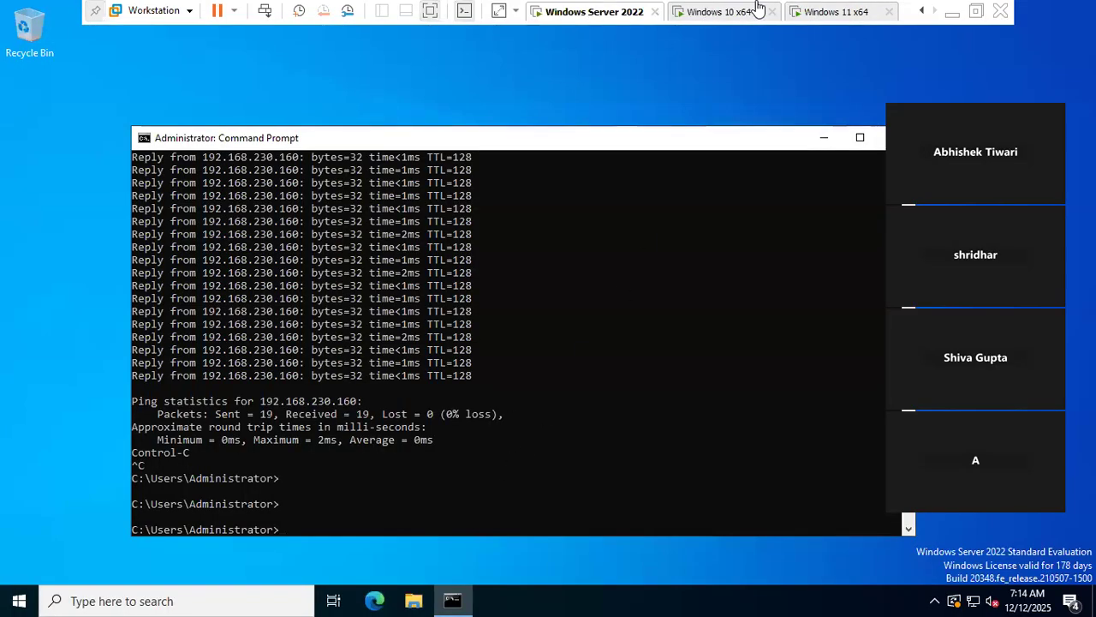
- Return to the Windows 11 VM's finished desktop and open its Start menu for searching
click(823, 12)
key(super)
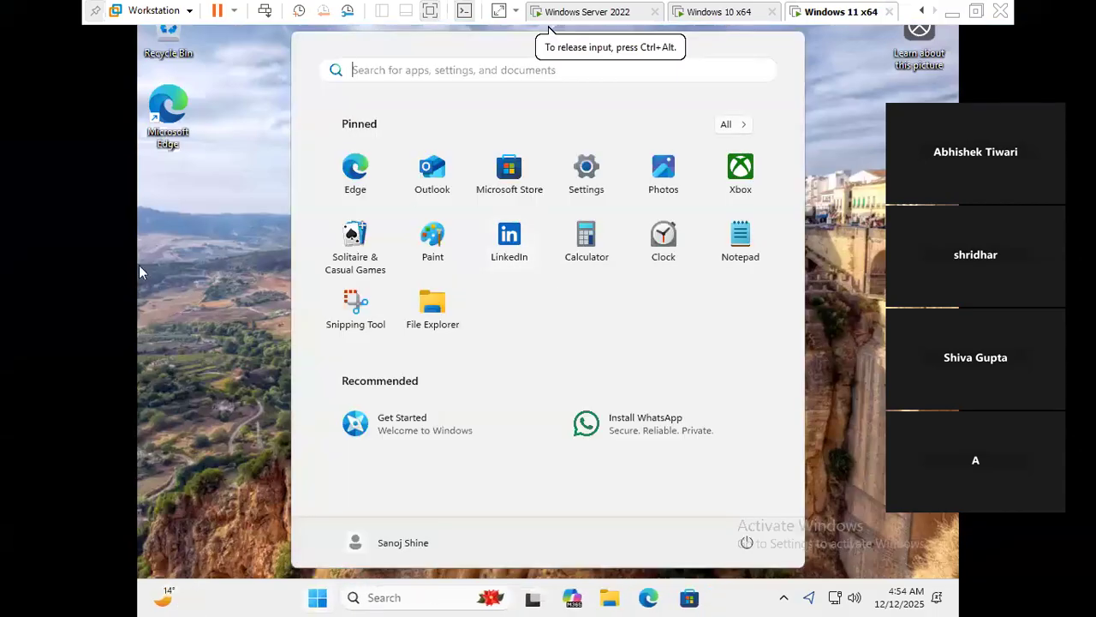
click(141, 265)
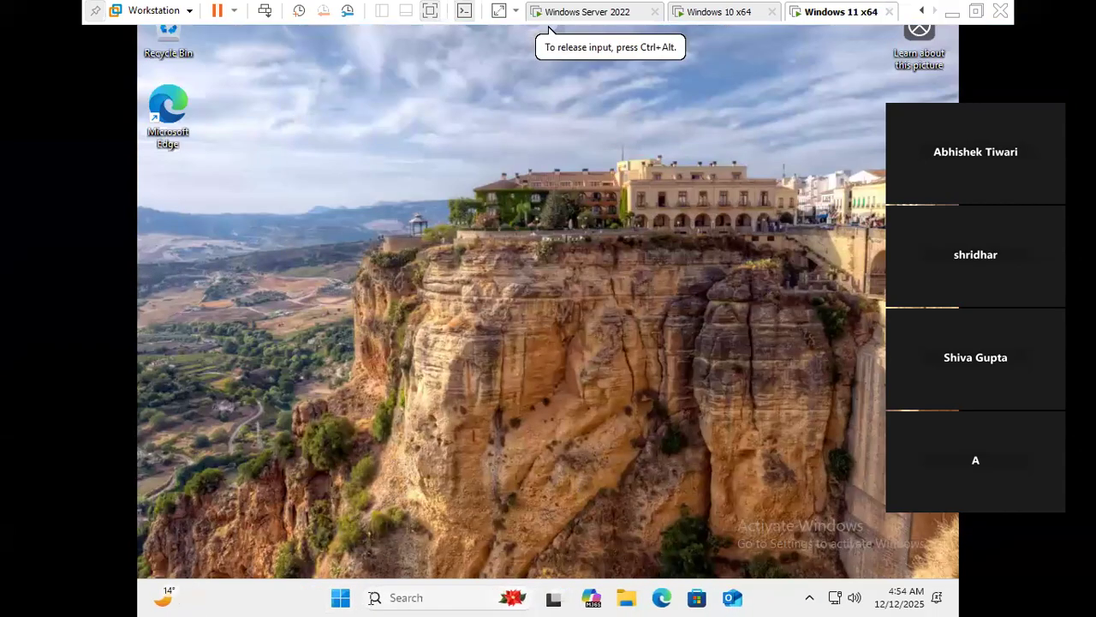
click(340, 597)
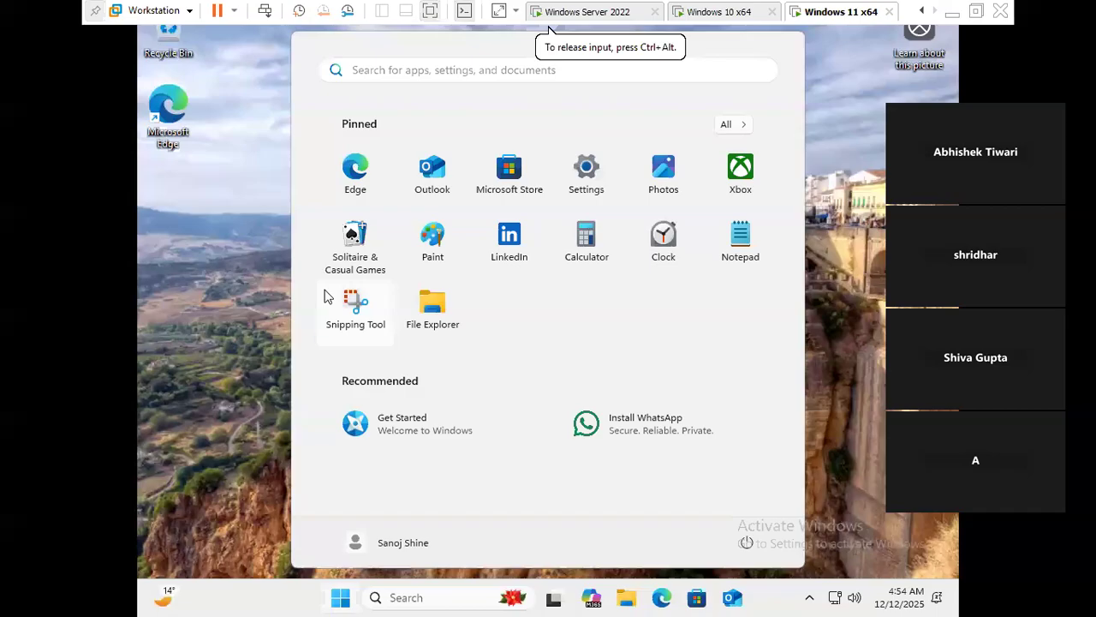
click(203, 246)
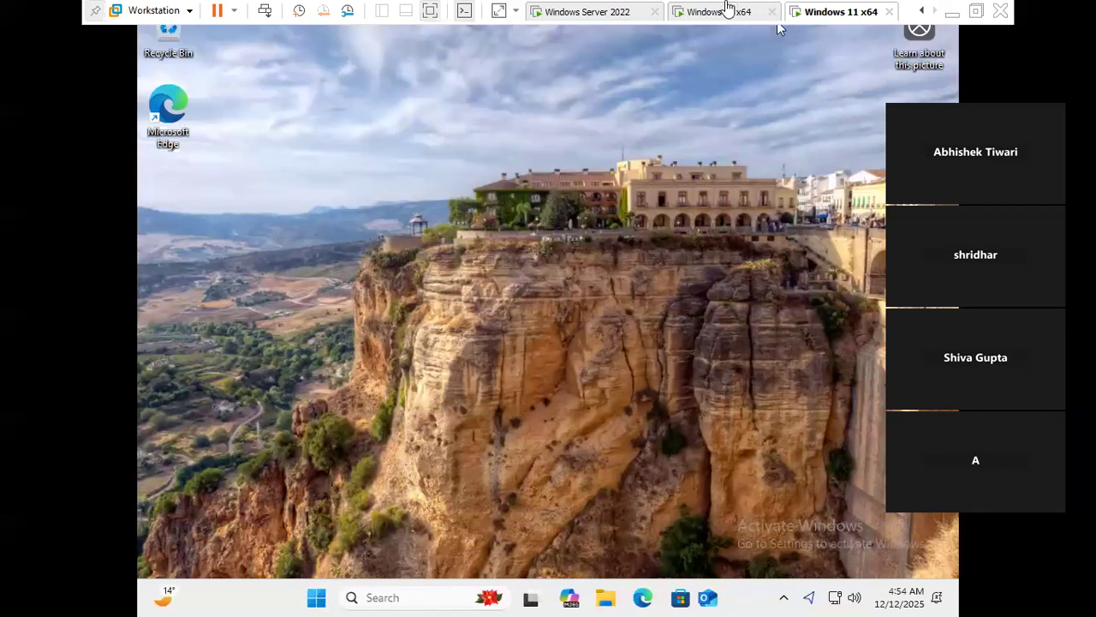
click(728, 10)
click(818, 11)
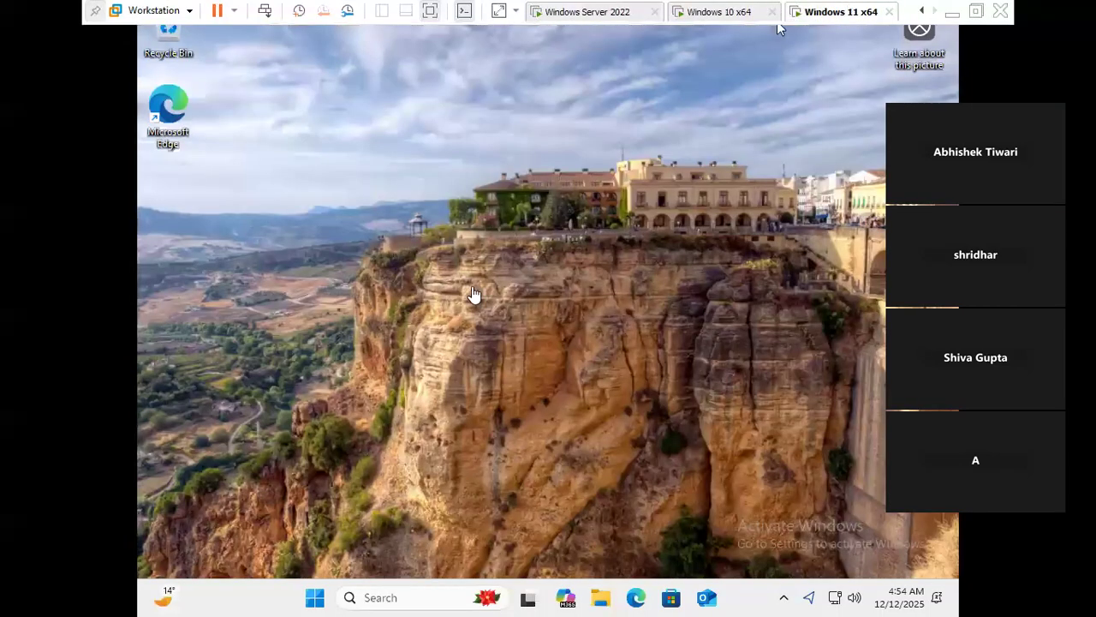
click(317, 600)
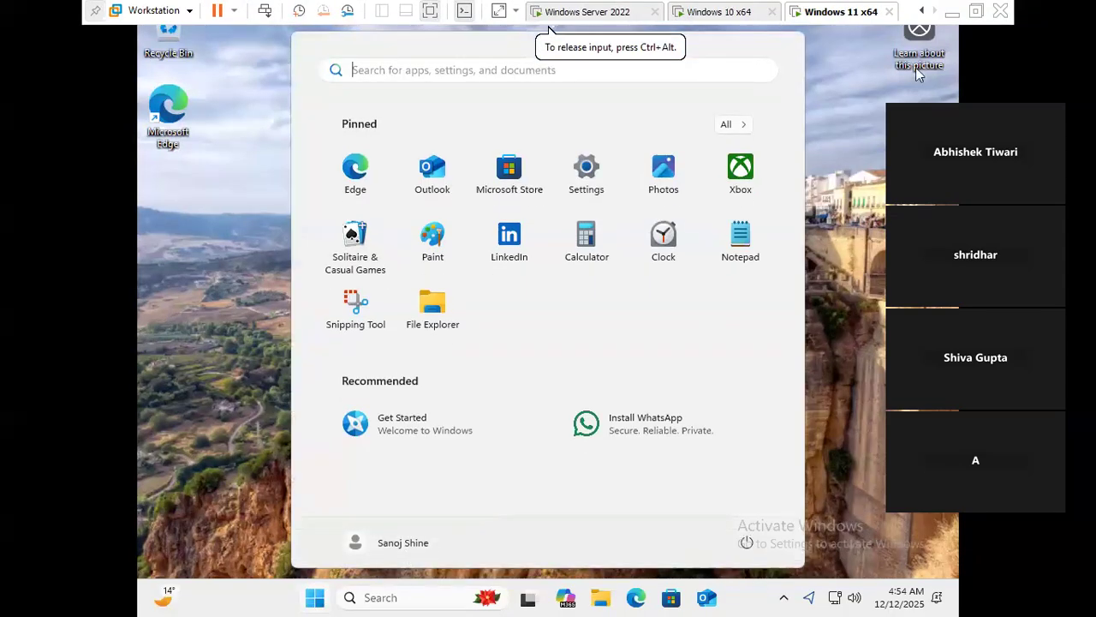
- Launch Command Prompt via cmd search and run ipconfig, showing 192.168.230.161
text(cmd)
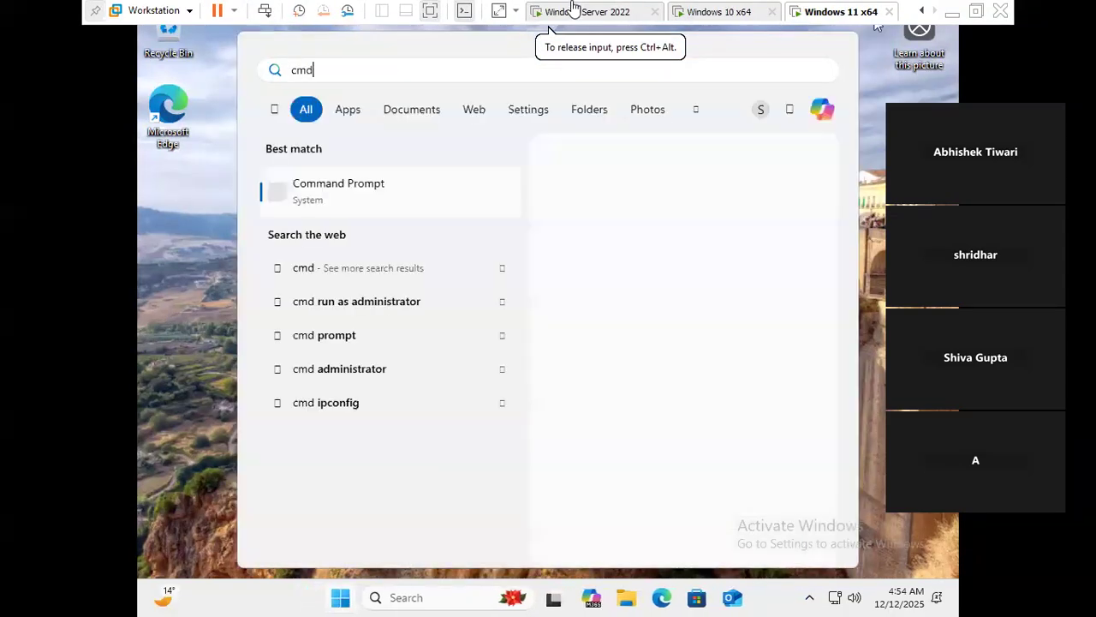
click(334, 199)
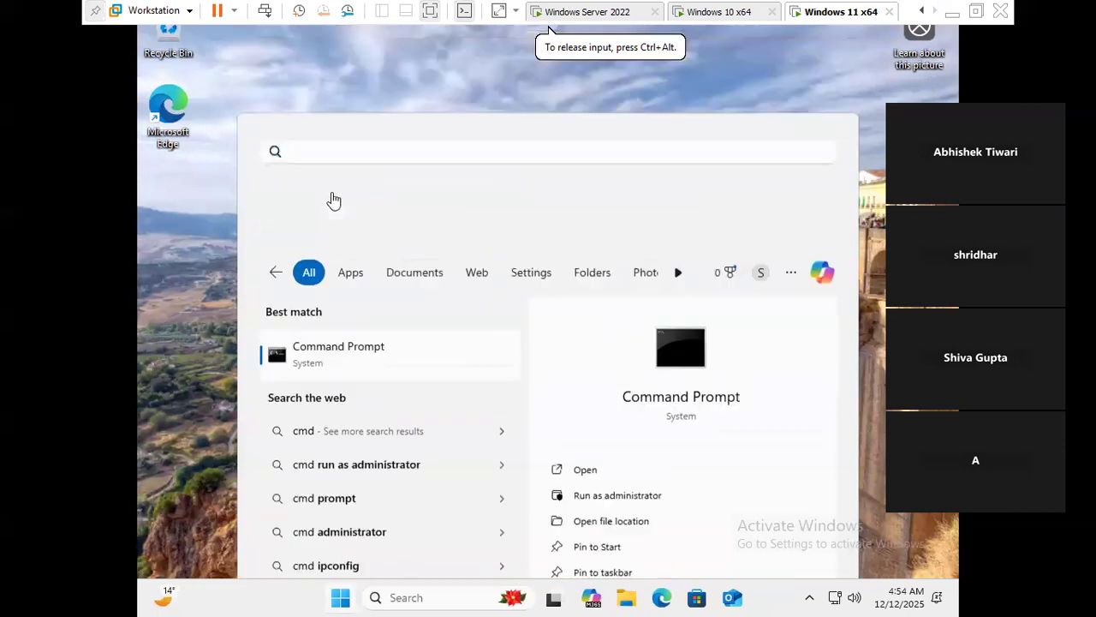
text(ping)
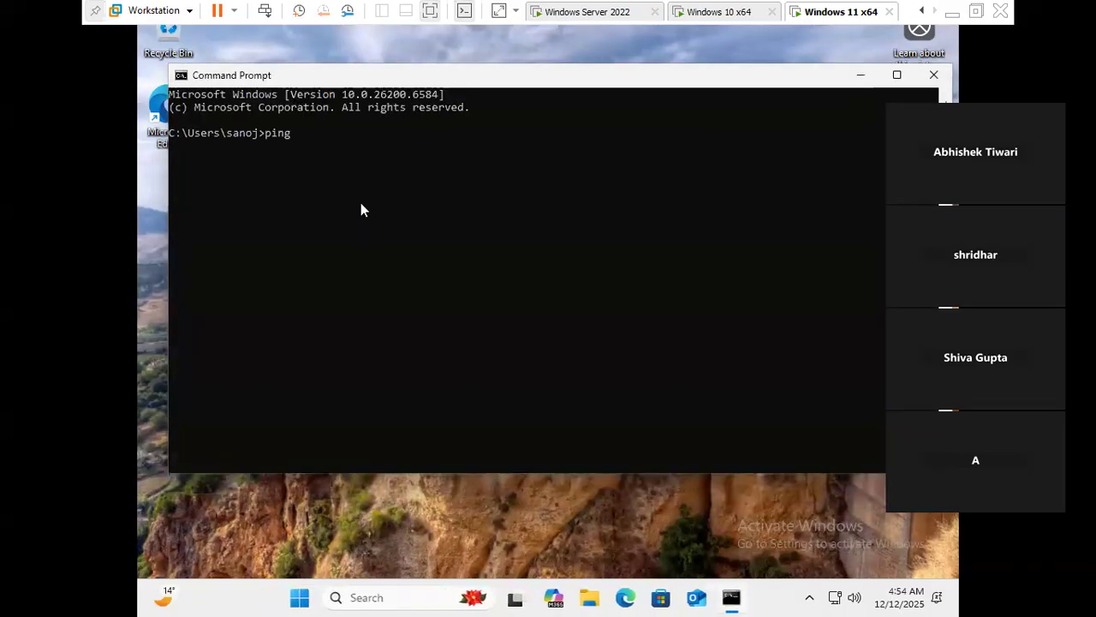
key(BackSpace)
key(BackSpace)
key(BackSpace)
key(BackSpace)
text(ipconfig)
key(Return)
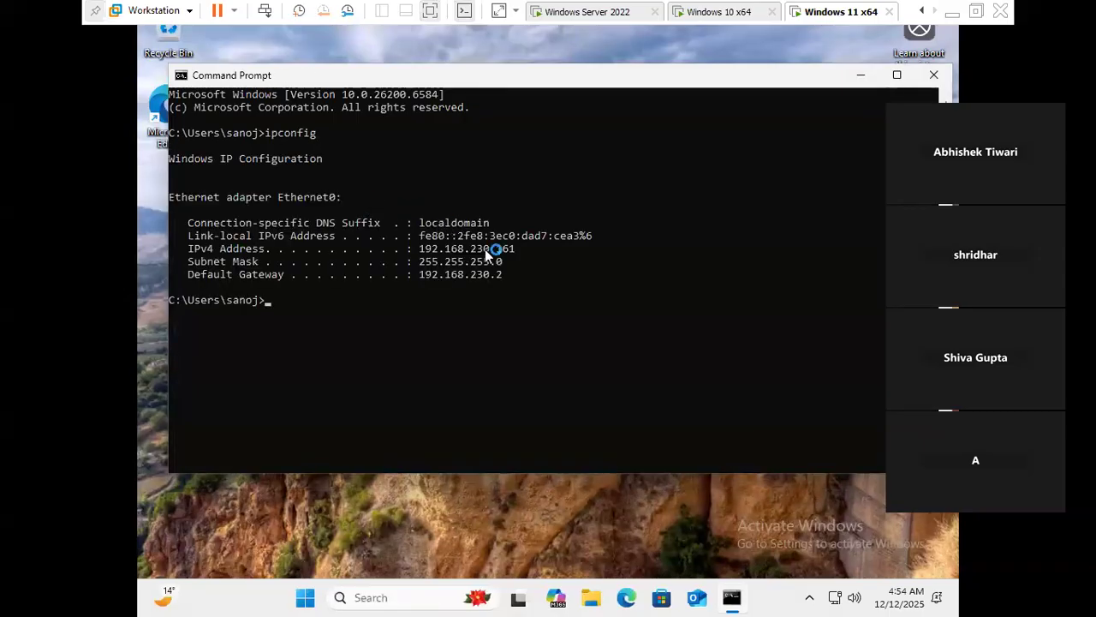
- Clear the recalled ipconfig line and start typing ping at the prompt
text(ping)
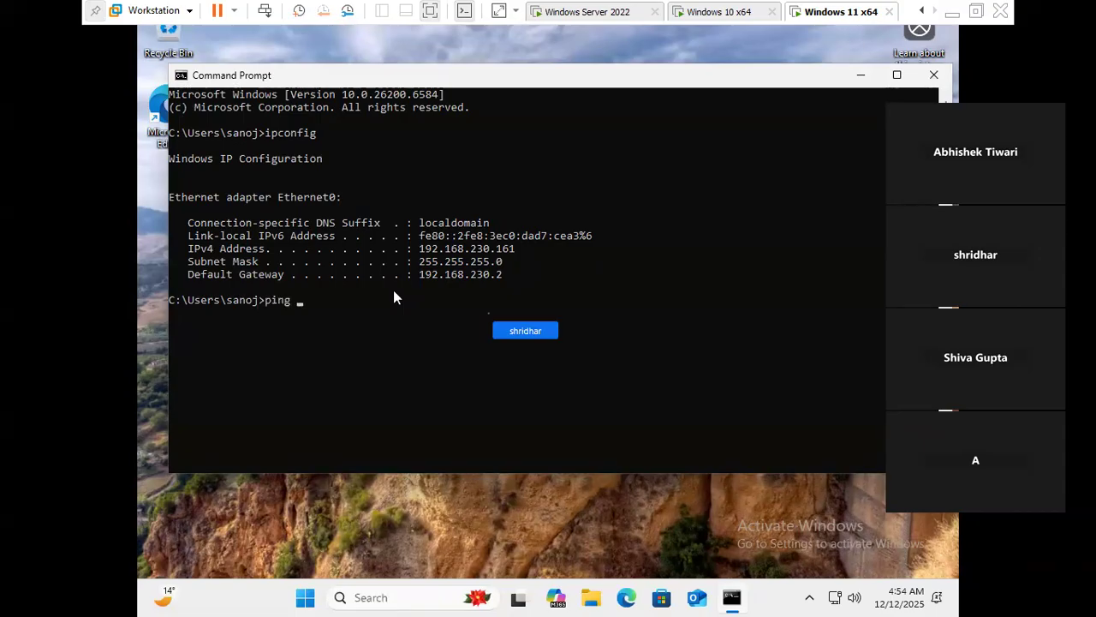
key(Up)
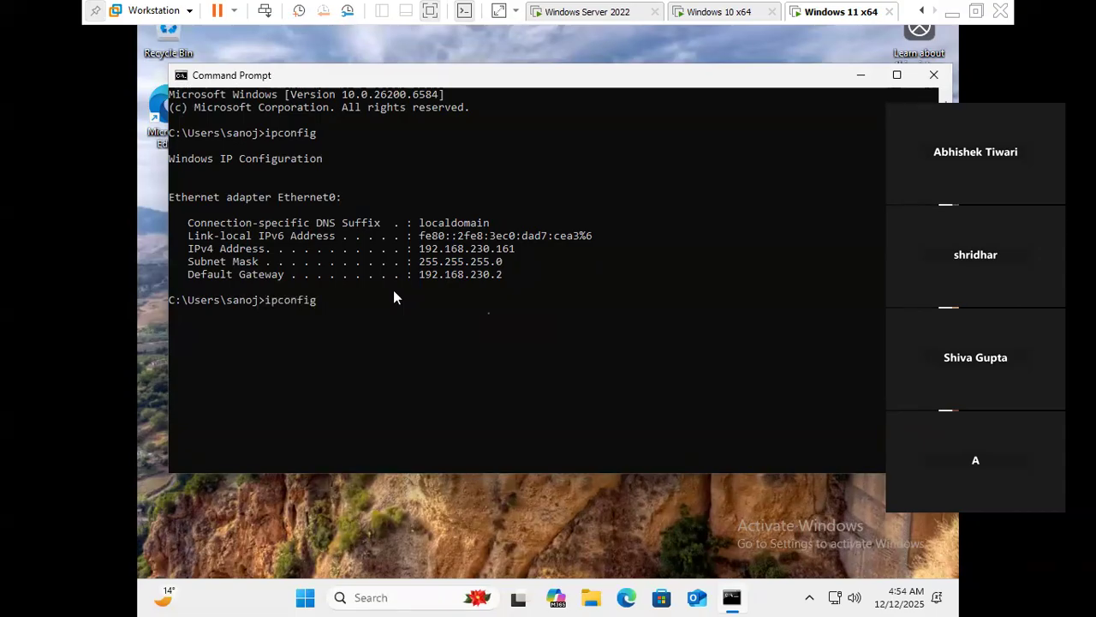
click(359, 314)
key(Escape)
click(339, 317)
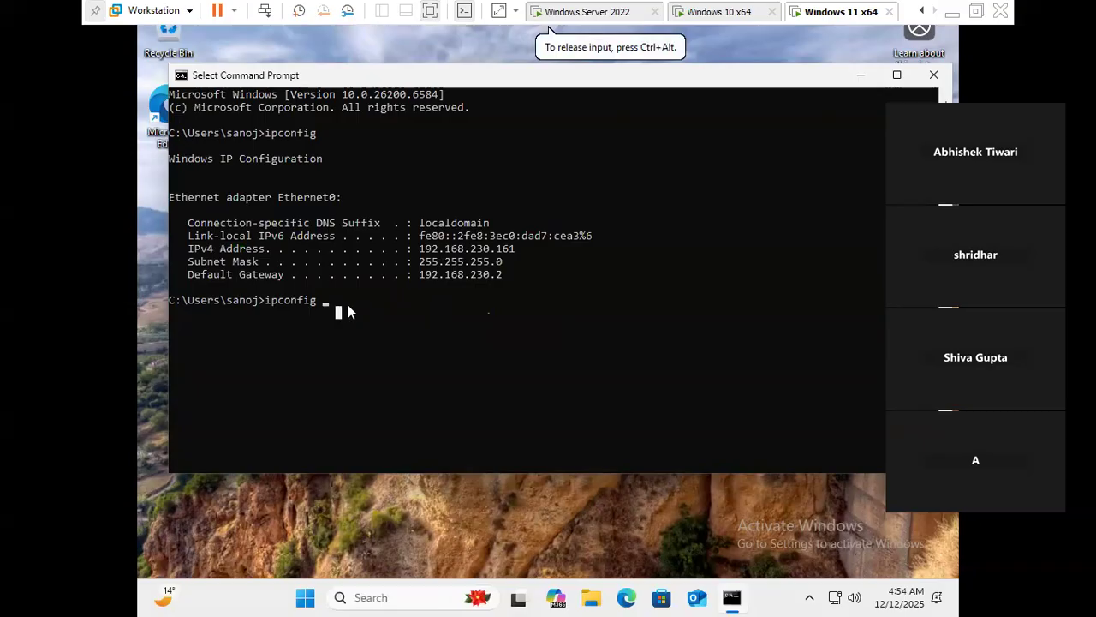
key(BackSpace)
key(BackSpace)
key(BackSpace)
key(BackSpace)
key(BackSpace)
key(BackSpace)
key(BackSpace)
key(BackSpace)
key(BackSpace)
text(ping)
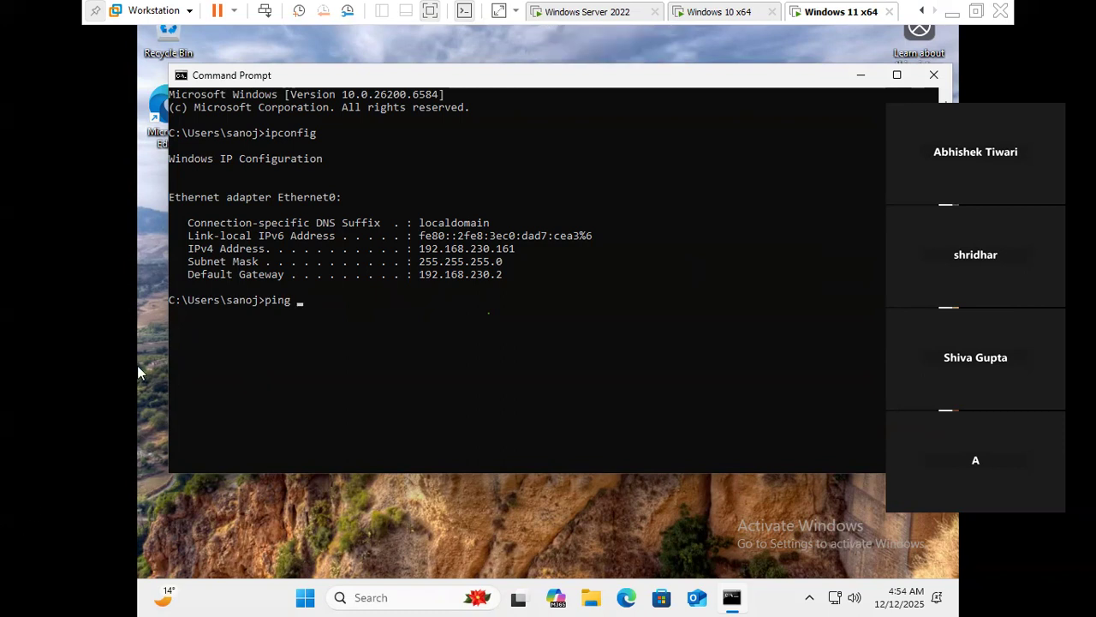
- Ping 192.168.230.160 with 0% loss, then rerun the ping against 192.168.230.162
click(313, 301)
text(1)
click(345, 293)
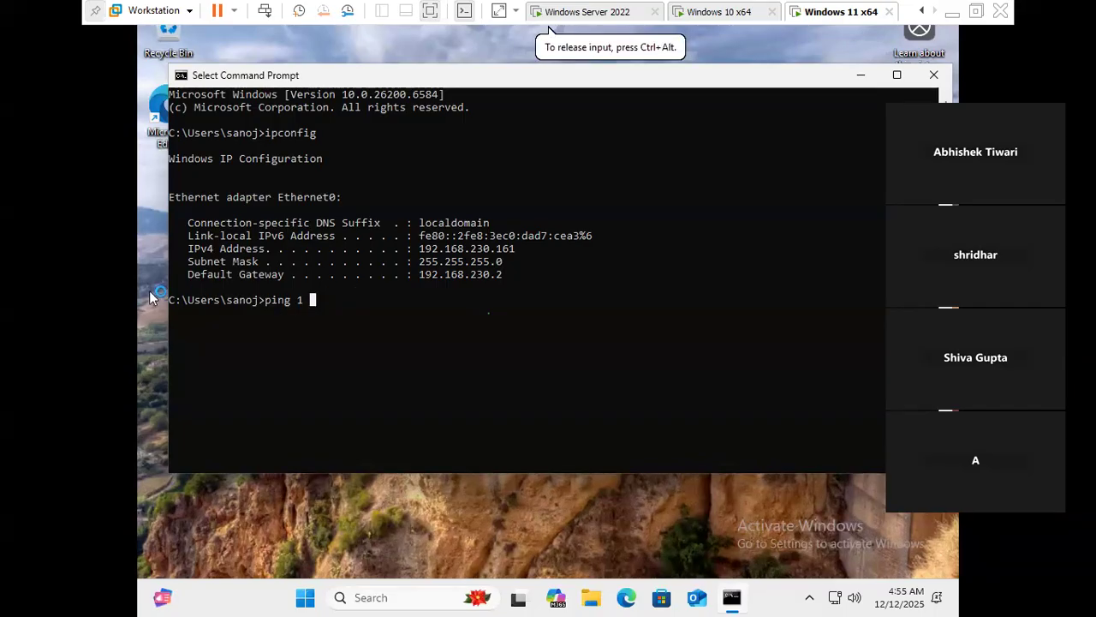
text(92)
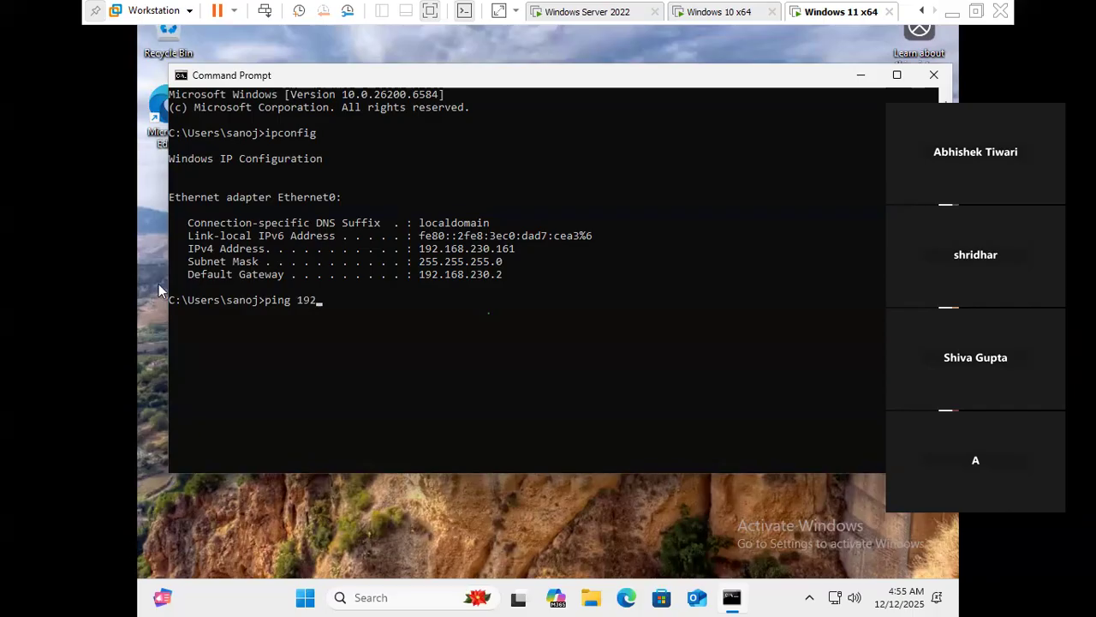
text(.168.230.160)
key(Return)
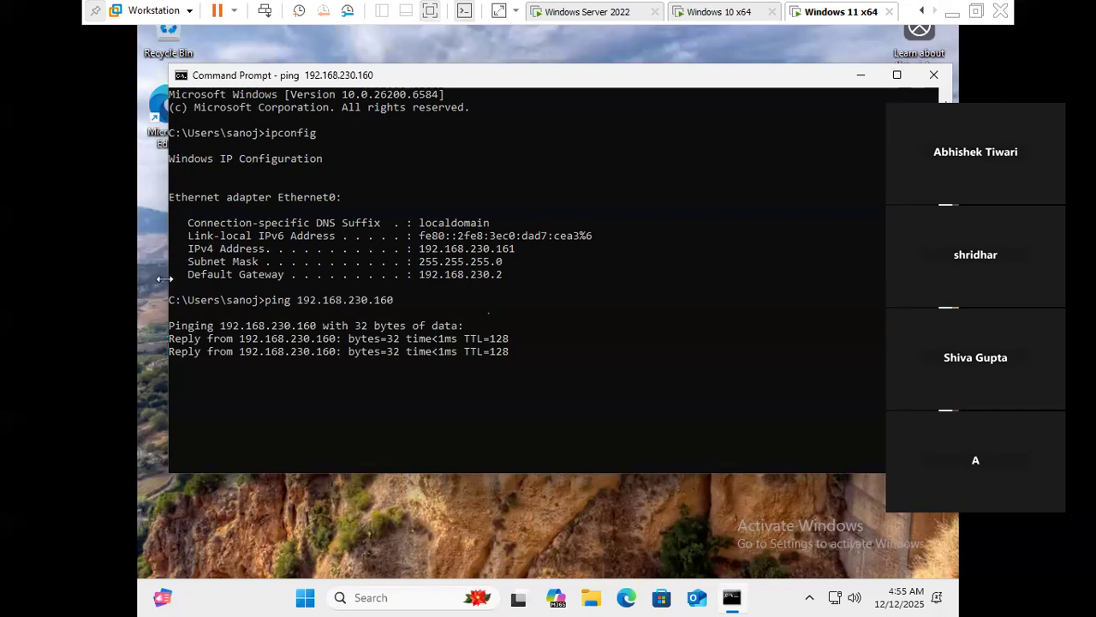
key(ctrl+c)
key(Up)
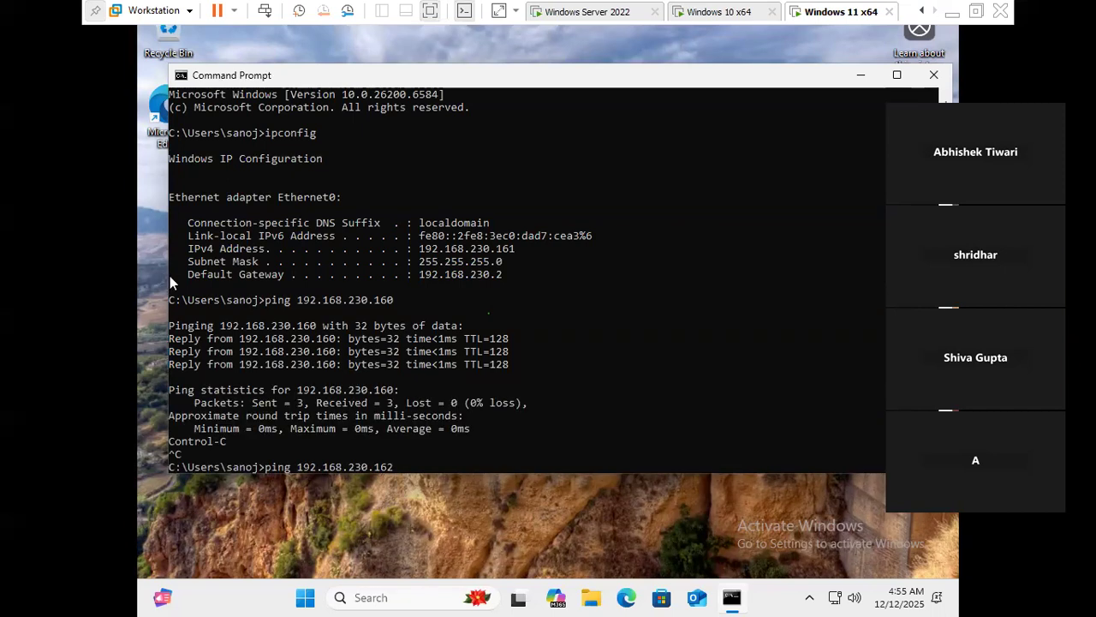
key(Return)
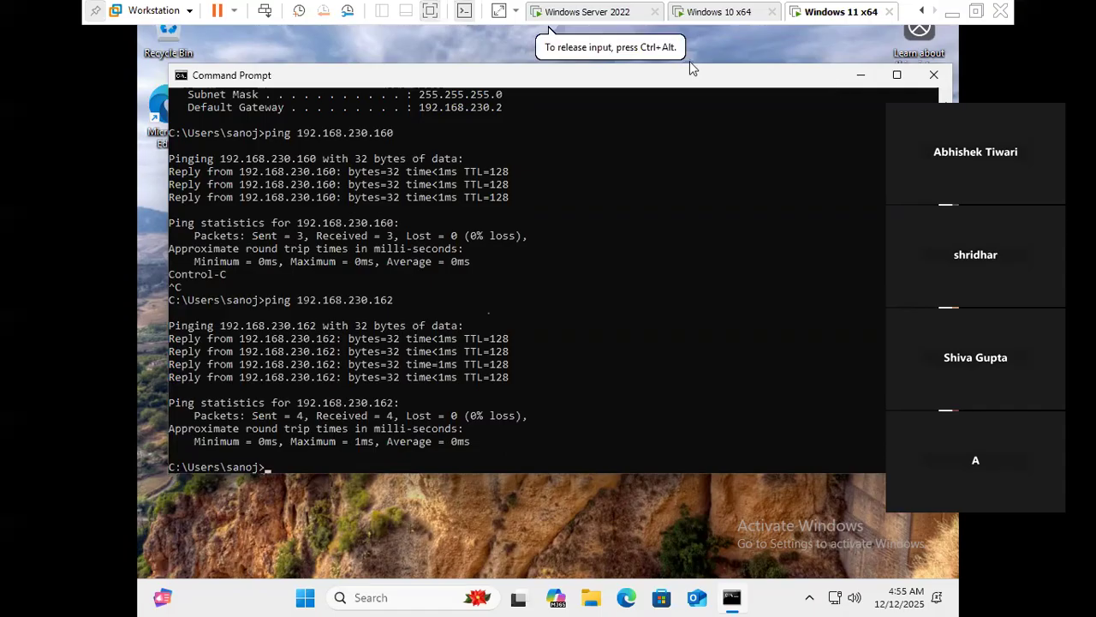
click(725, 12)
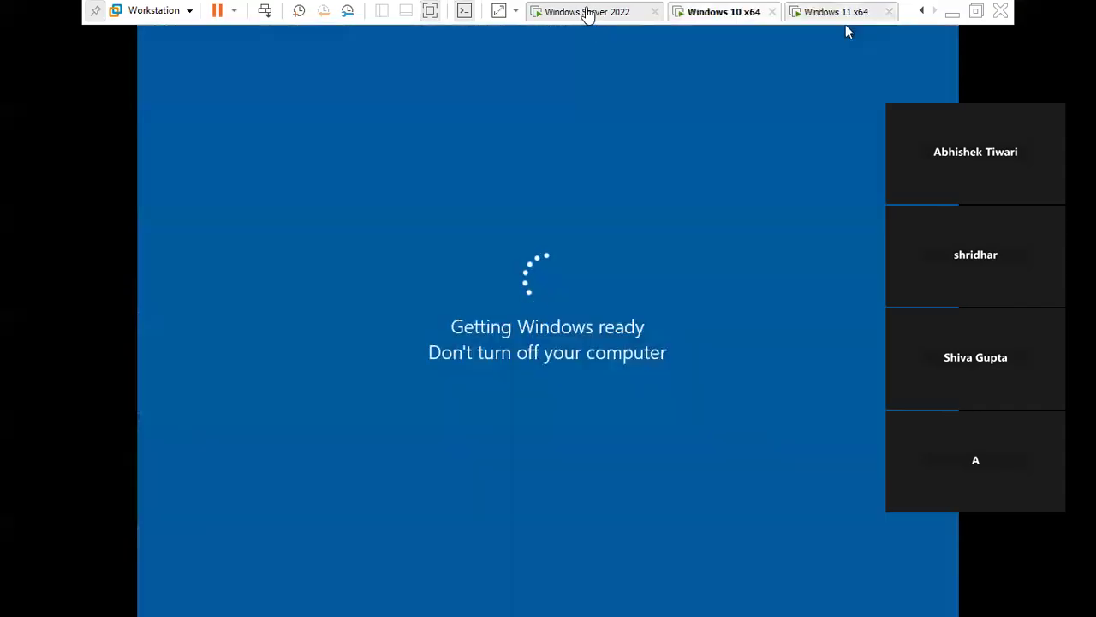
click(587, 12)
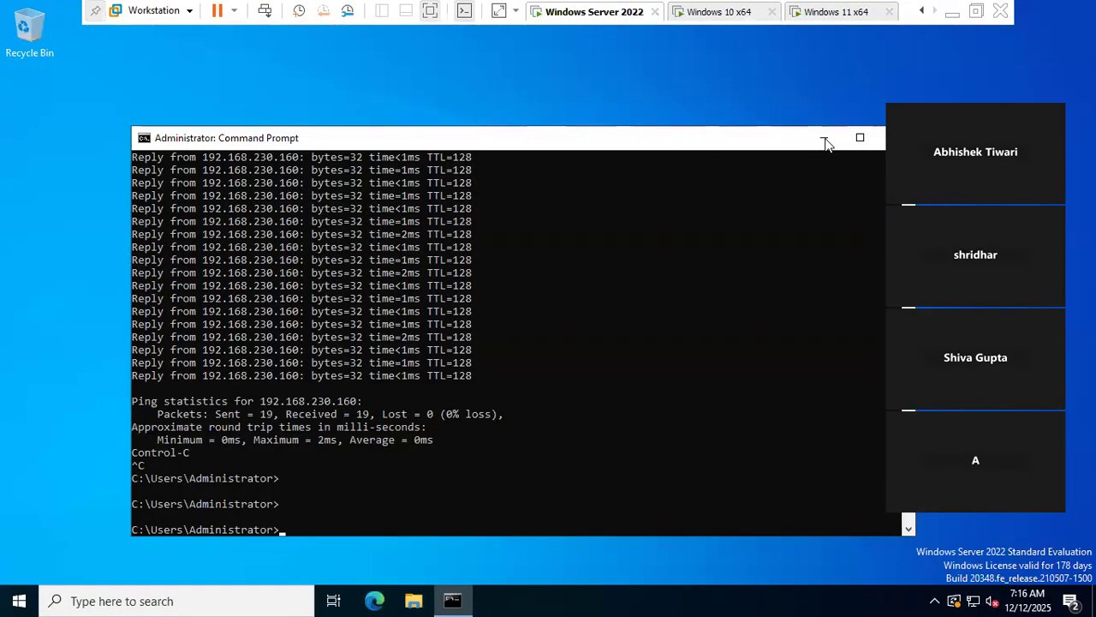
click(828, 19)
click(719, 14)
click(601, 12)
click(843, 15)
click(735, 13)
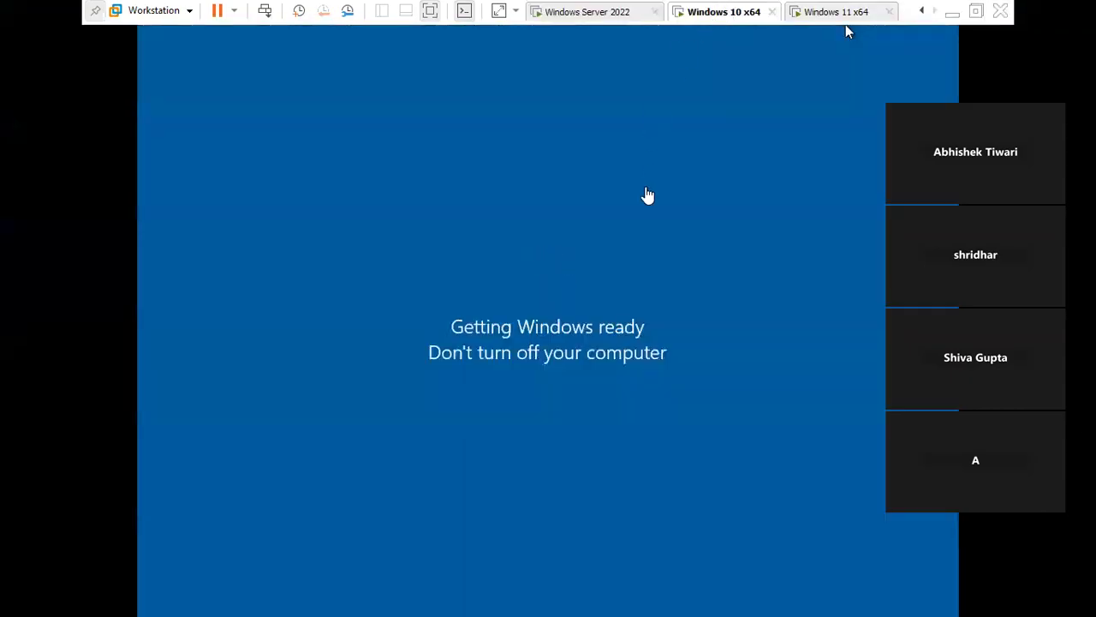
click(621, 12)
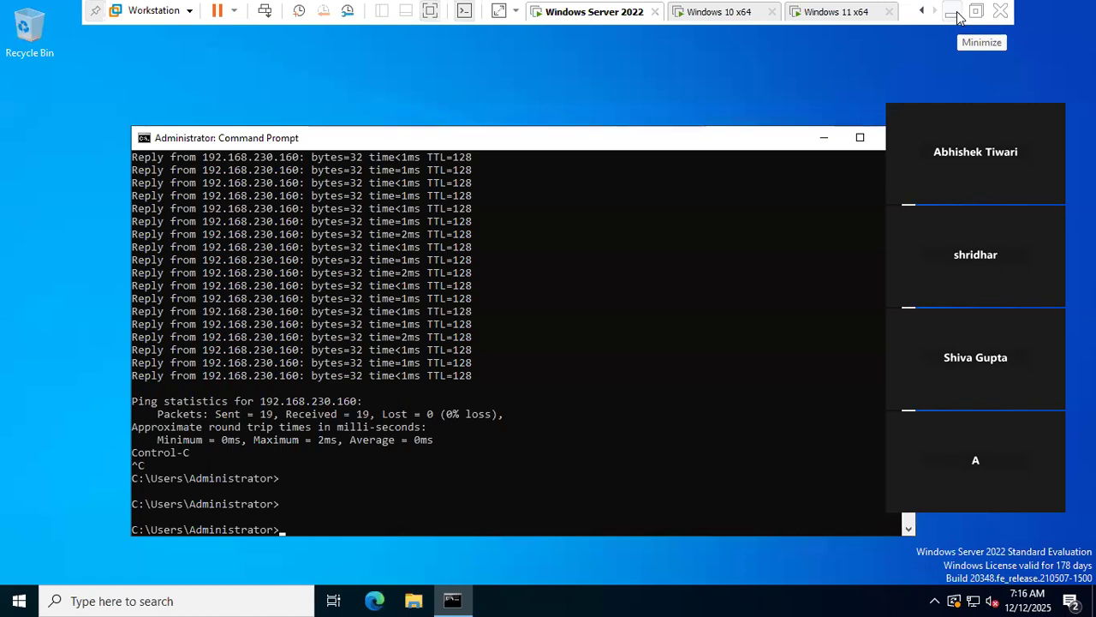
click(734, 11)
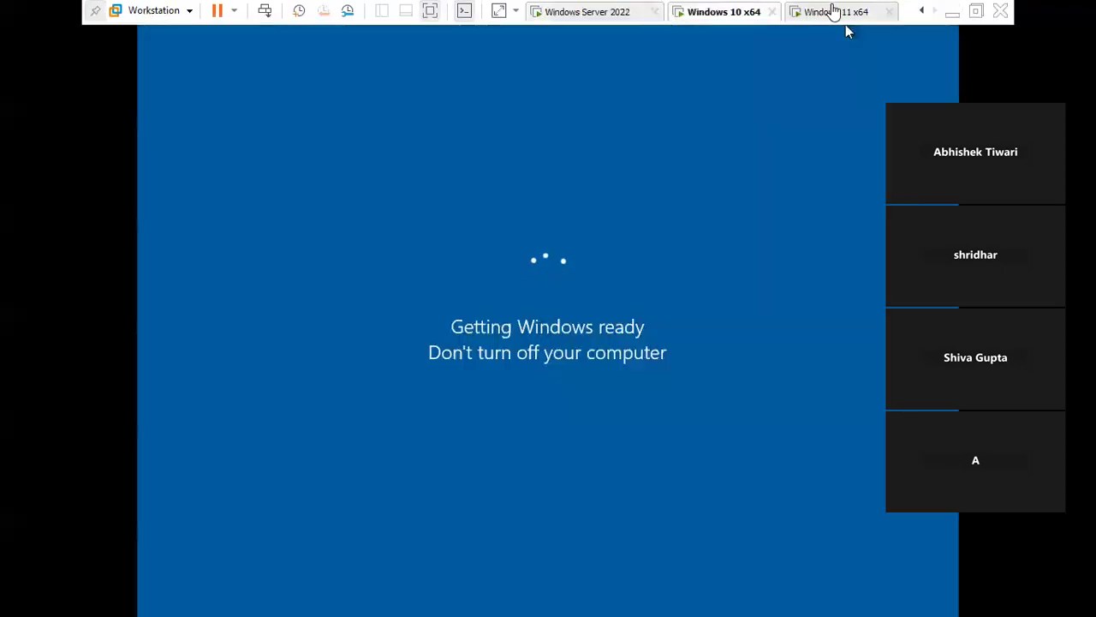
click(833, 11)
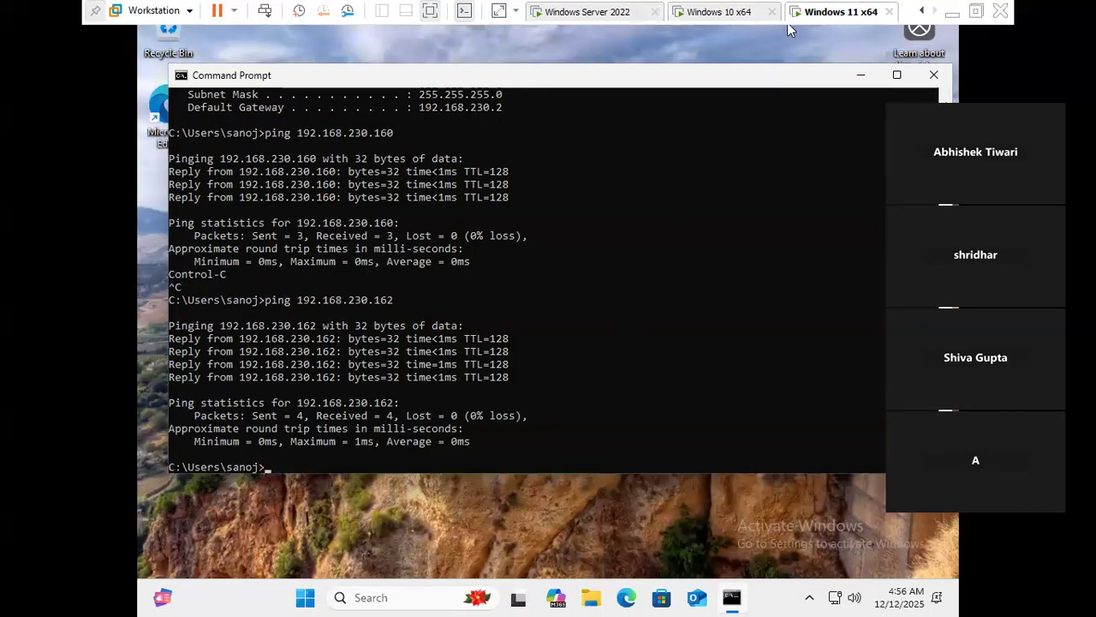
- Open This PC's Properties from File Explorer to show System > About for DESKTOP-JOH3V49
click(300, 467)
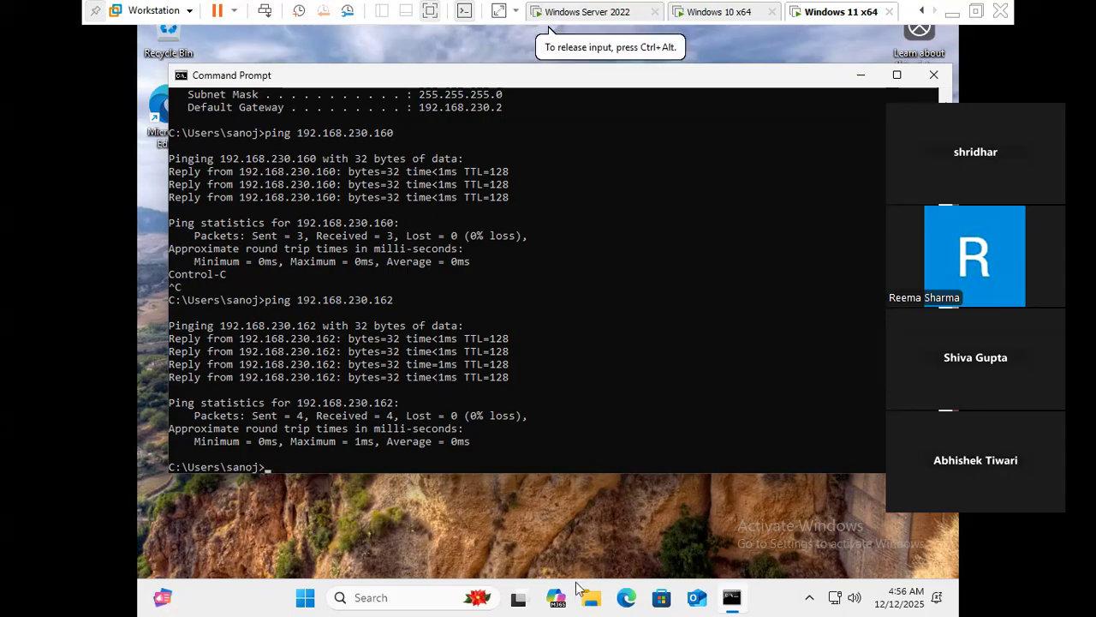
click(594, 603)
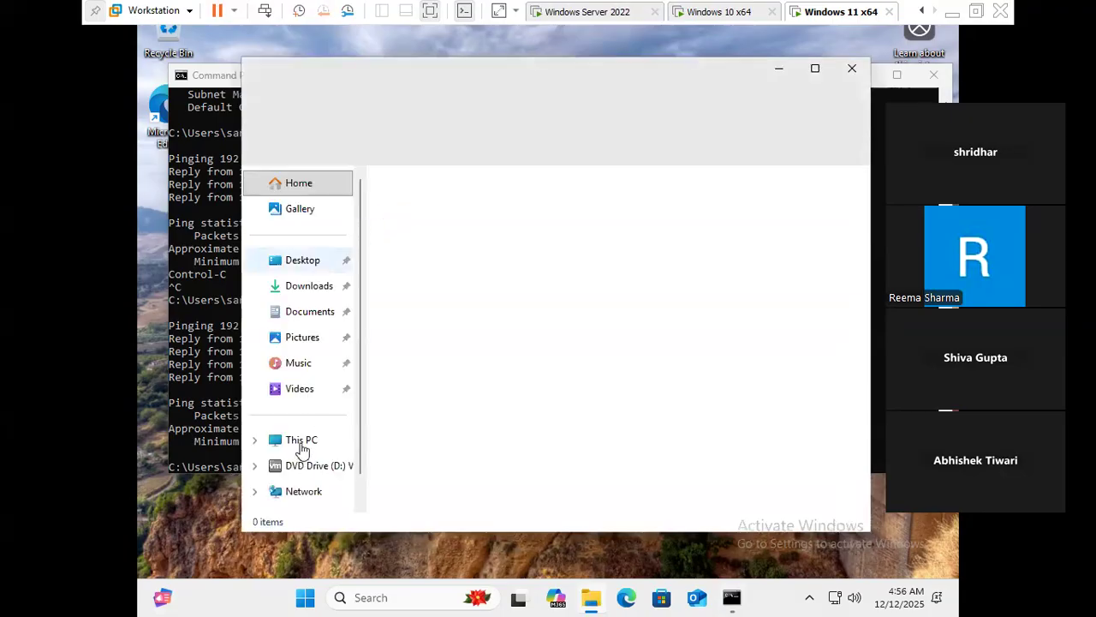
click(301, 439)
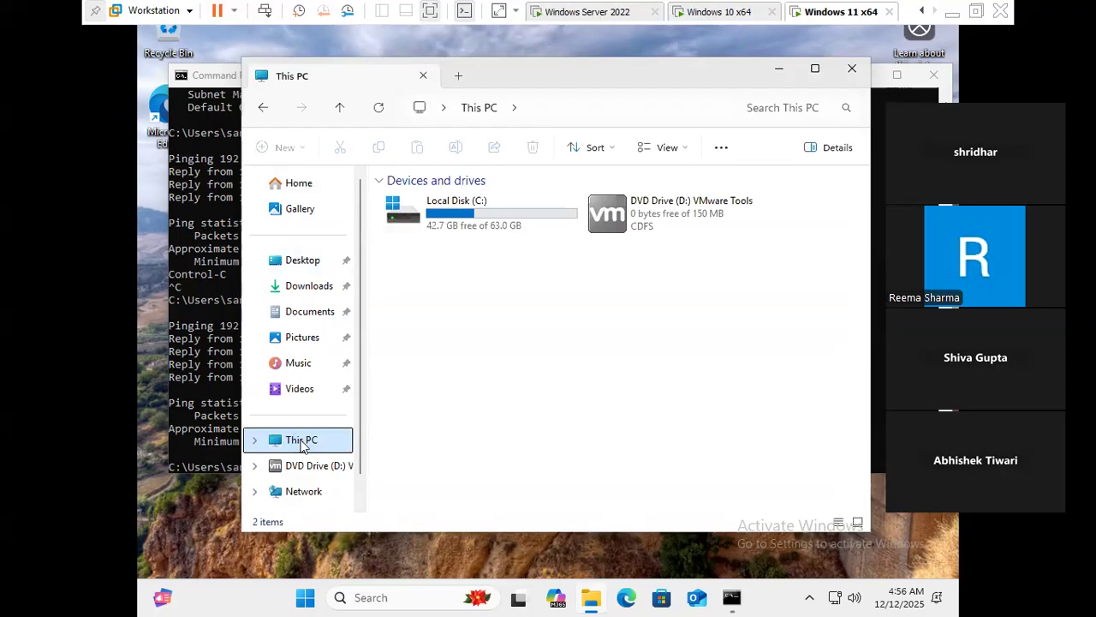
right_click(302, 446)
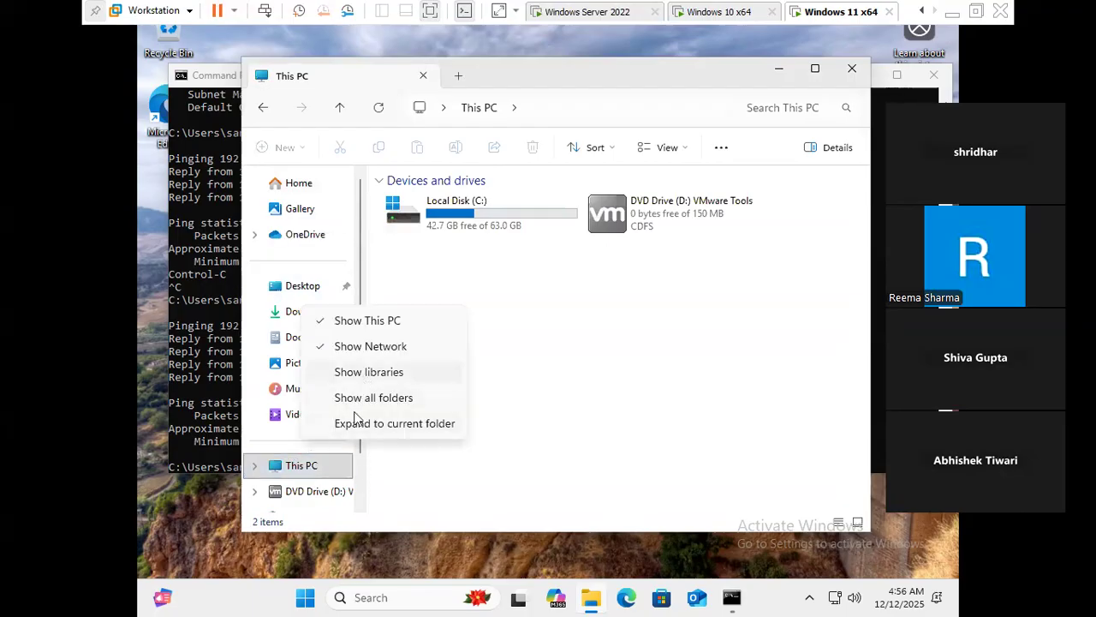
click(296, 466)
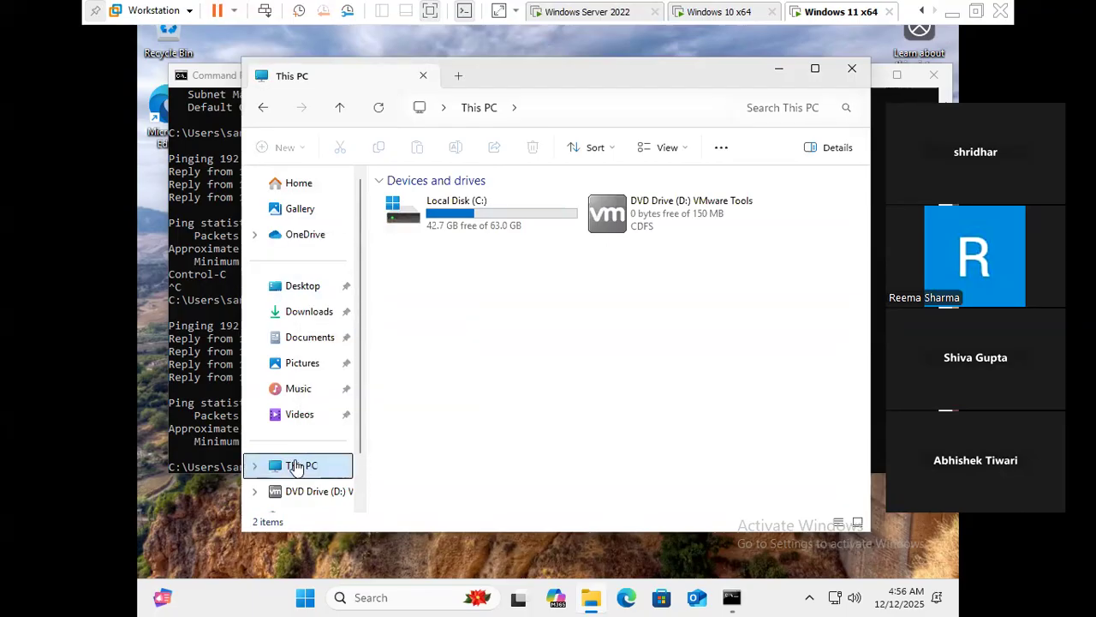
right_click(296, 466)
click(362, 447)
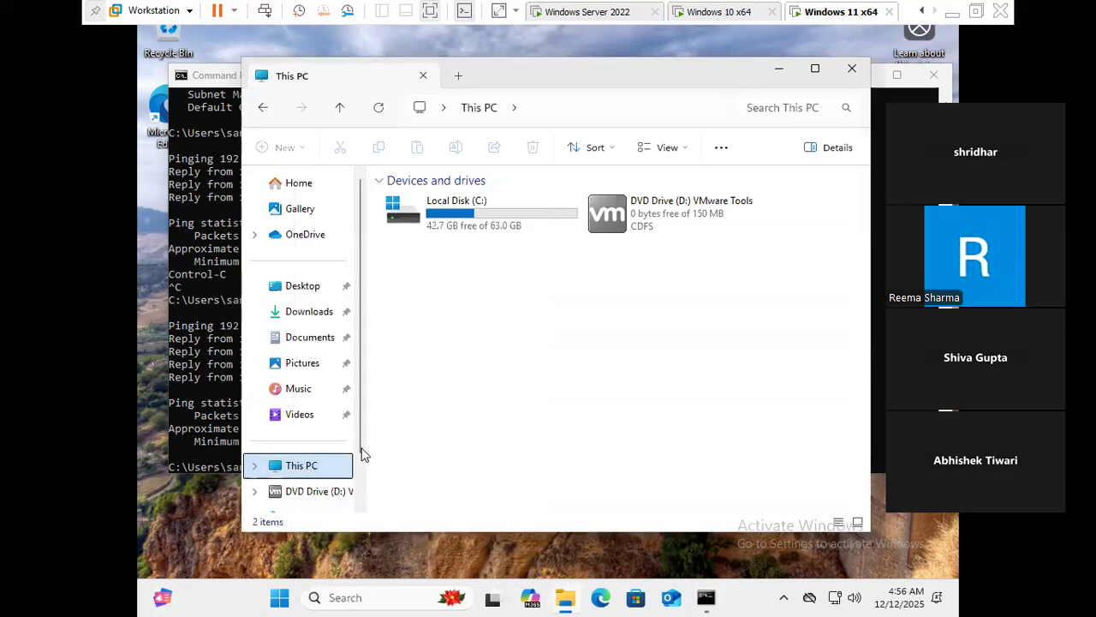
click(344, 447)
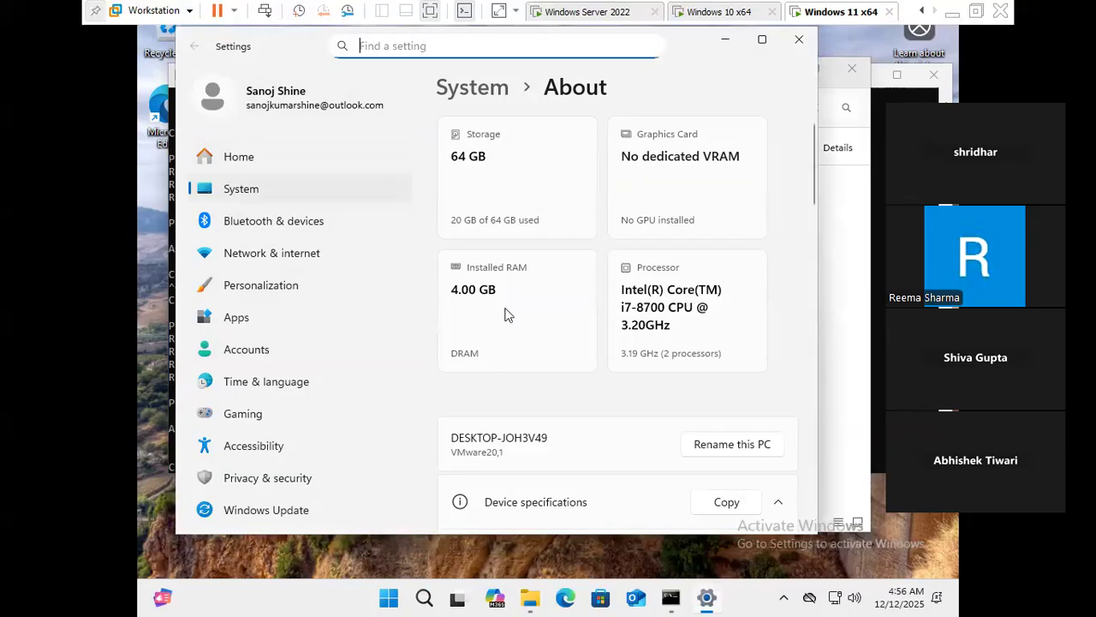
- Through advanced system settings, try joining the Windows 11 VM to the tcs domain
scroll(505, 416, down, 5)
scroll(529, 448, down, 5)
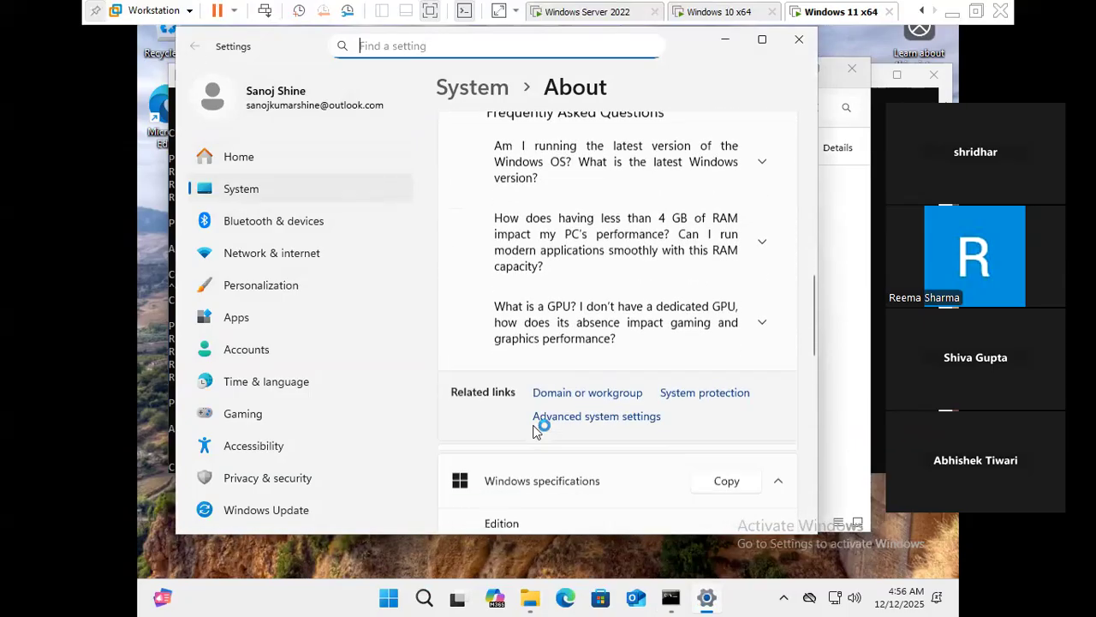
click(597, 358)
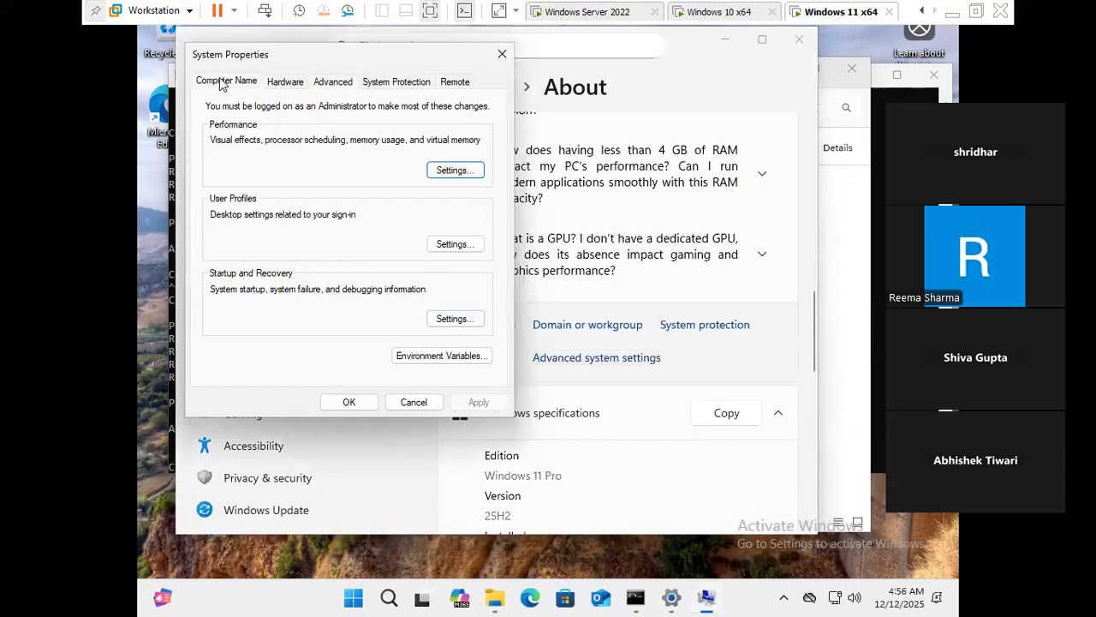
click(214, 81)
click(450, 278)
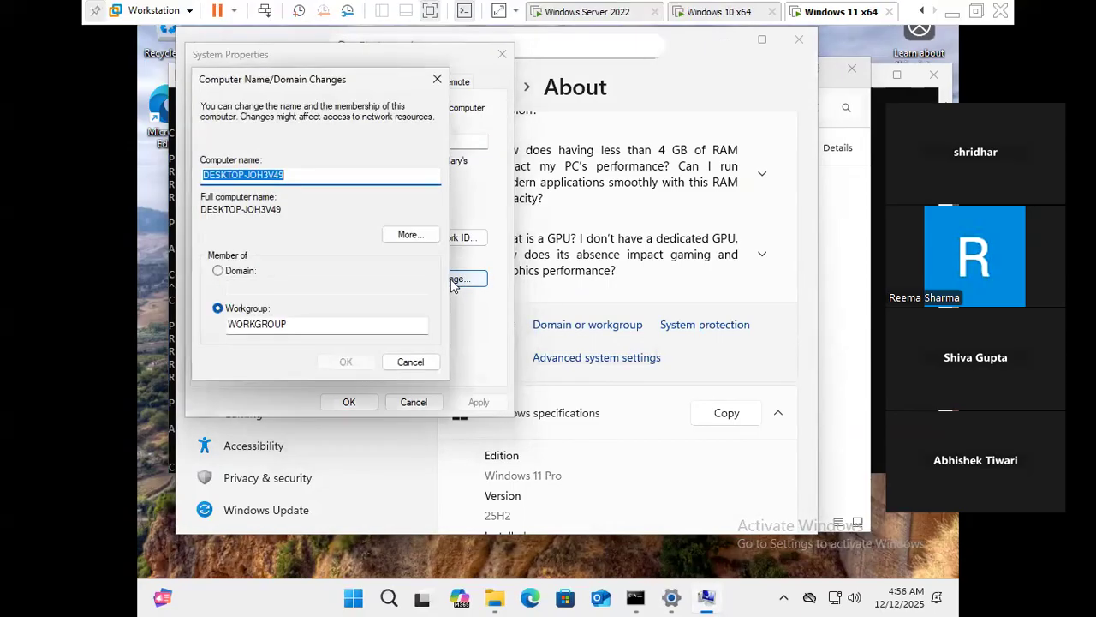
click(233, 273)
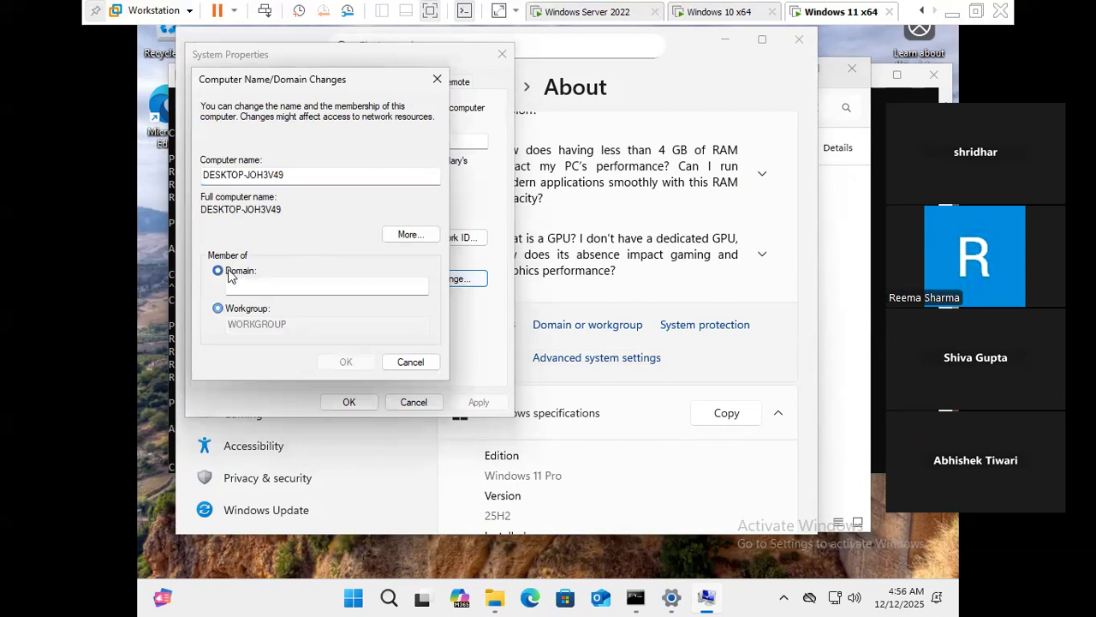
click(259, 289)
text(tcs.com)
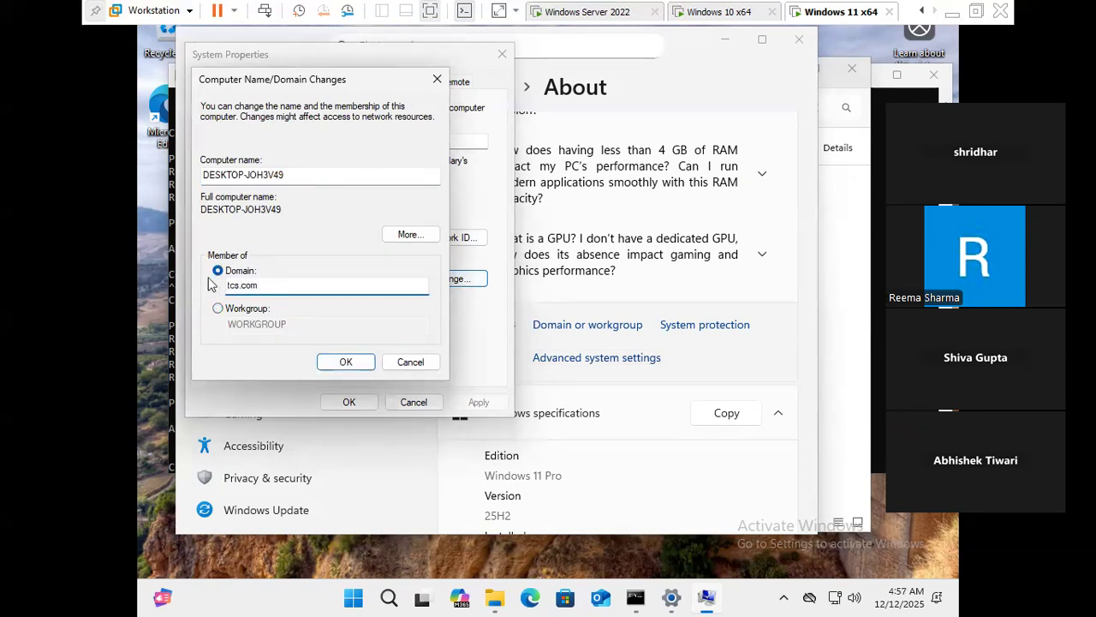
click(345, 363)
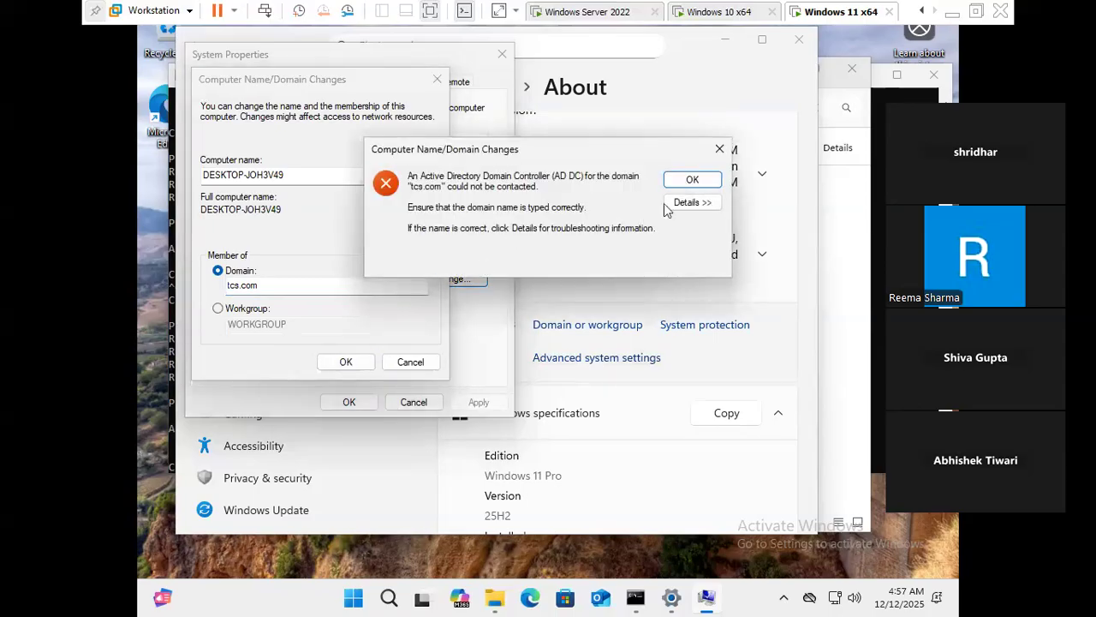
- Dismiss the domain controller error, cancel the name and system dialogs, and close Settings
click(690, 180)
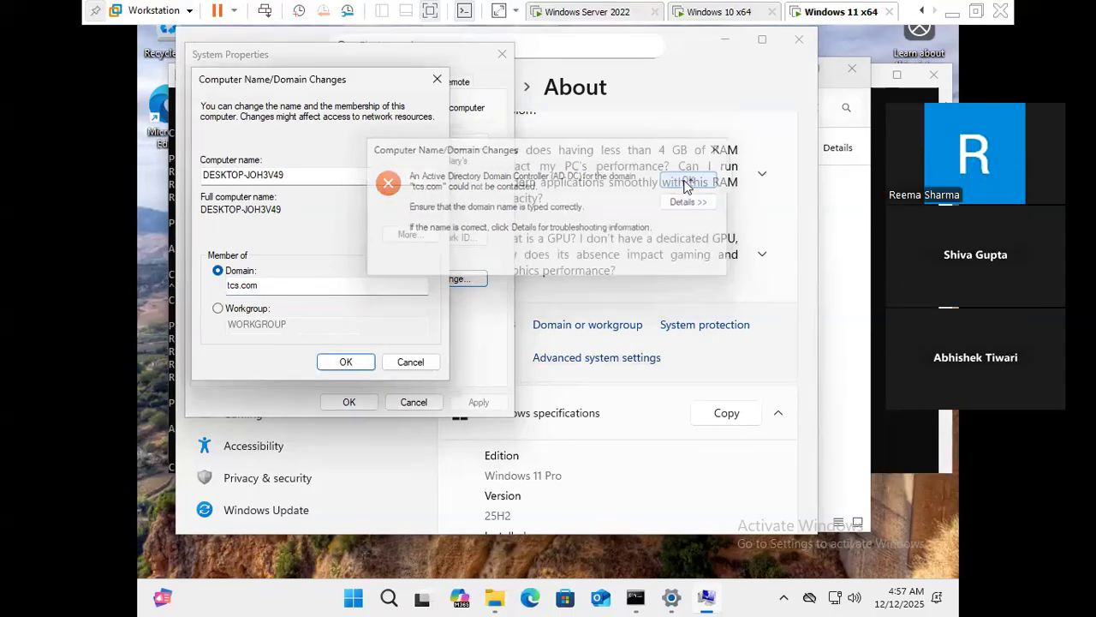
click(410, 361)
click(412, 400)
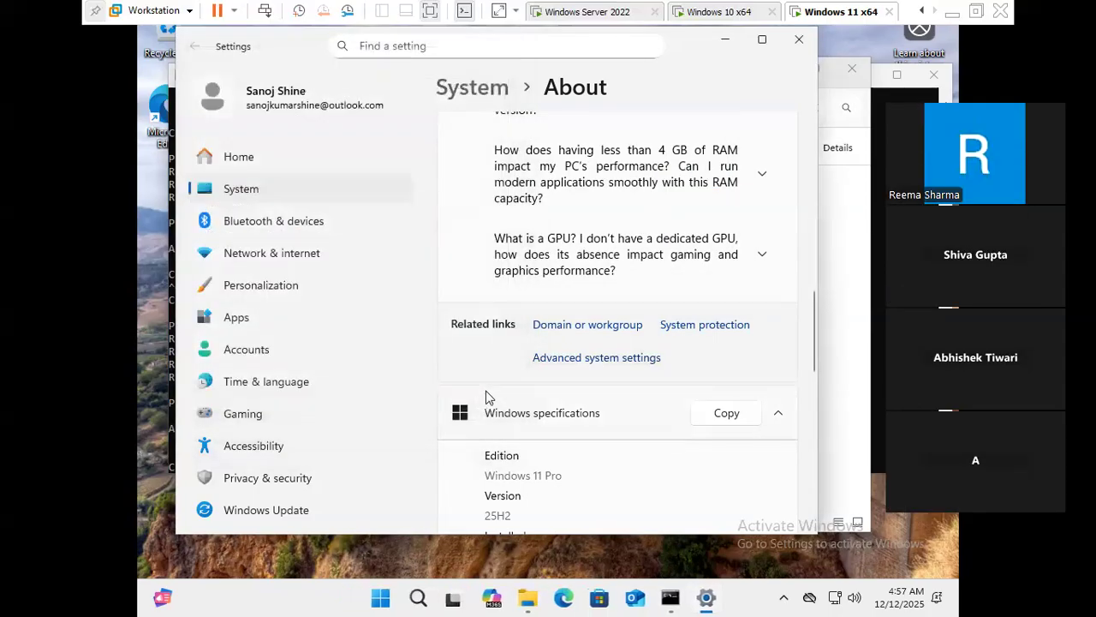
click(798, 39)
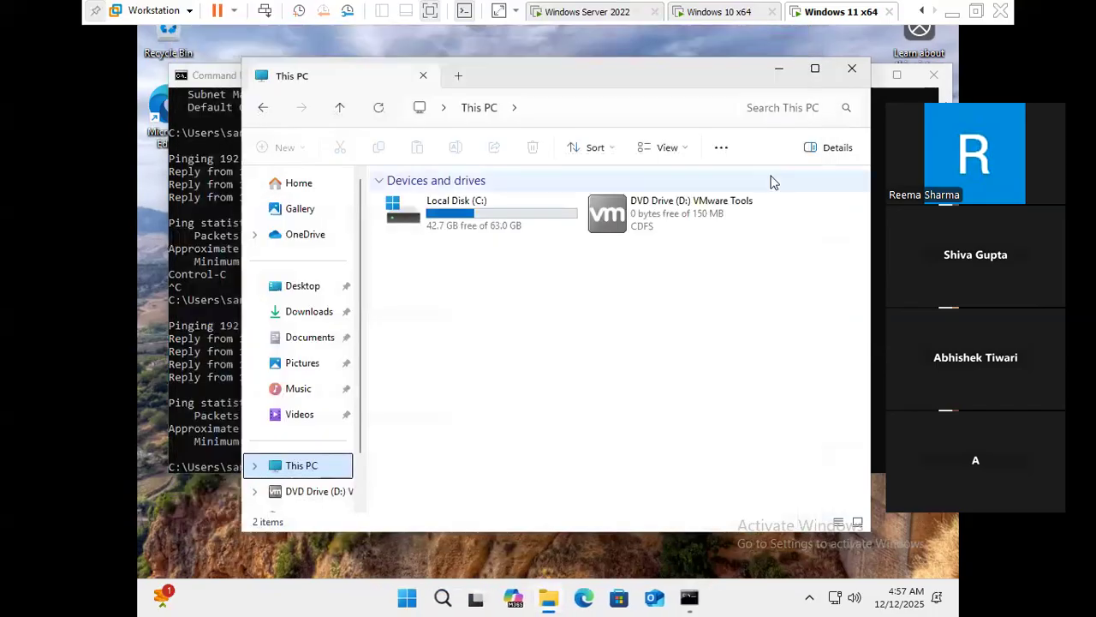
- Run ncpa.cpl from the Run box to open Network Connections
key(super+r)
text(nc)
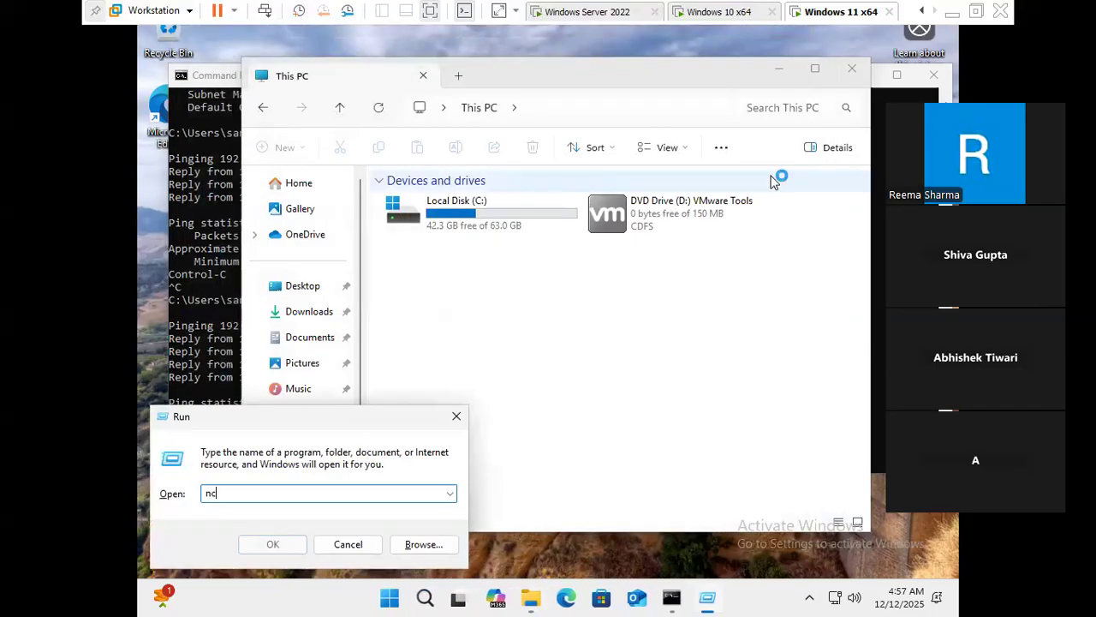
text(pa.cpl)
key(Return)
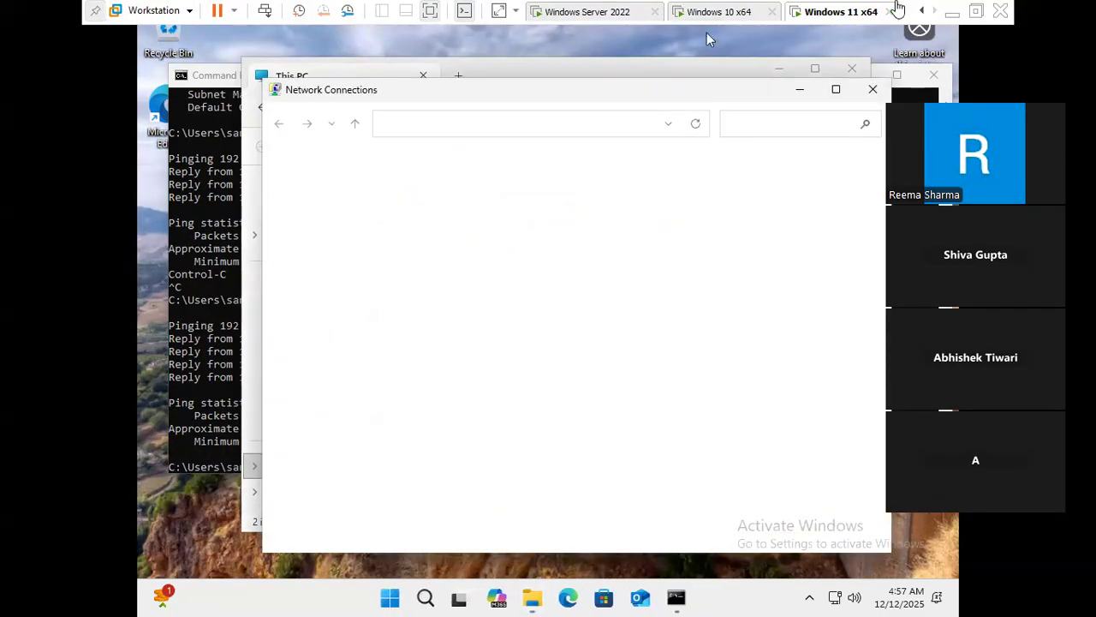
- Check the Word notes, then restore the VM and open Ethernet0's context menu
click(952, 17)
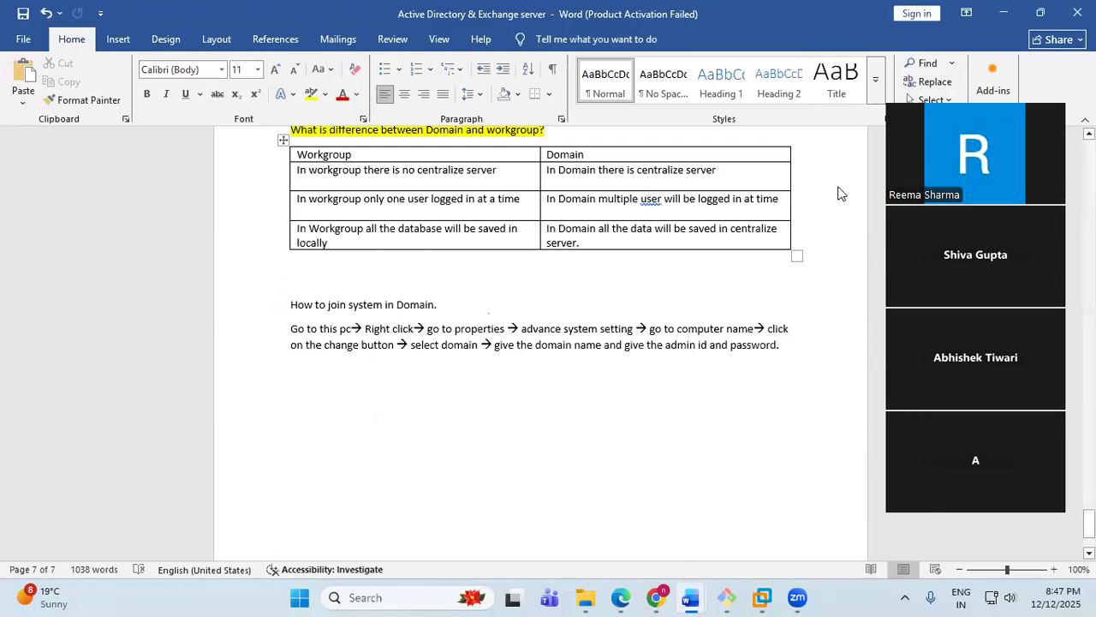
click(762, 597)
click(350, 206)
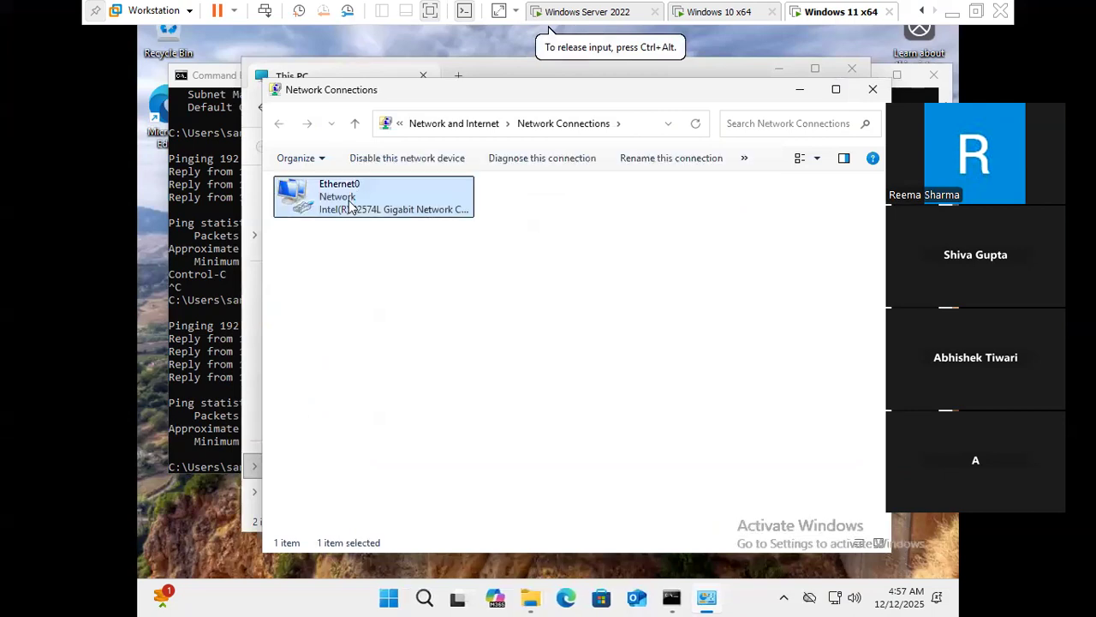
right_click(348, 202)
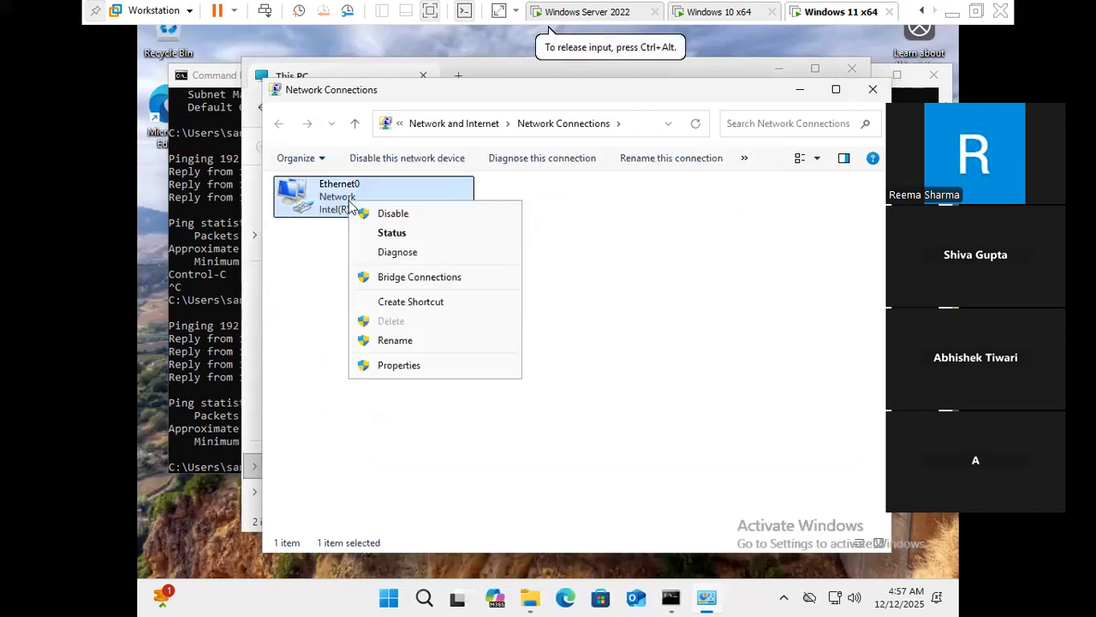
- In Ethernet0's IPv4 properties, obtain IP automatically and start typing preferred DNS 192.168.230
click(402, 366)
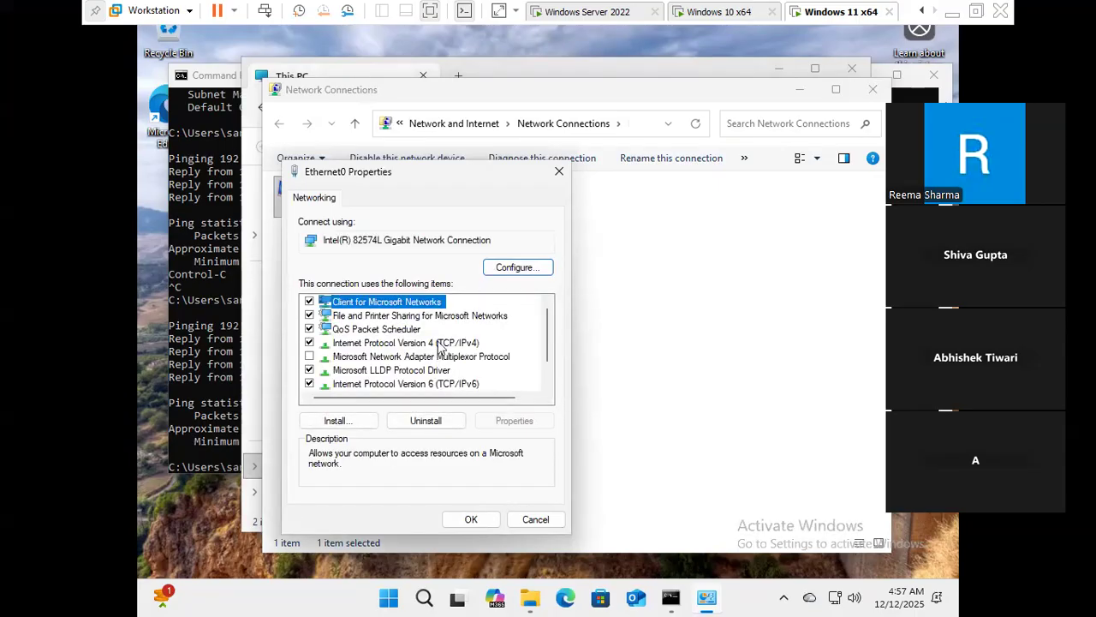
click(441, 343)
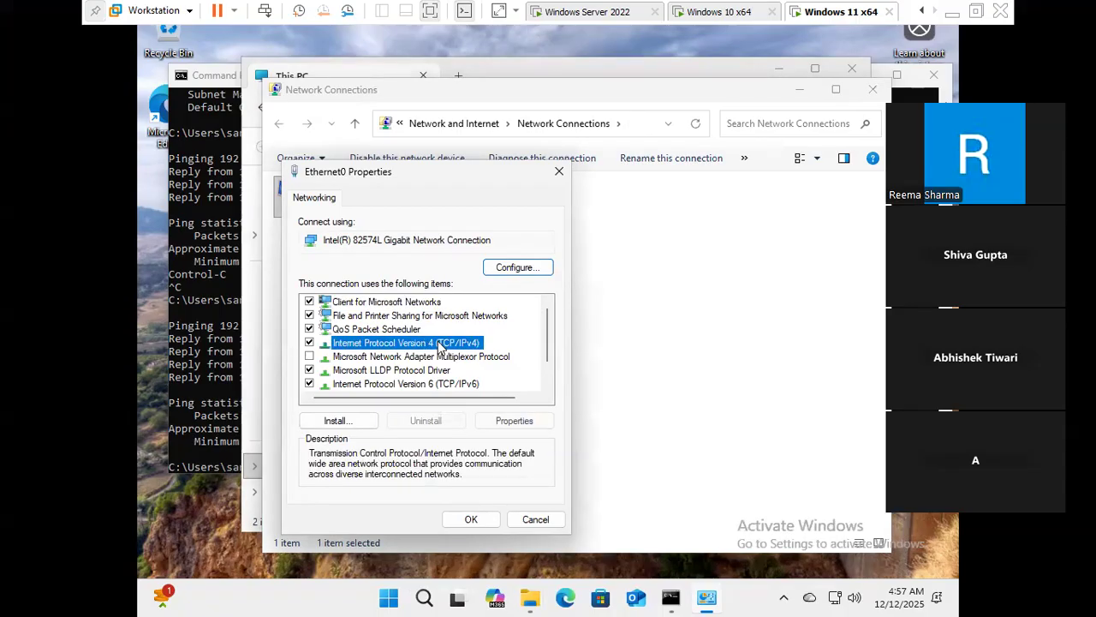
click(507, 421)
click(382, 334)
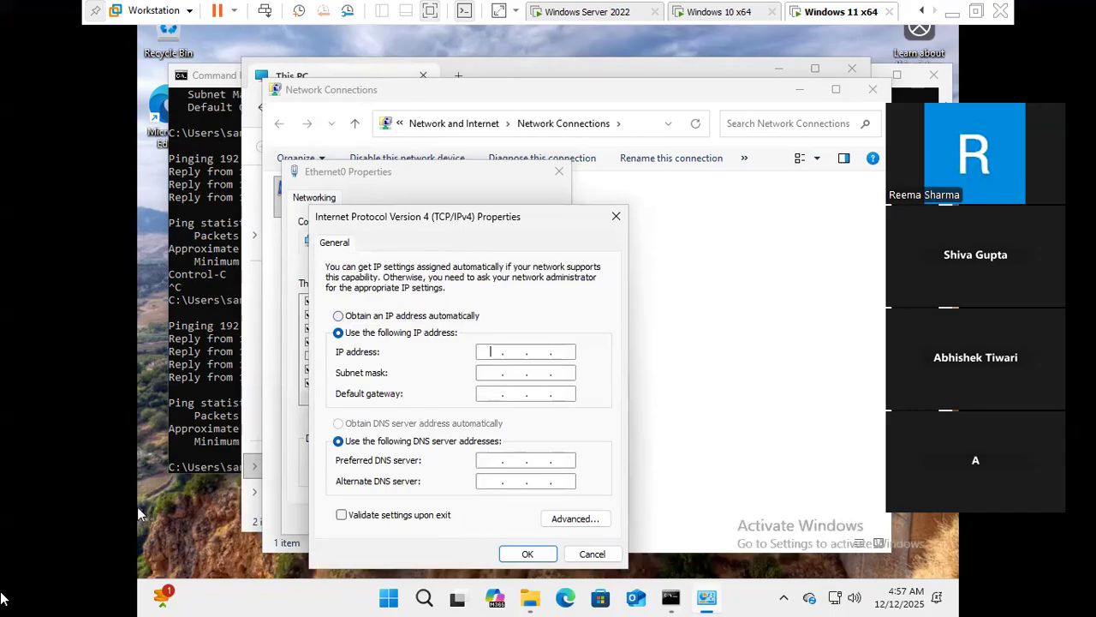
click(389, 317)
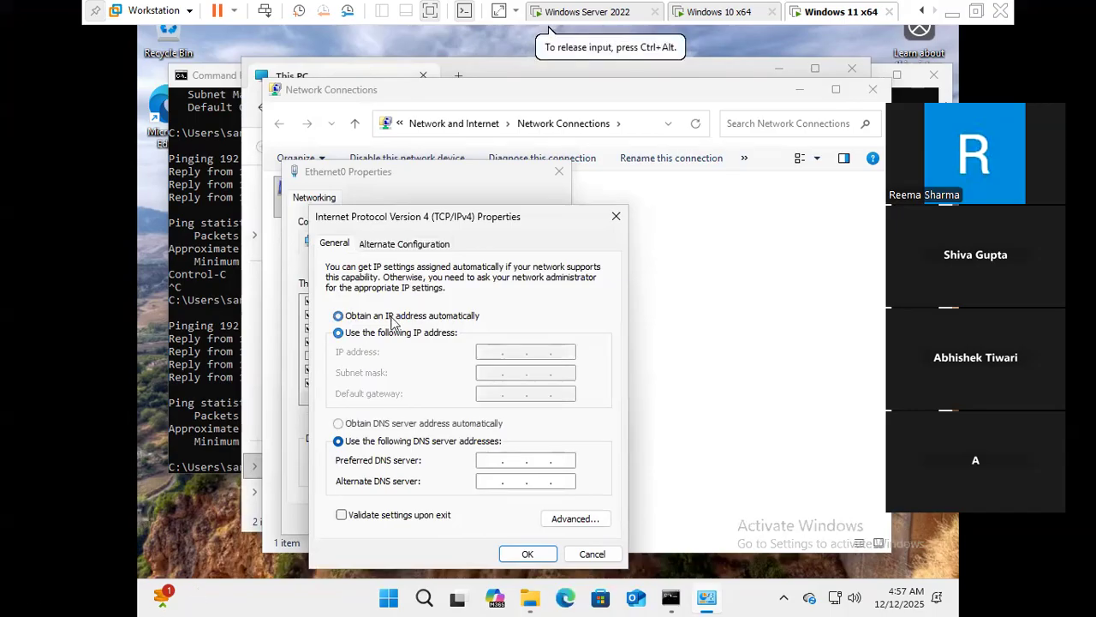
click(367, 425)
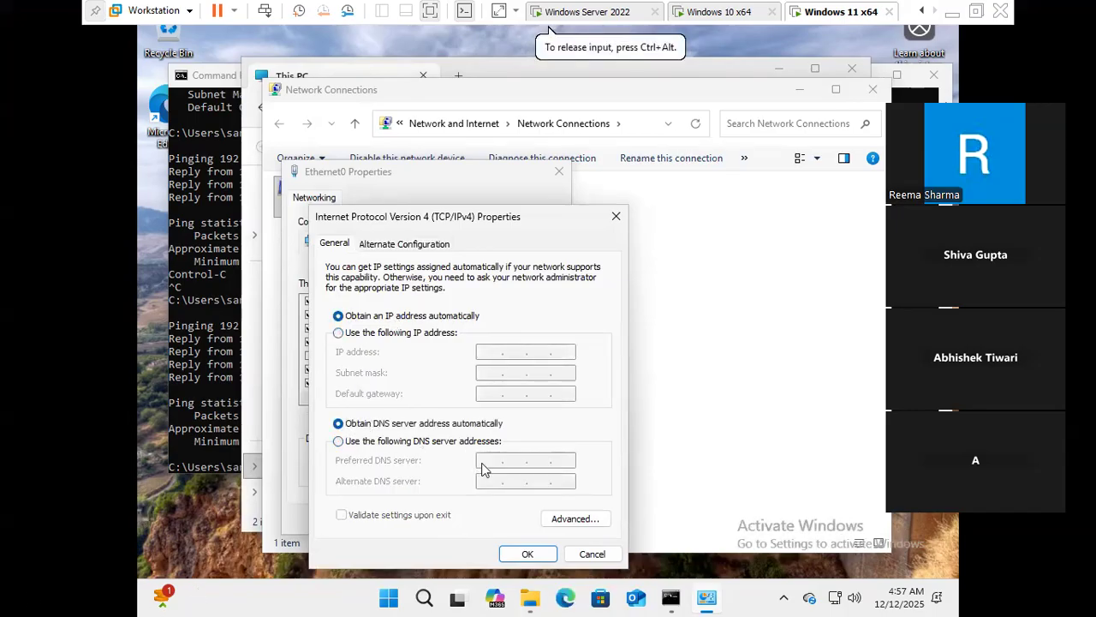
click(397, 441)
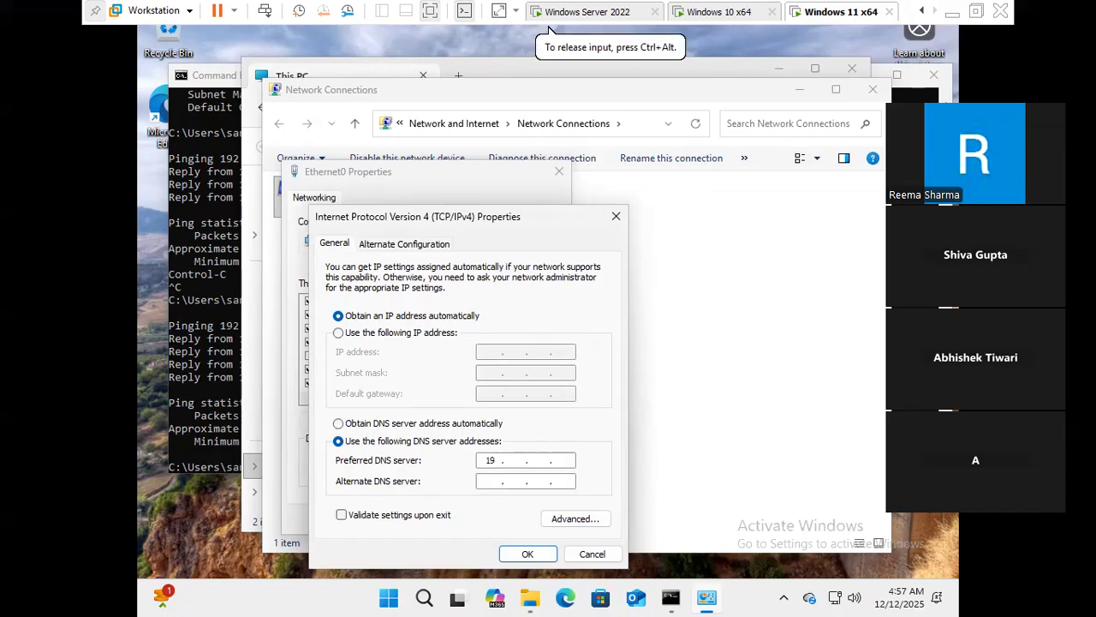
text(192 . 168)
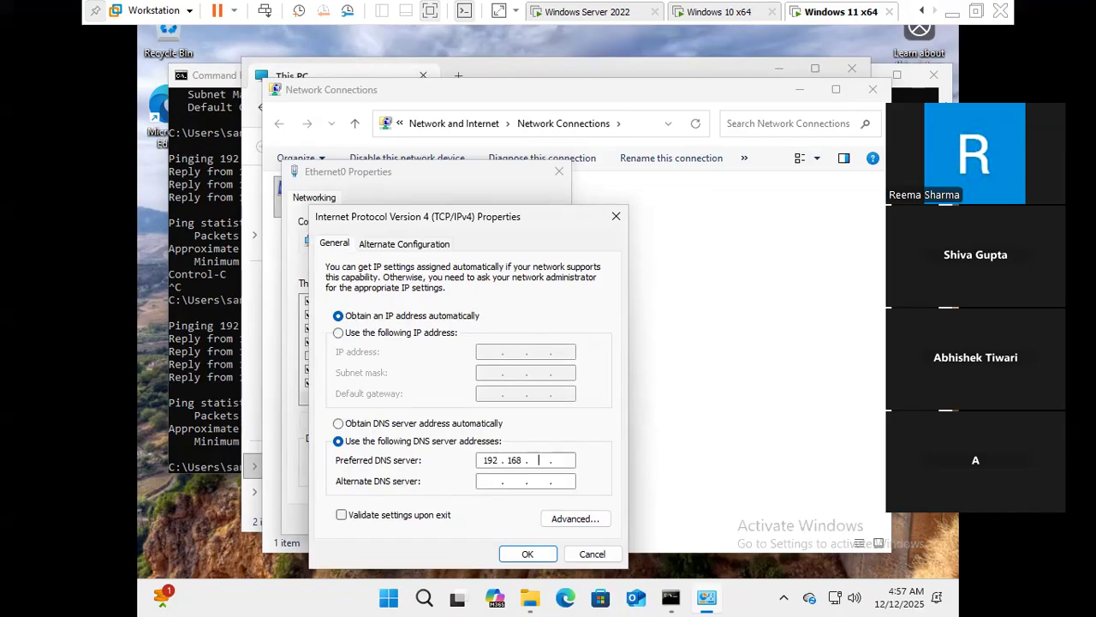
text( . 230)
- Run ipconfig on the Windows Server 2022 VM to check its IP address
click(567, 7)
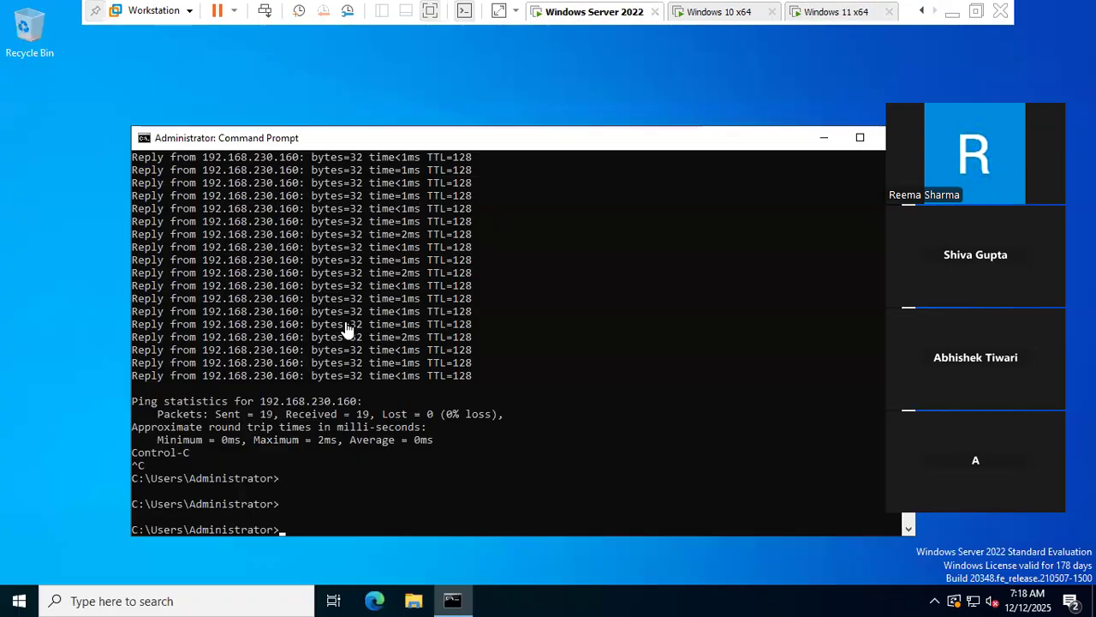
click(335, 464)
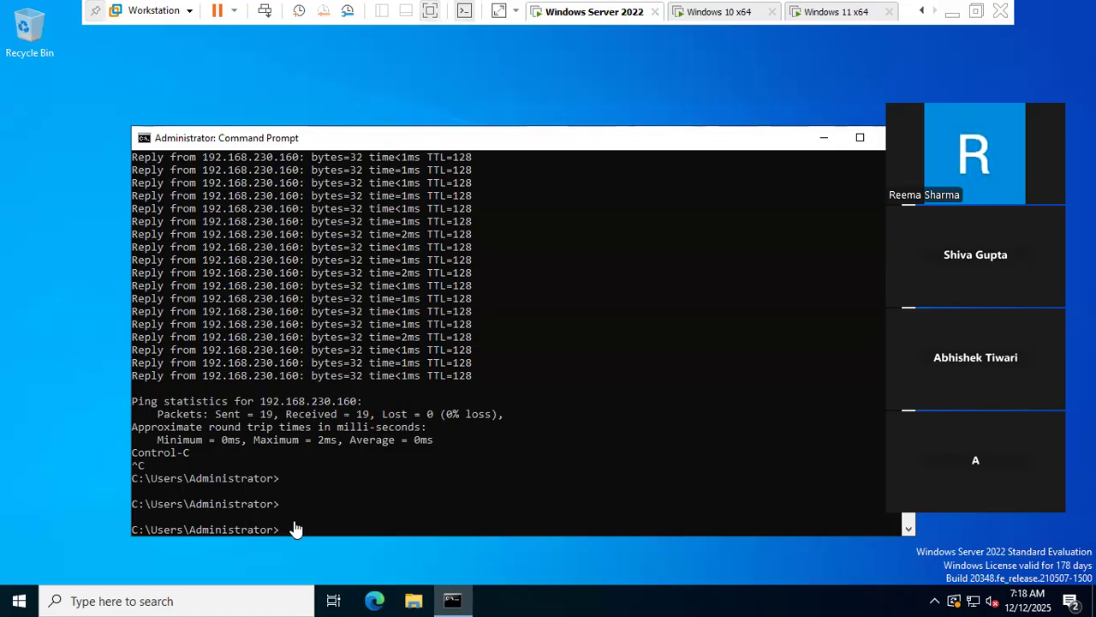
text(ipconfig)
key(Return)
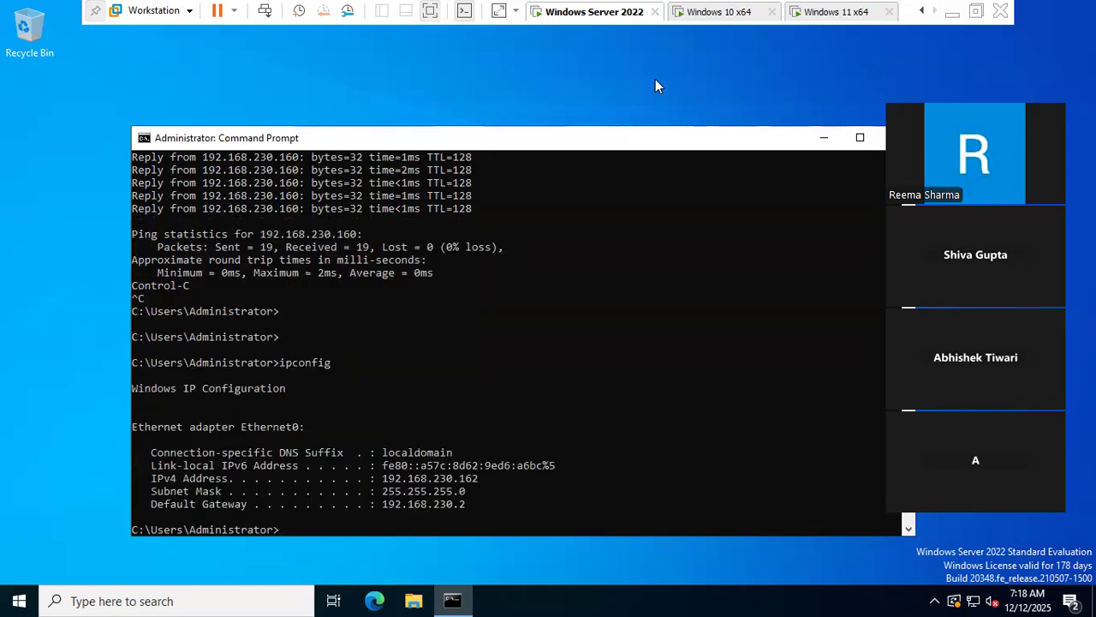
- On Windows 11, set preferred DNS to 192.168.230.162 and close the adapter properties
click(832, 11)
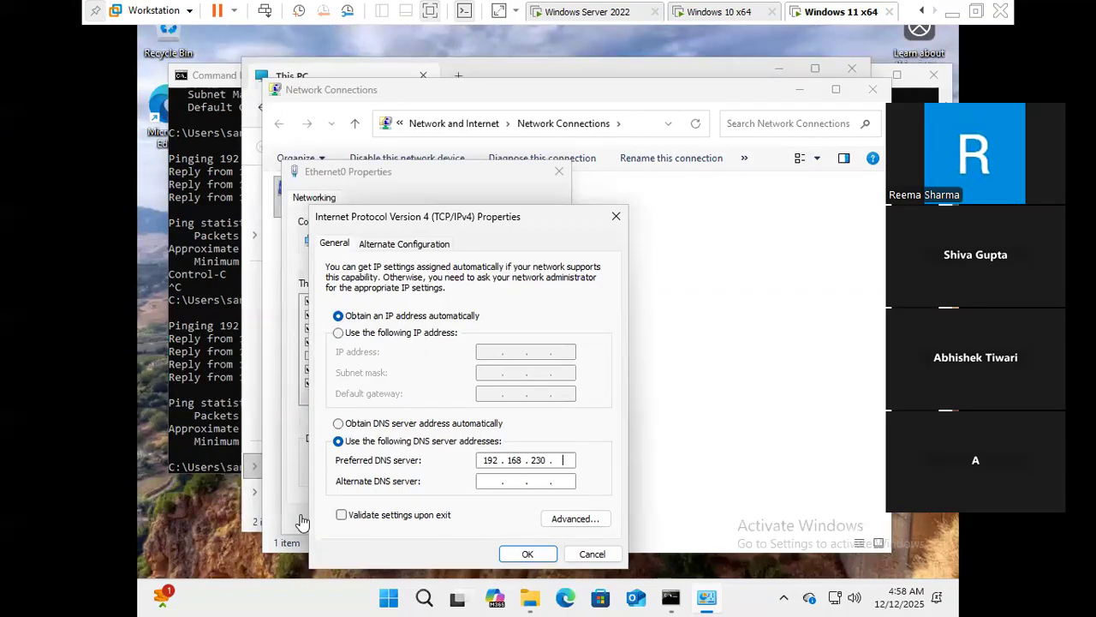
click(561, 460)
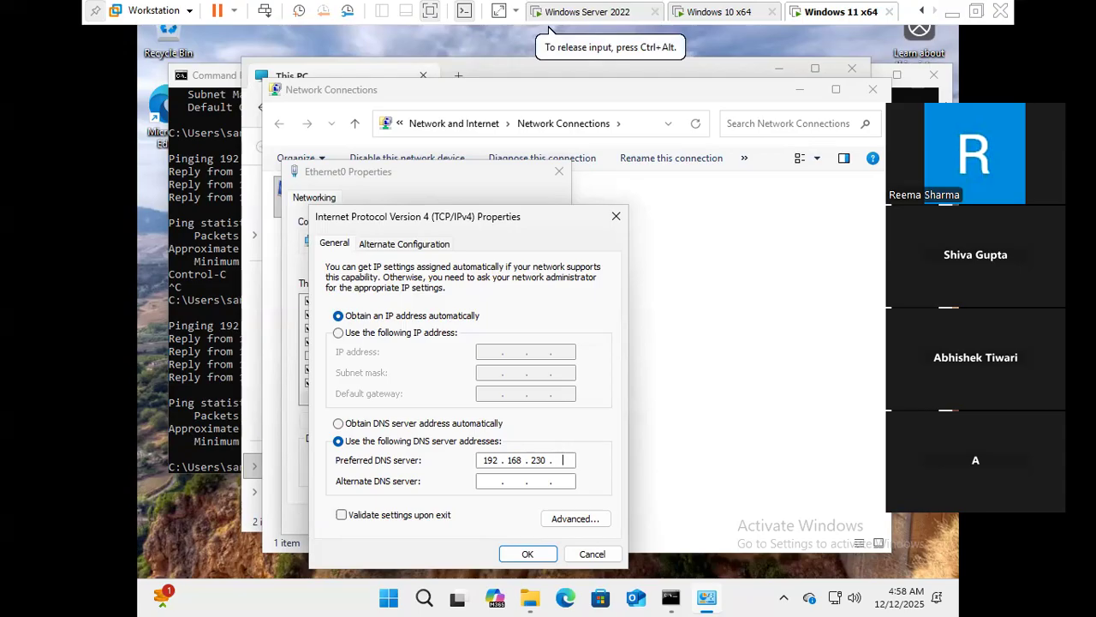
click(524, 553)
click(470, 519)
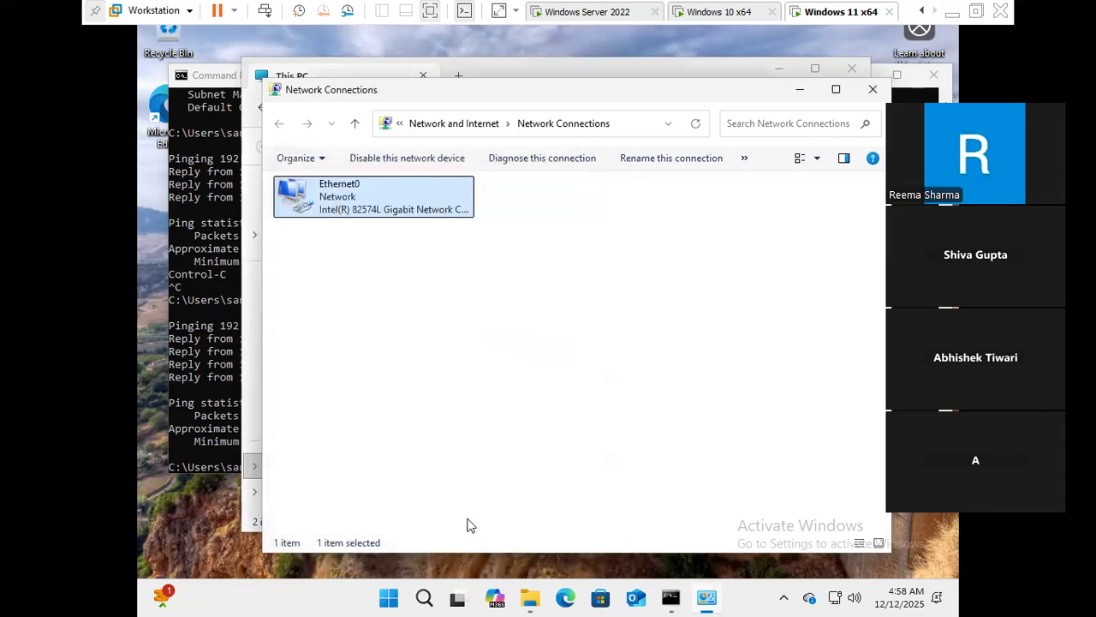
- Close Network Connections and open Advanced system settings from This PC's About page
click(873, 89)
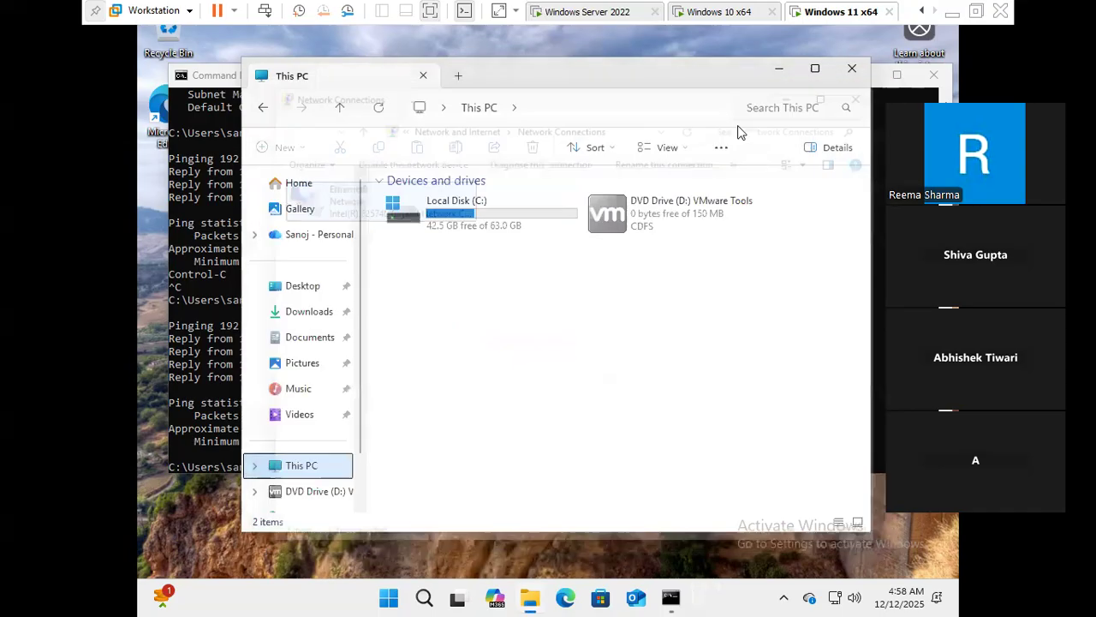
right_click(307, 466)
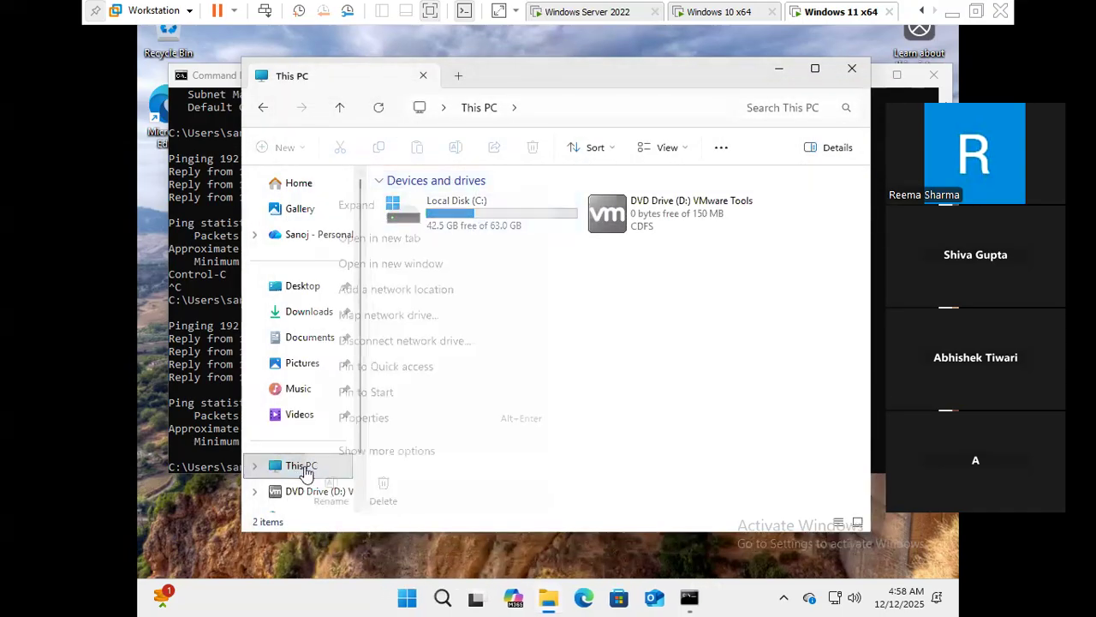
click(380, 452)
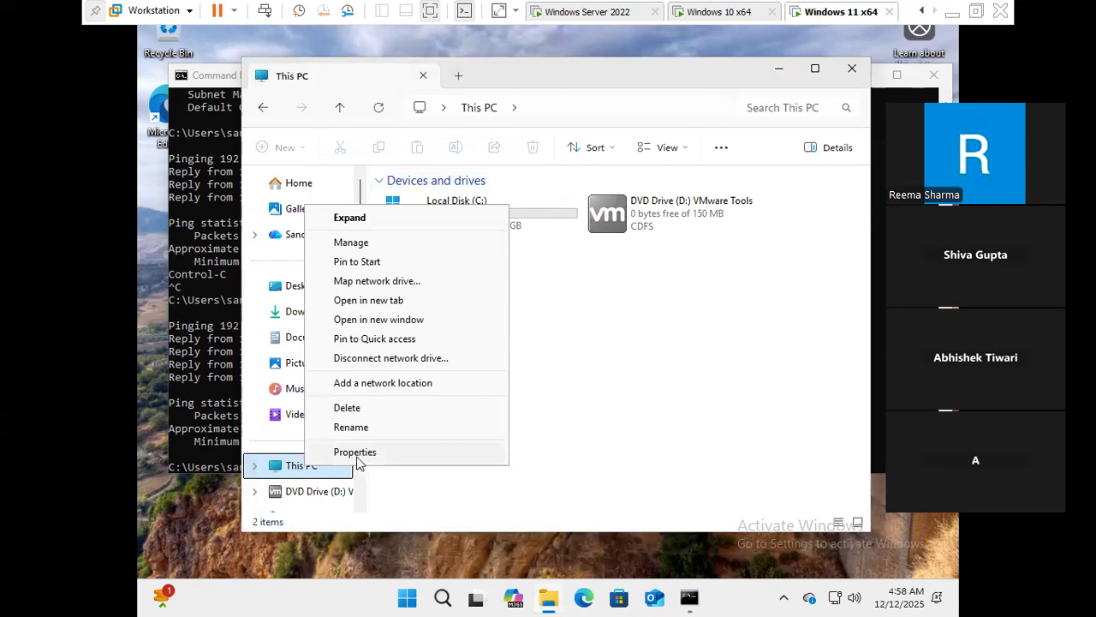
click(357, 456)
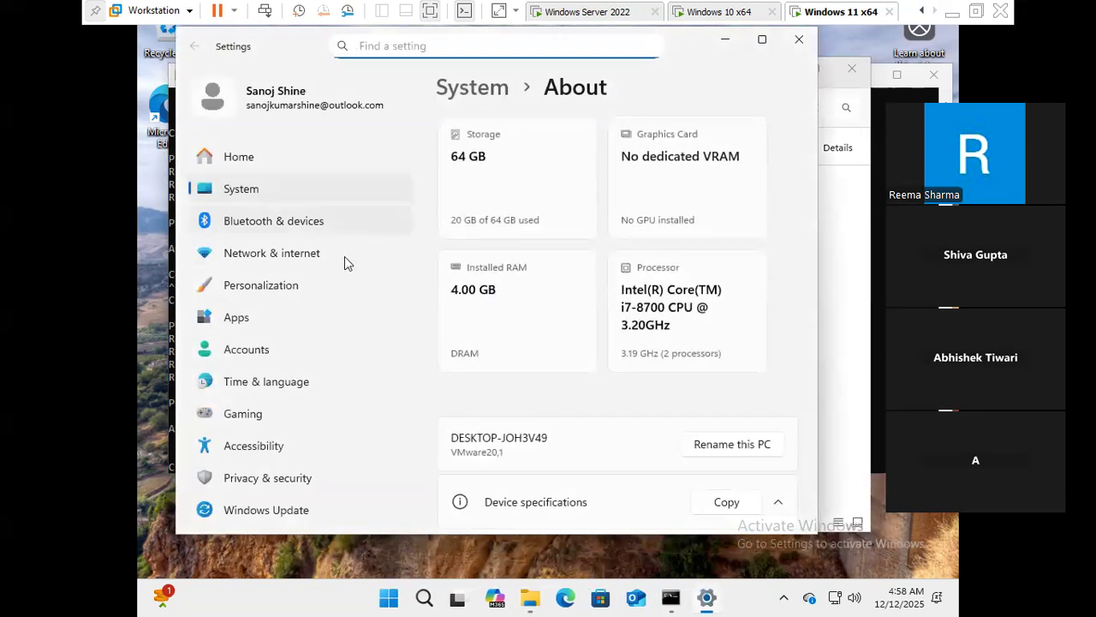
scroll(517, 406, down, 5)
scroll(565, 392, down, 5)
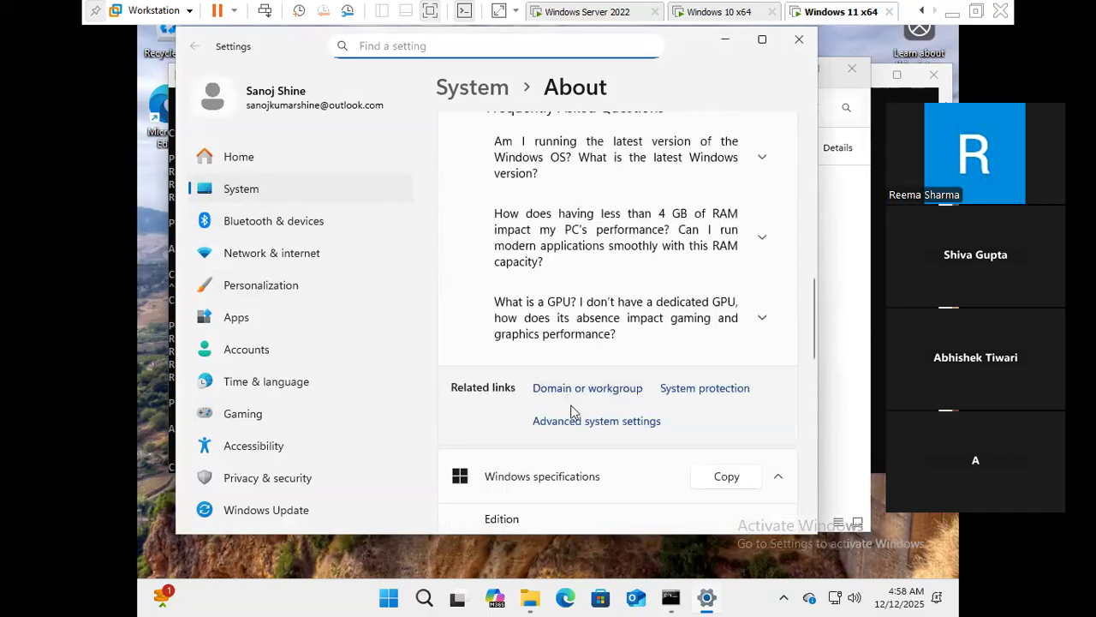
click(580, 358)
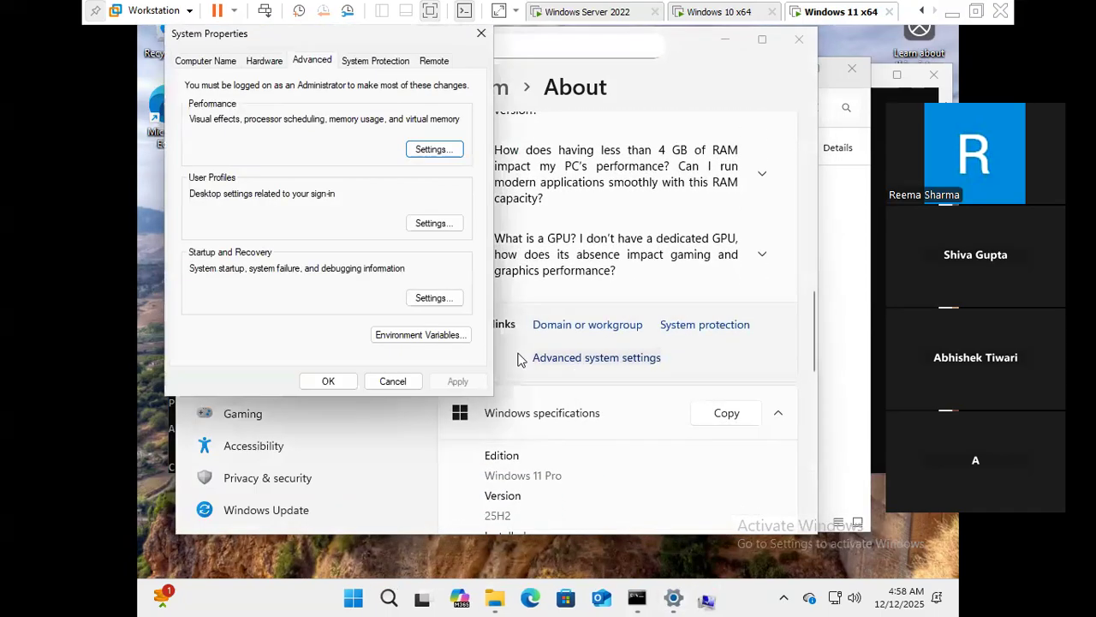
- On the Computer Name tab, change membership to the domain tcs.com
click(208, 63)
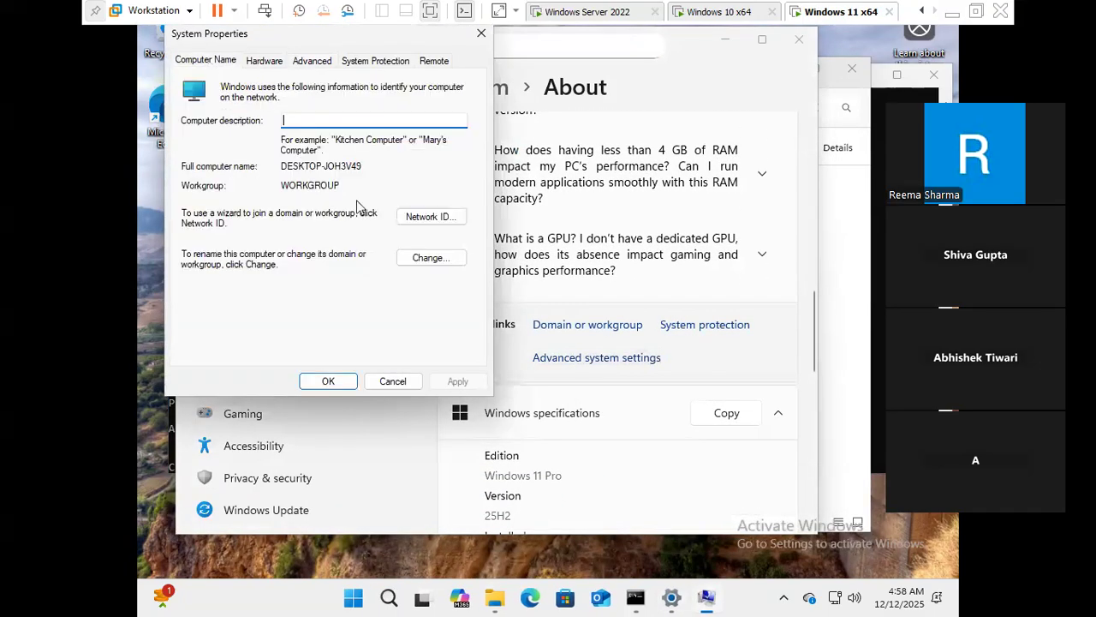
click(447, 264)
click(217, 252)
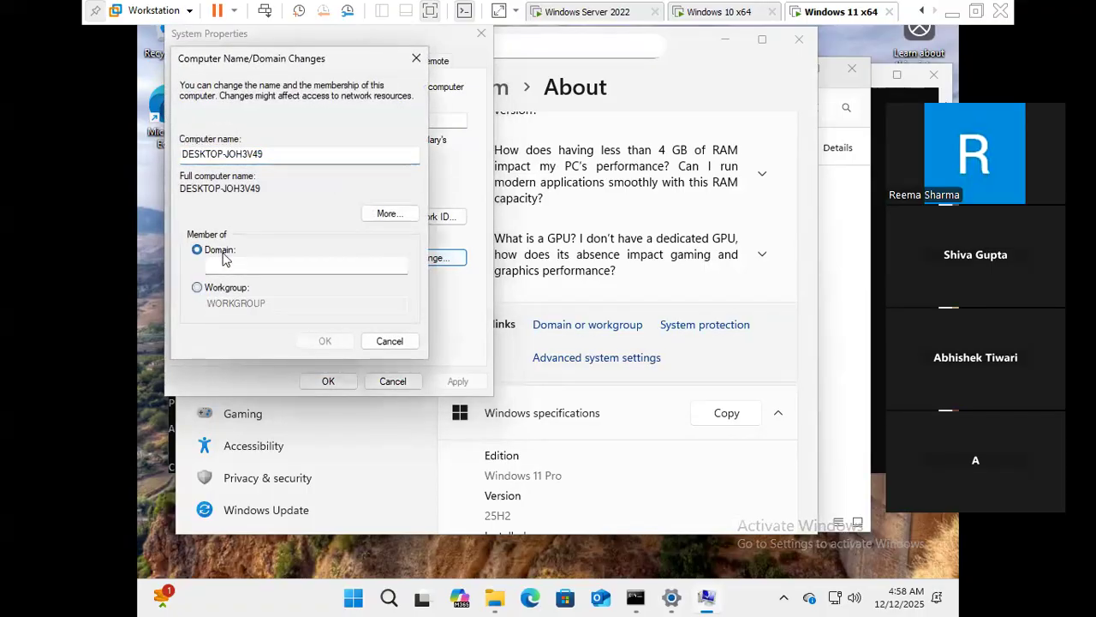
click(283, 270)
text(tc)
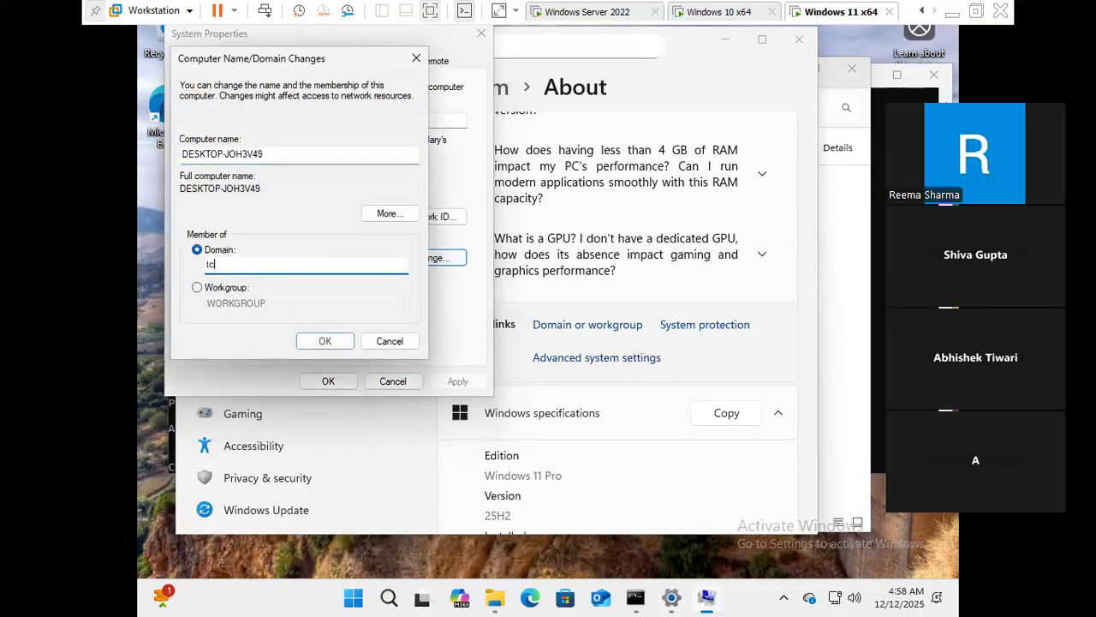
text(s.com)
click(315, 341)
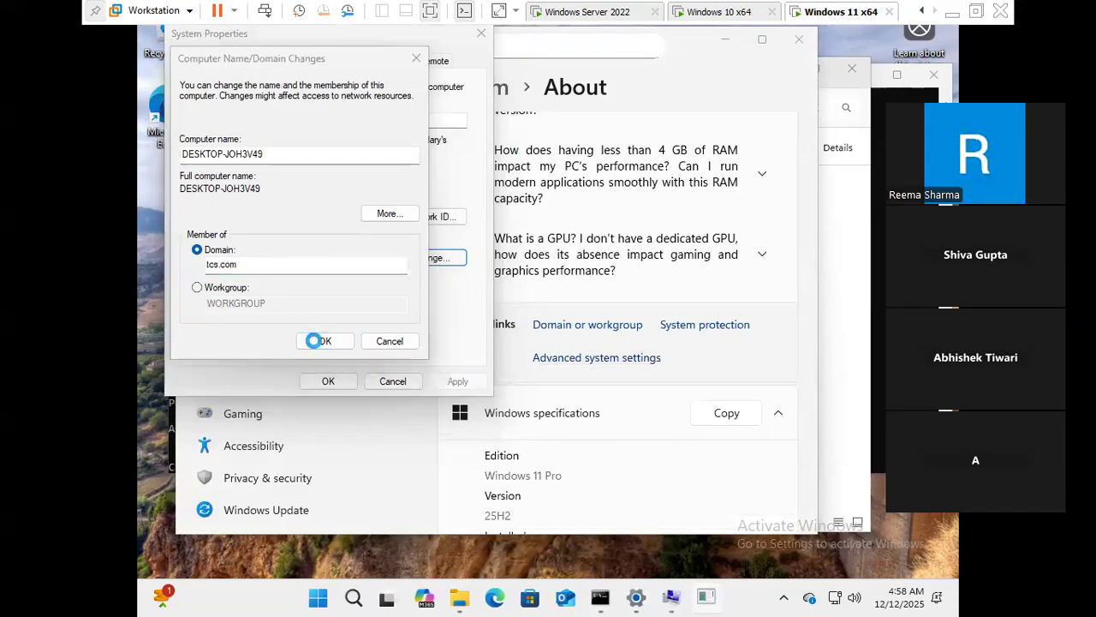
- Authenticate the domain join with the administrator account and its password
text(a)
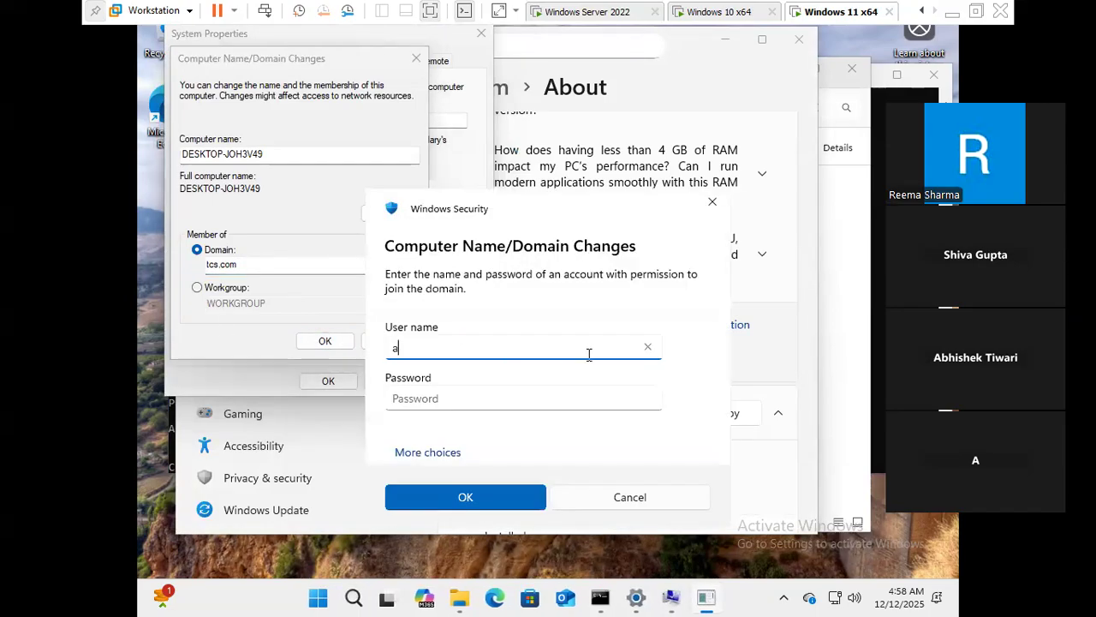
text(dministrator)
key(Tab)
key(Caps_Lock)
text(P)
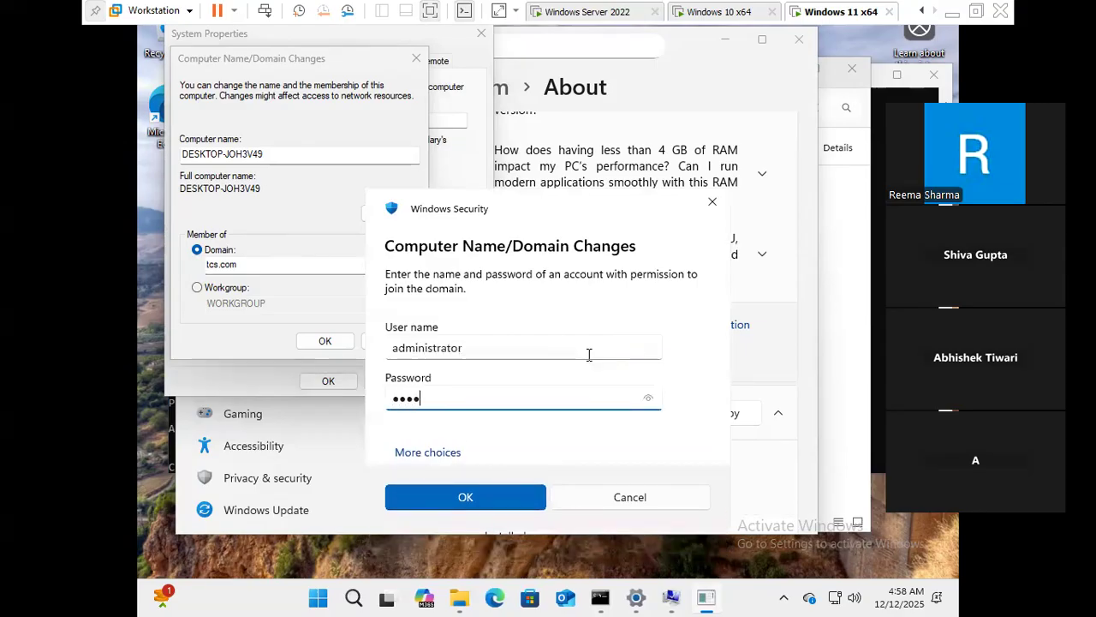
text(assword@1234)
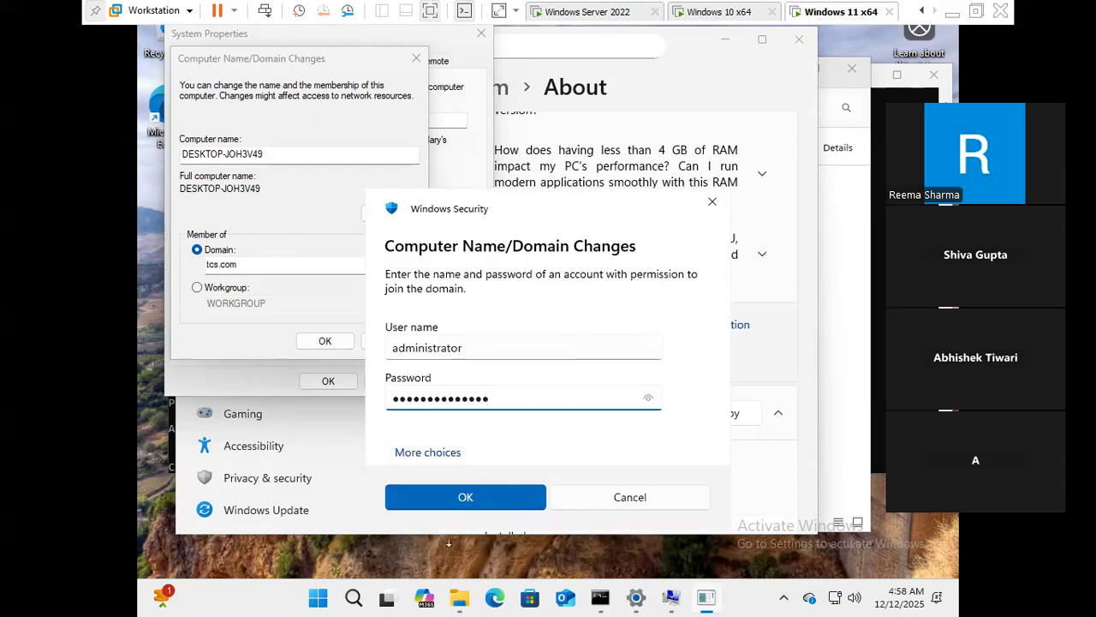
click(470, 502)
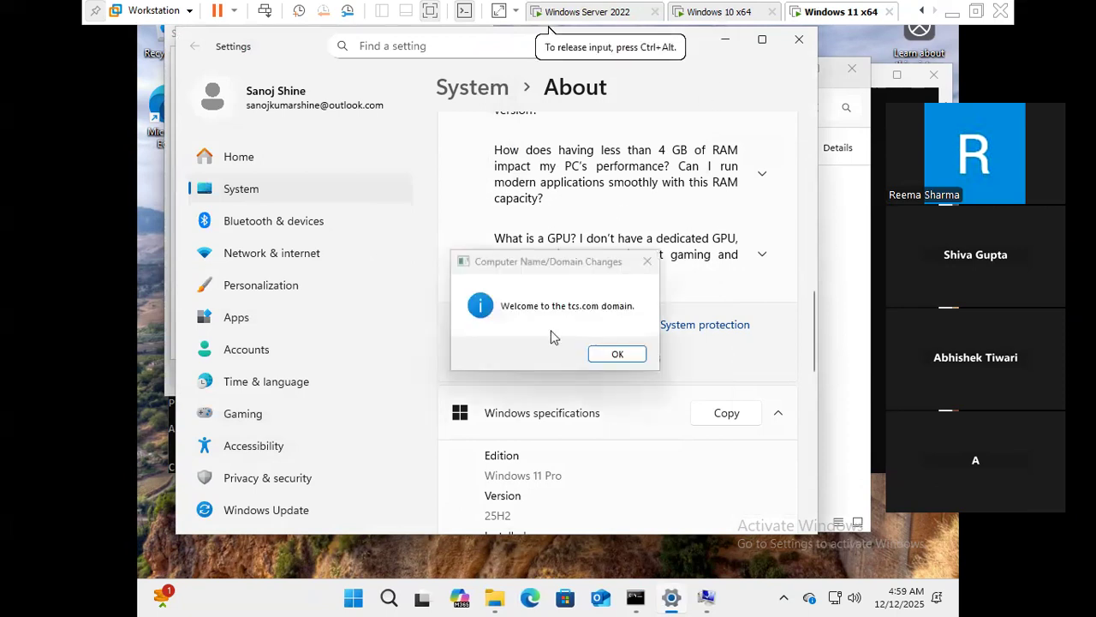
- Acknowledge the tcs.com welcome and restart notices, then restart the VM now
click(620, 355)
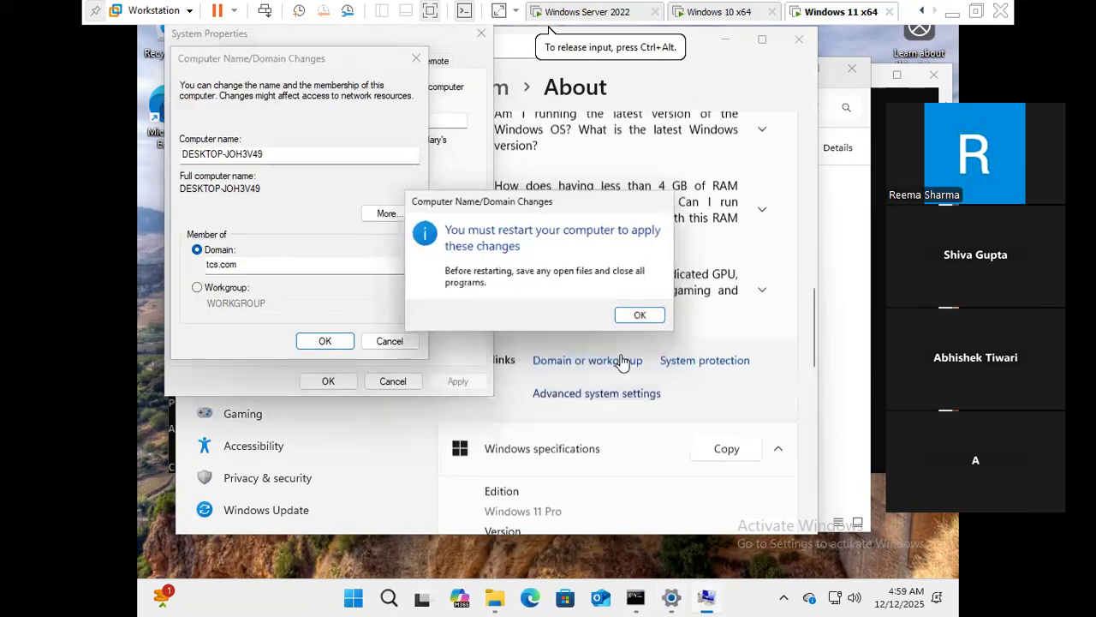
click(644, 318)
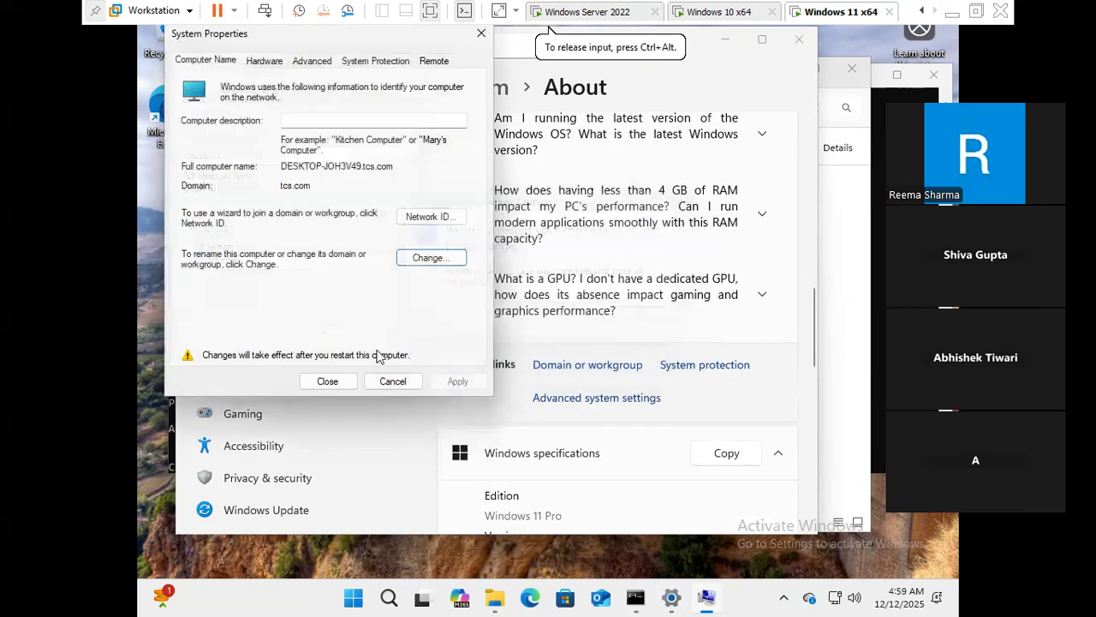
click(331, 381)
click(549, 315)
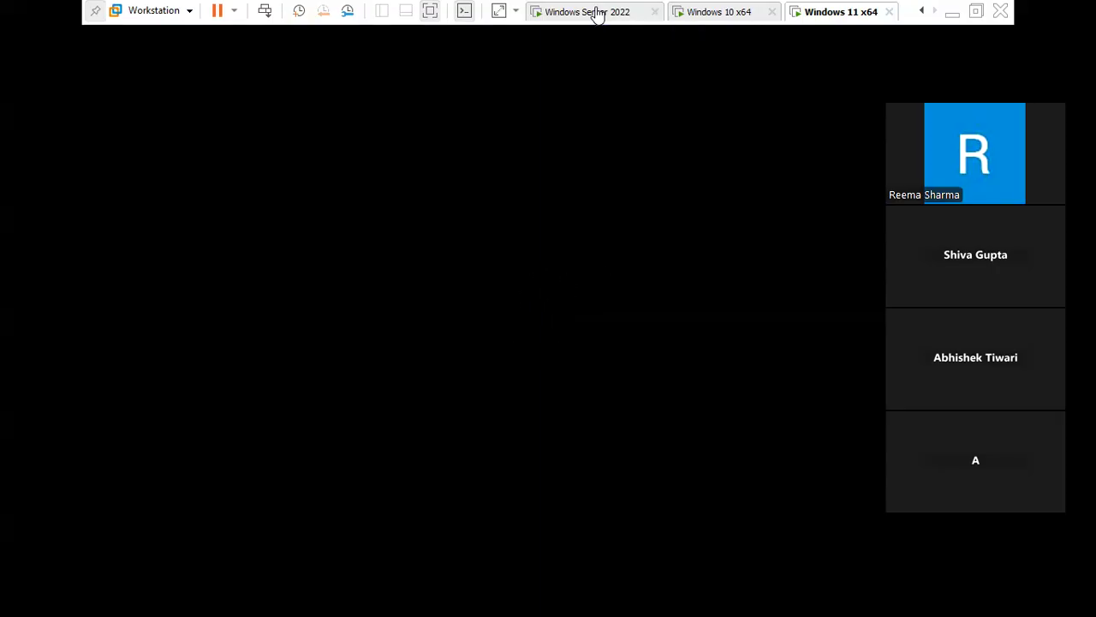
- Switch to the Windows Server 2022 VM, clearing the command prompt and checking Windows 11's restart
click(596, 14)
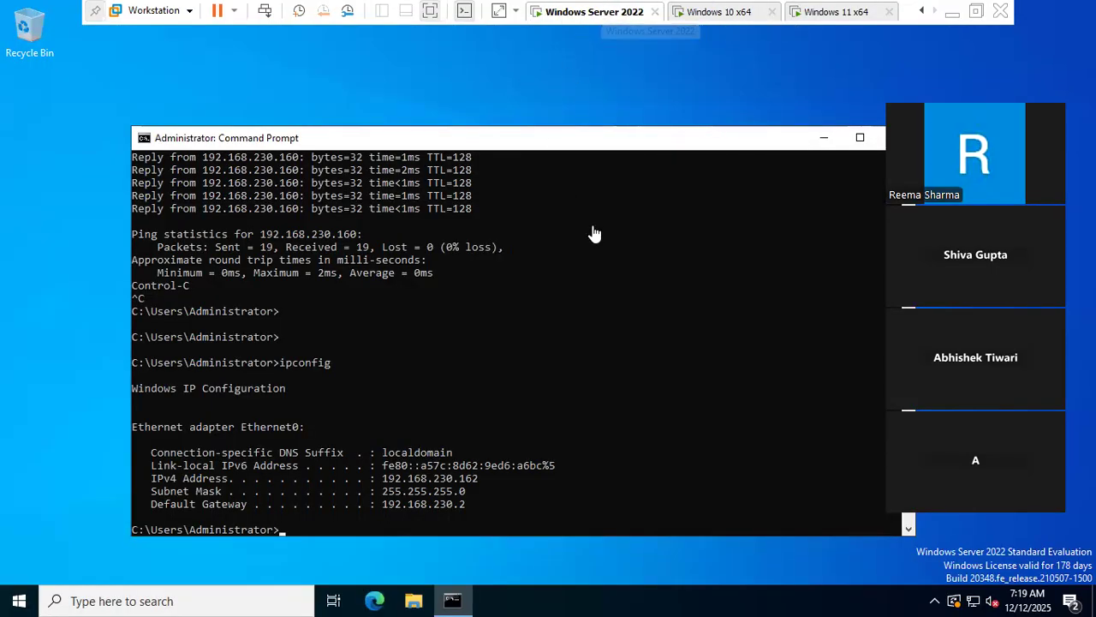
click(821, 137)
click(854, 14)
click(583, 12)
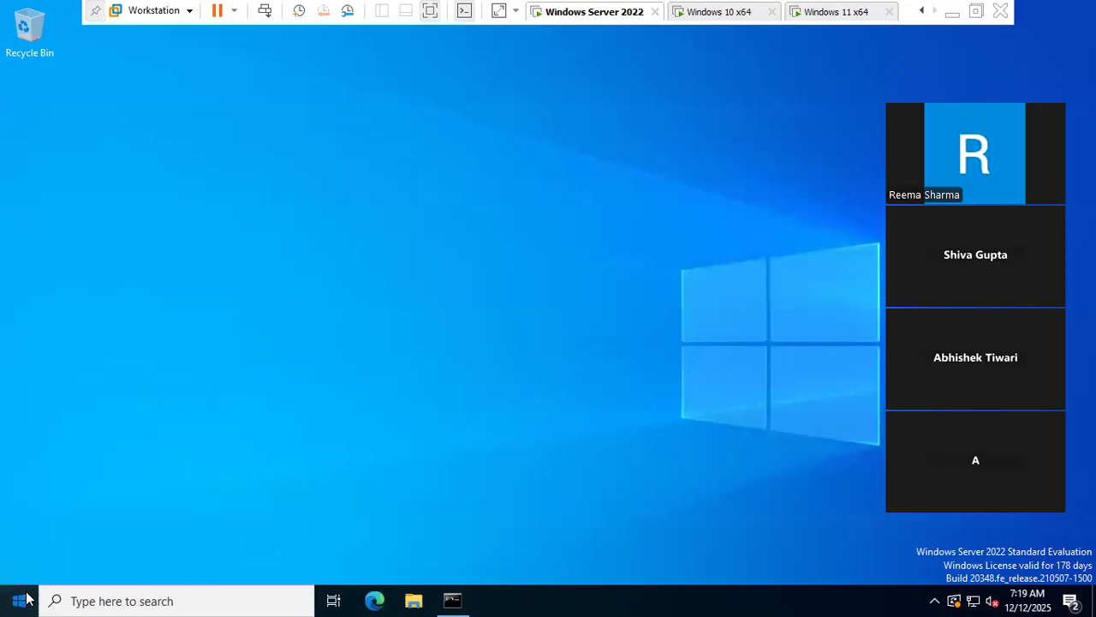
click(19, 601)
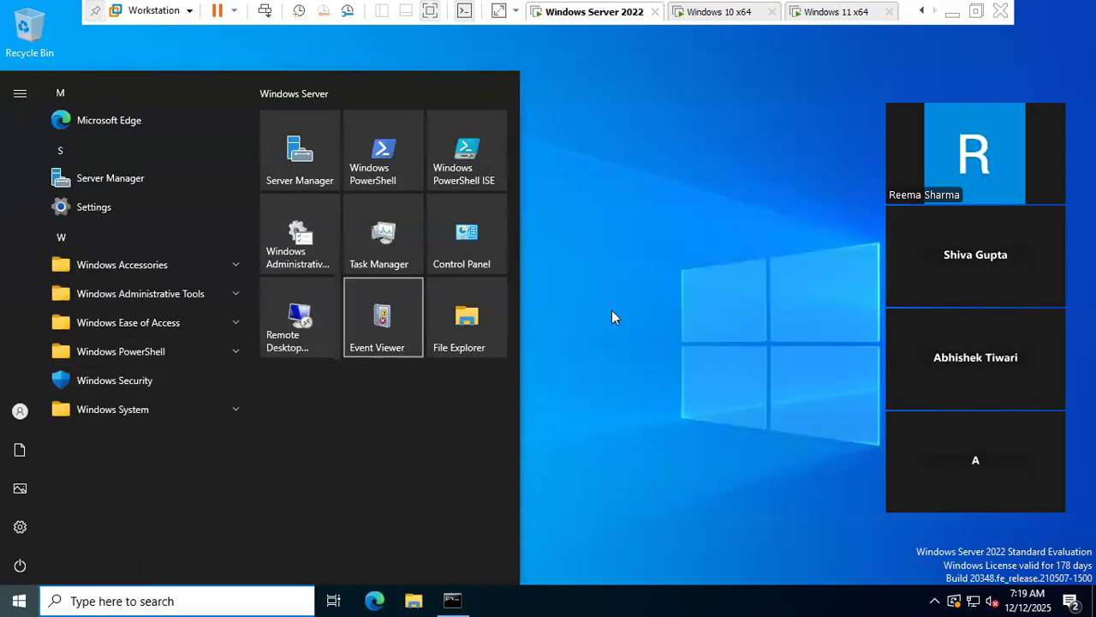
click(853, 310)
- Launch dsa.msc and show tcs.com's Computers container with a widened Name column
key(super+r)
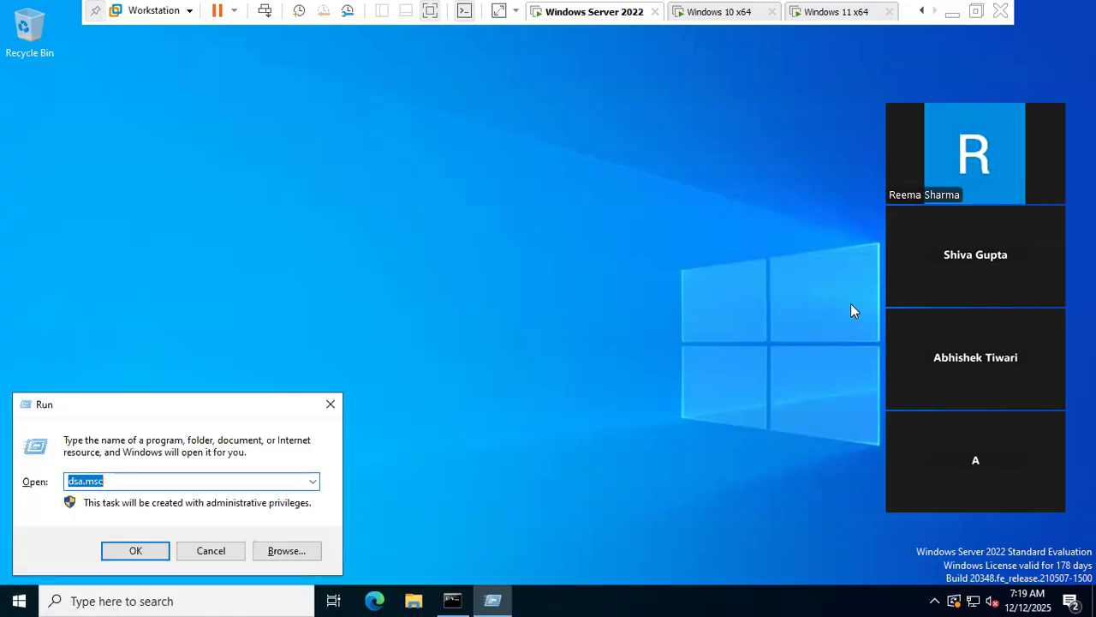
key(Return)
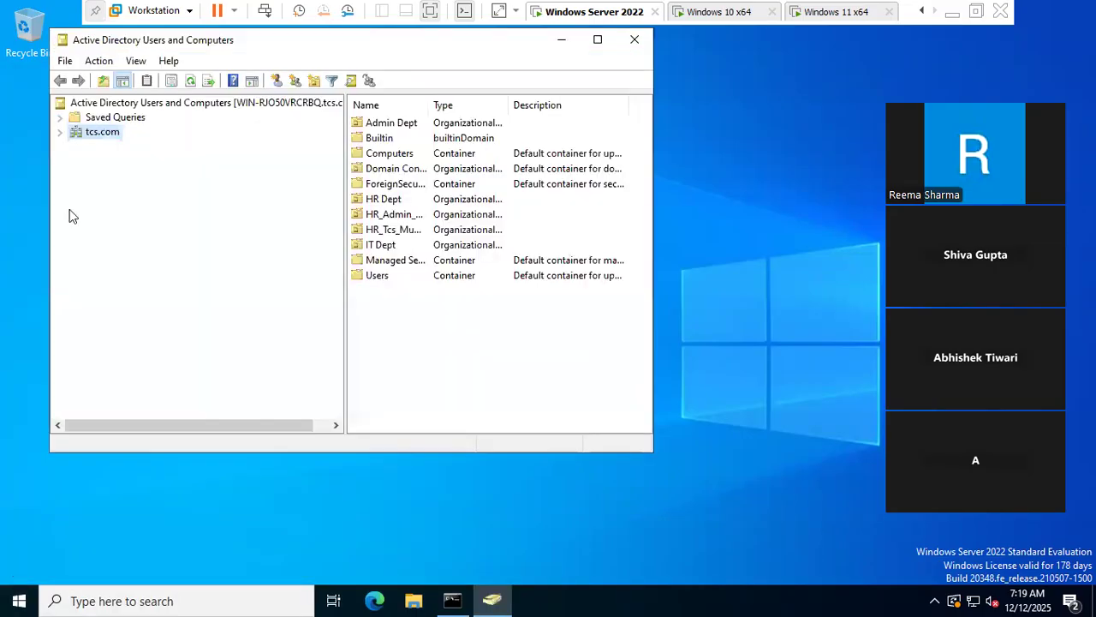
click(59, 133)
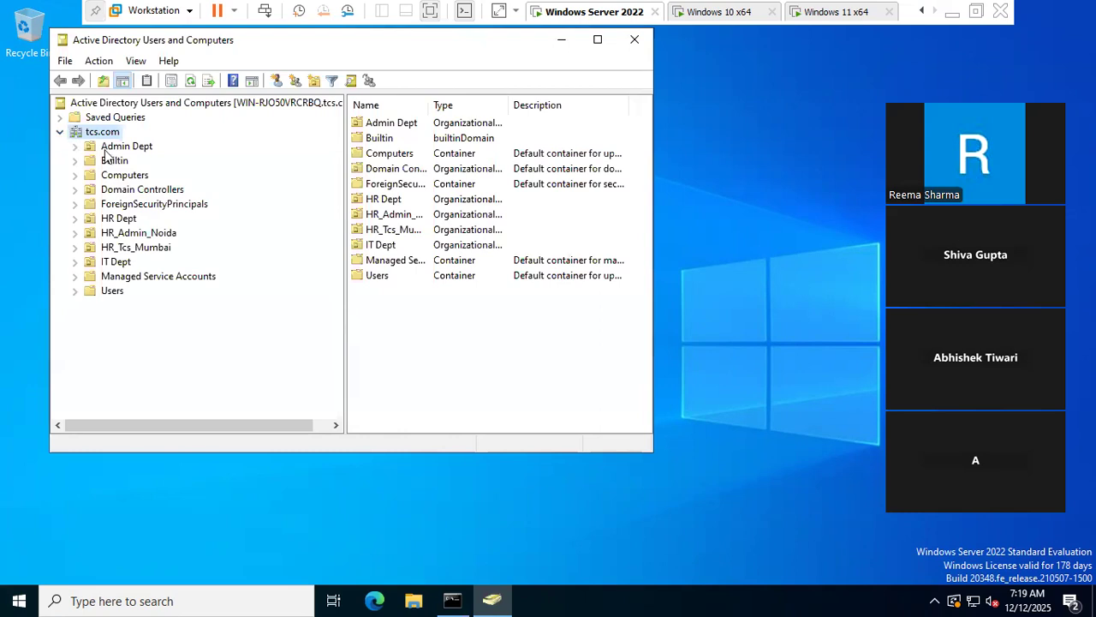
click(121, 176)
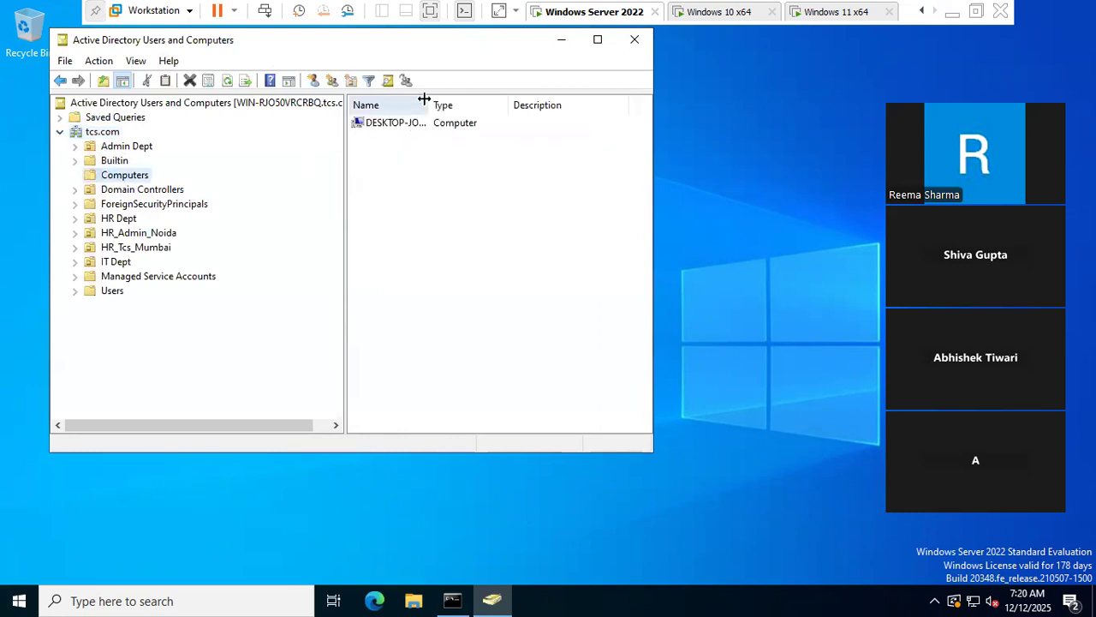
drag(424, 99, 524, 100)
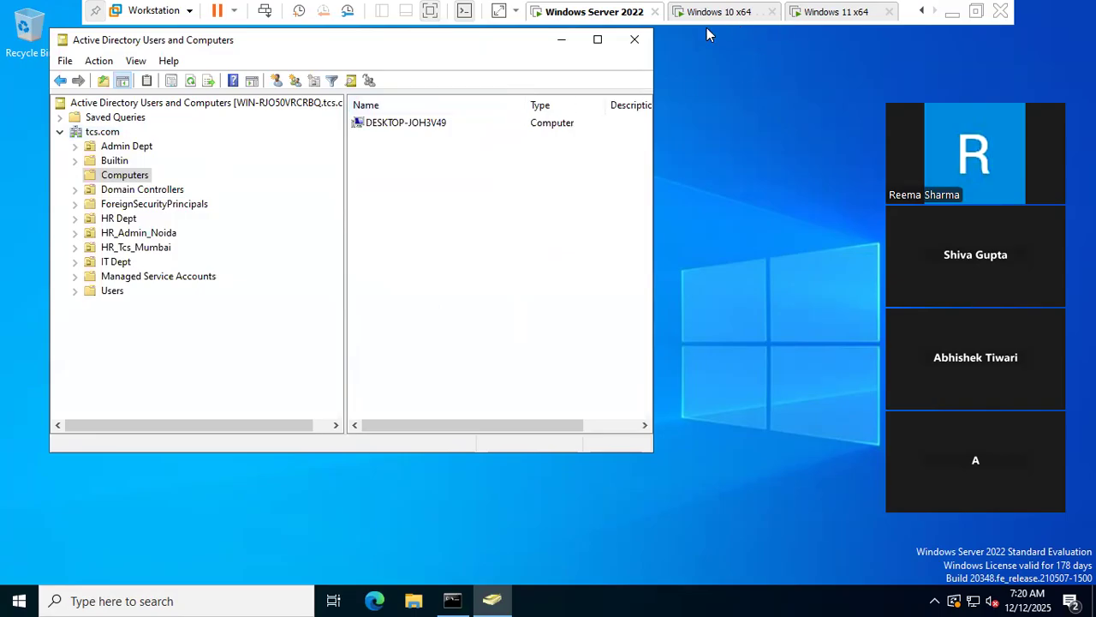
click(861, 11)
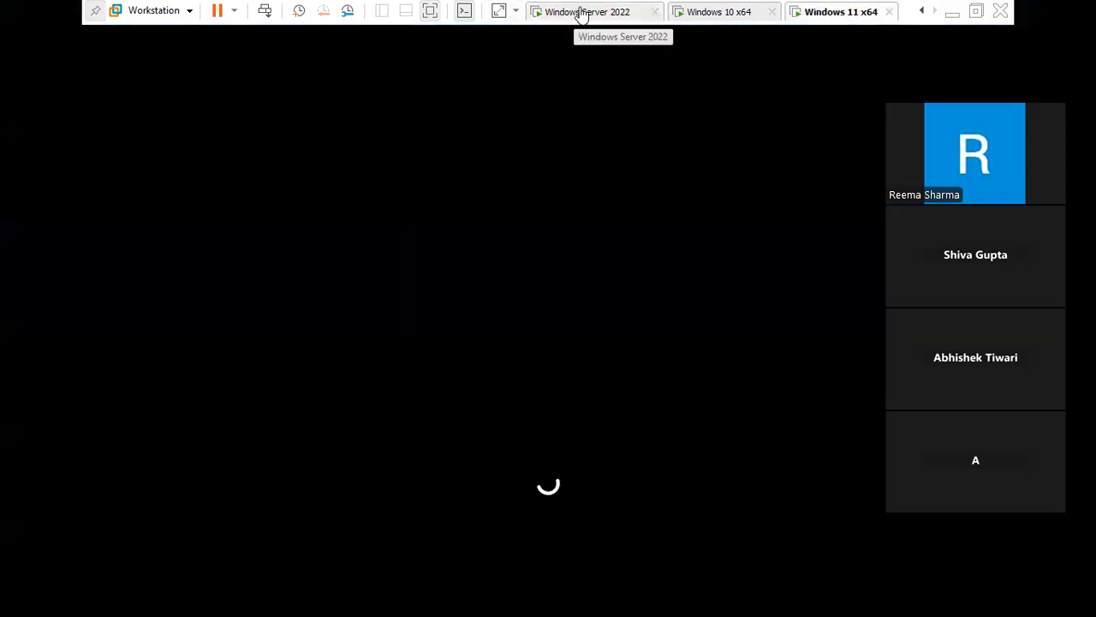
- Unlock the rebooted Windows 11 x64 VM with its PIN, then minimize VMware to show the Word notes
click(582, 12)
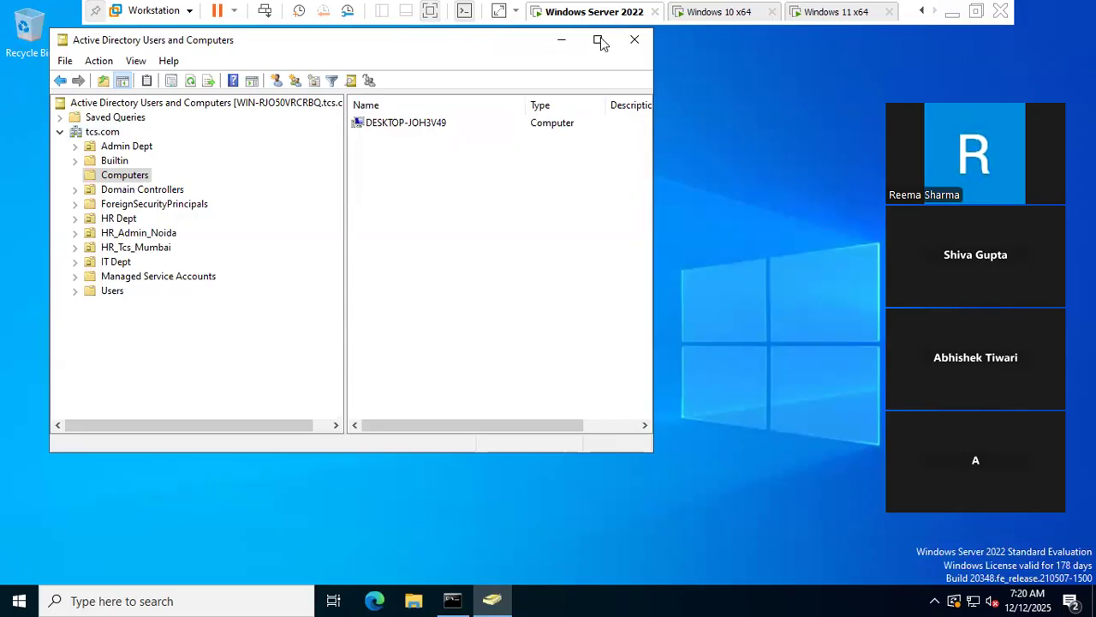
click(849, 12)
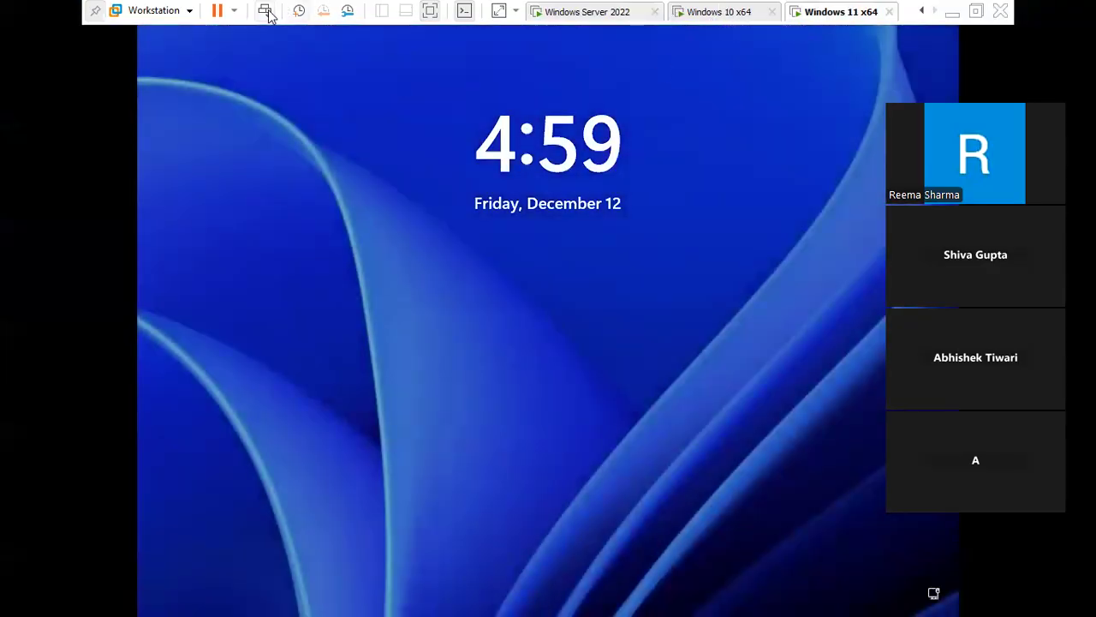
click(265, 11)
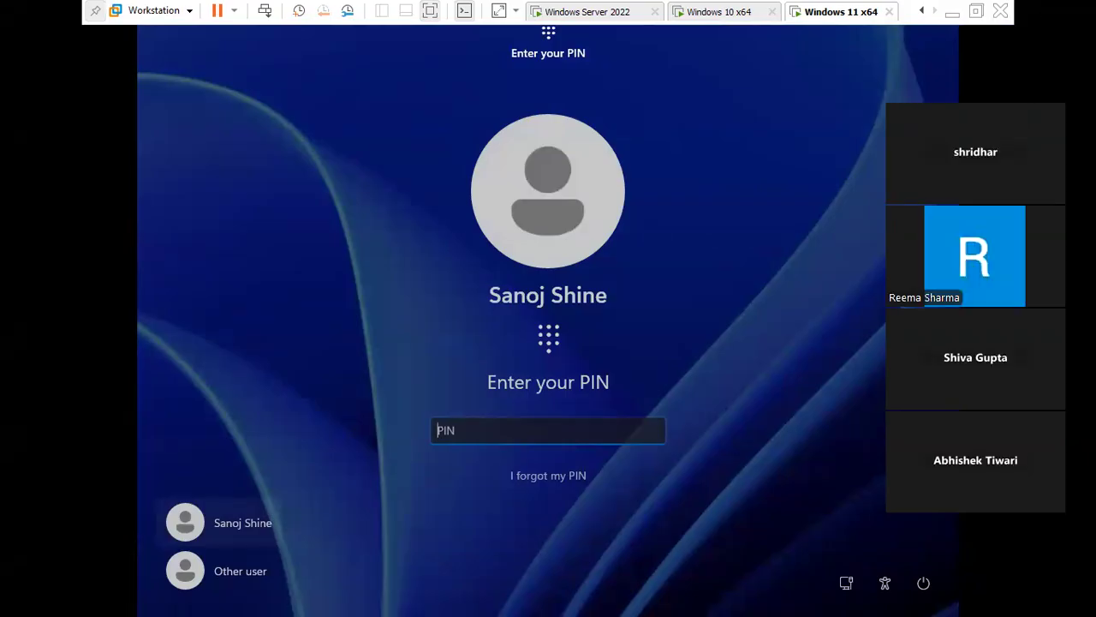
click(506, 430)
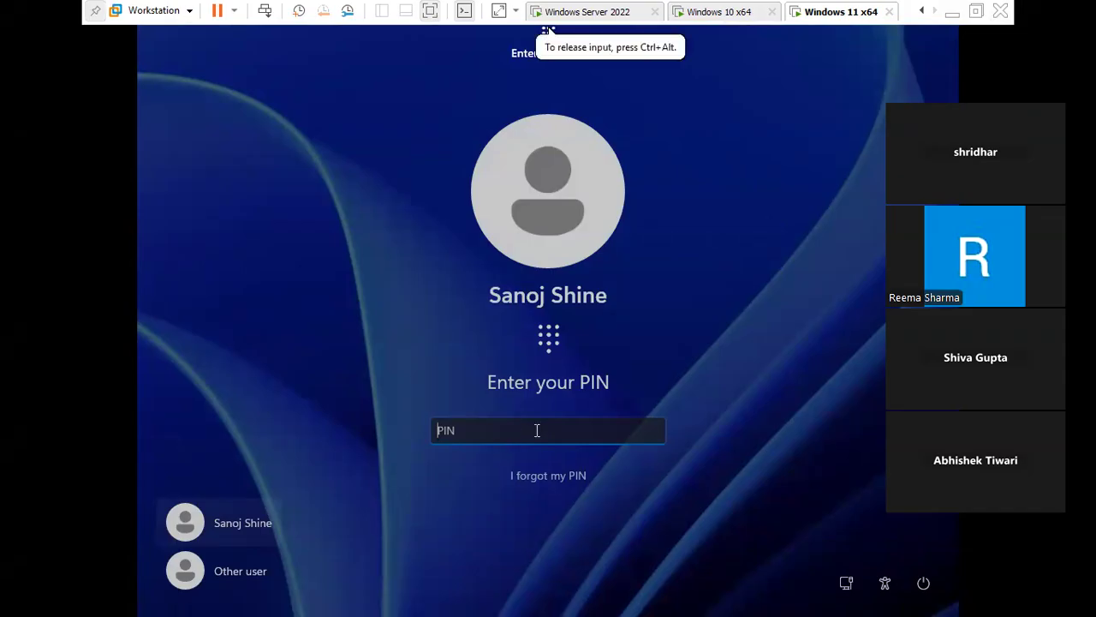
text(1234)
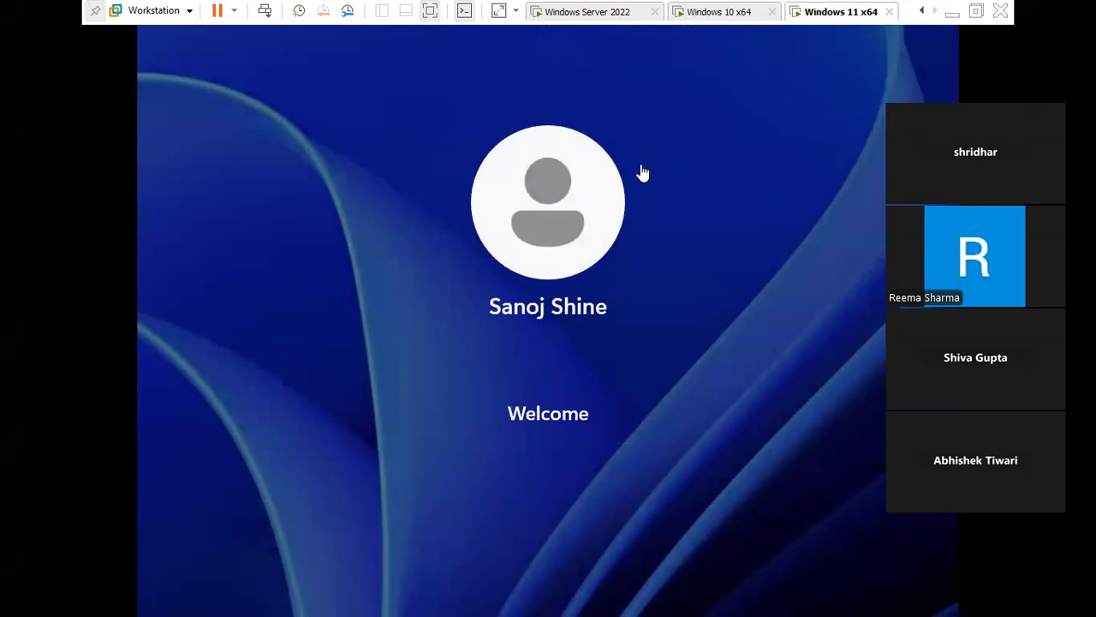
click(952, 11)
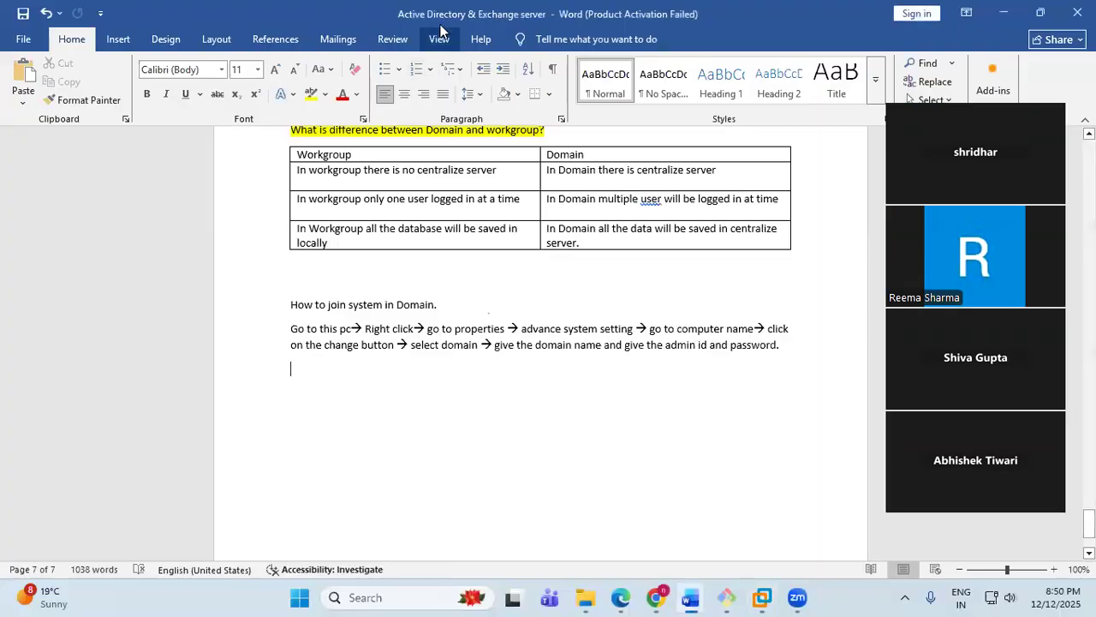
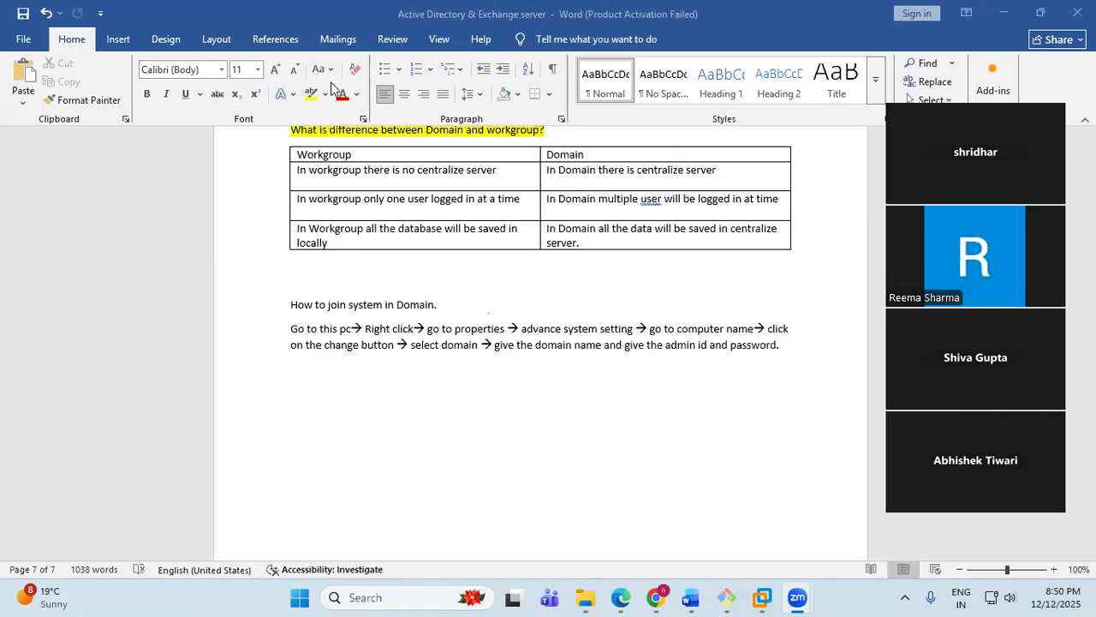
- On the Windows 11 x64 VM, launch Command Prompt by searching 'cmd' from Start, and move its window into view
mouse_move(764, 598)
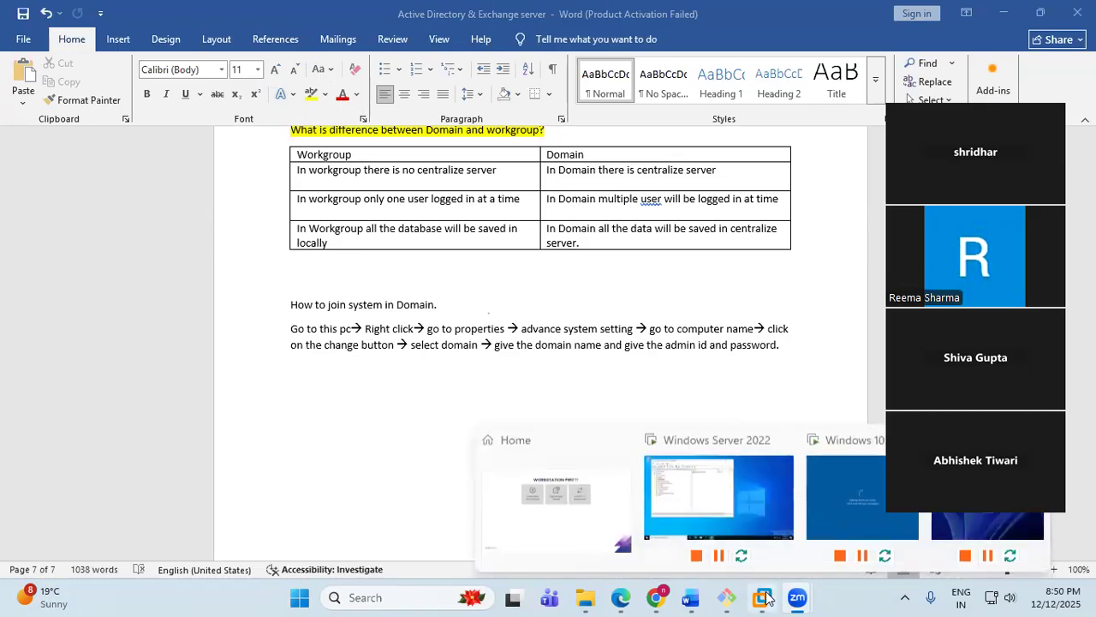
click(939, 528)
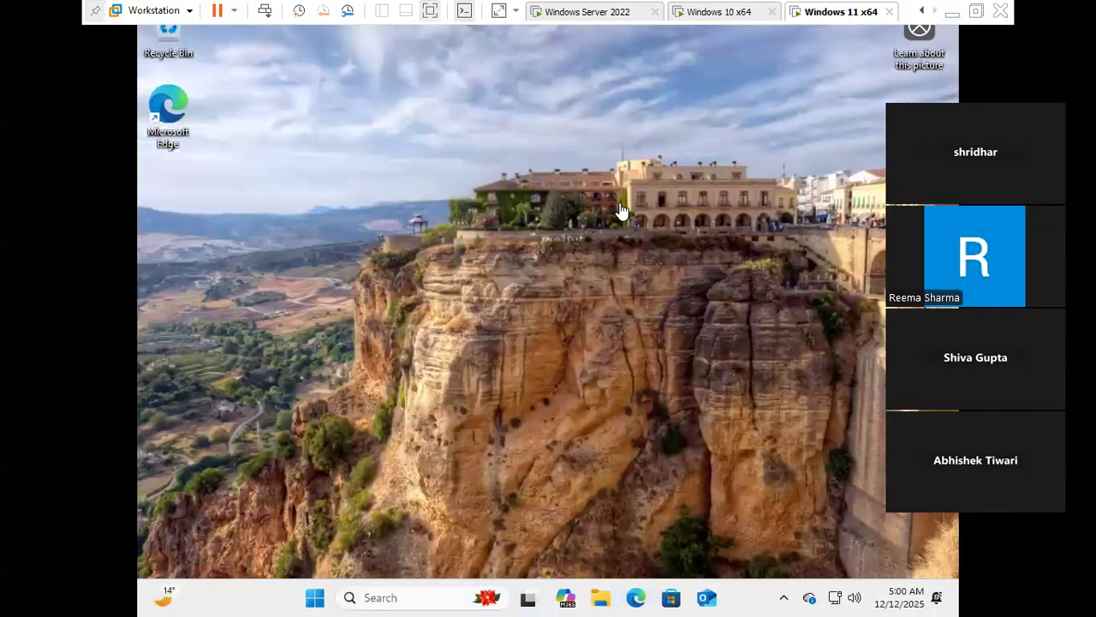
click(316, 606)
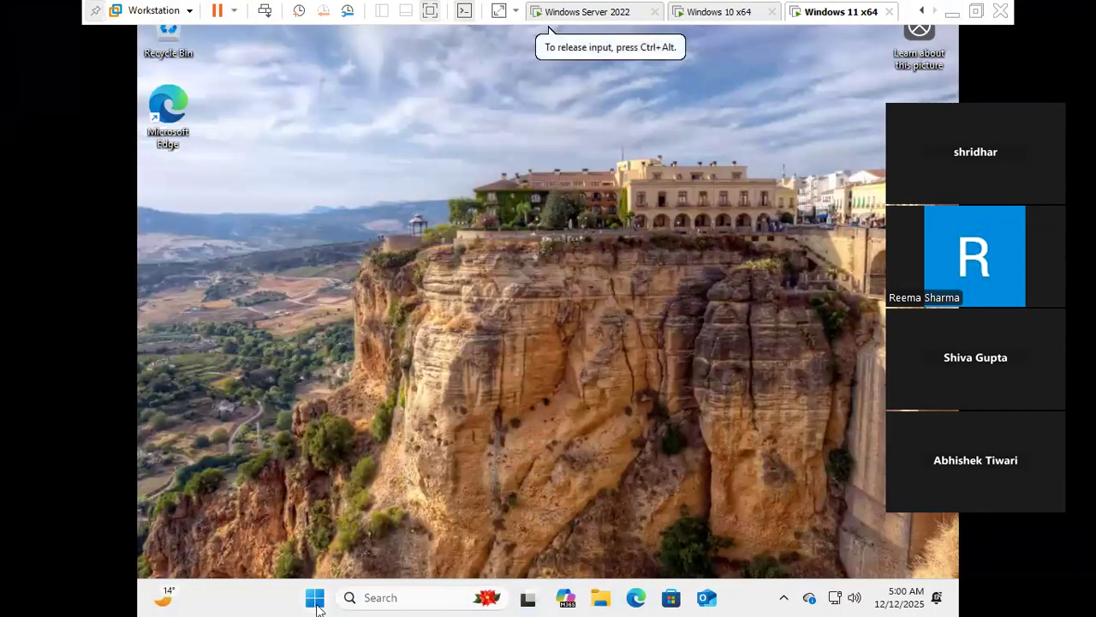
click(315, 600)
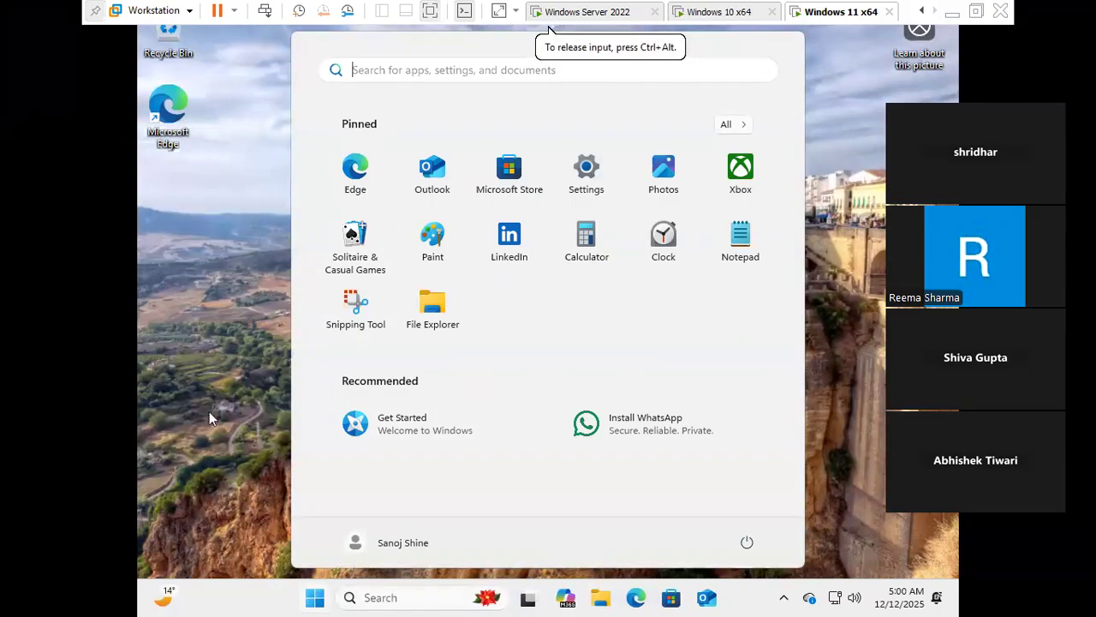
click(370, 600)
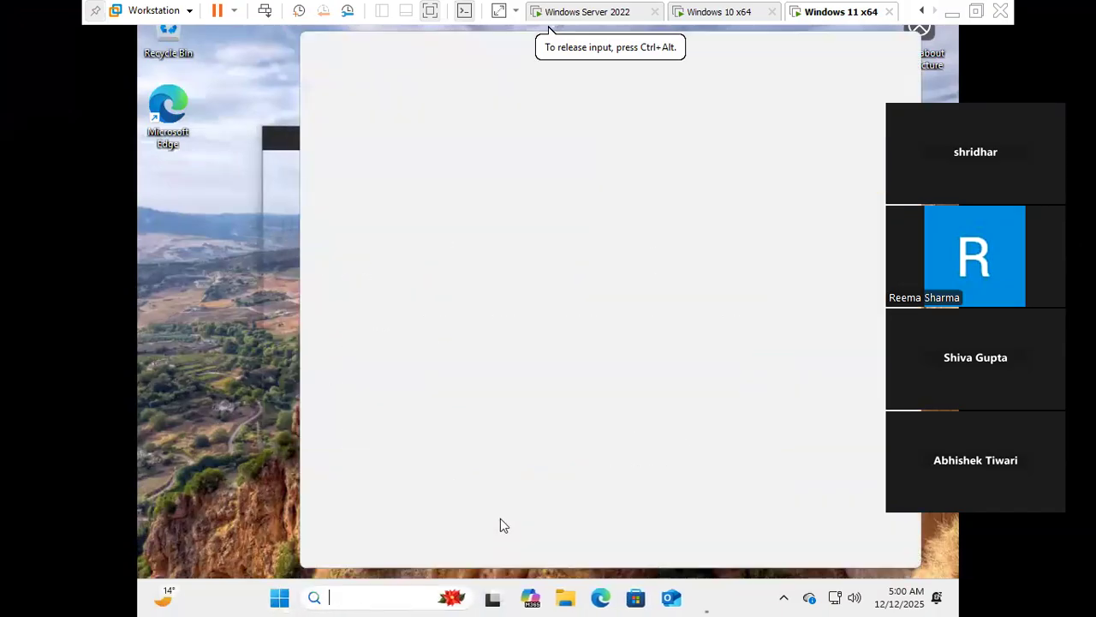
text(cmd)
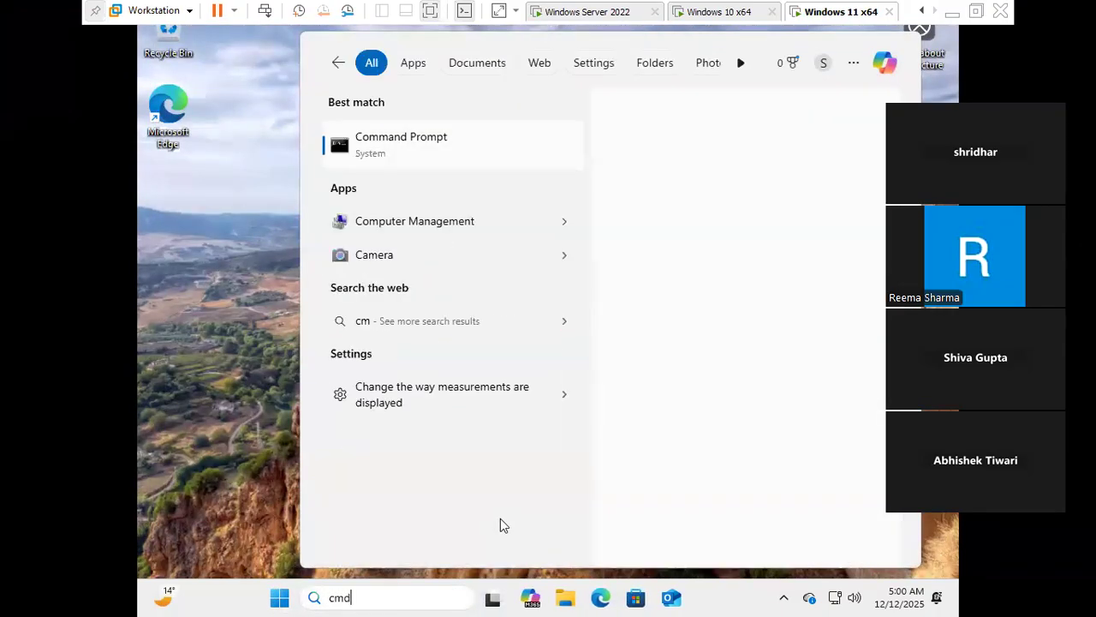
key(Return)
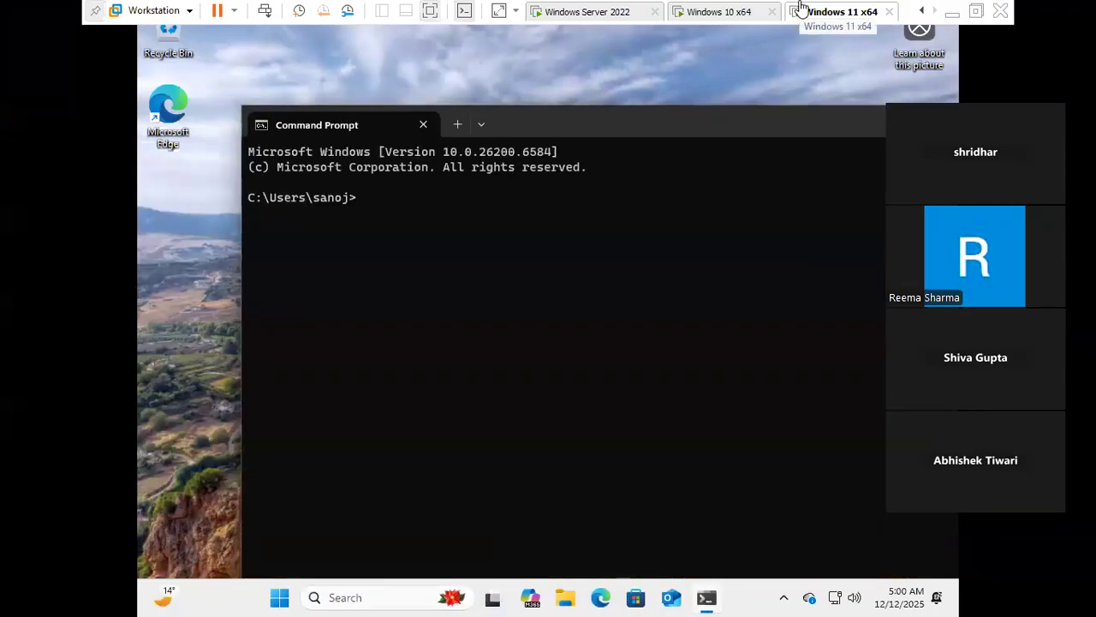
drag(632, 125, 525, 100)
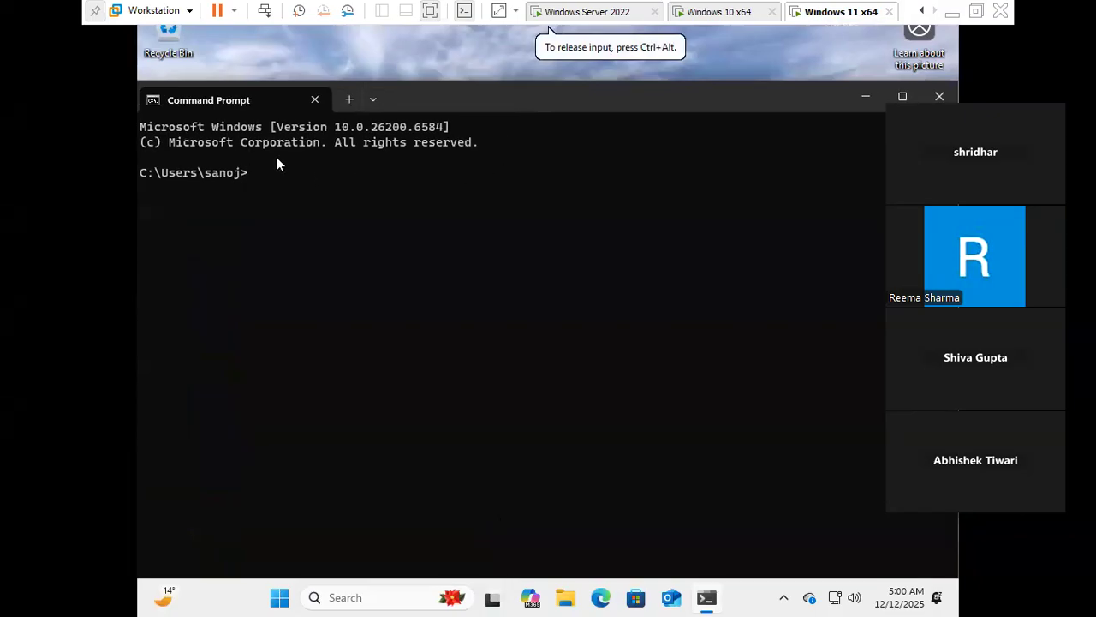
- Run hostname to show DESKTOP-JOH3V49, copy it, and check it in the server's Computers container
text(hostn)
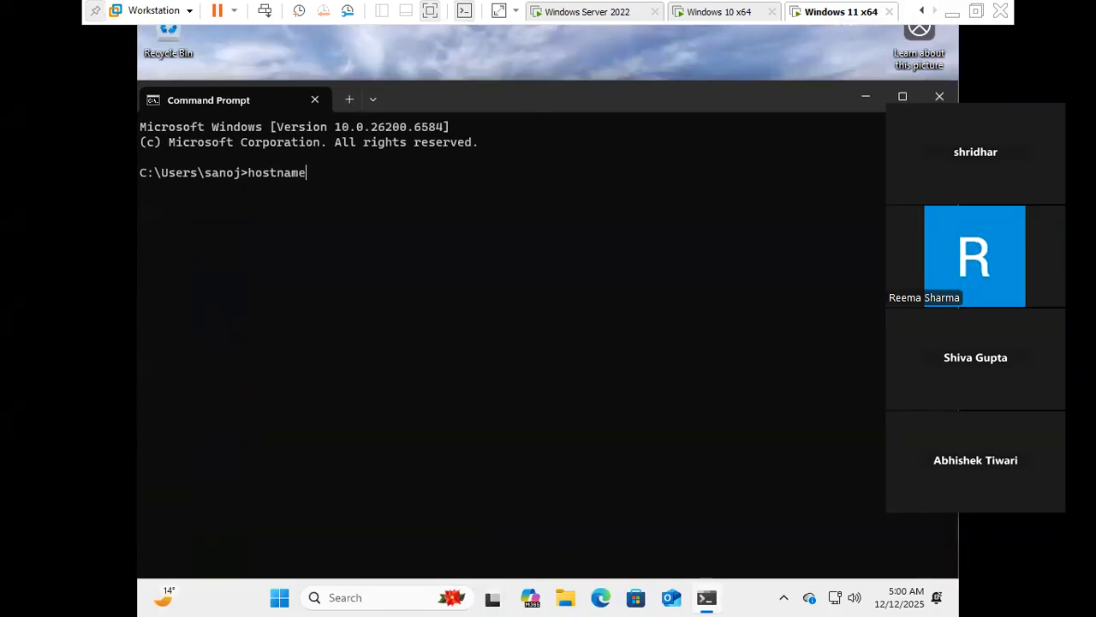
text(ame)
key(Return)
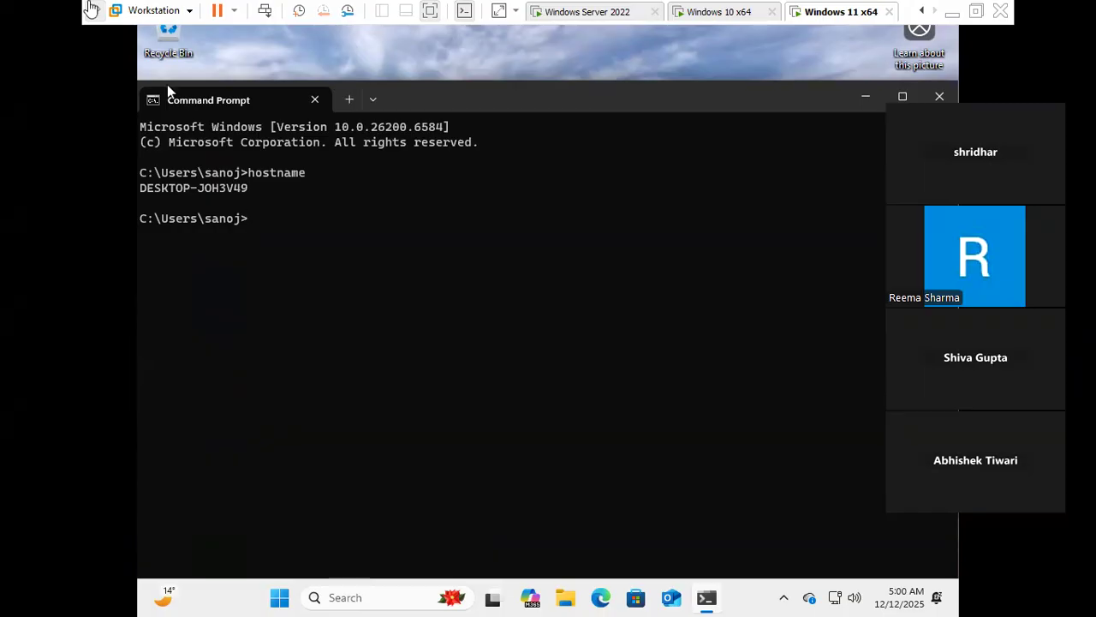
drag(180, 191, 152, 193)
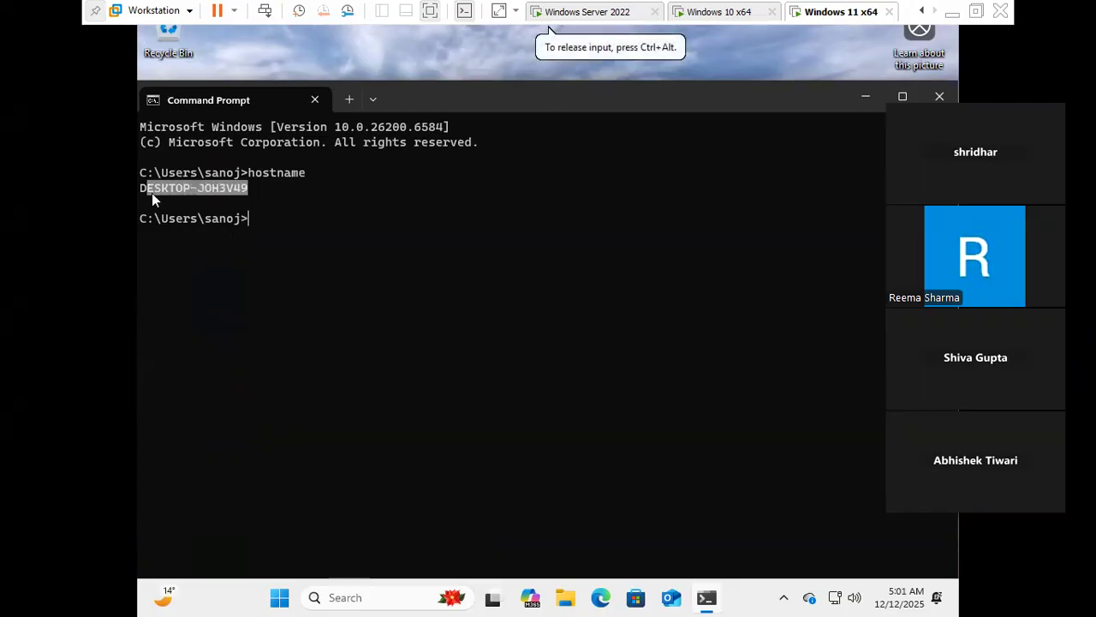
right_click(180, 189)
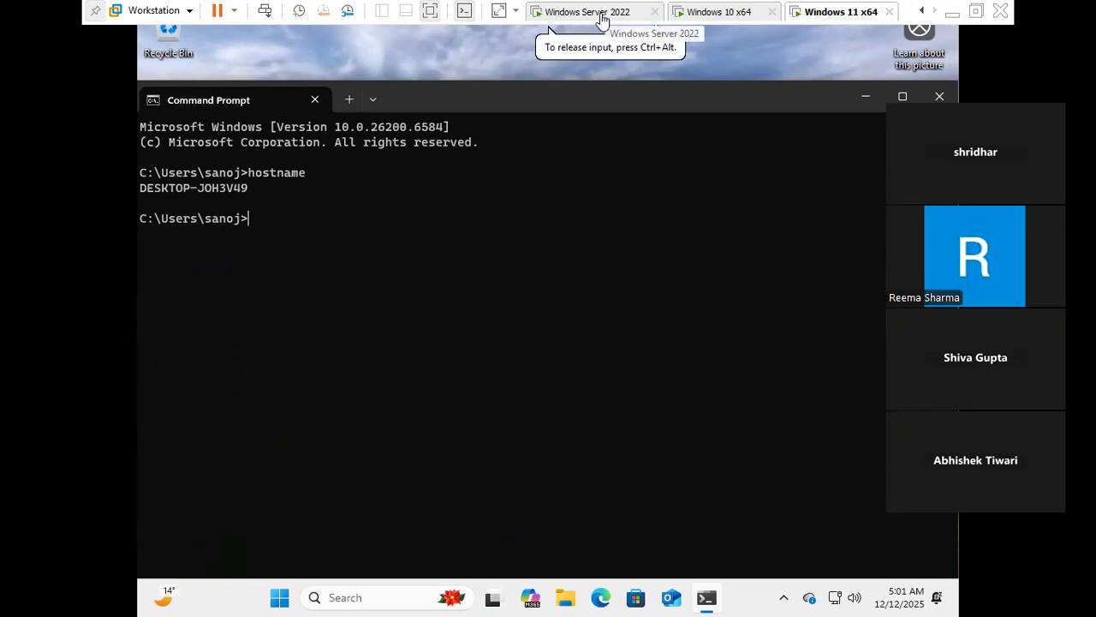
click(602, 18)
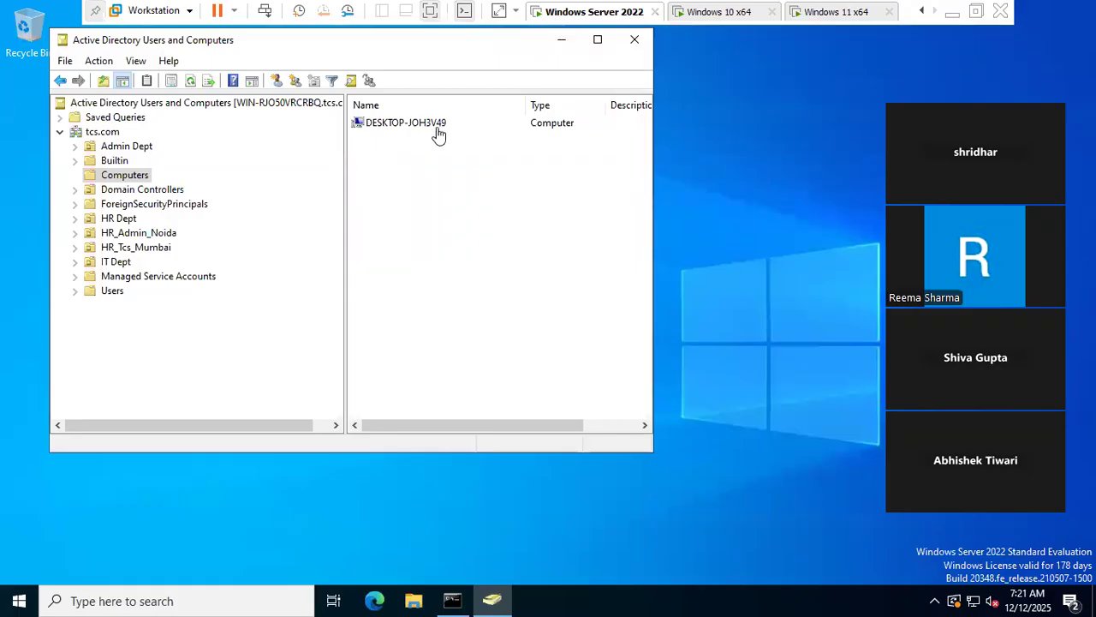
click(823, 12)
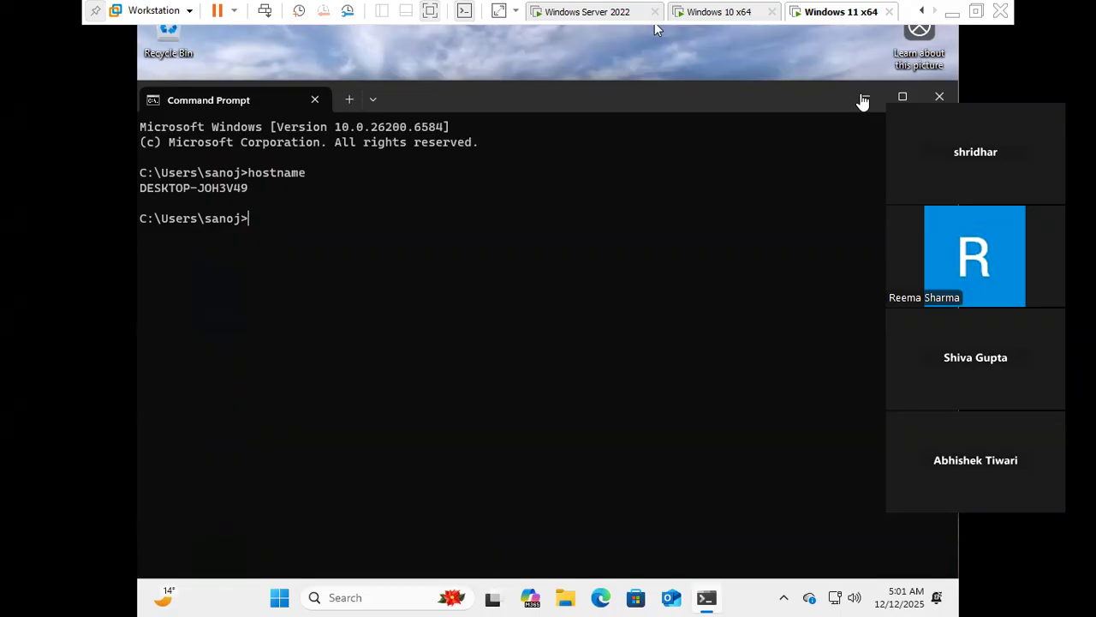
- Open File Explorer on Windows 11 and briefly check the Word notes
click(565, 599)
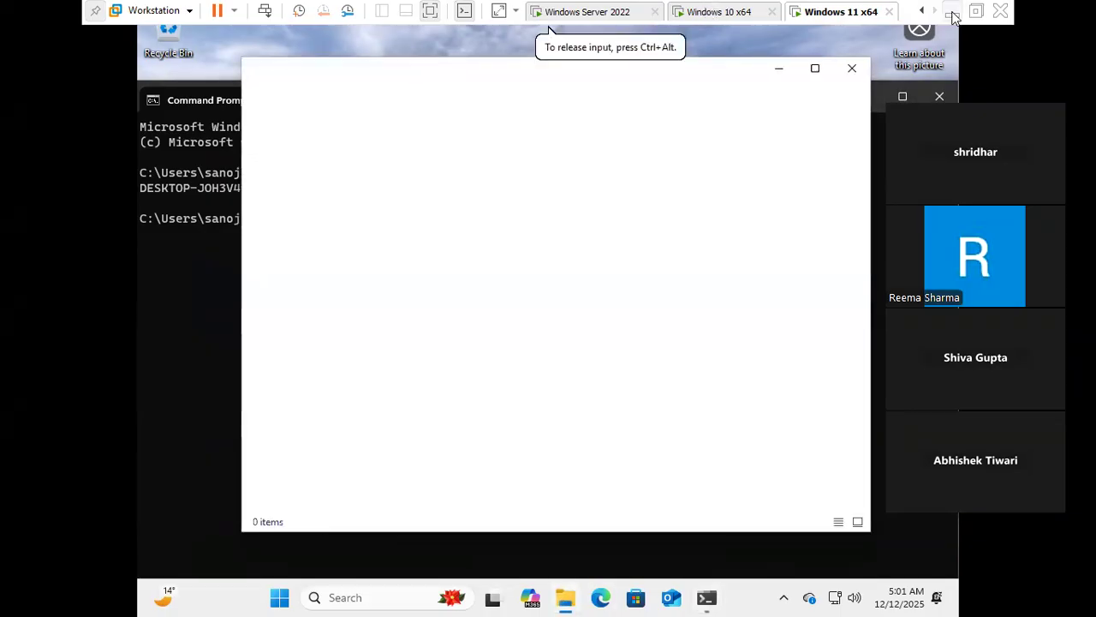
click(952, 14)
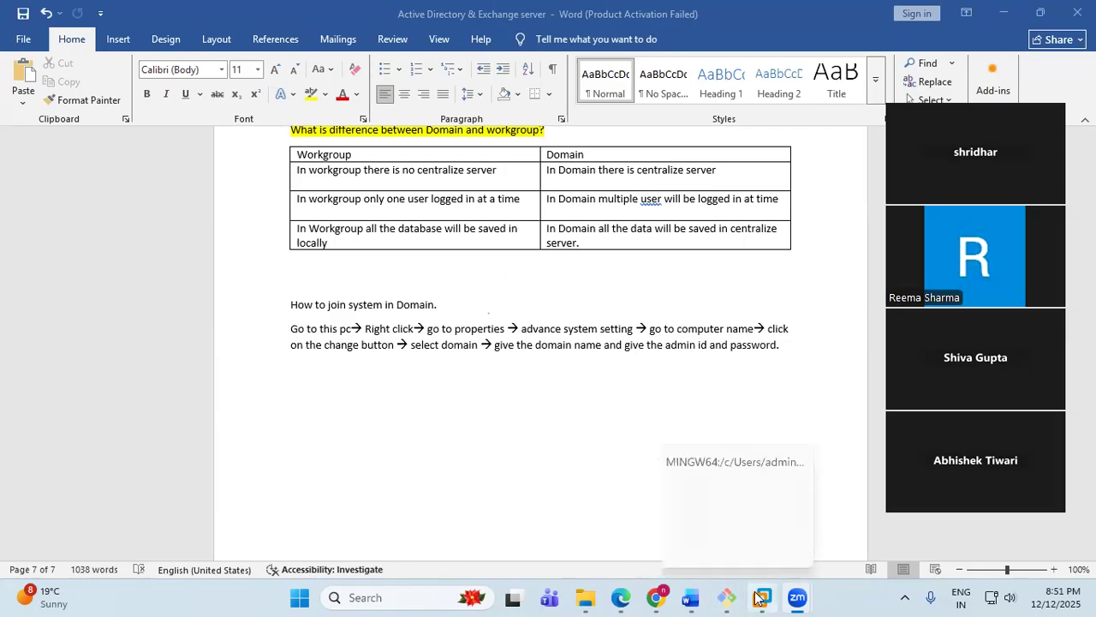
click(823, 494)
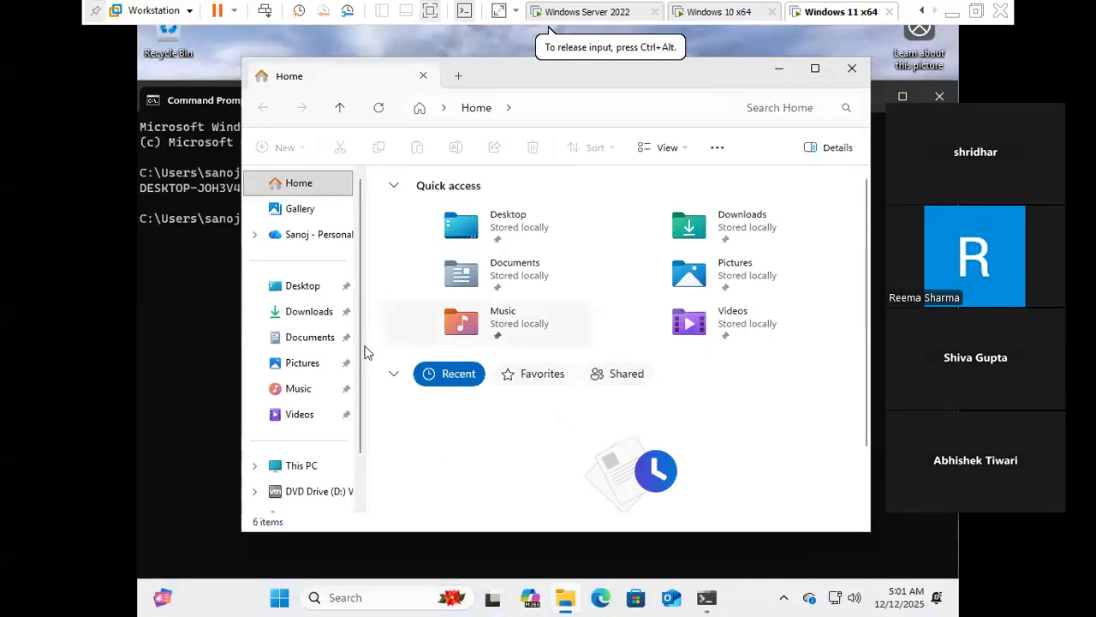
- Open This PC's Properties and go to Advanced system settings from the About page
click(301, 470)
right_click(300, 469)
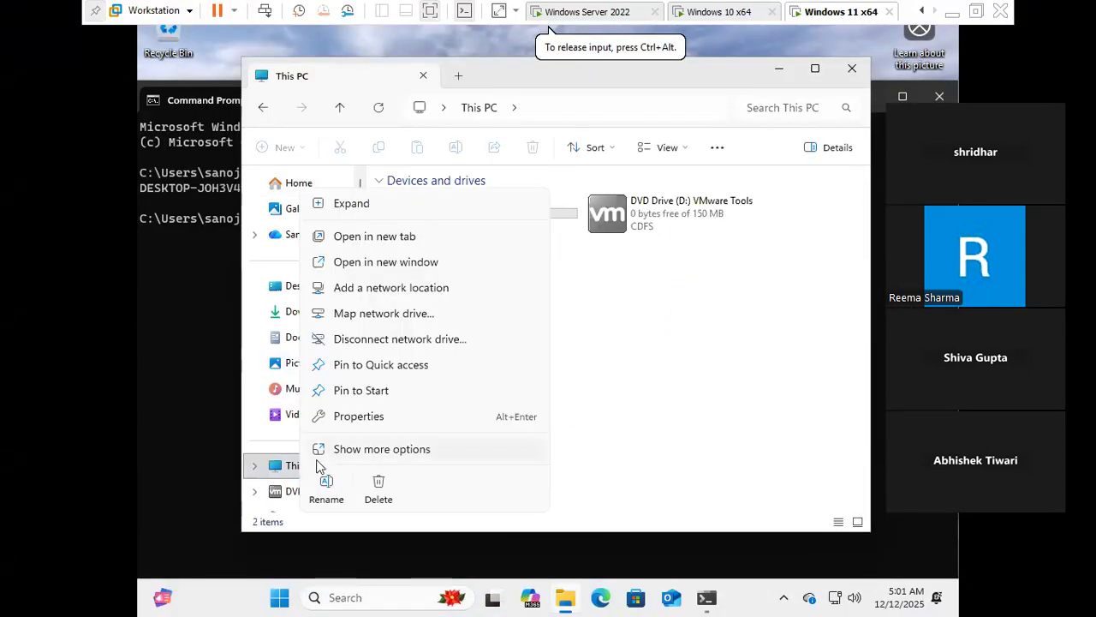
click(374, 454)
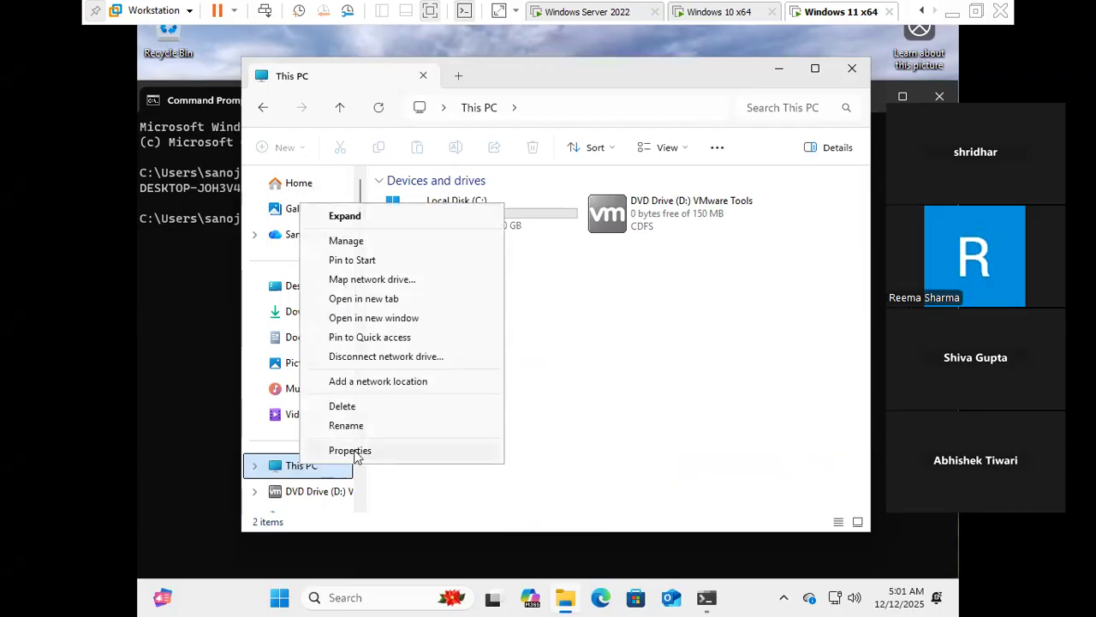
click(374, 451)
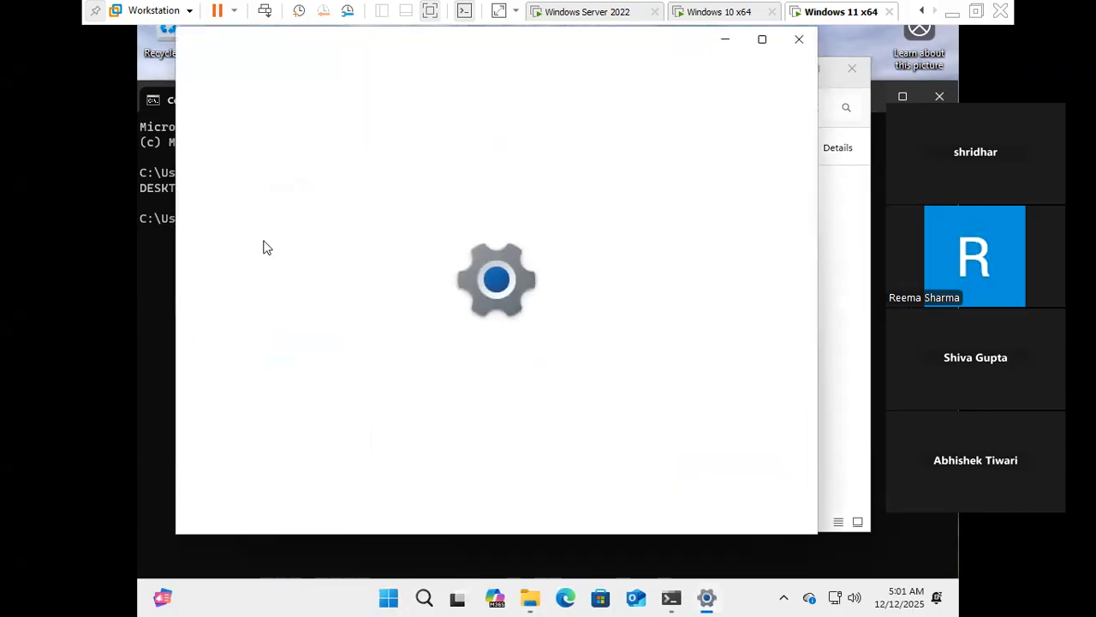
scroll(515, 409, down, 1)
scroll(516, 409, down, 10)
click(596, 336)
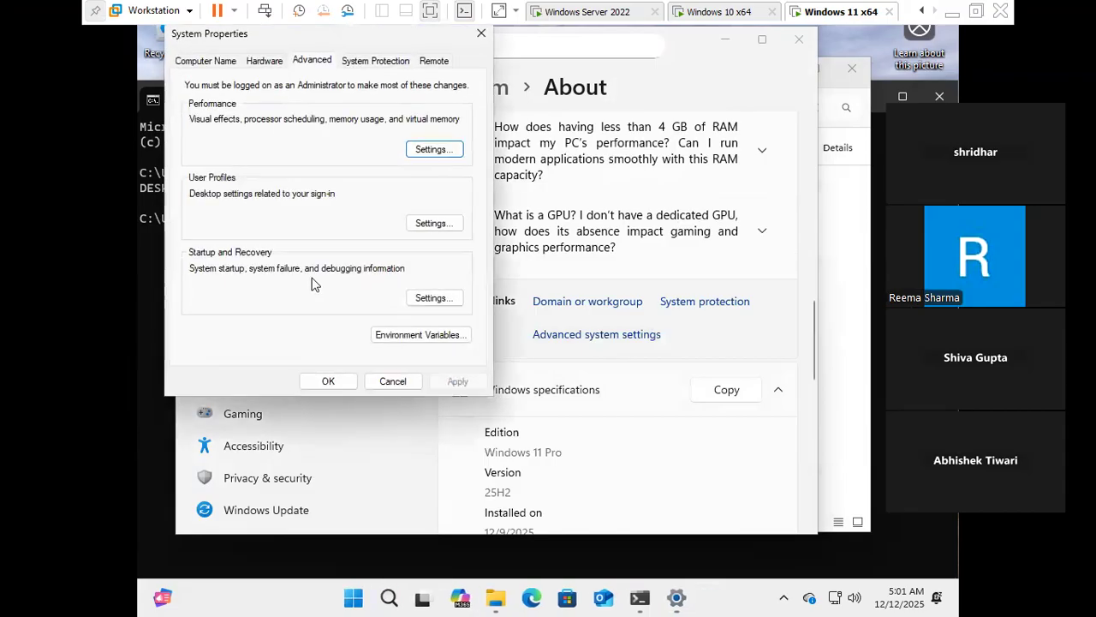
- Check the Computer Name tab shows domain tcs.com without changing anything, then view the Windows 10 VM
click(227, 67)
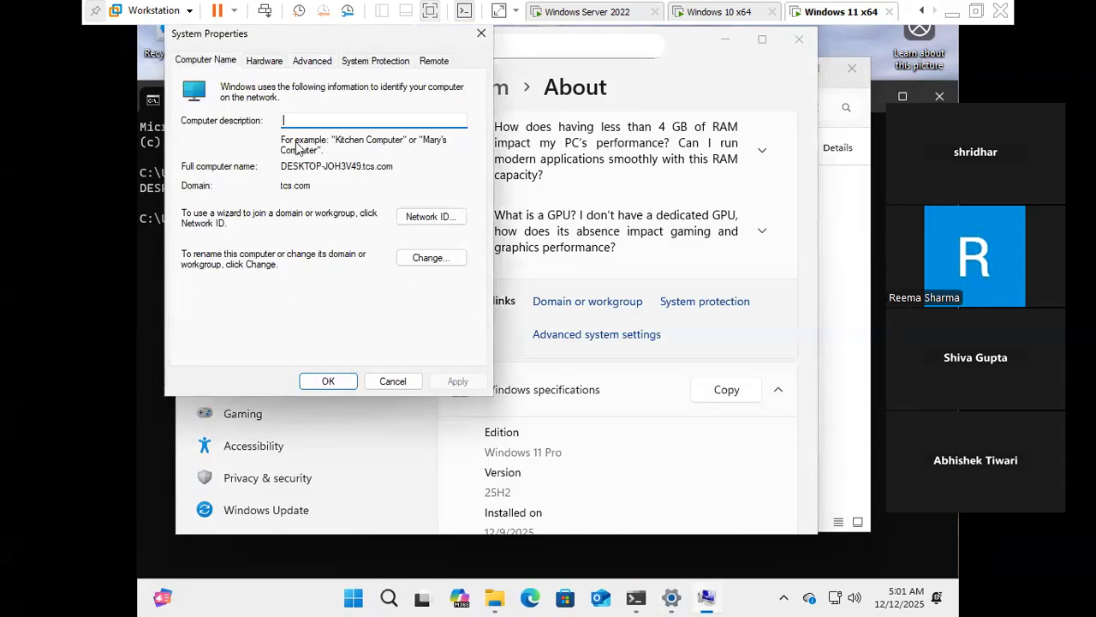
click(423, 259)
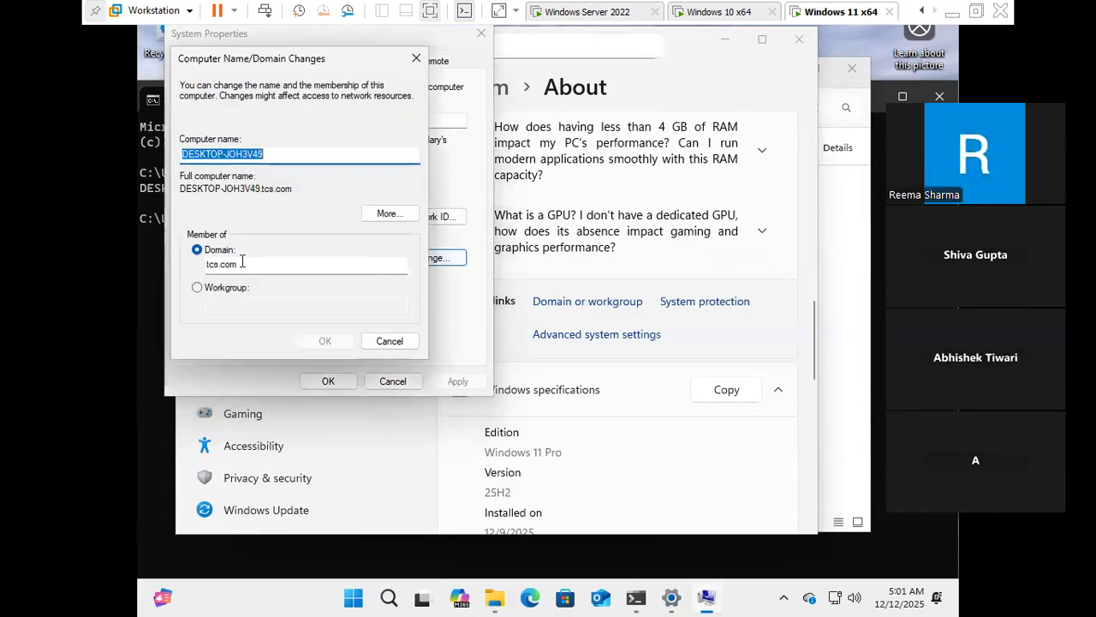
click(390, 341)
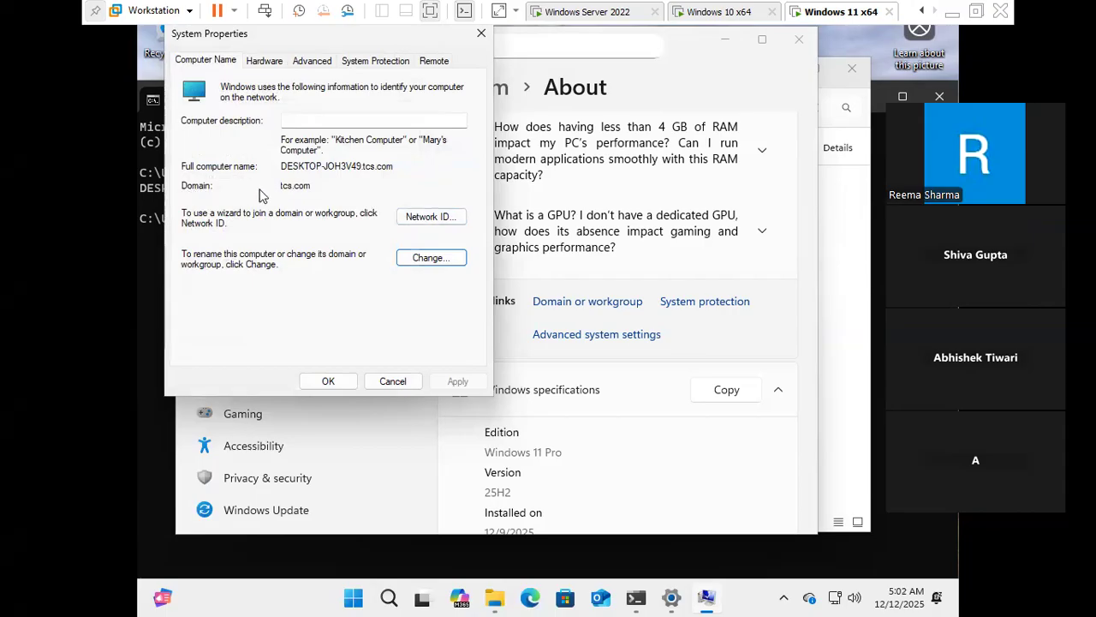
drag(319, 188, 280, 188)
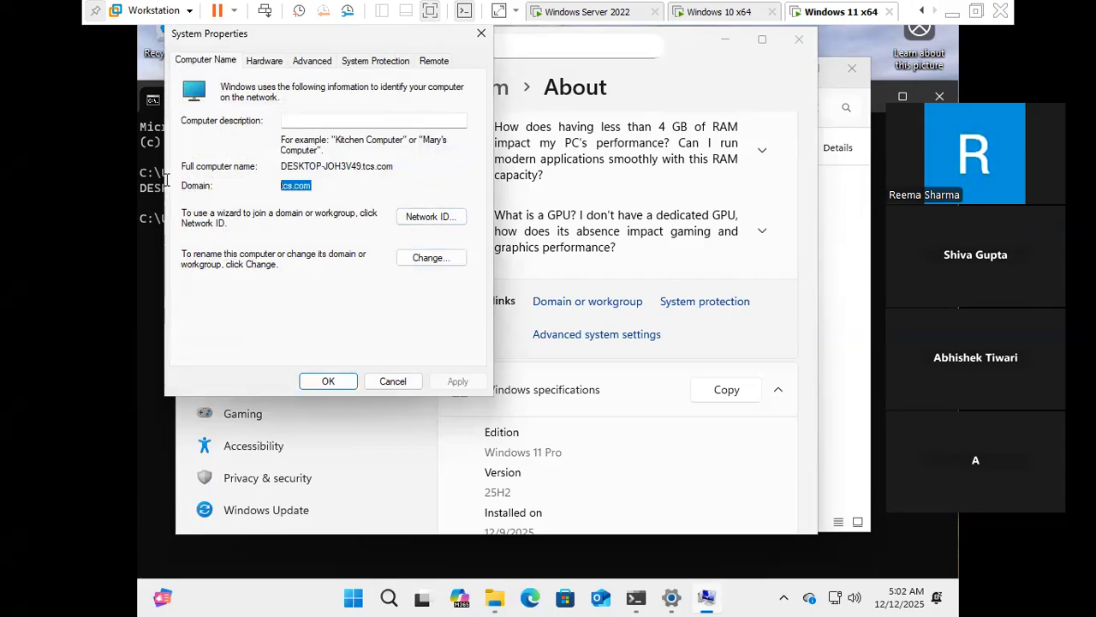
click(717, 13)
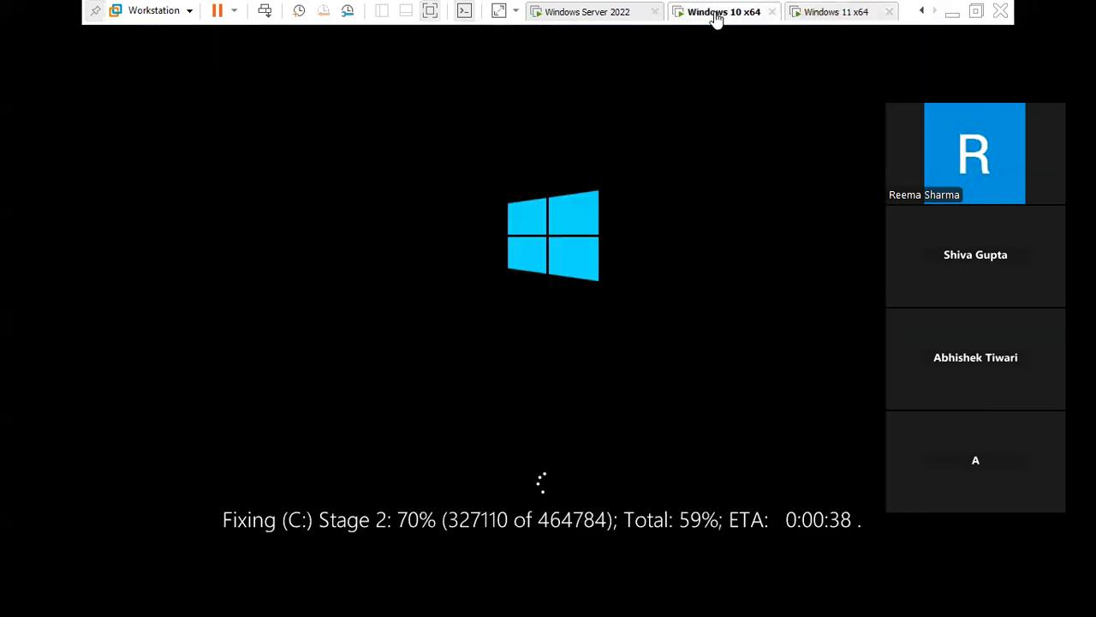
- On Windows 11, highlight the full computer name and the tcs.com domain in System Properties
click(816, 12)
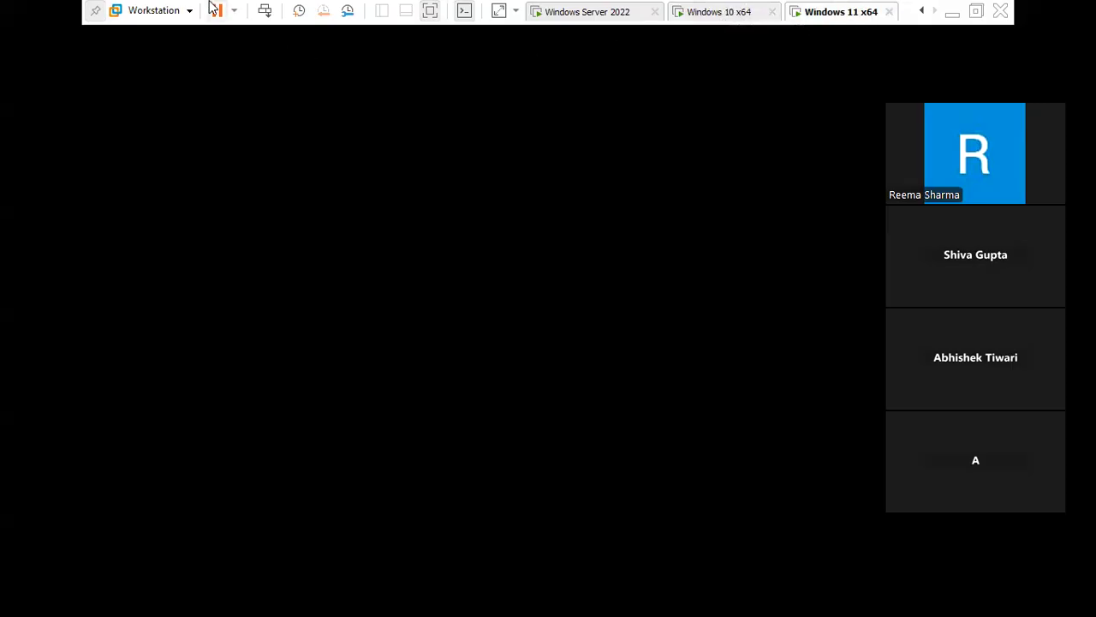
click(266, 12)
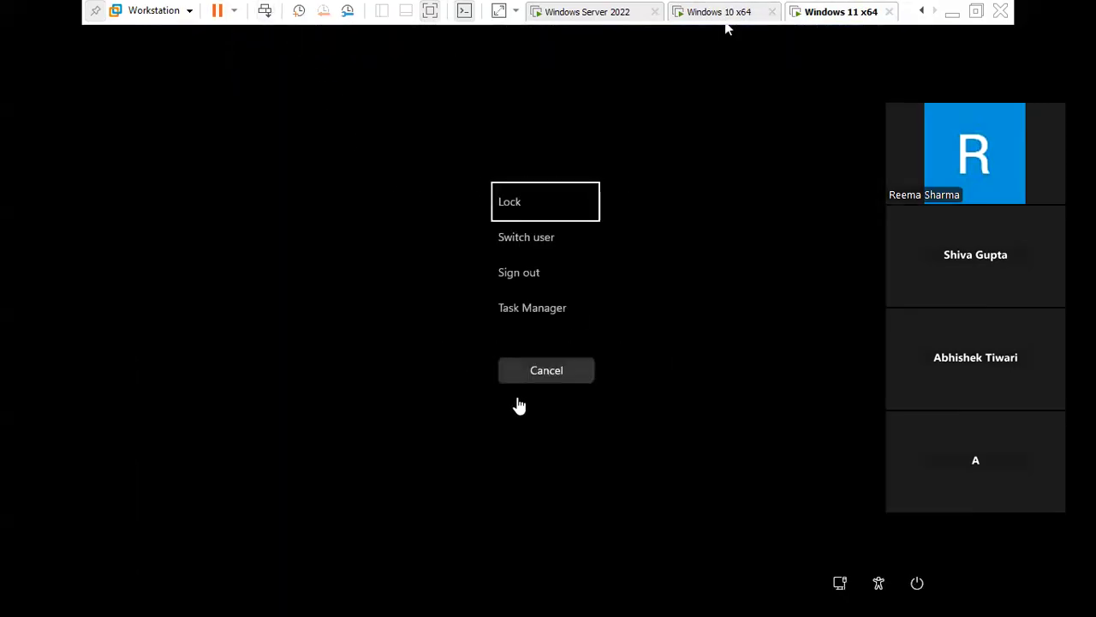
click(504, 374)
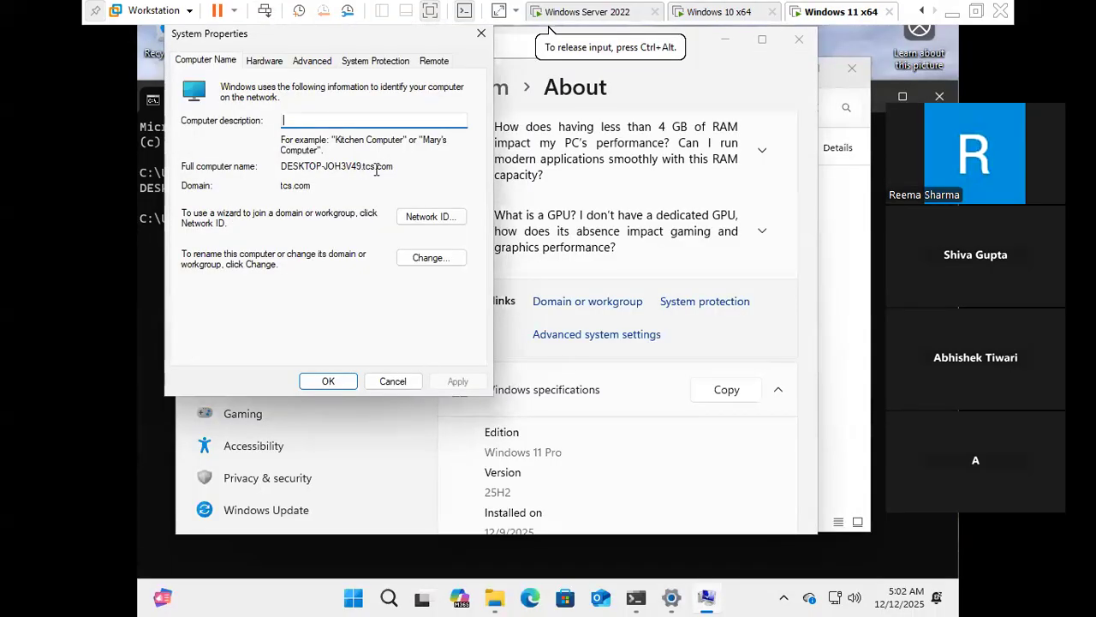
drag(403, 169, 231, 170)
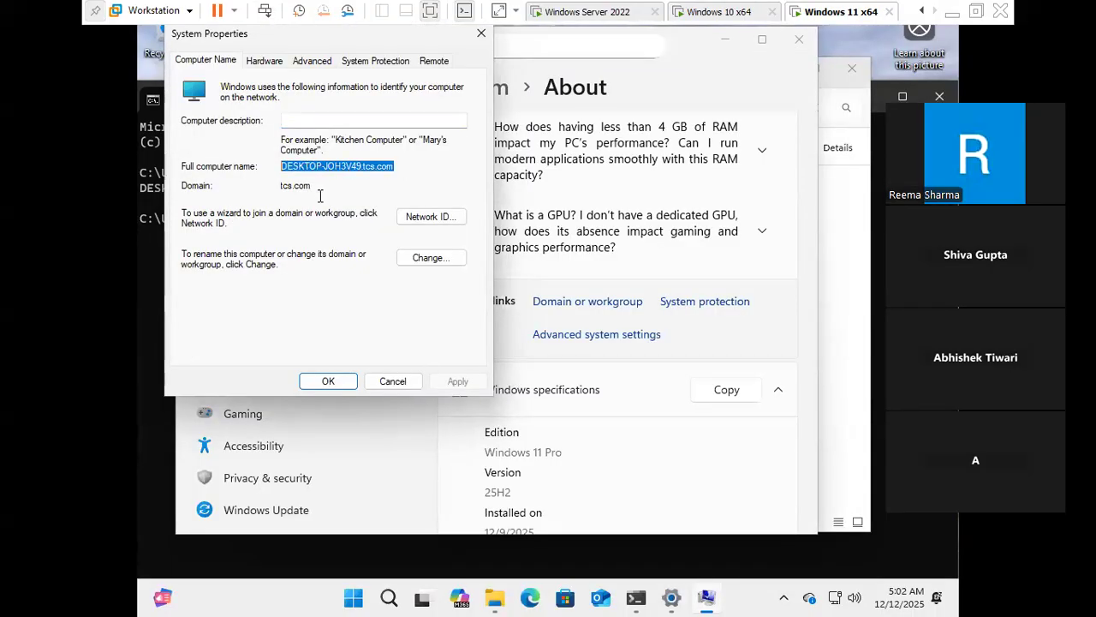
drag(318, 186, 230, 189)
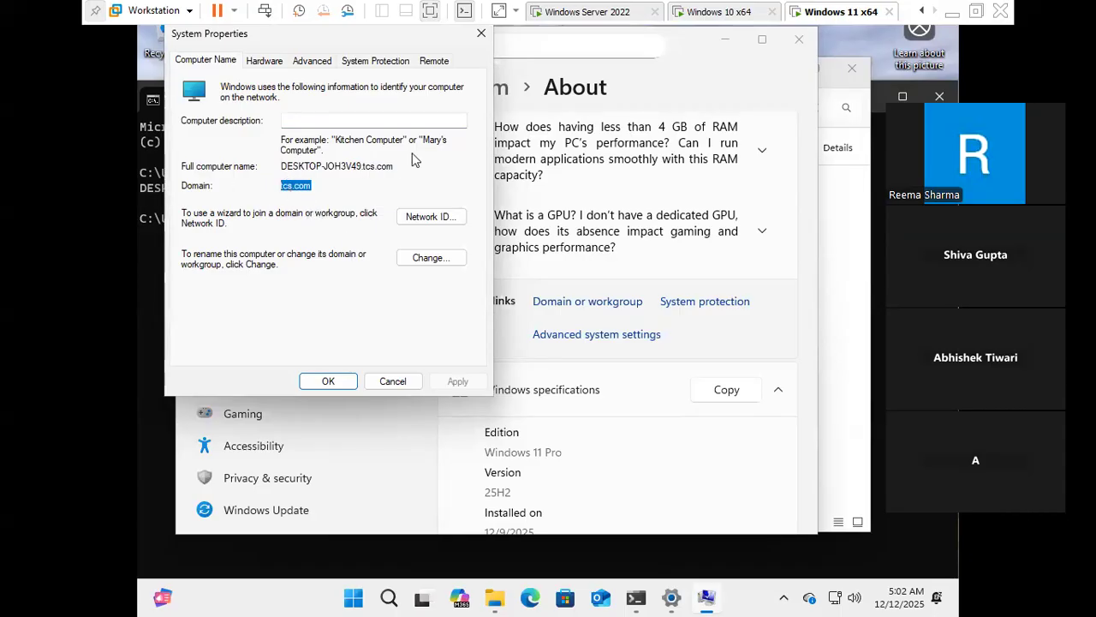
click(205, 62)
- Cycle through the VM tabs and end on Windows Server 2022 showing the tcs.com domain contents
click(724, 12)
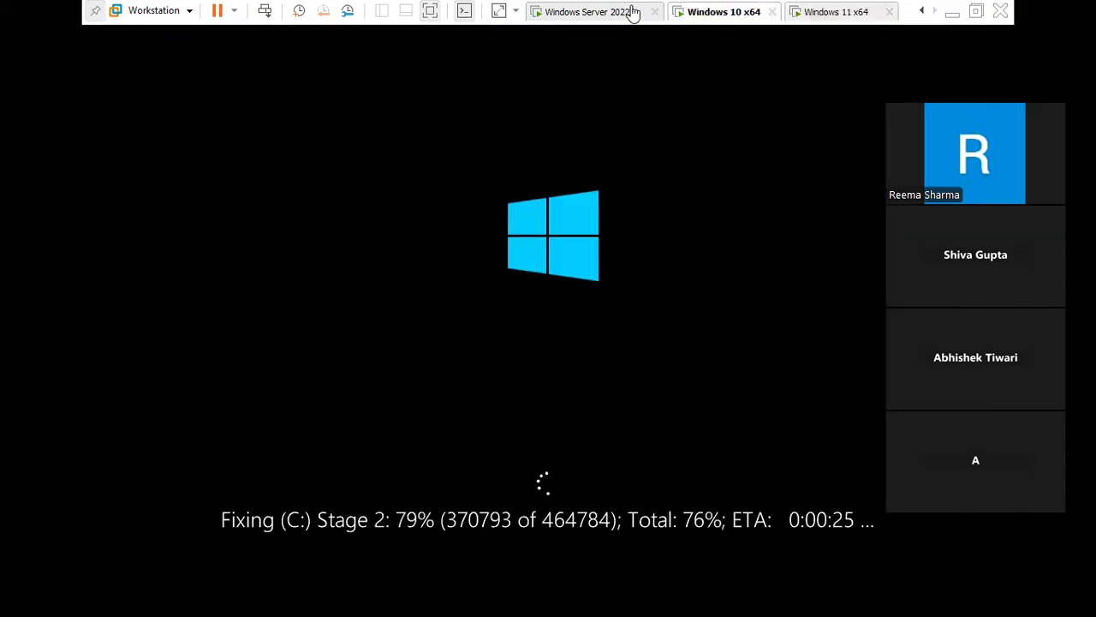
click(585, 10)
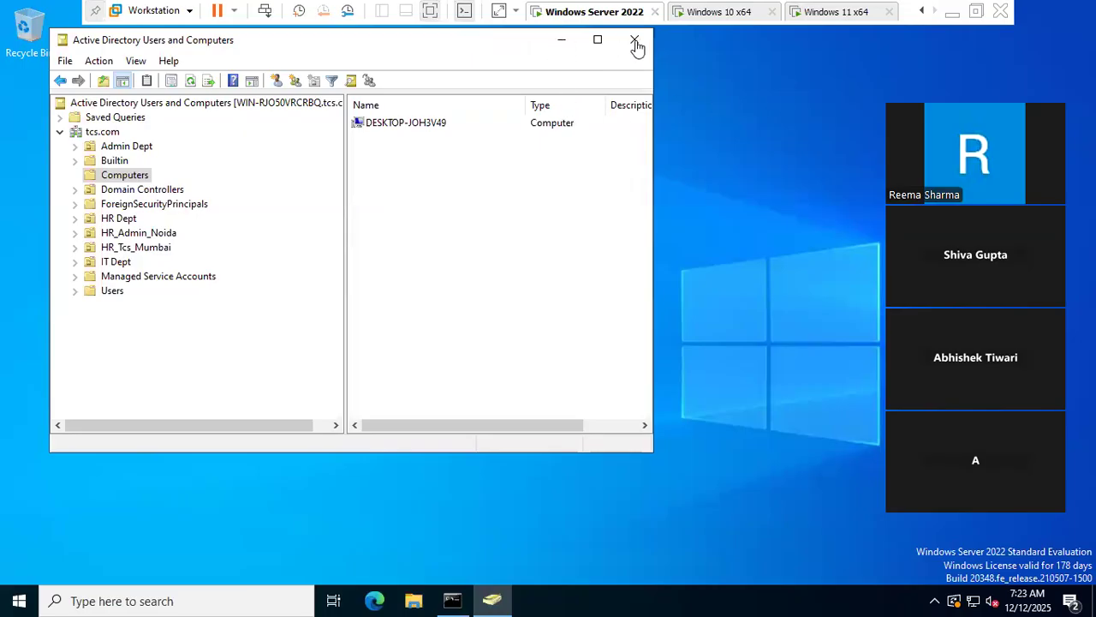
click(847, 11)
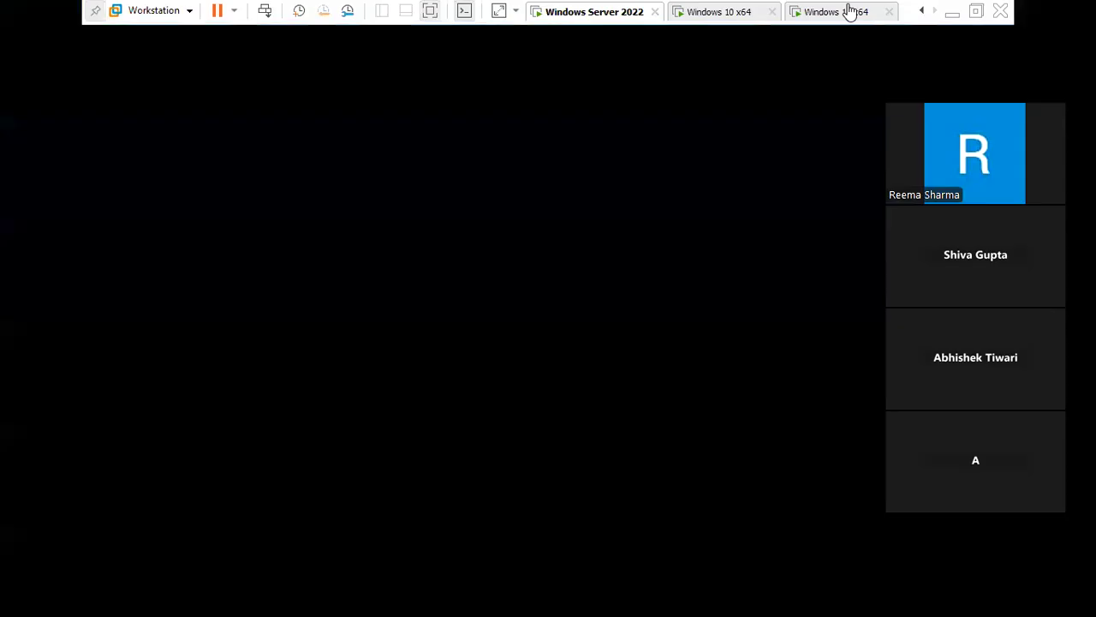
click(722, 12)
click(621, 12)
click(710, 11)
click(845, 11)
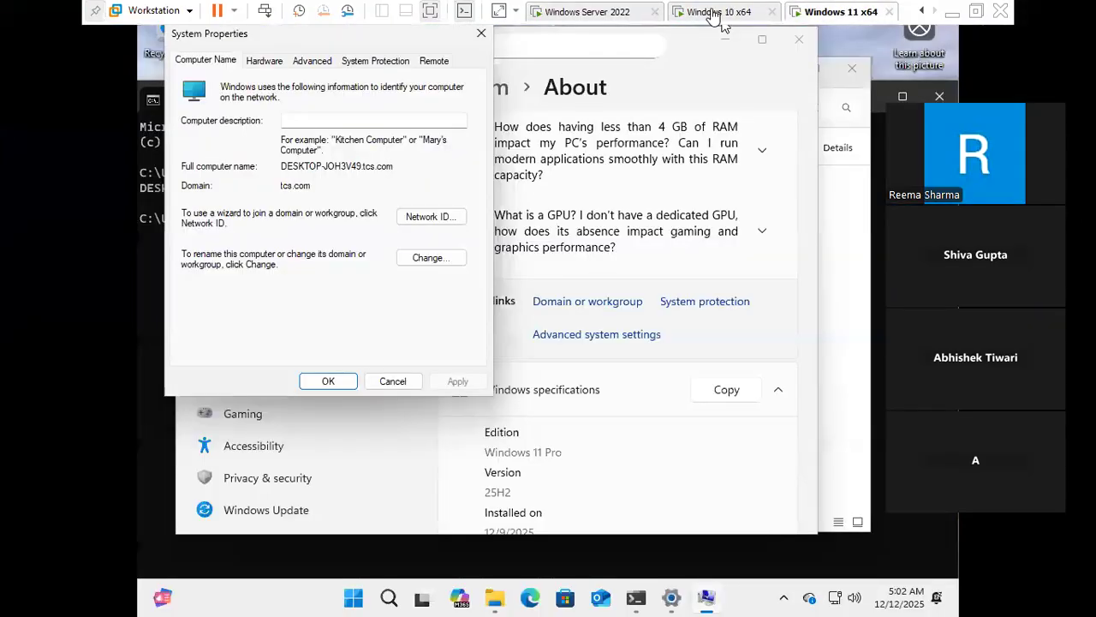
click(713, 12)
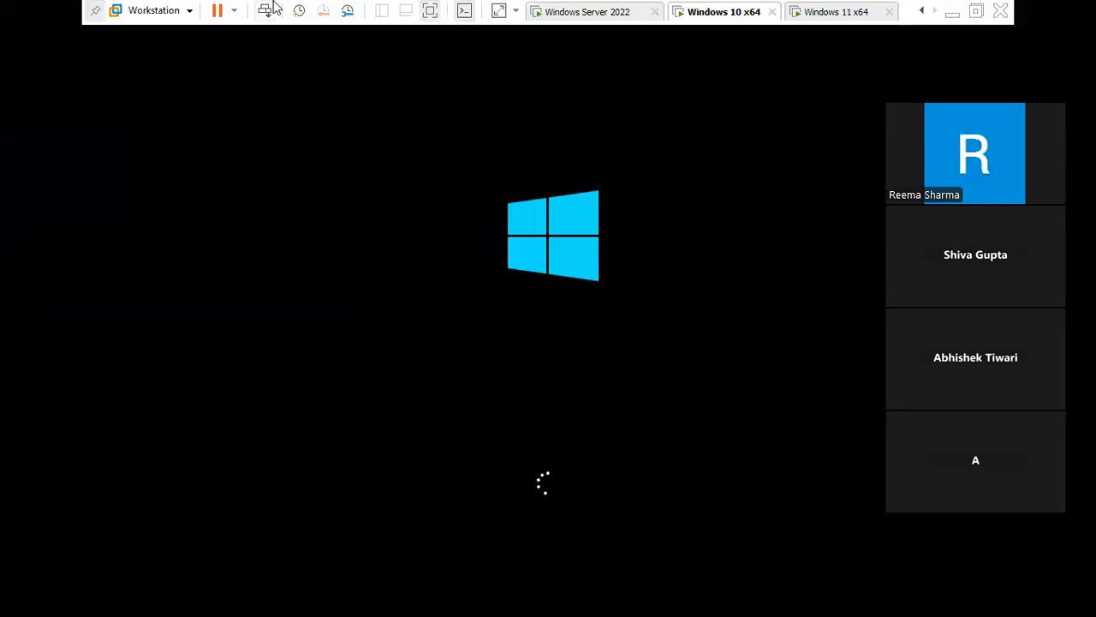
click(845, 12)
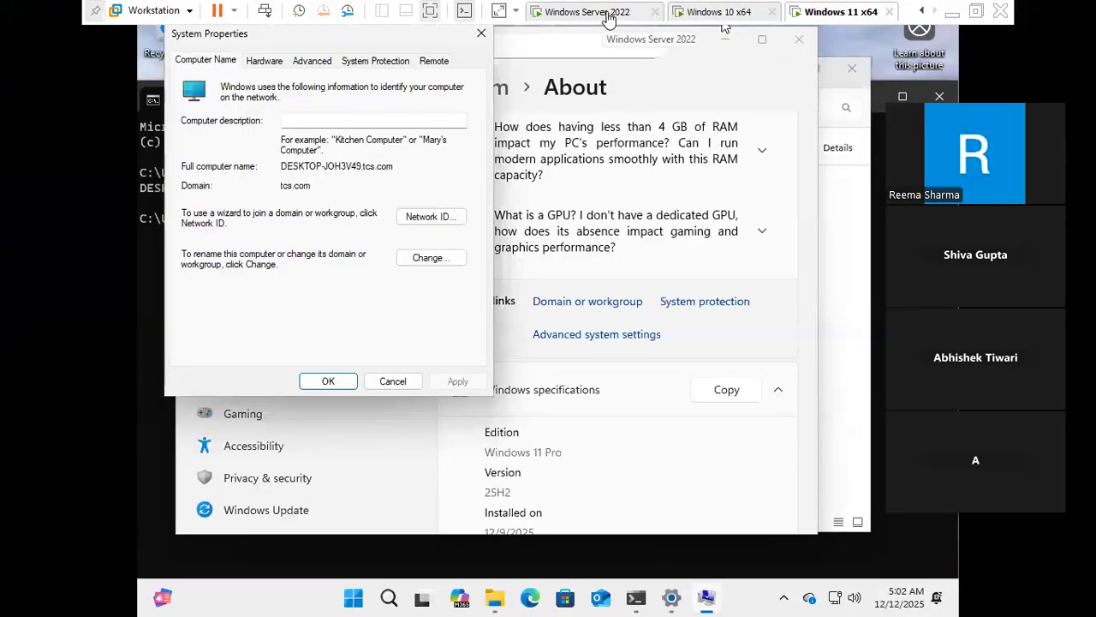
click(595, 13)
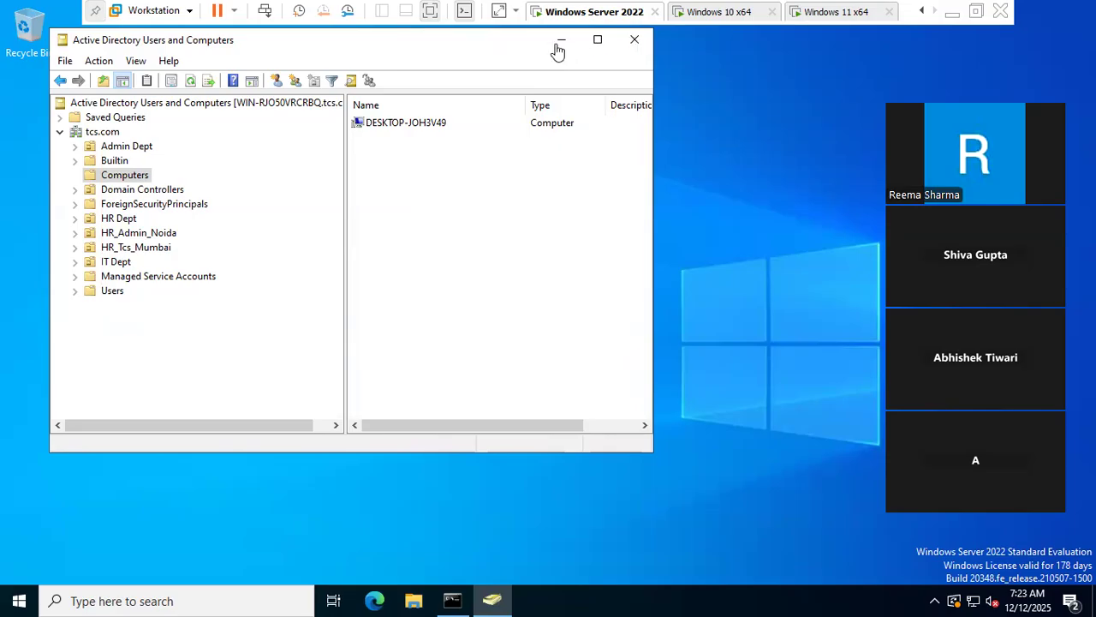
click(101, 133)
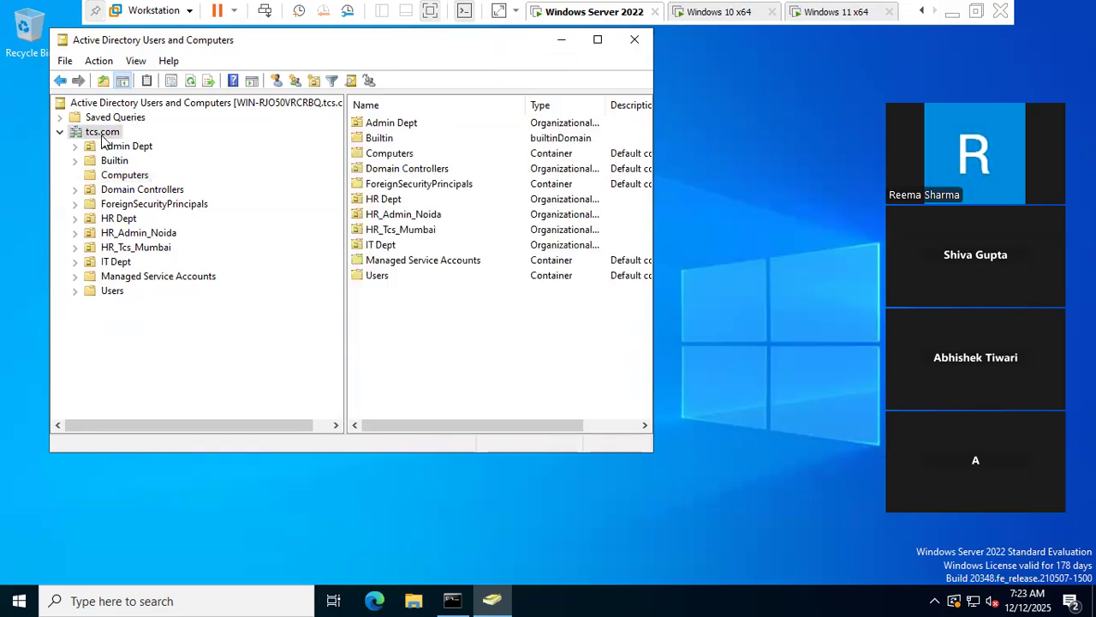
right_click(103, 133)
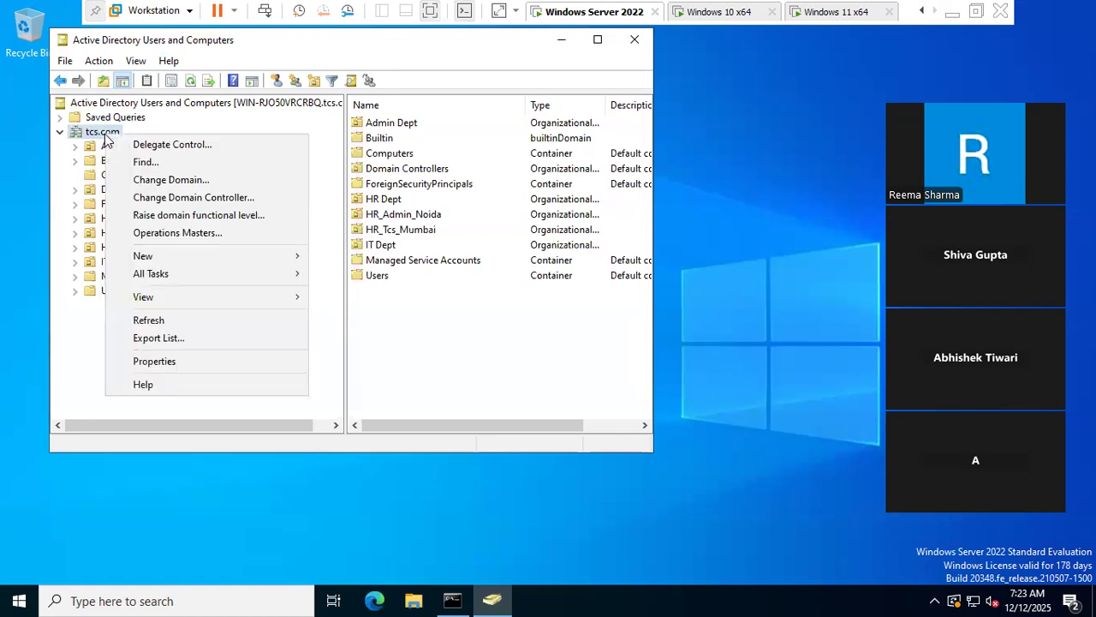
click(140, 162)
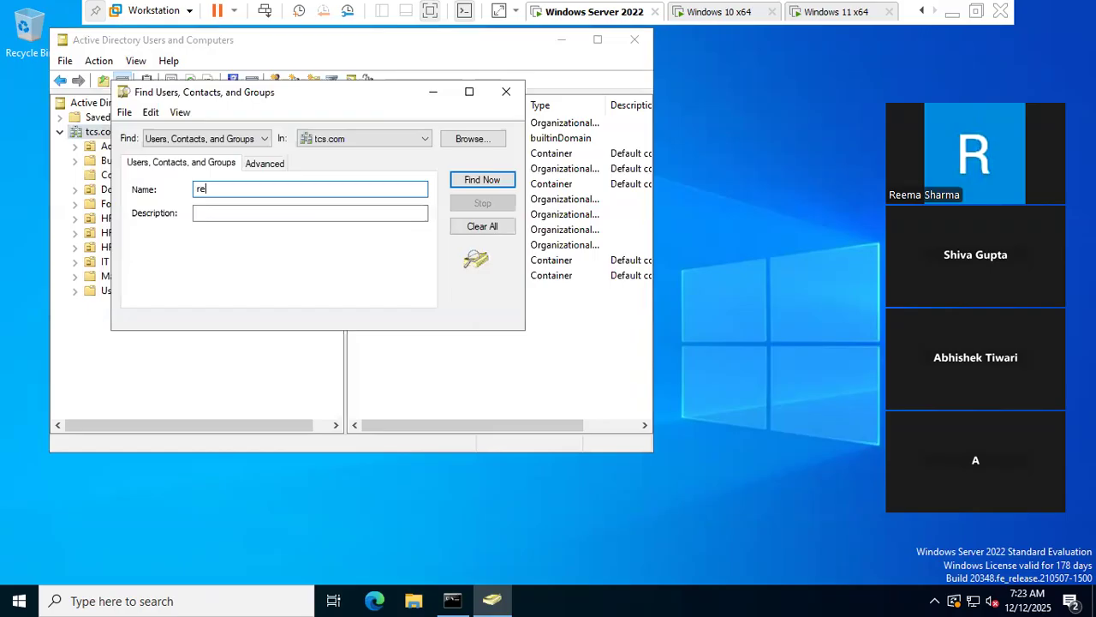
text(reema)
key(Return)
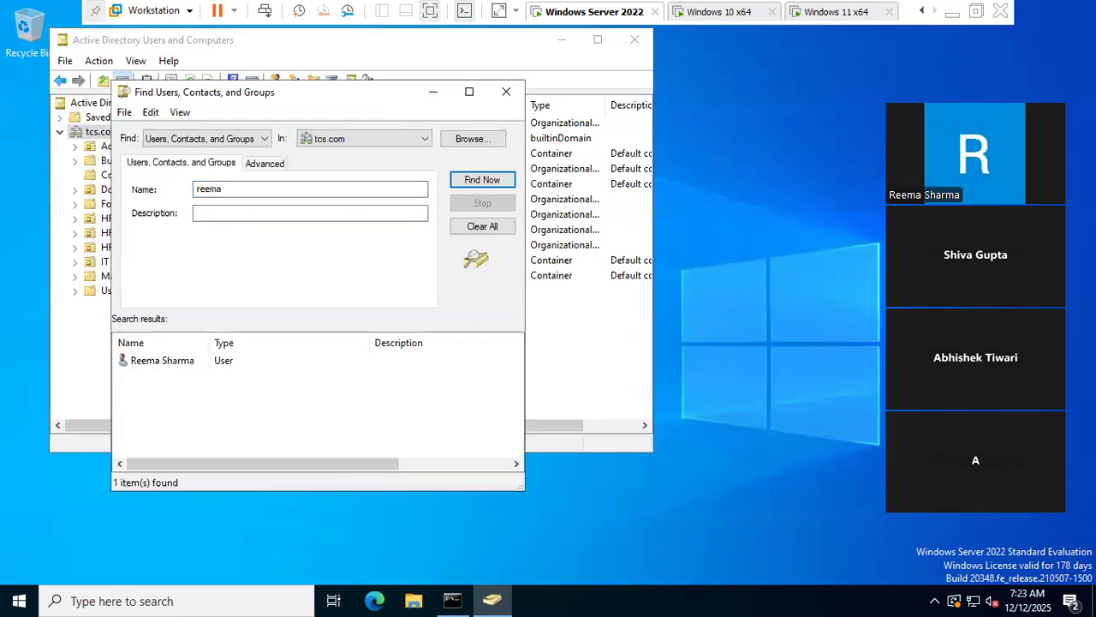
click(145, 364)
right_click(148, 365)
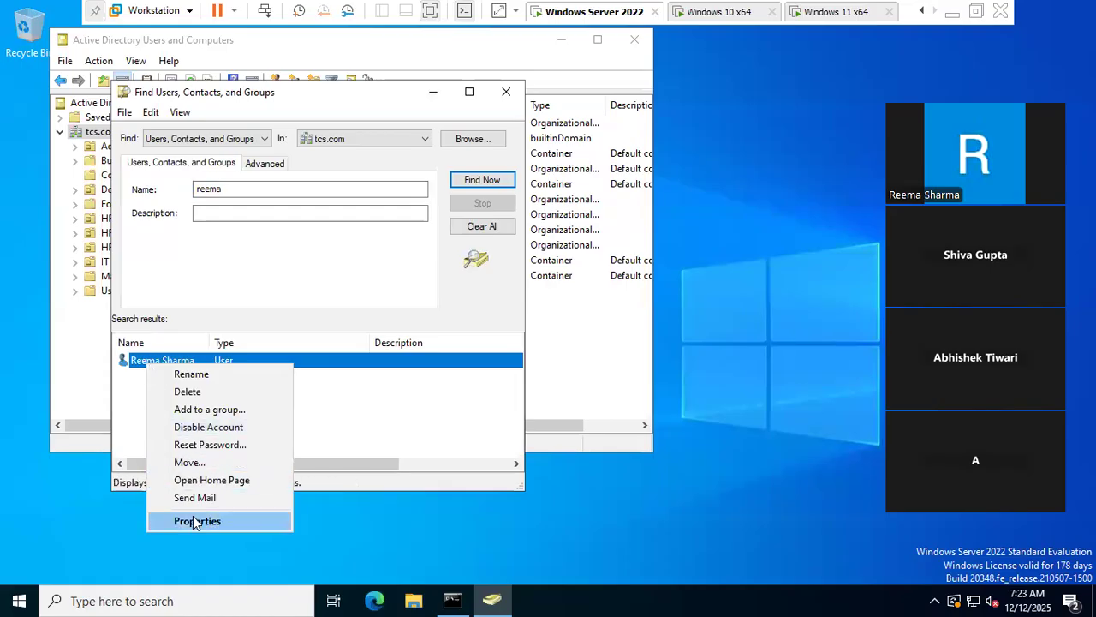
click(193, 519)
click(328, 213)
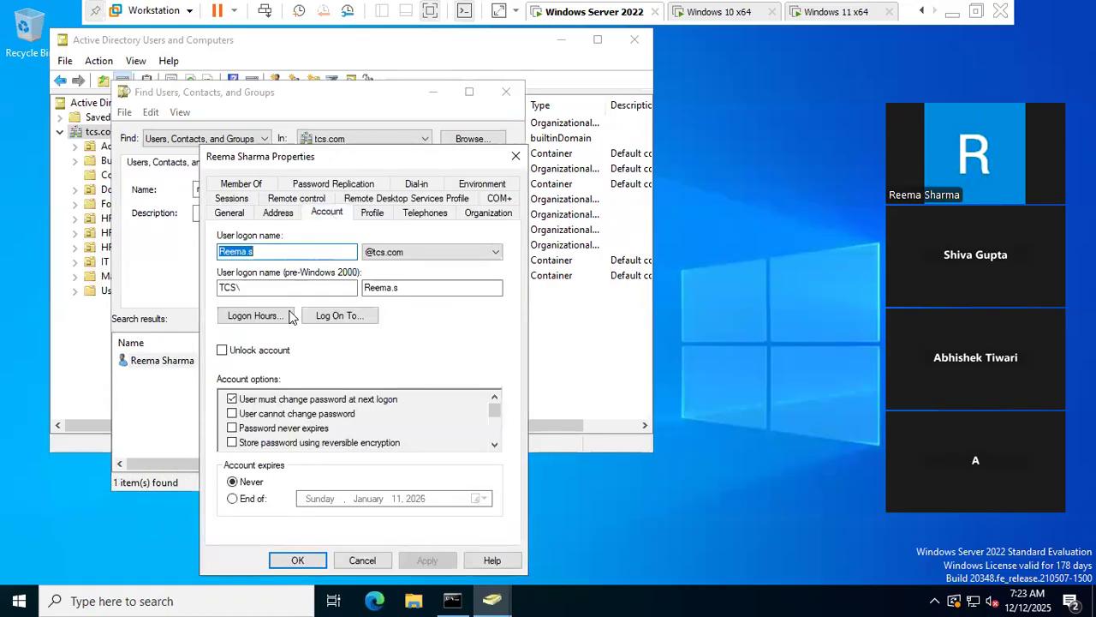
click(242, 355)
click(432, 560)
click(295, 560)
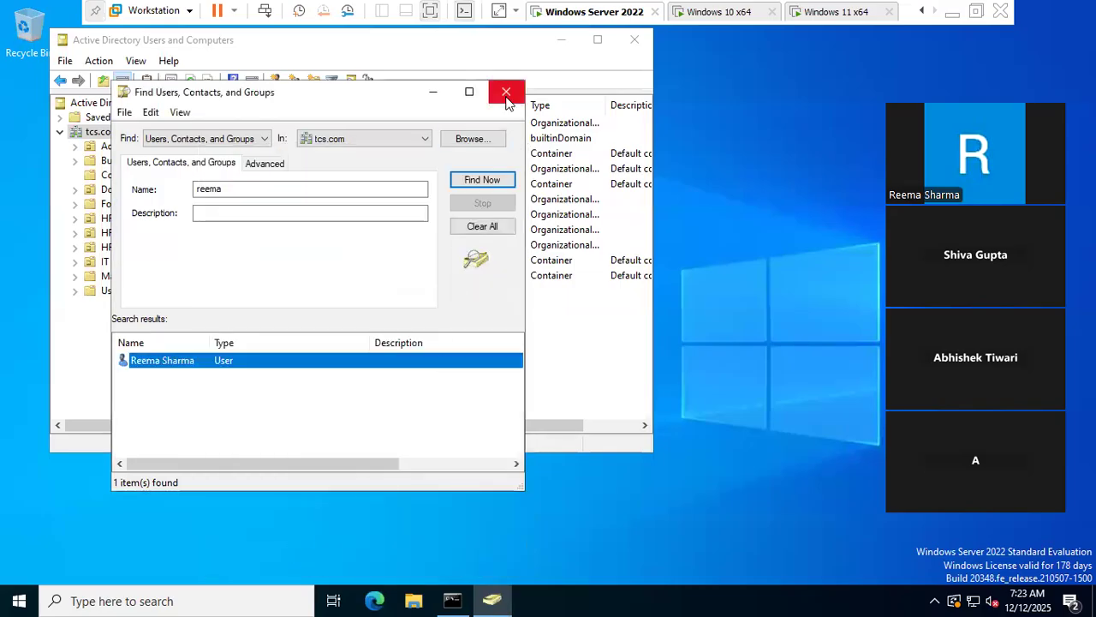
click(506, 91)
right_click(104, 134)
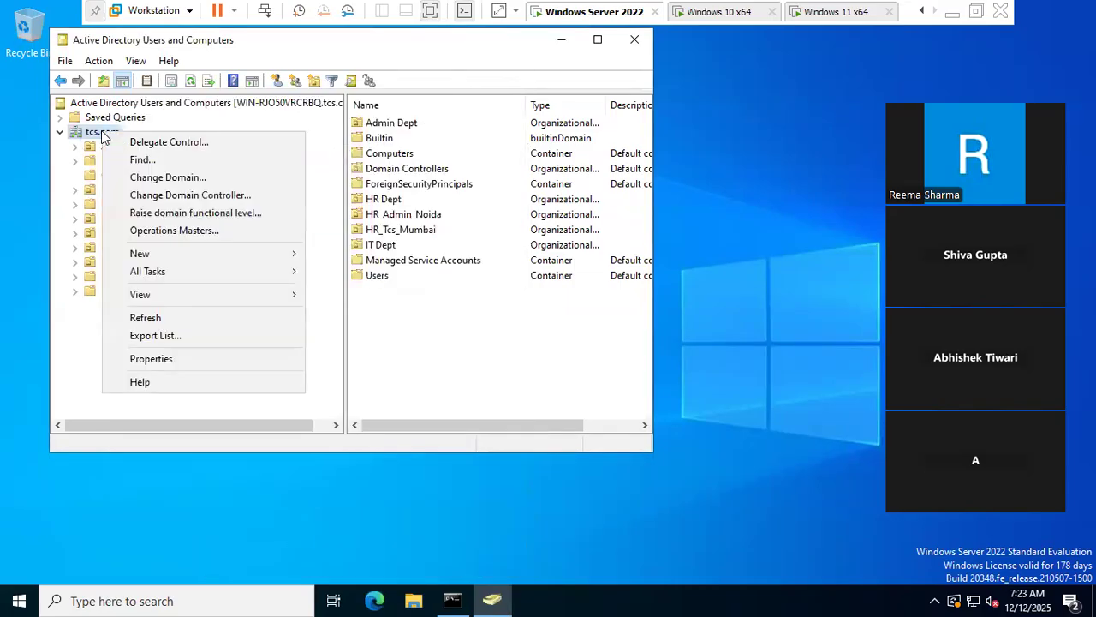
click(139, 160)
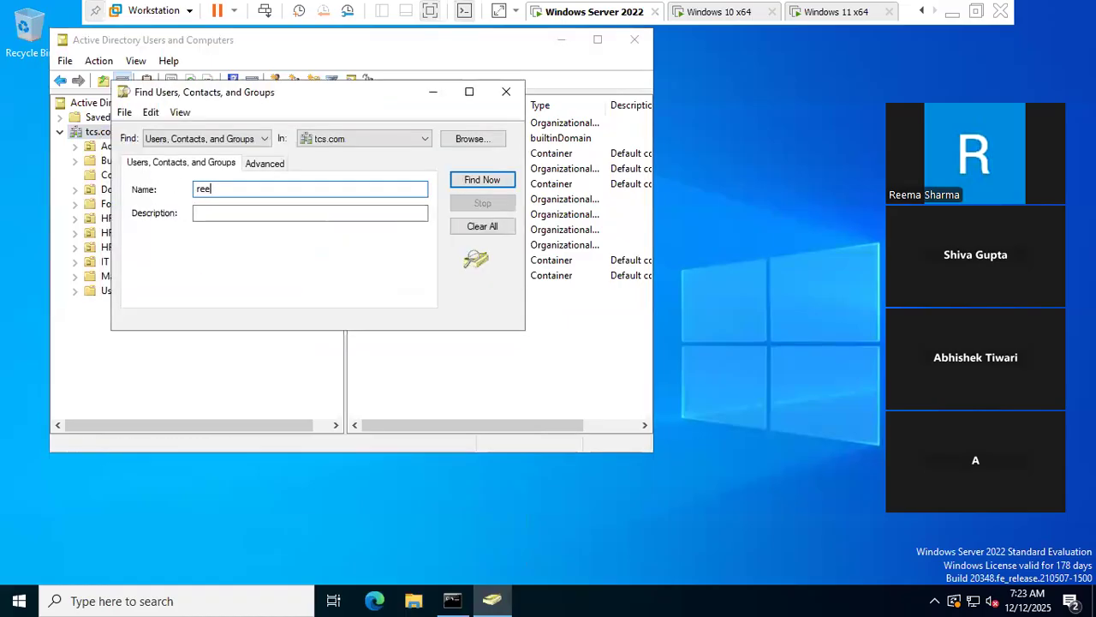
key(Return)
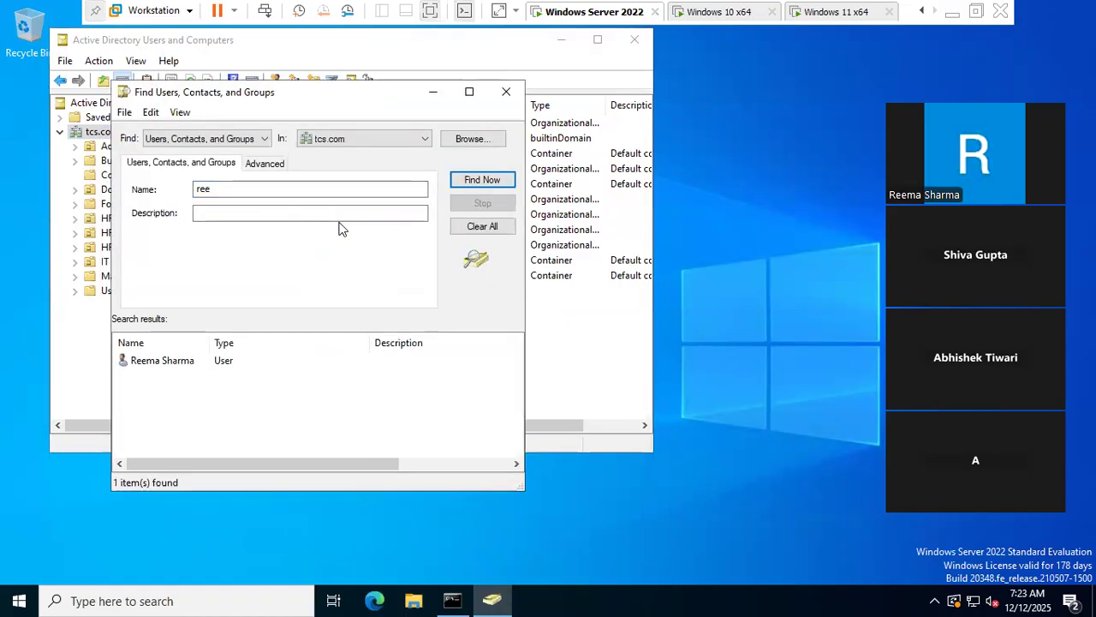
right_click(170, 363)
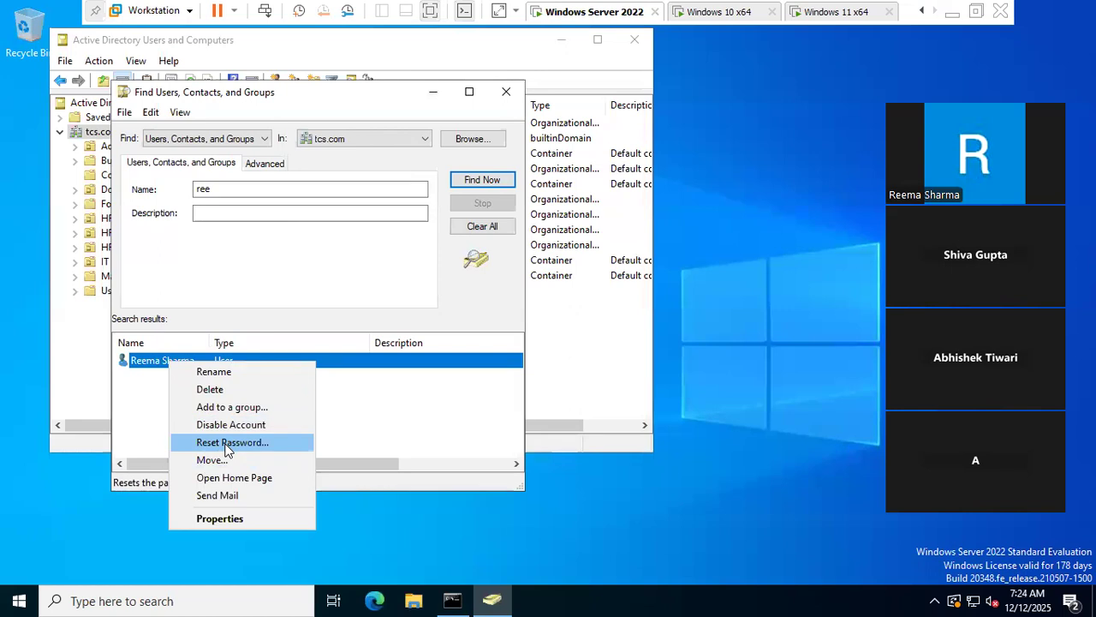
click(228, 443)
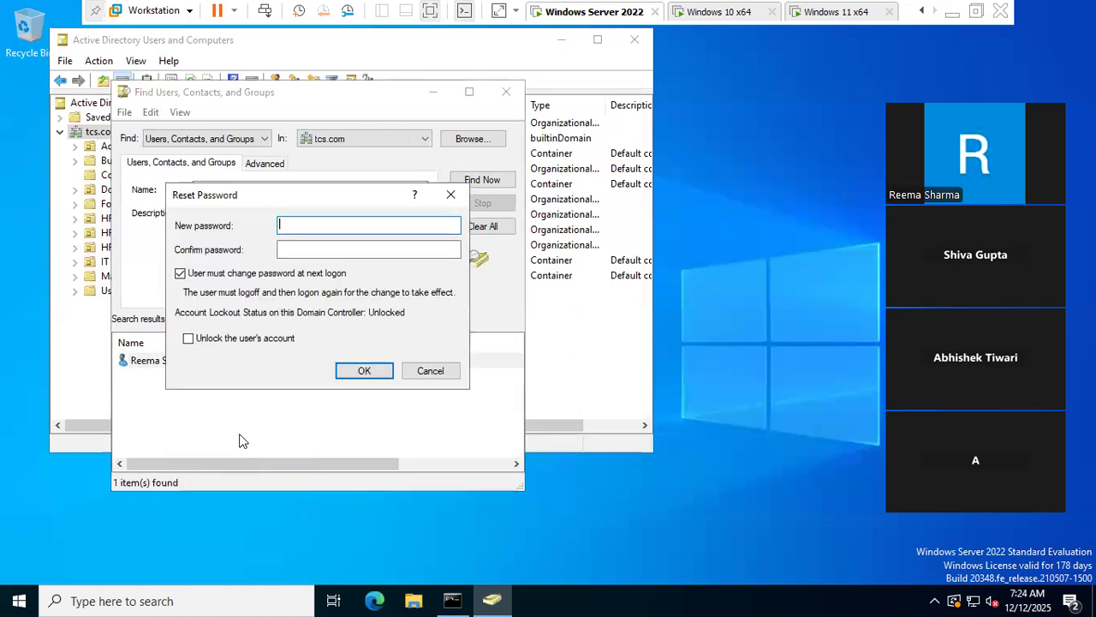
click(430, 370)
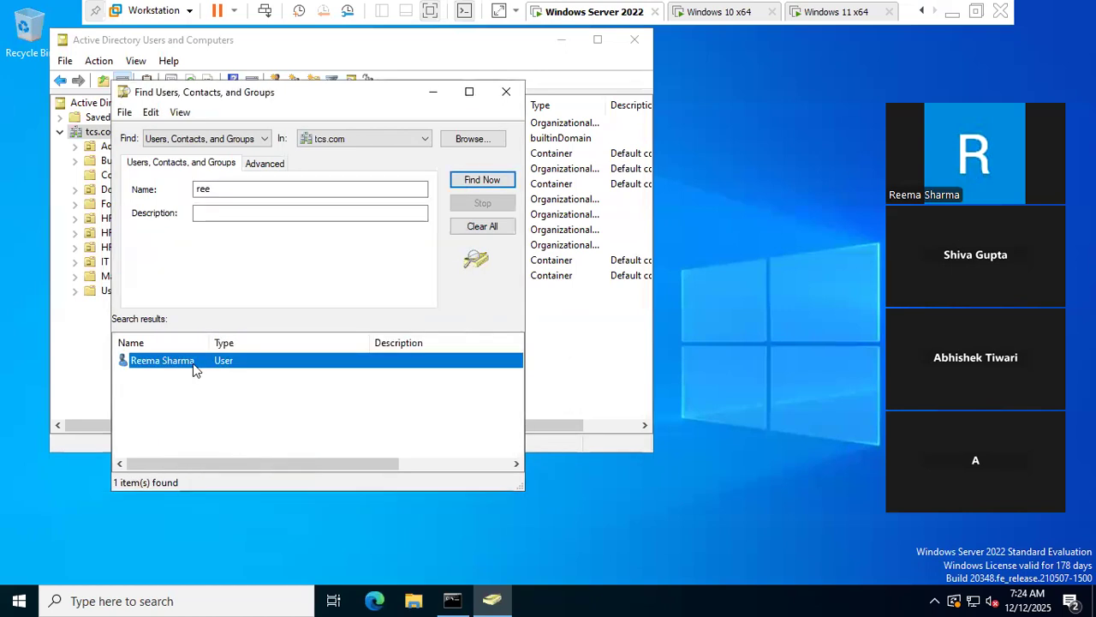
click(505, 94)
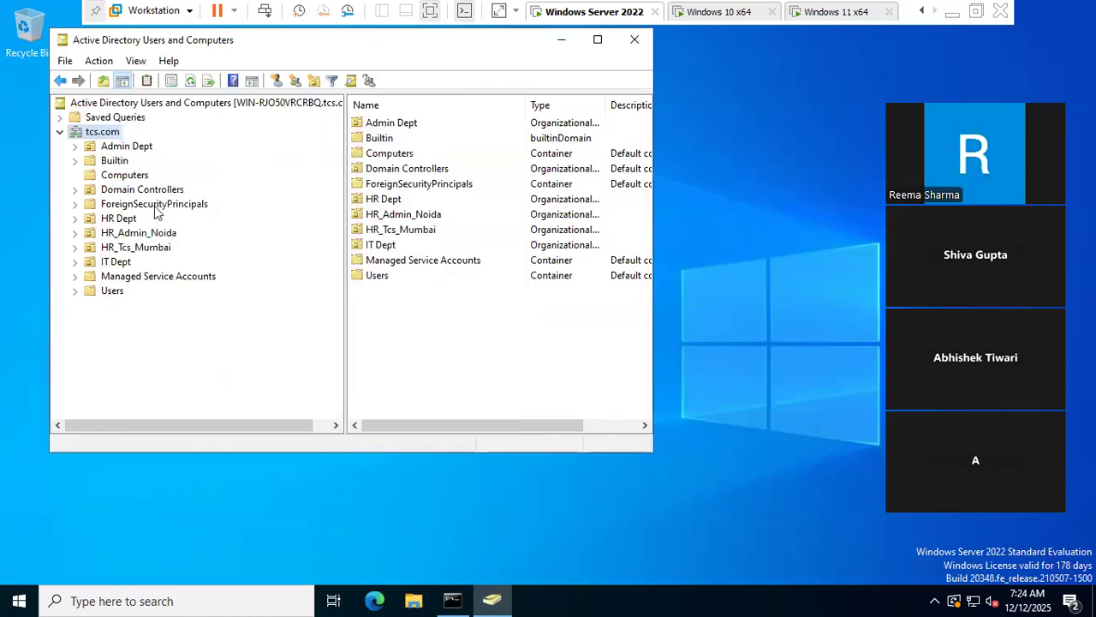
click(121, 249)
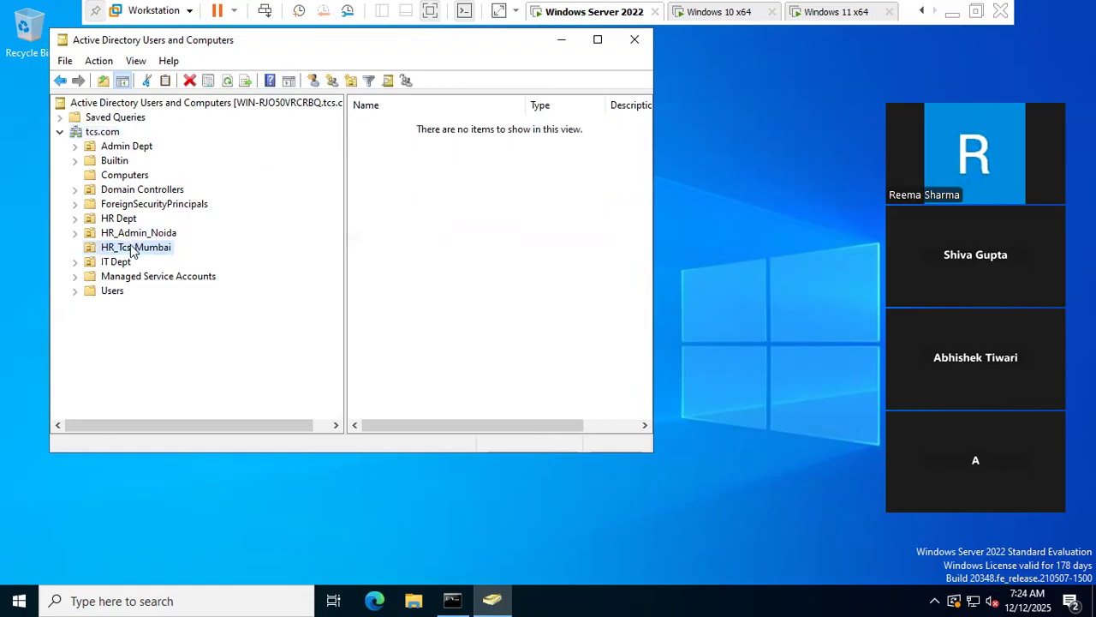
right_click(130, 247)
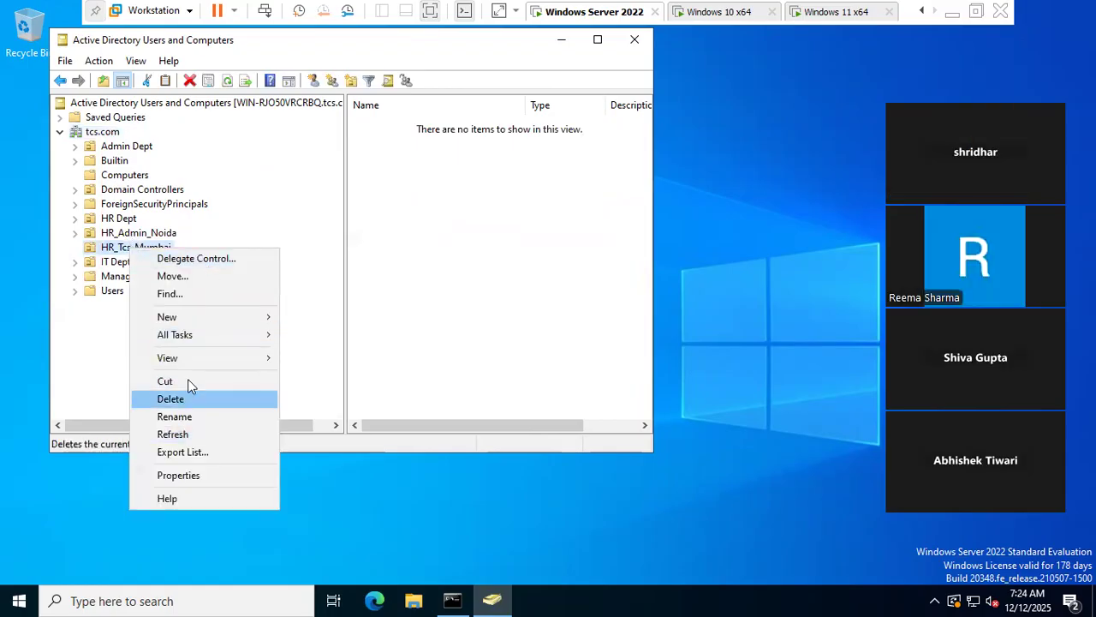
mouse_move(203, 317)
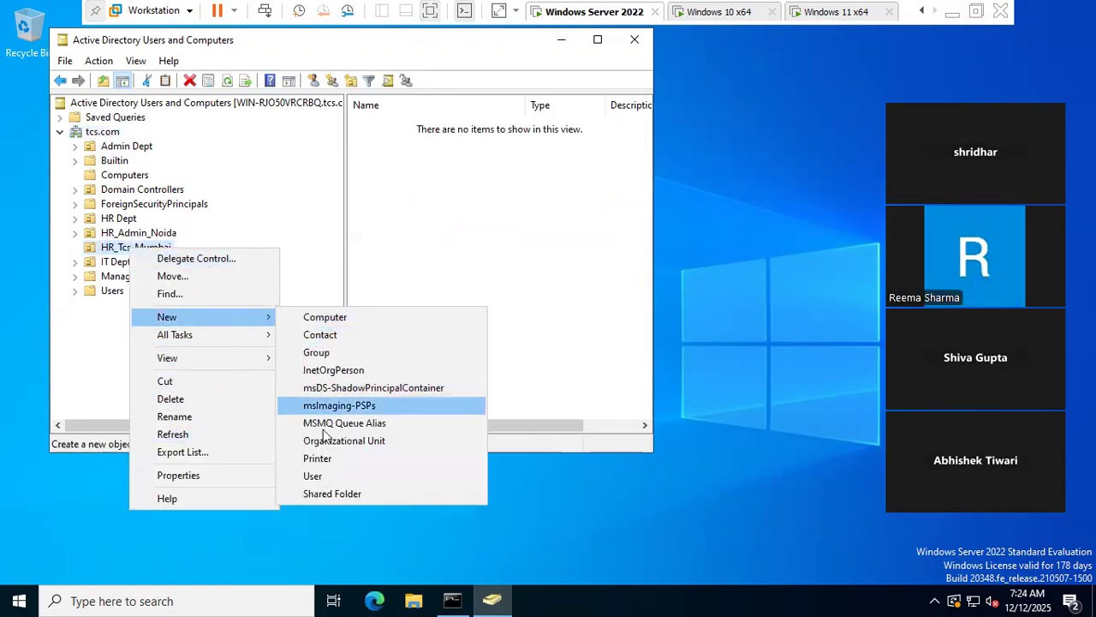
click(323, 477)
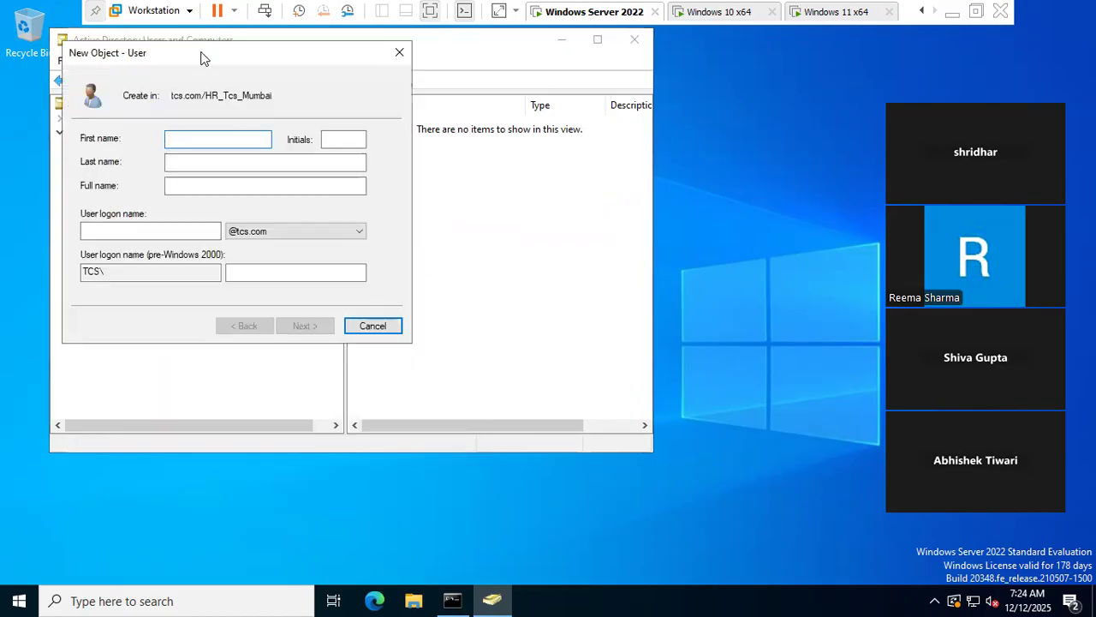
text(Reem)
key(Tab)
key(Tab)
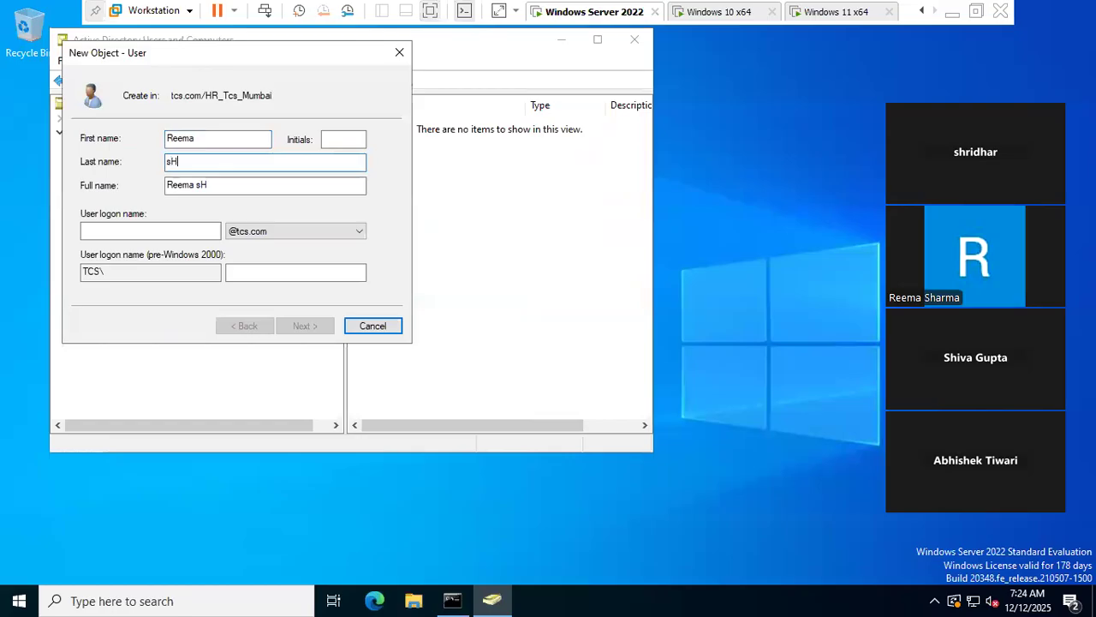
key(Tab)
key(Tab)
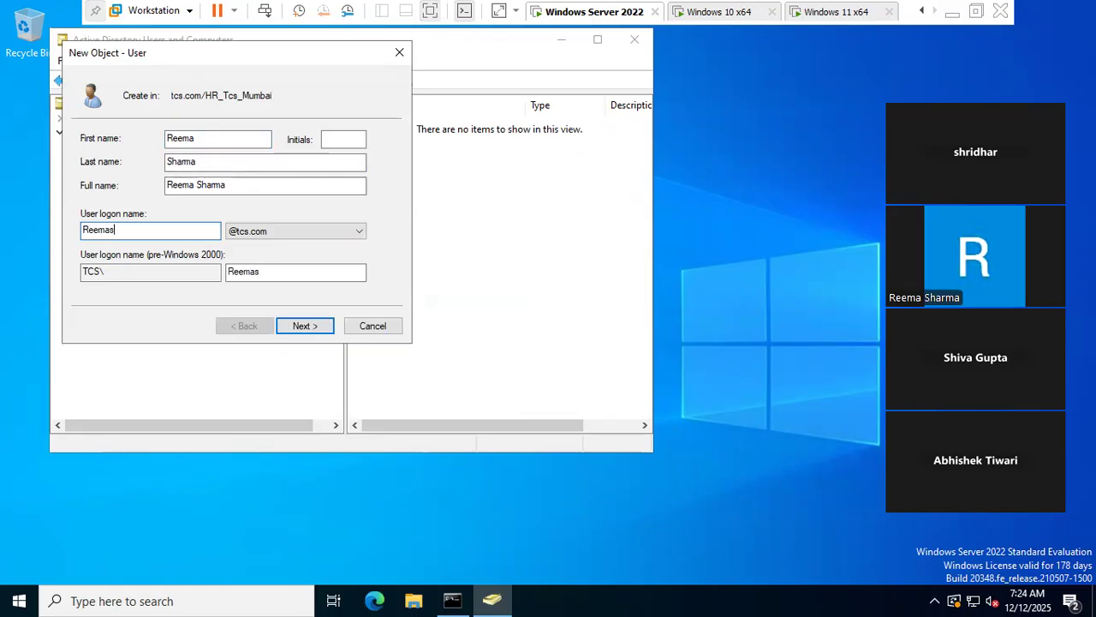
- Set and confirm the user's password, then finish creating the account
click(302, 329)
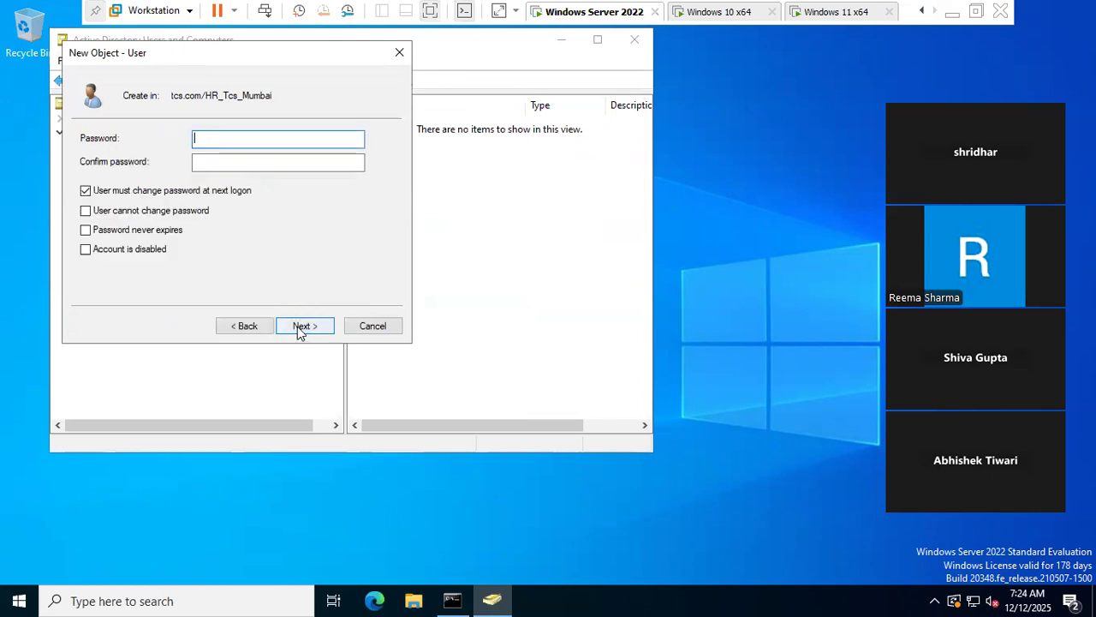
key(Caps_Lock)
text(P@ss)
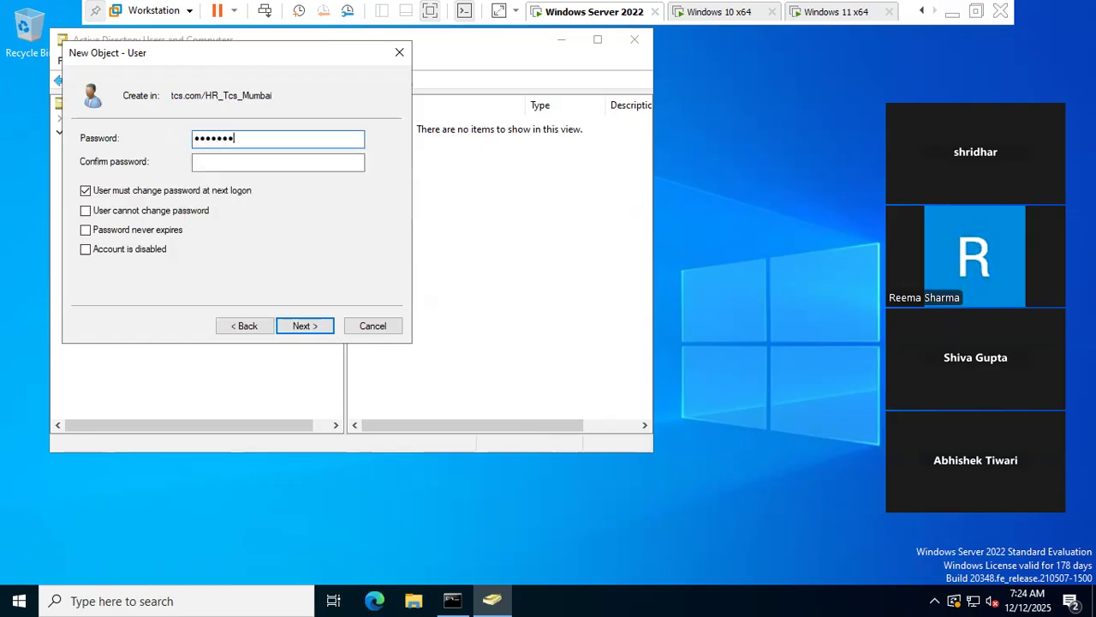
key(Tab)
text(P@ss)
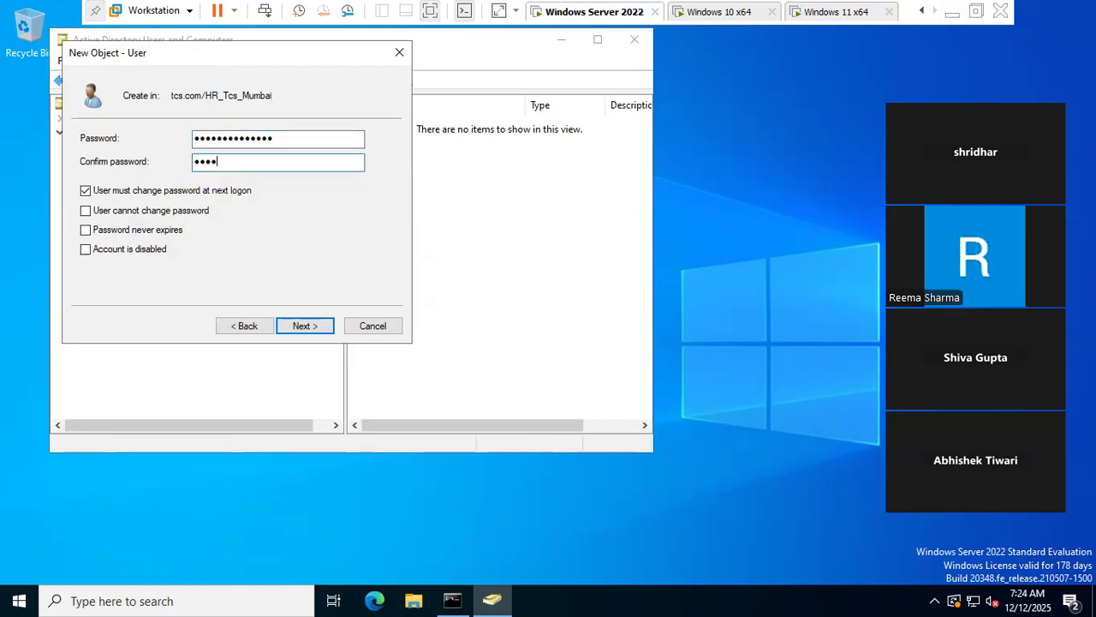
key(BackSpace)
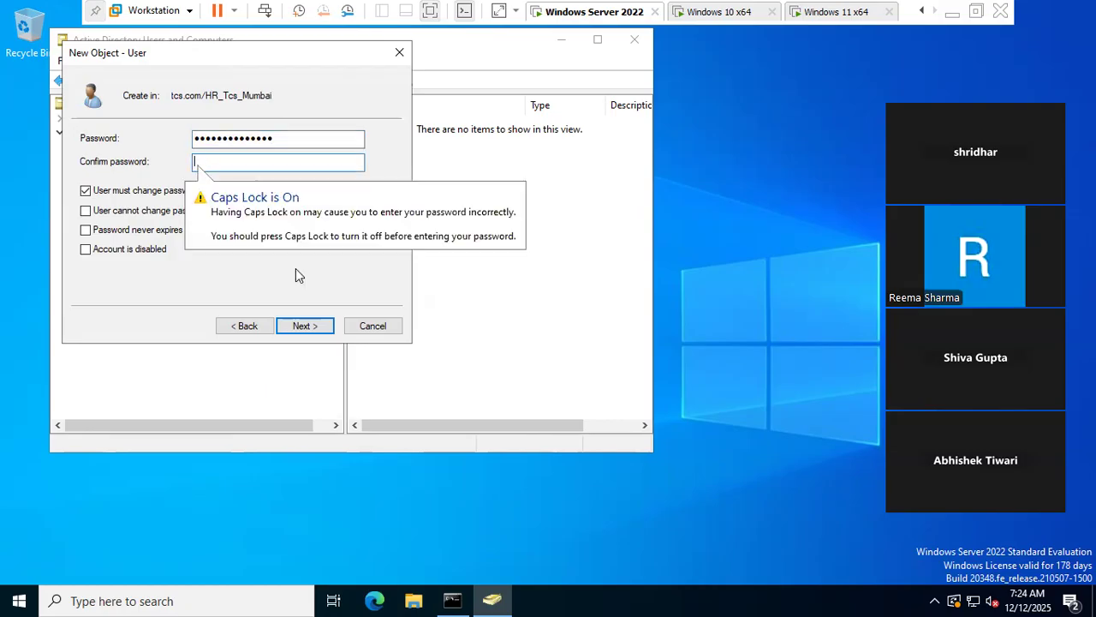
text(P@ssw0r)
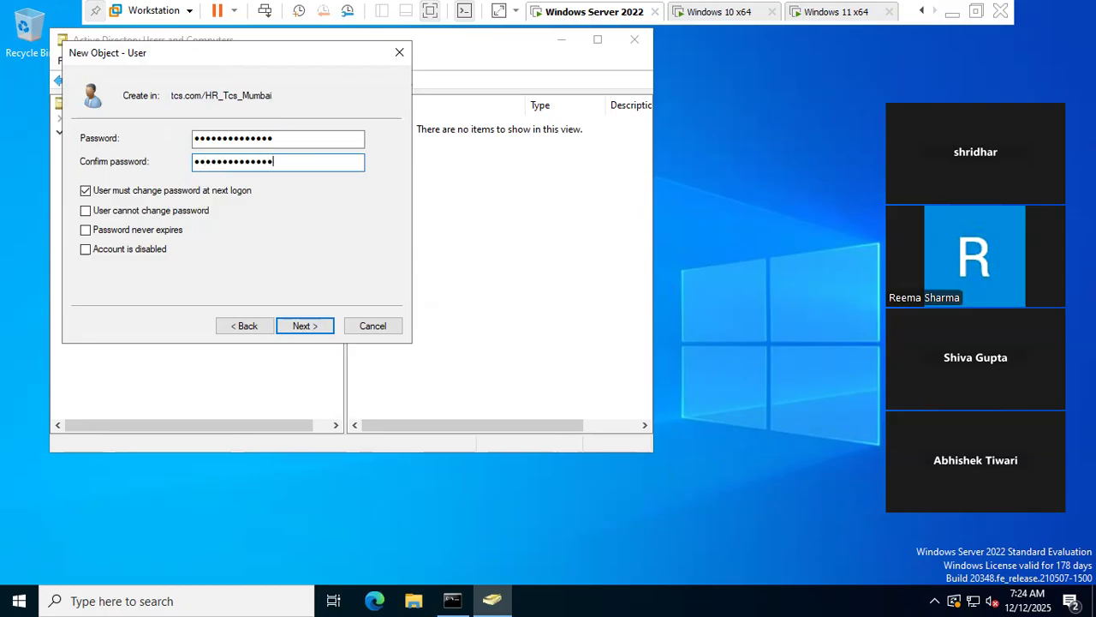
click(306, 329)
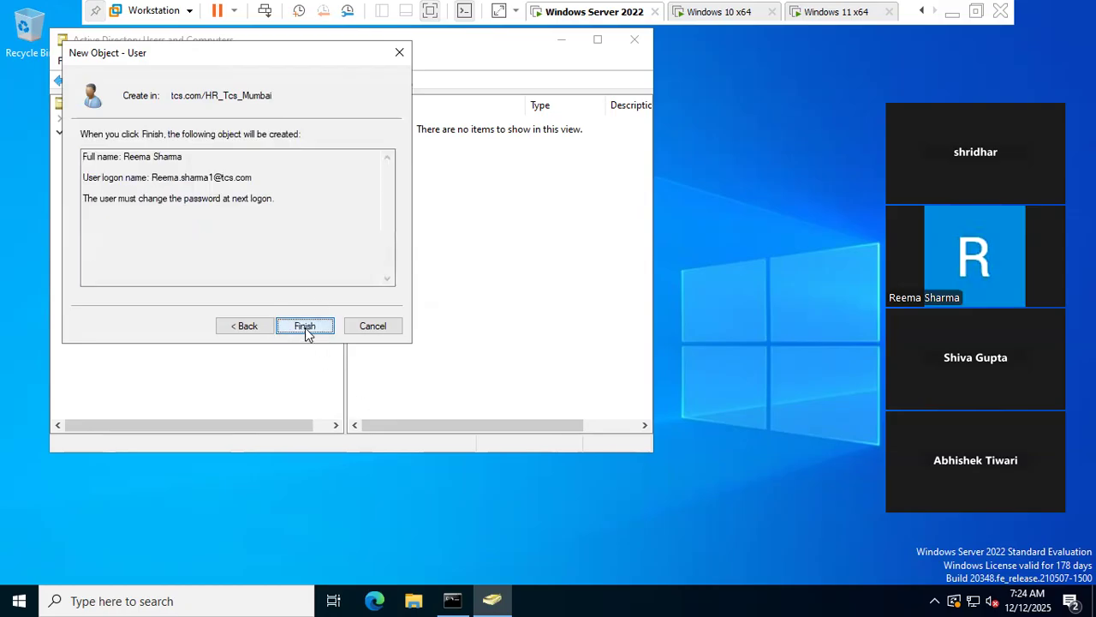
click(304, 328)
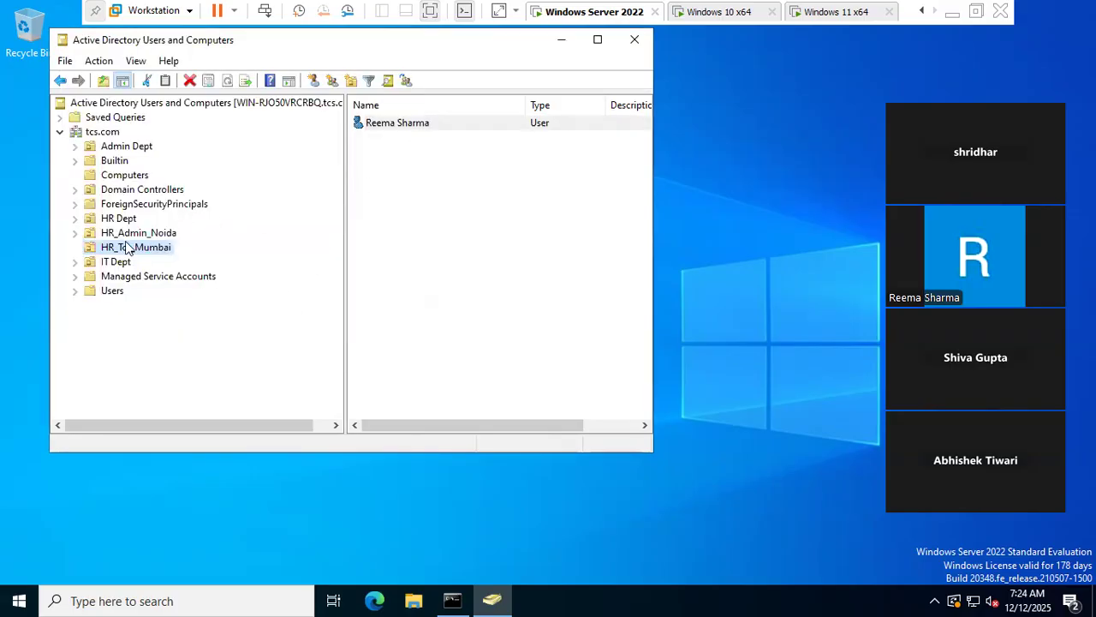
- Start the New Object - User wizard on the tcs.com domain root
click(103, 132)
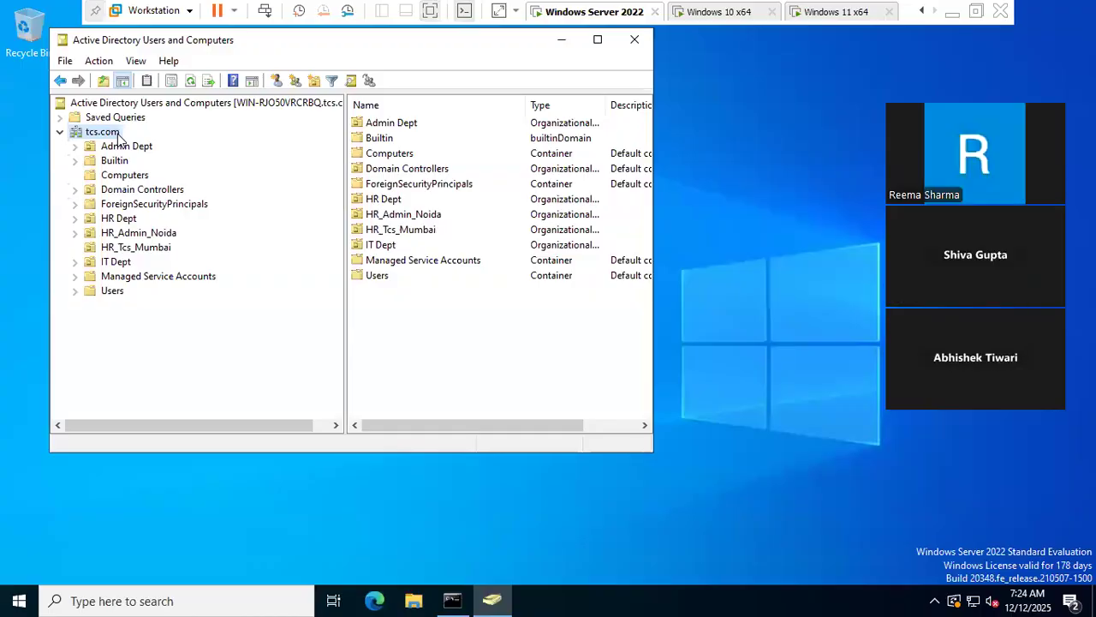
right_click(115, 133)
click(154, 162)
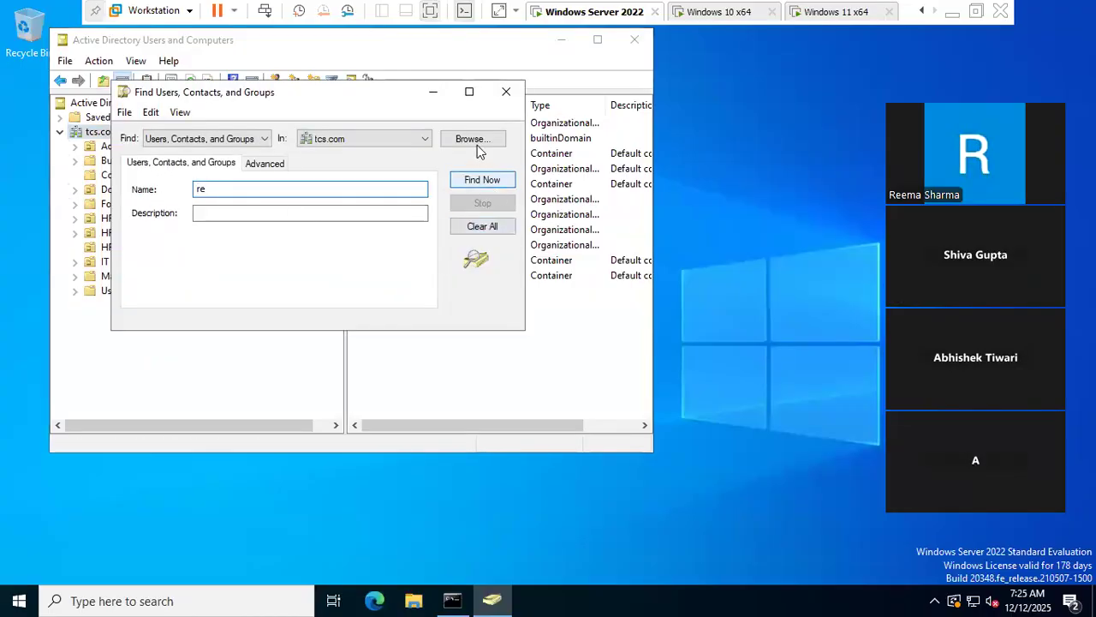
click(506, 92)
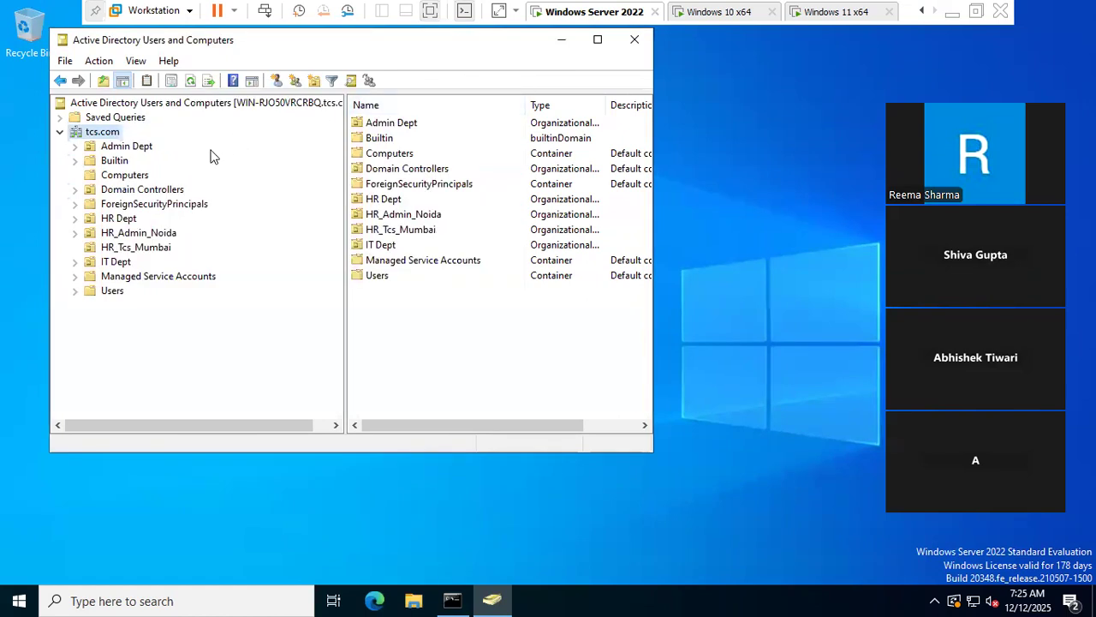
right_click(107, 132)
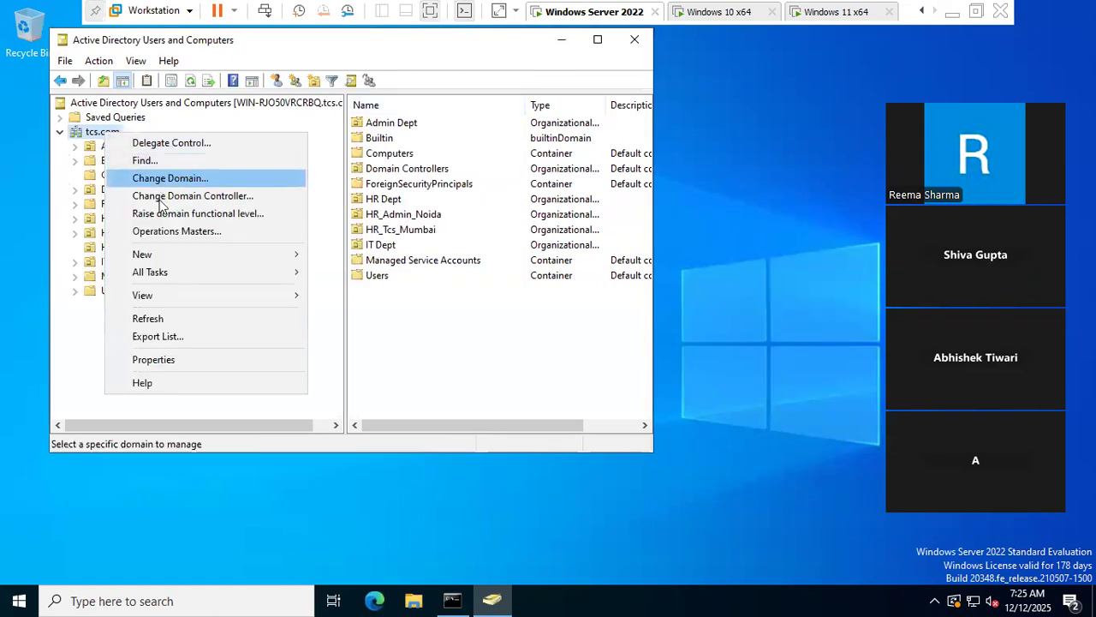
mouse_move(190, 254)
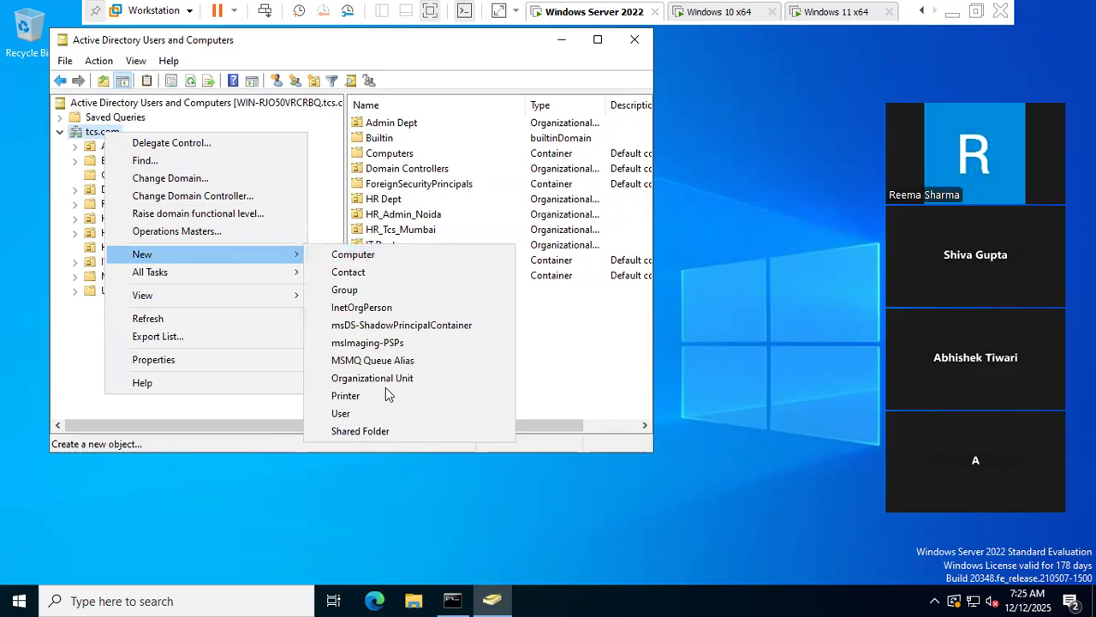
click(334, 412)
- Enter the name Ram Shyam and append '1' to make the in-use logon name unique
text(Ram)
key(Tab)
key(Tab)
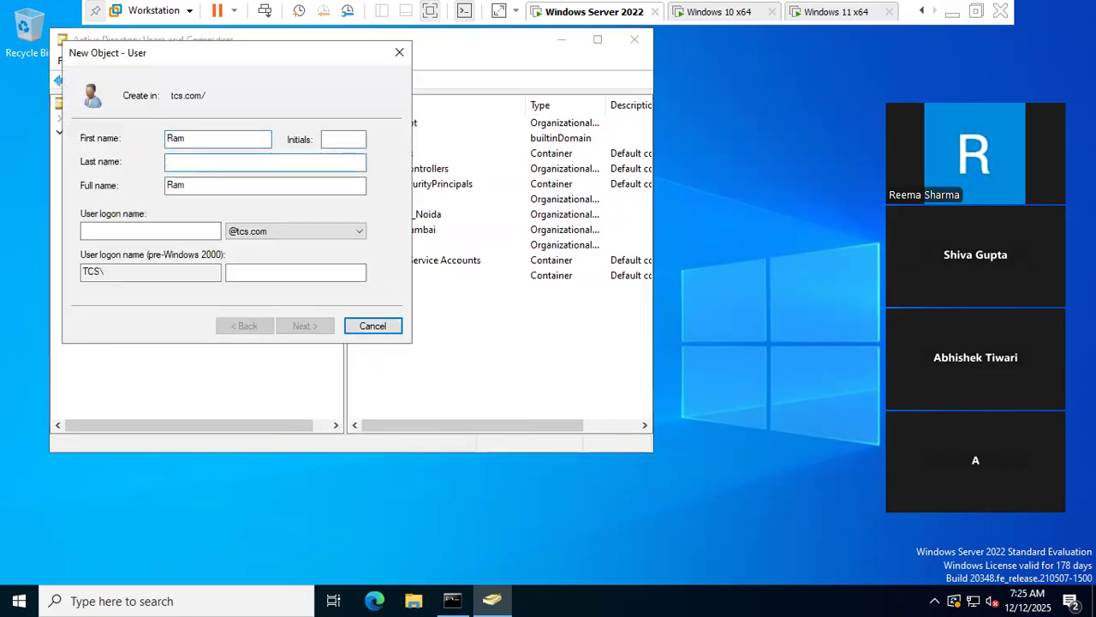
text(Shyam)
key(Tab)
key(Tab)
text(R)
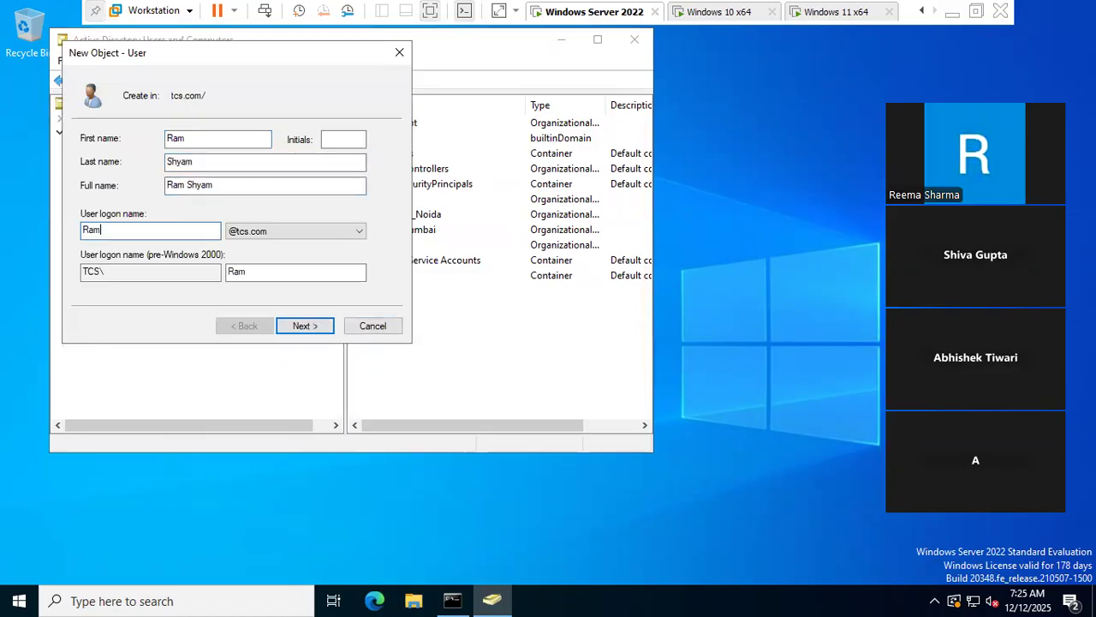
key(Tab)
key(Tab)
key(Tab)
key(Tab)
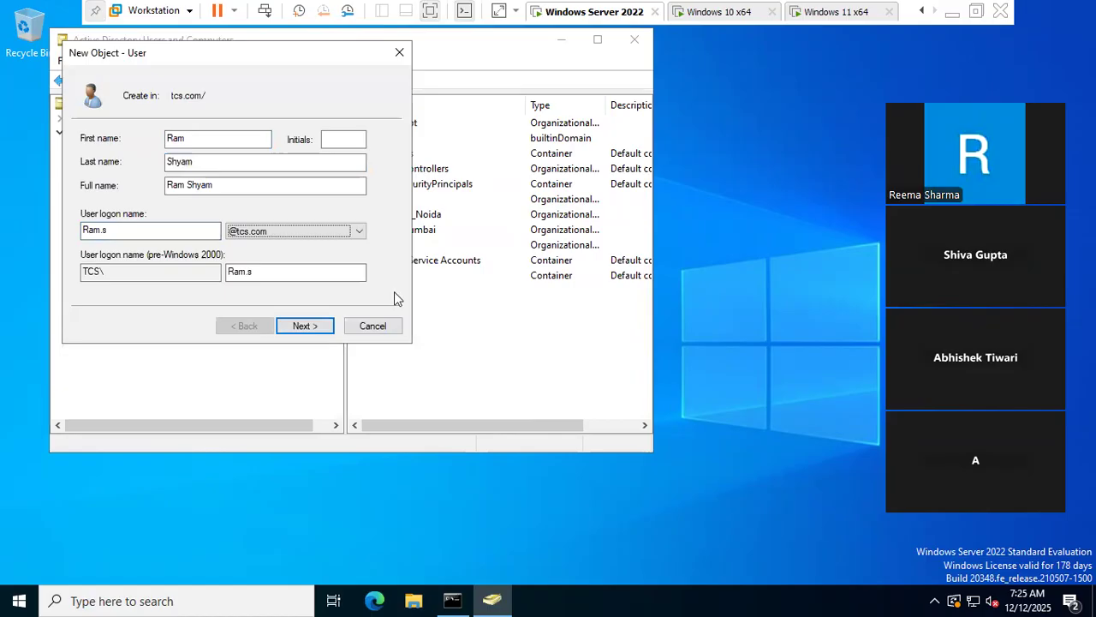
key(shift+Tab)
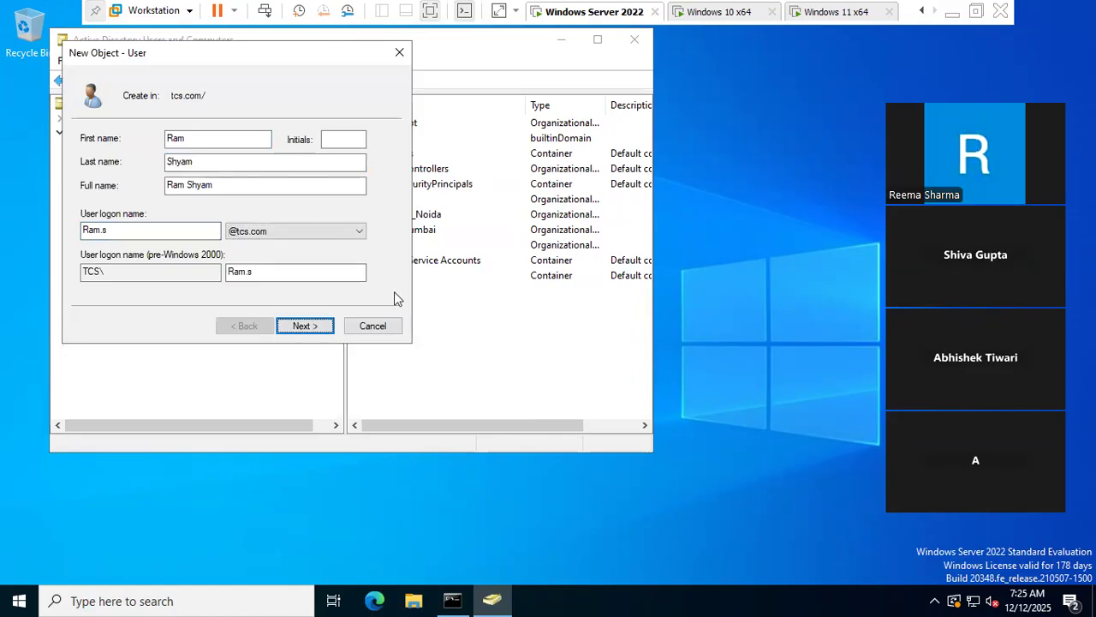
key(Return)
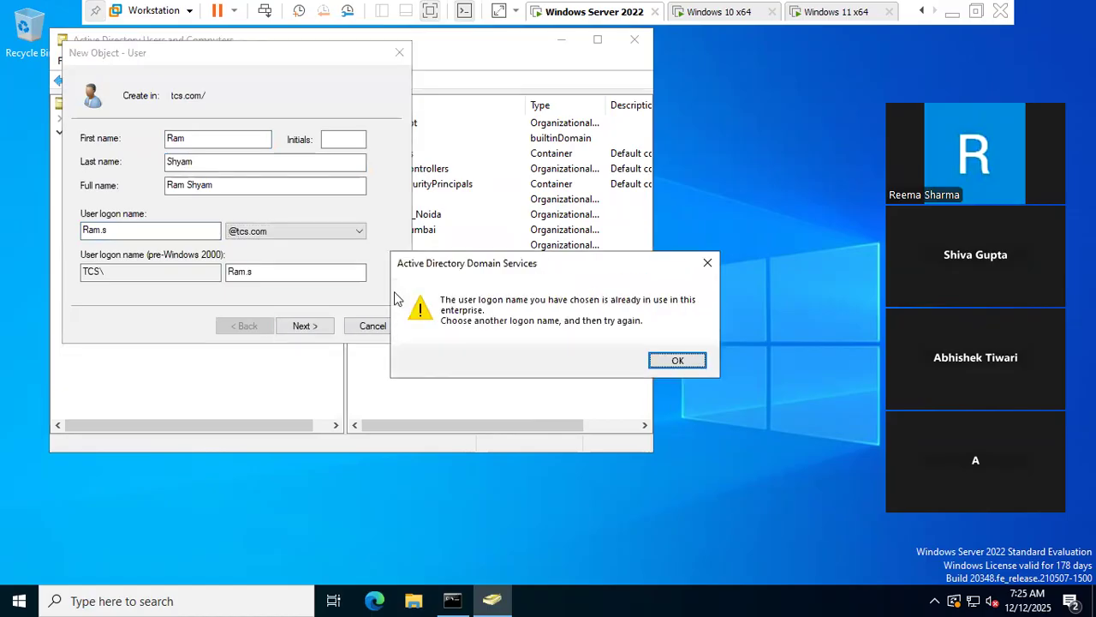
click(678, 362)
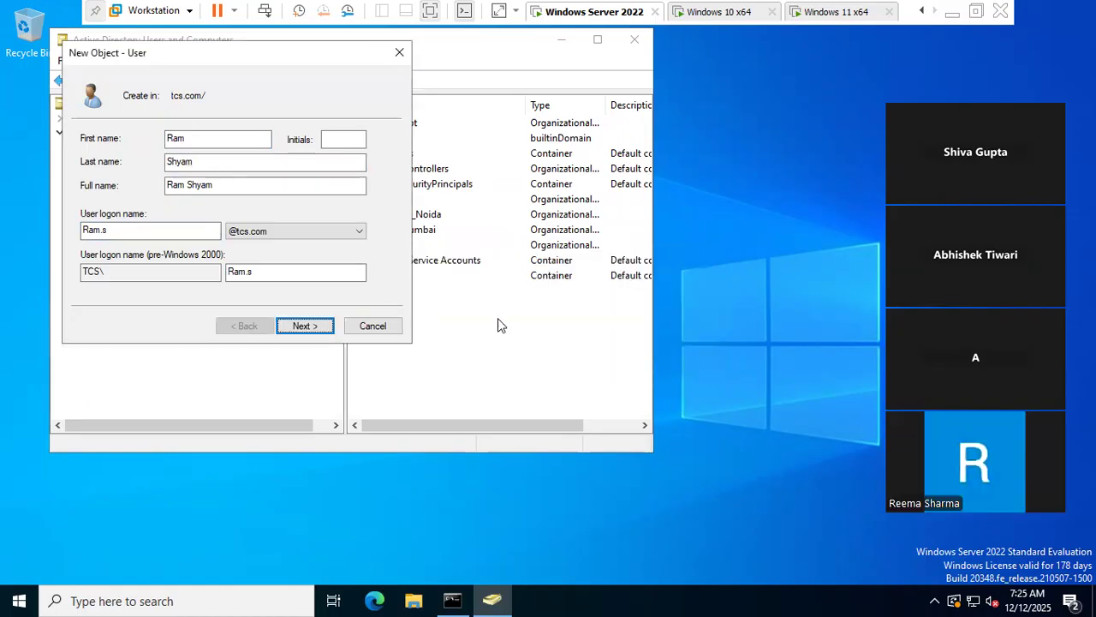
click(120, 229)
text(1)
- Set and correctly confirm the password after a mismatch error, then finish creating the user
click(300, 326)
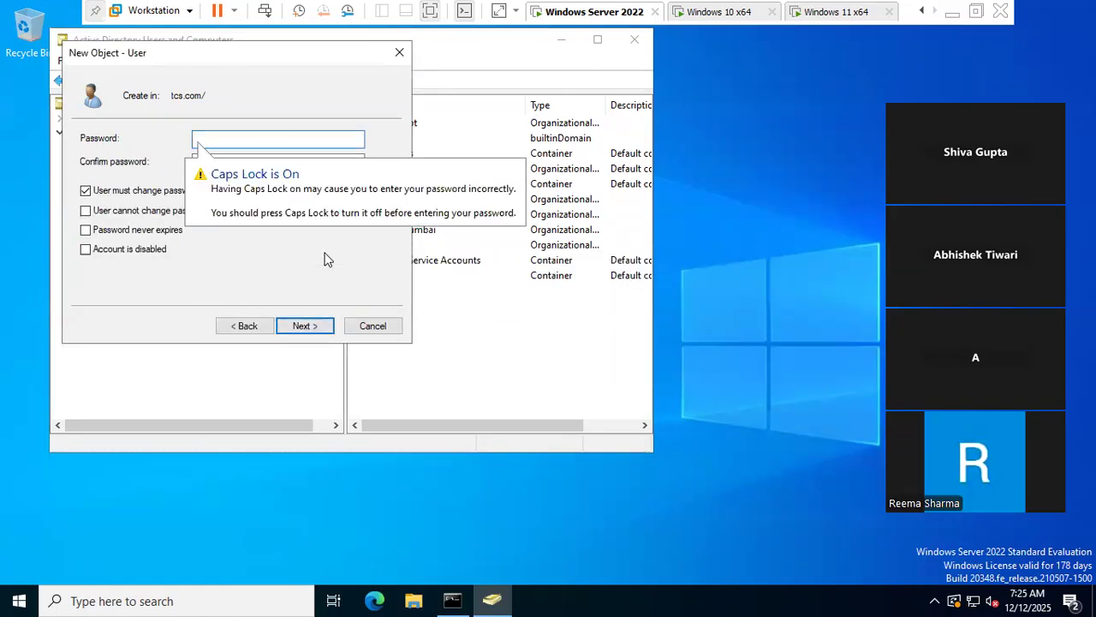
text(P)
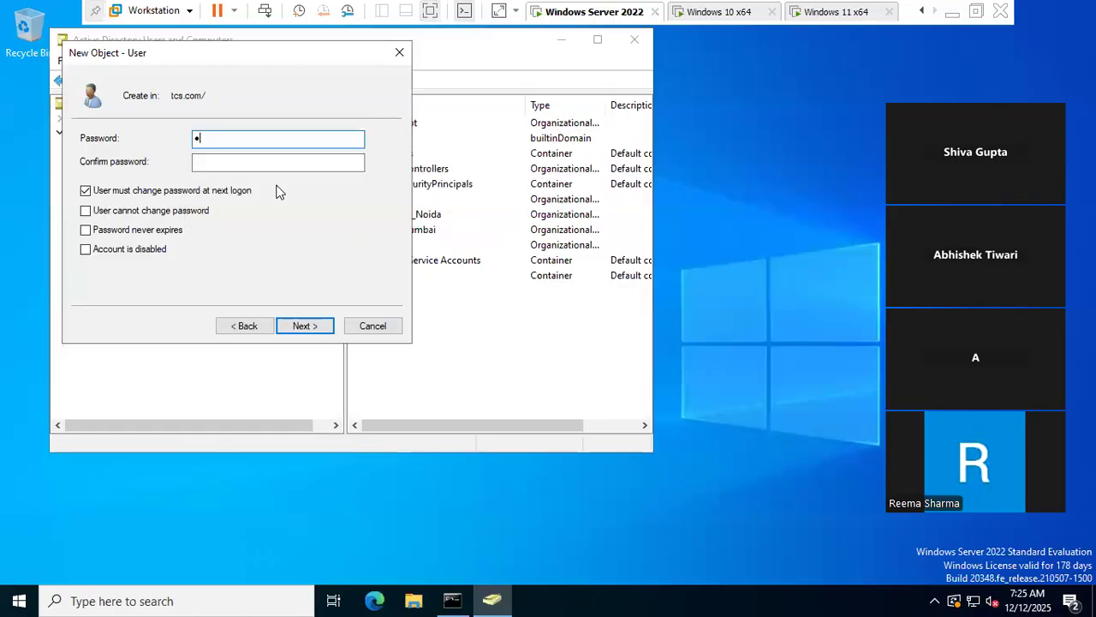
text(@ssw0rd1234)
key(Tab)
text(P@s)
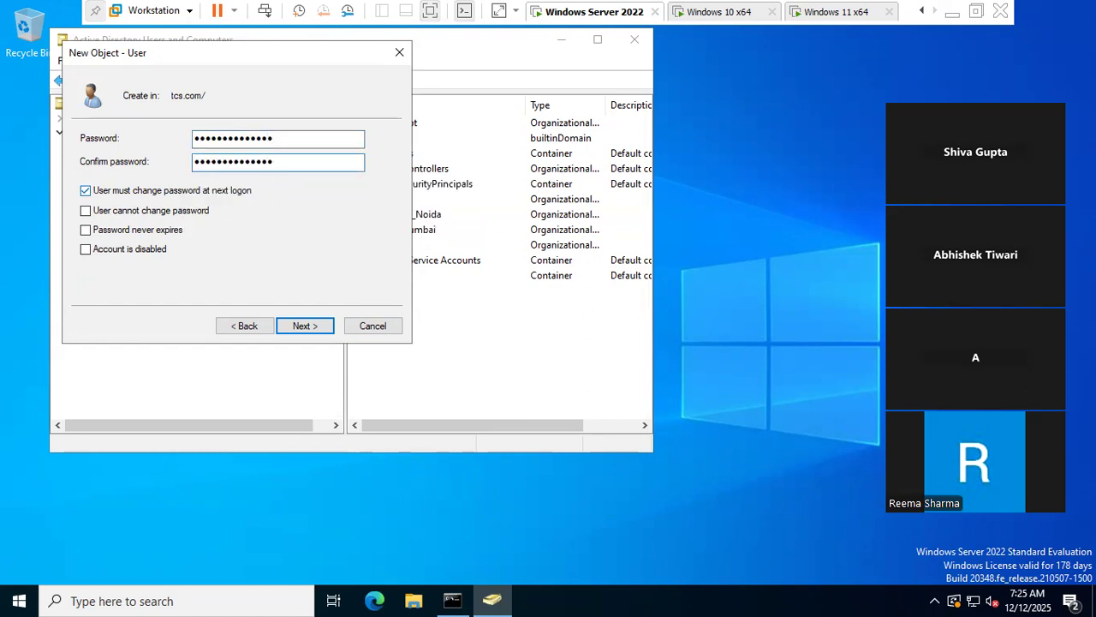
click(304, 327)
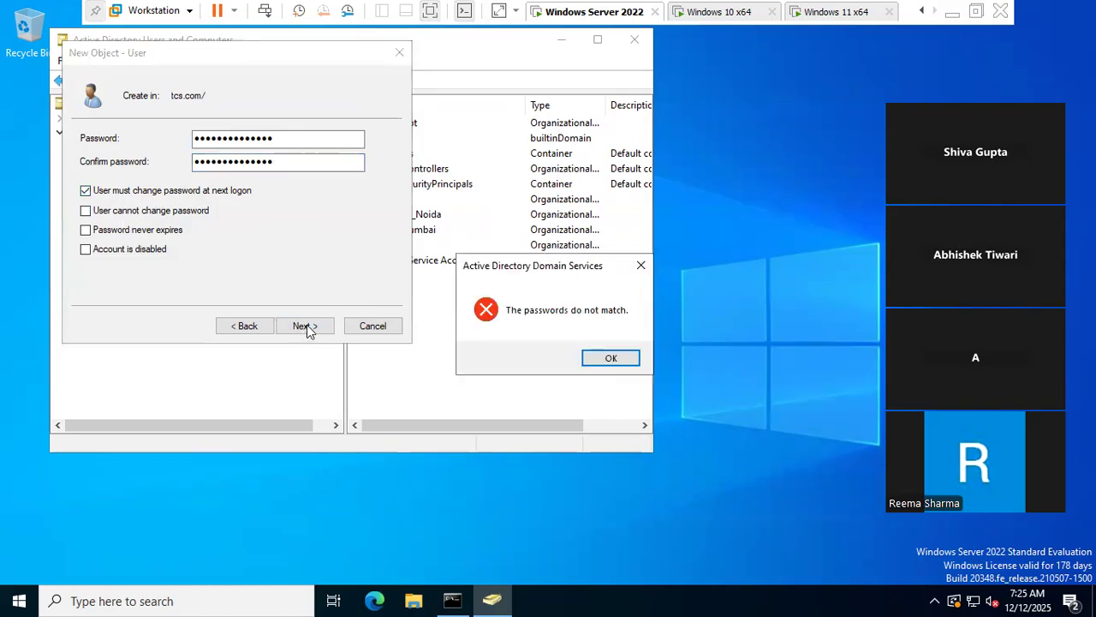
click(610, 360)
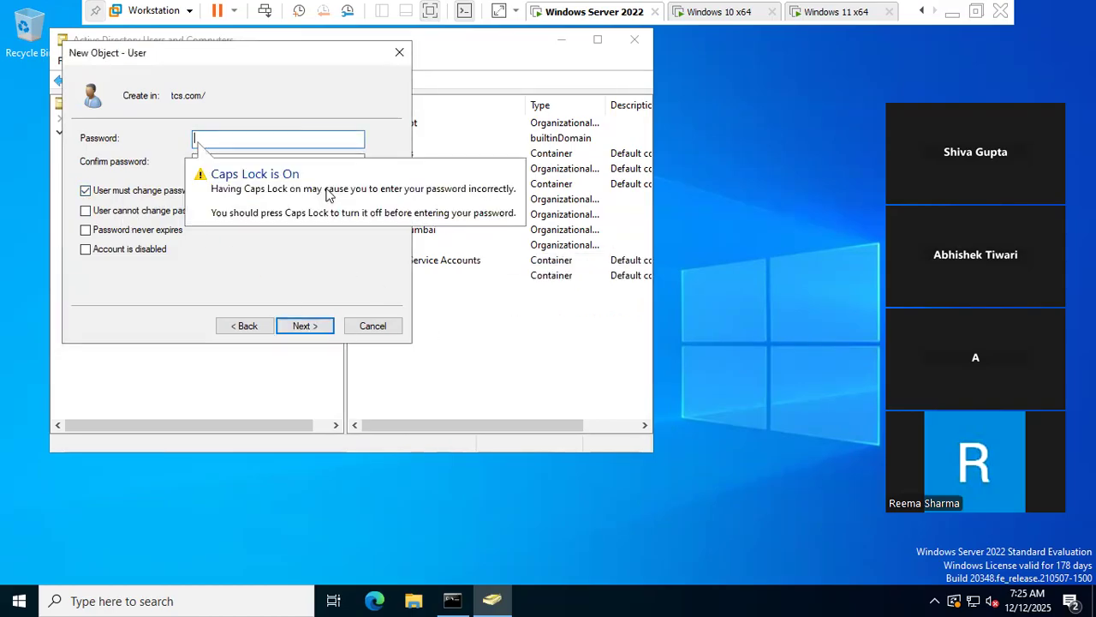
text(P@s)
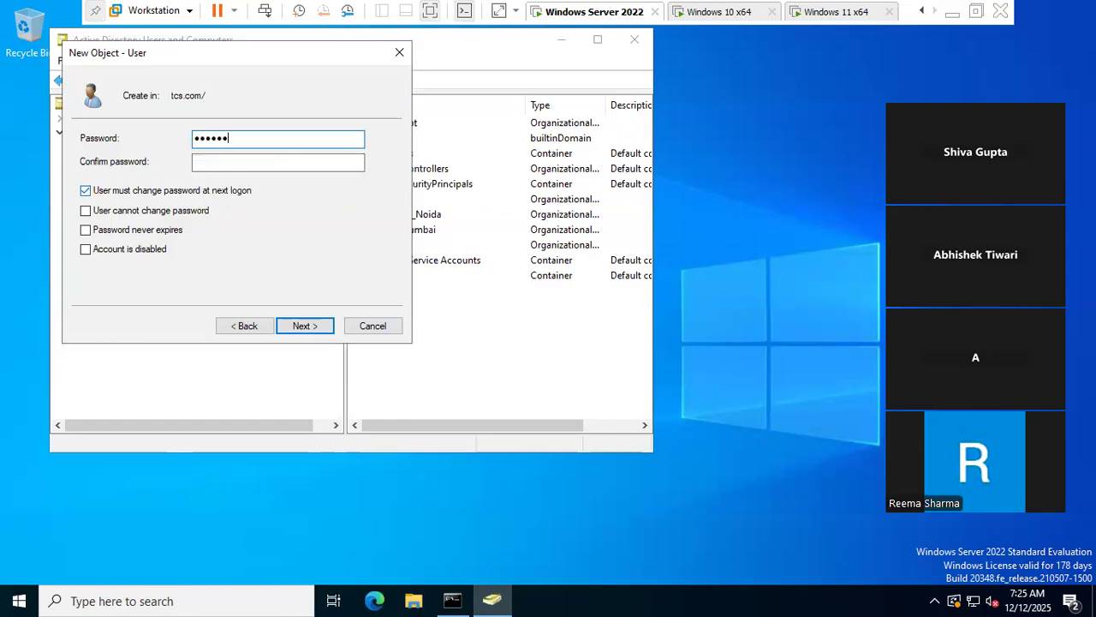
key(Tab)
text(••••••••••••••)
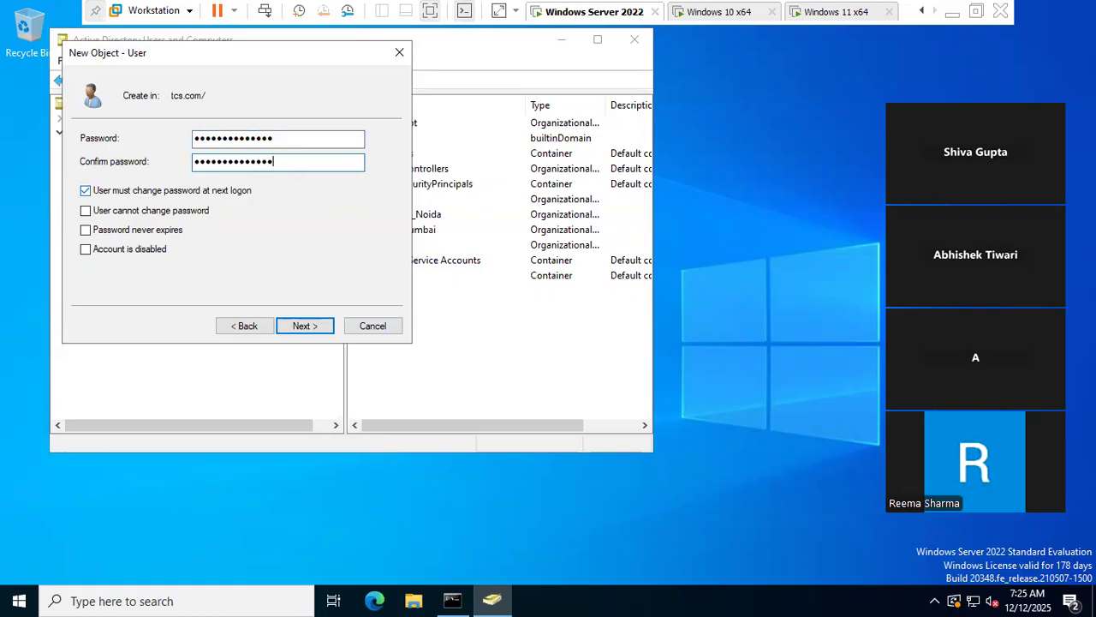
click(304, 325)
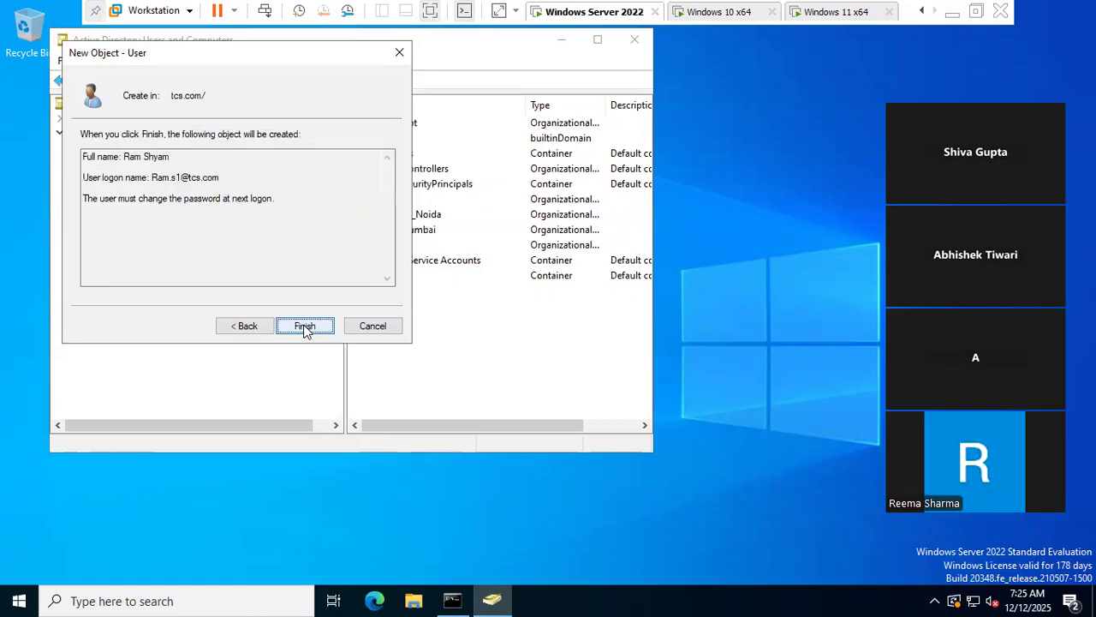
click(304, 326)
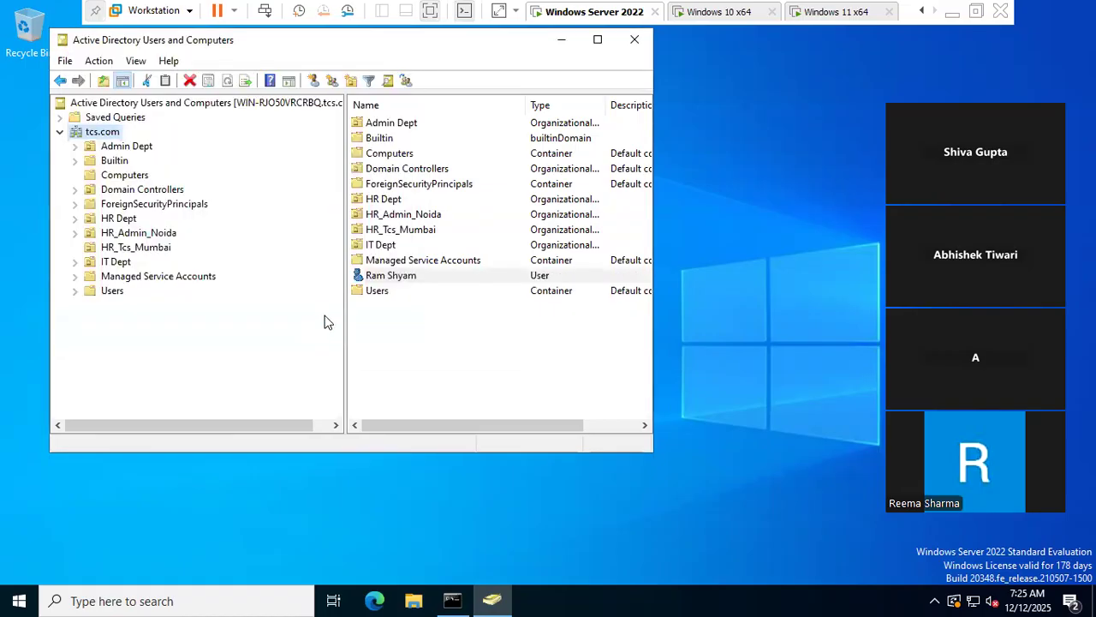
- Move Ram Shyam into HR_Tcs_Mumbai, after a failed move into HR Dept
right_click(384, 279)
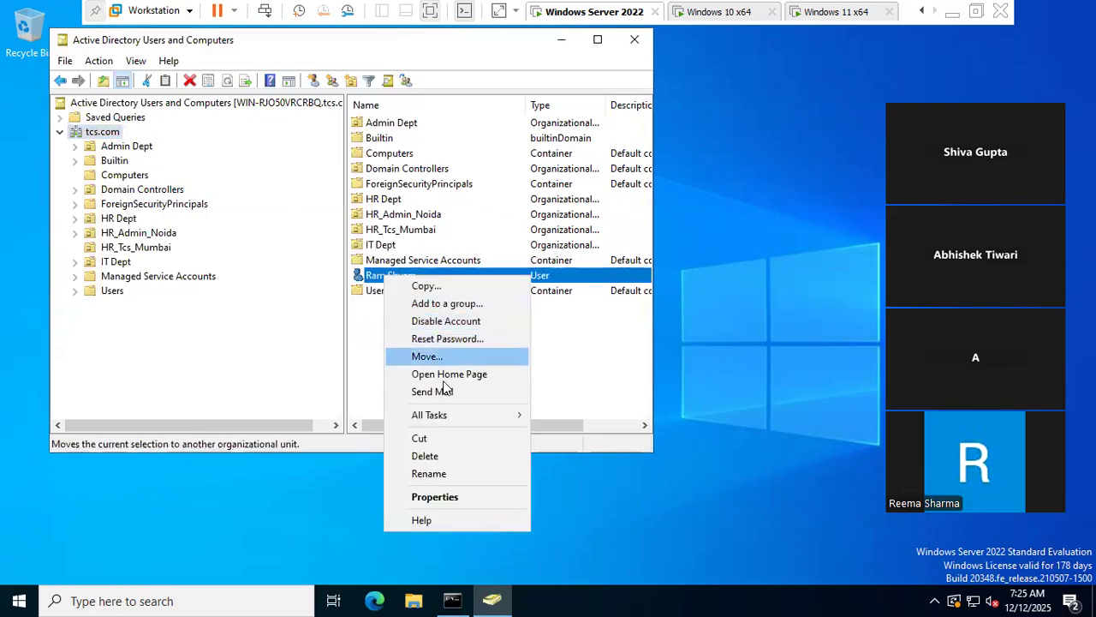
click(428, 356)
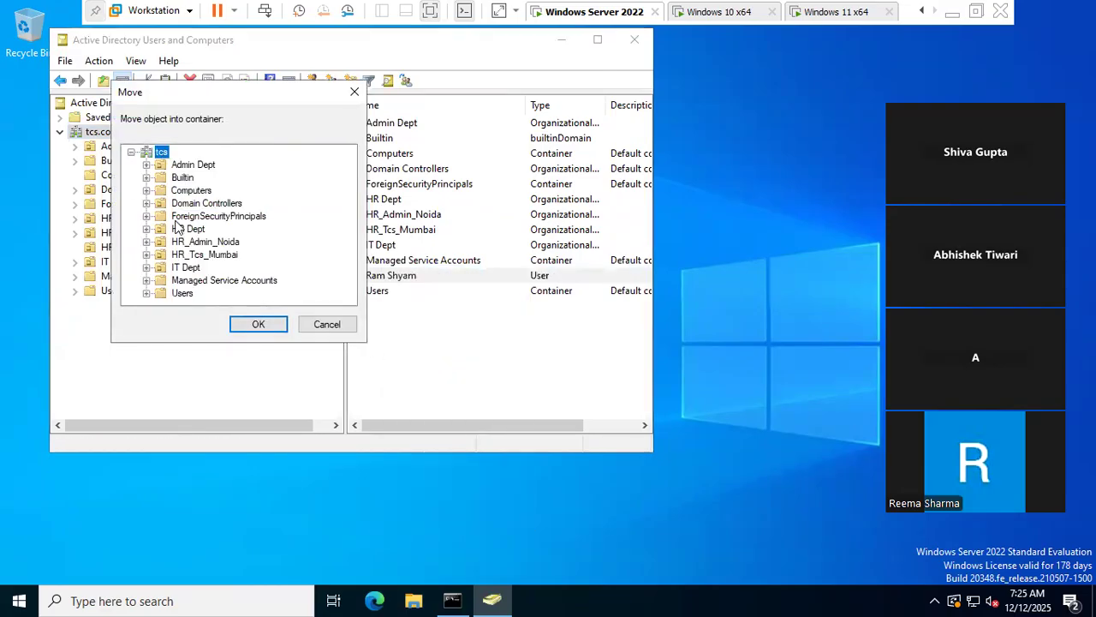
click(188, 228)
click(271, 328)
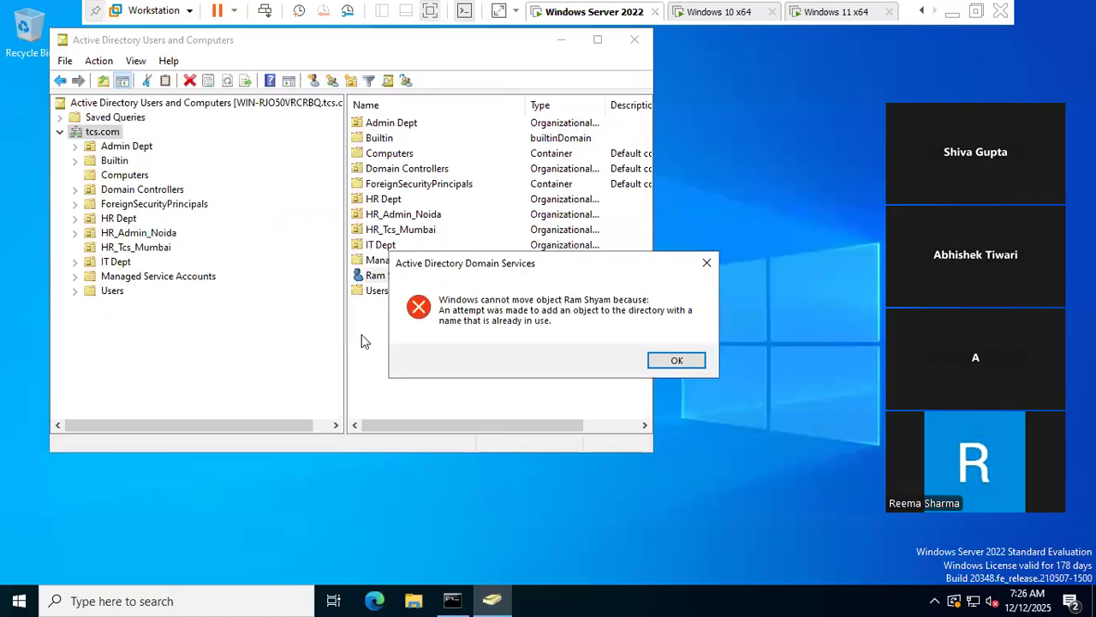
click(667, 363)
right_click(407, 277)
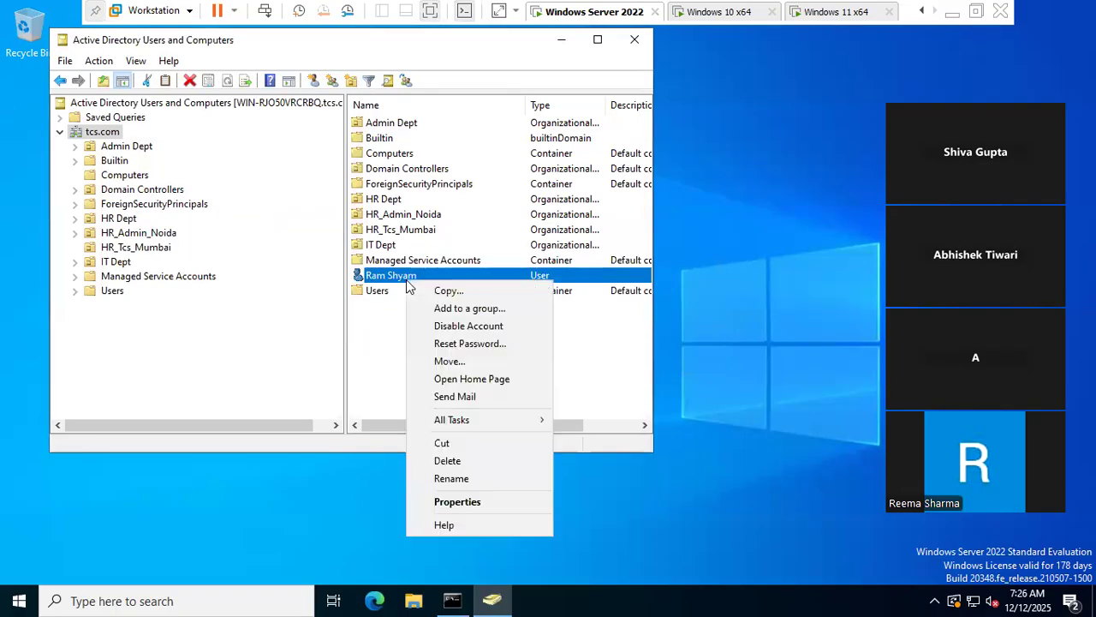
click(449, 361)
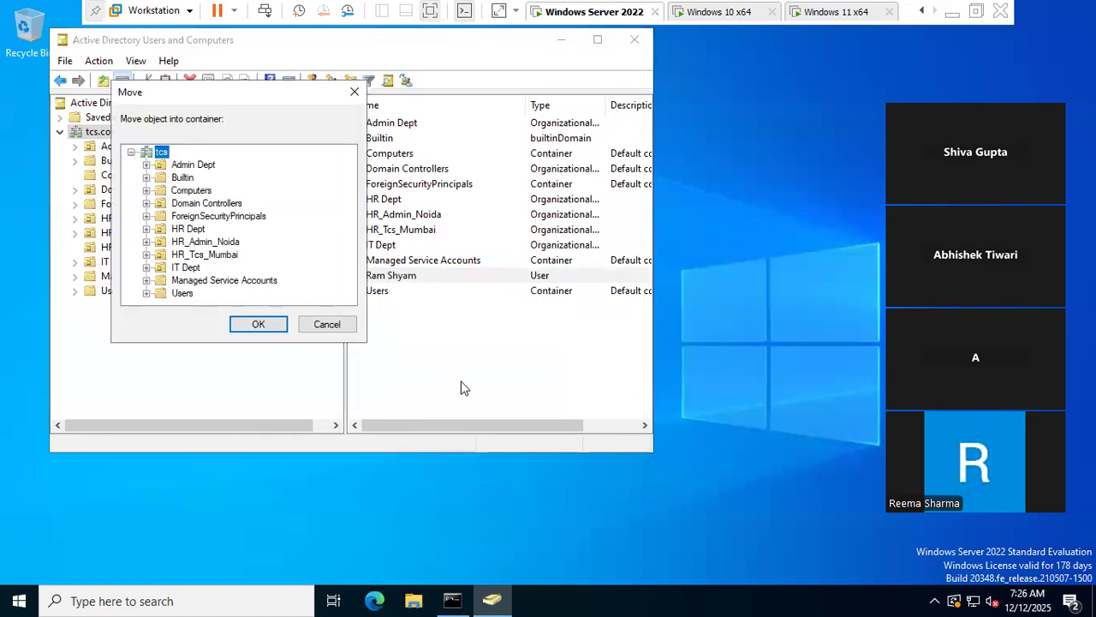
click(205, 255)
click(258, 326)
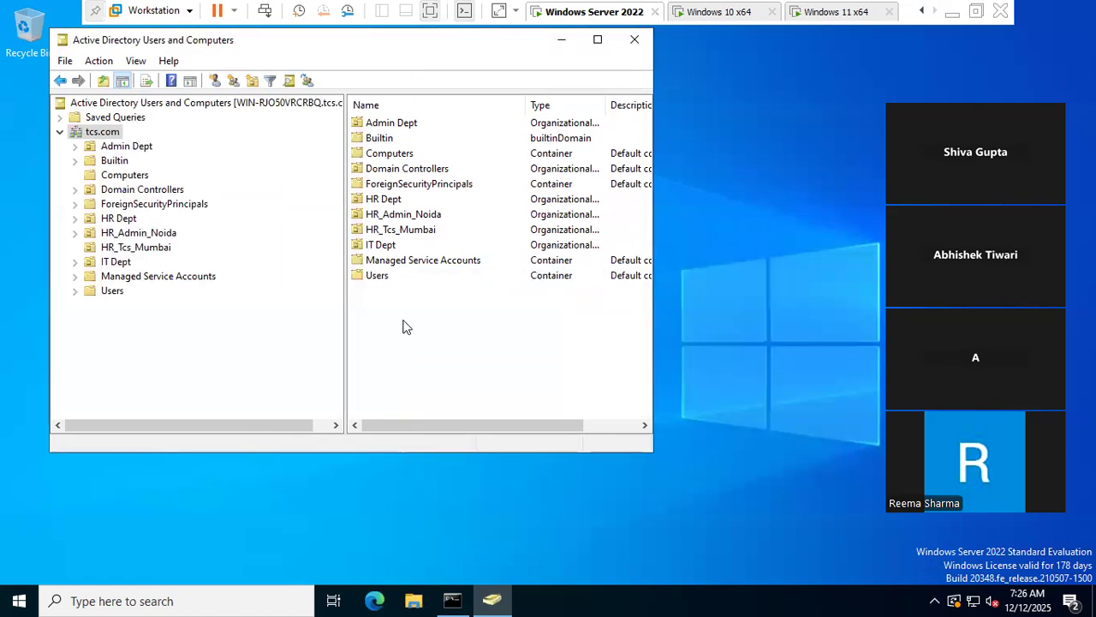
right_click(97, 134)
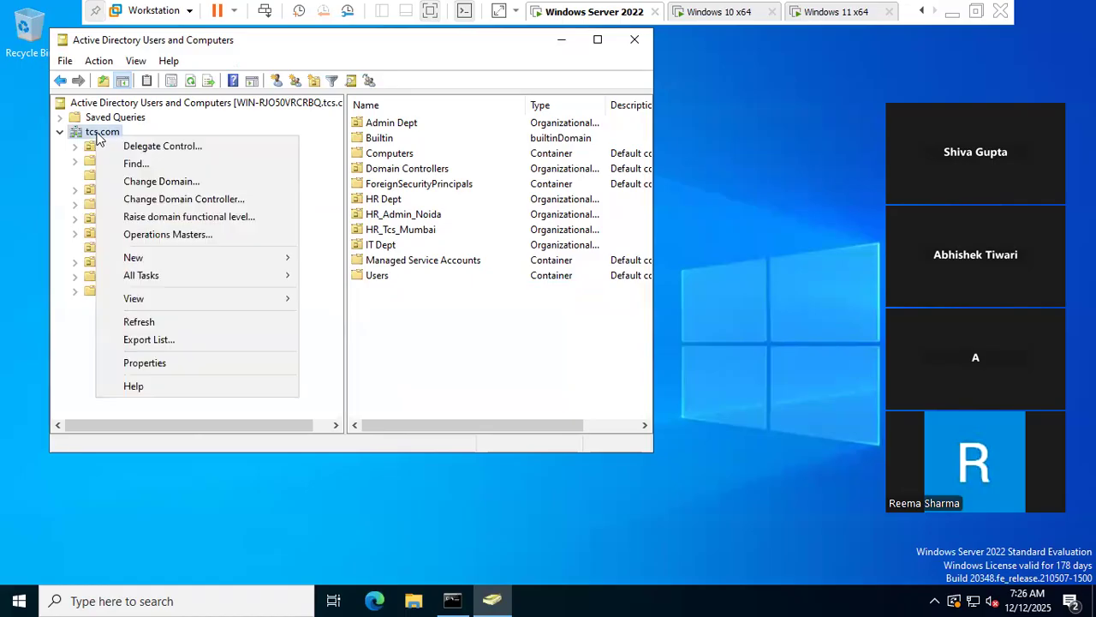
click(137, 163)
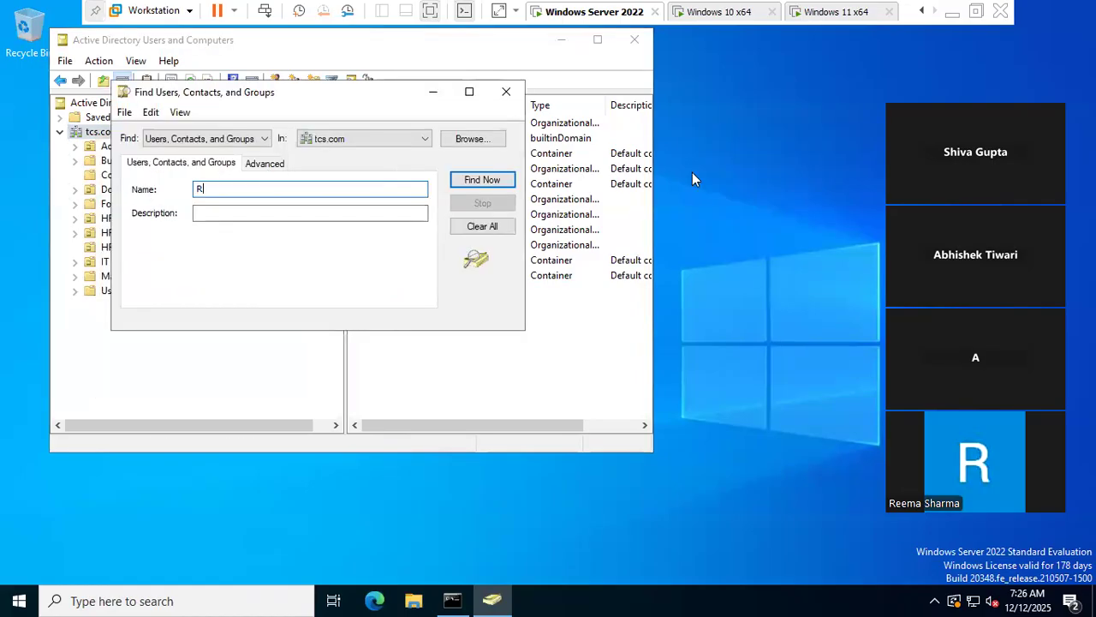
text(Ram)
key(Return)
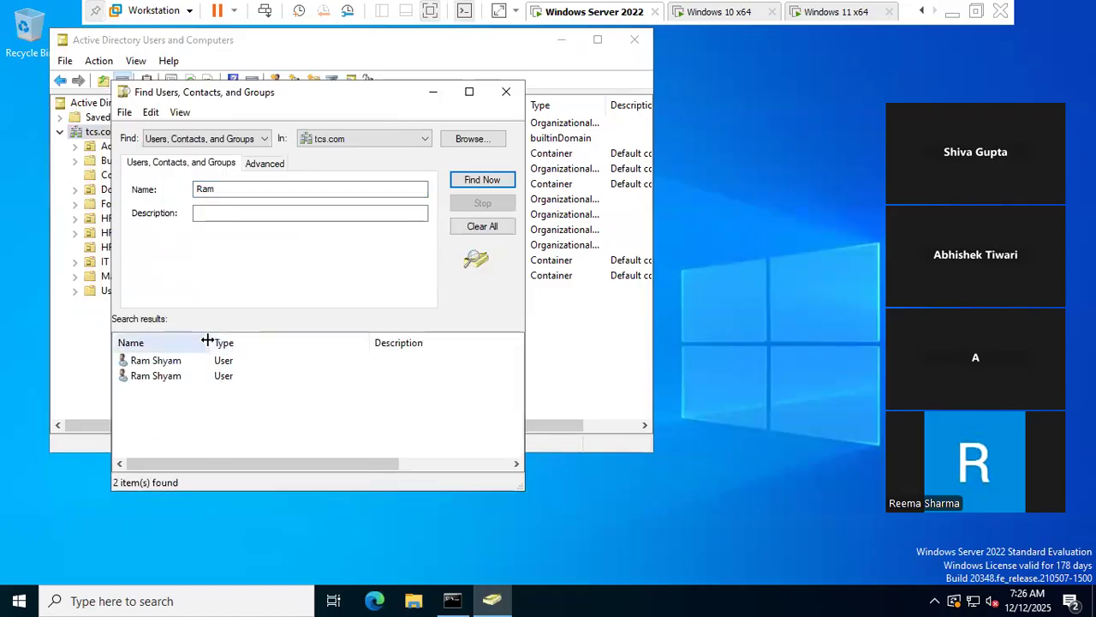
drag(209, 341, 293, 342)
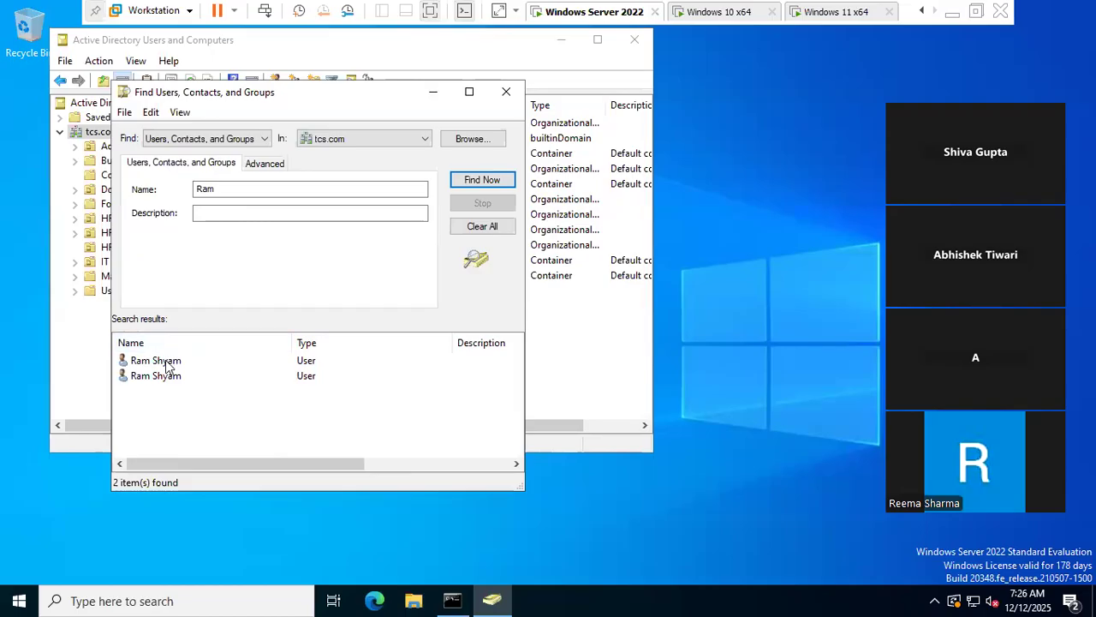
click(164, 362)
right_click(164, 362)
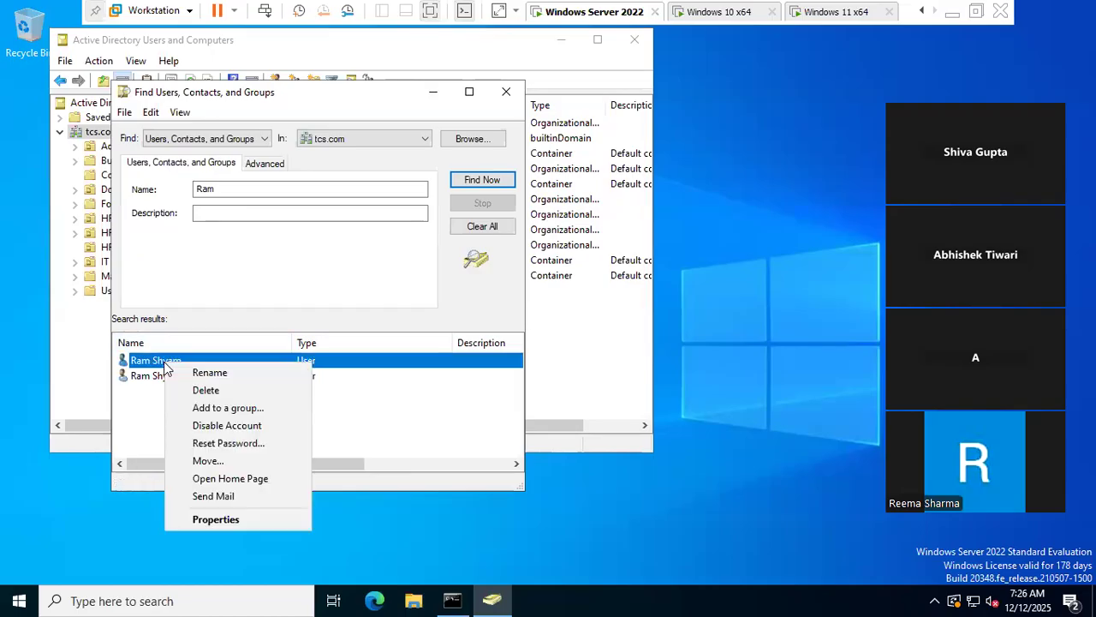
click(220, 518)
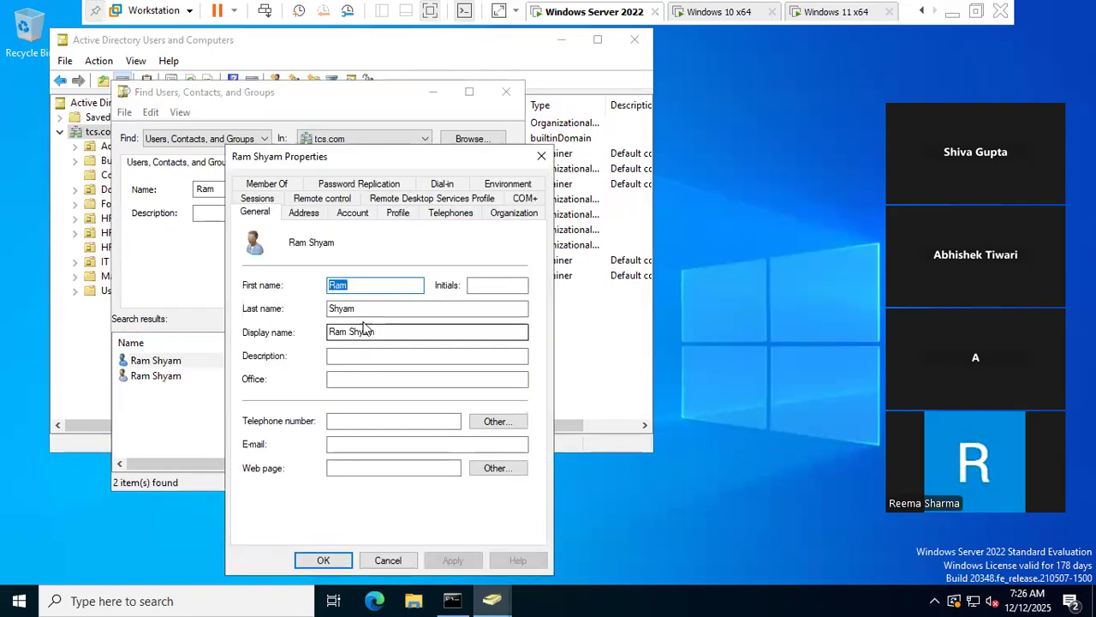
click(351, 213)
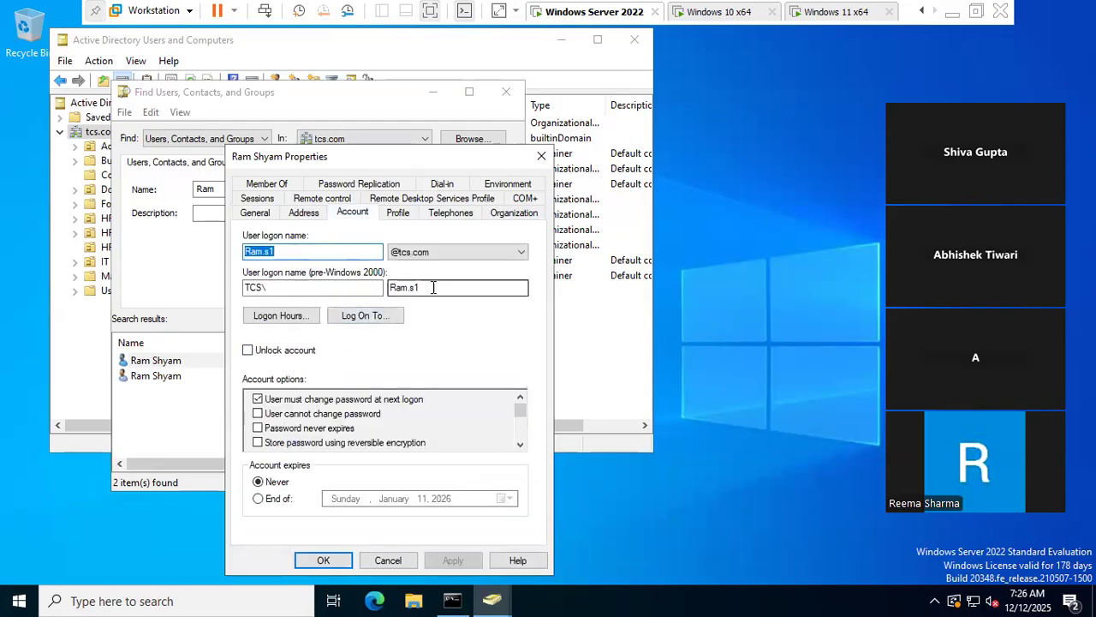
click(390, 564)
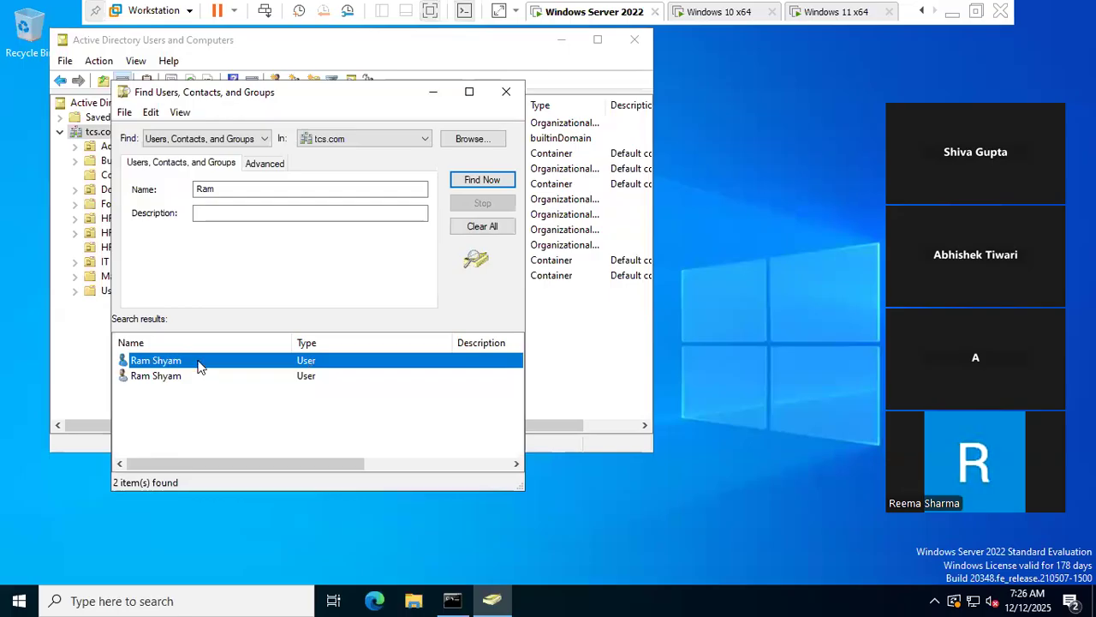
- Disable the Ram Shyam account, refresh the results, and close the search
right_click(199, 366)
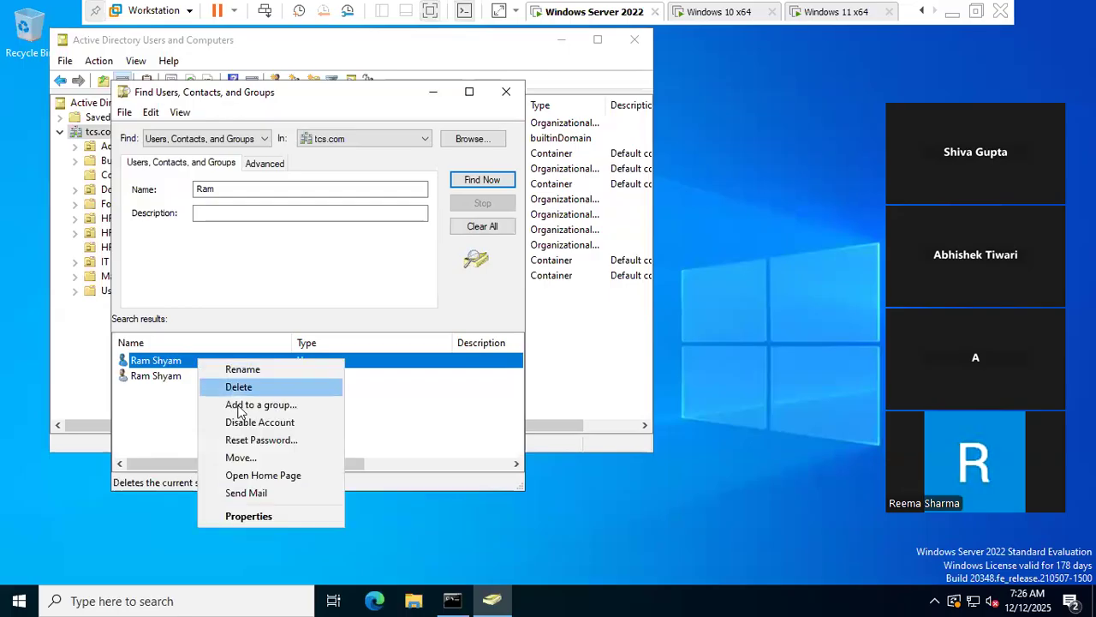
click(242, 423)
click(618, 364)
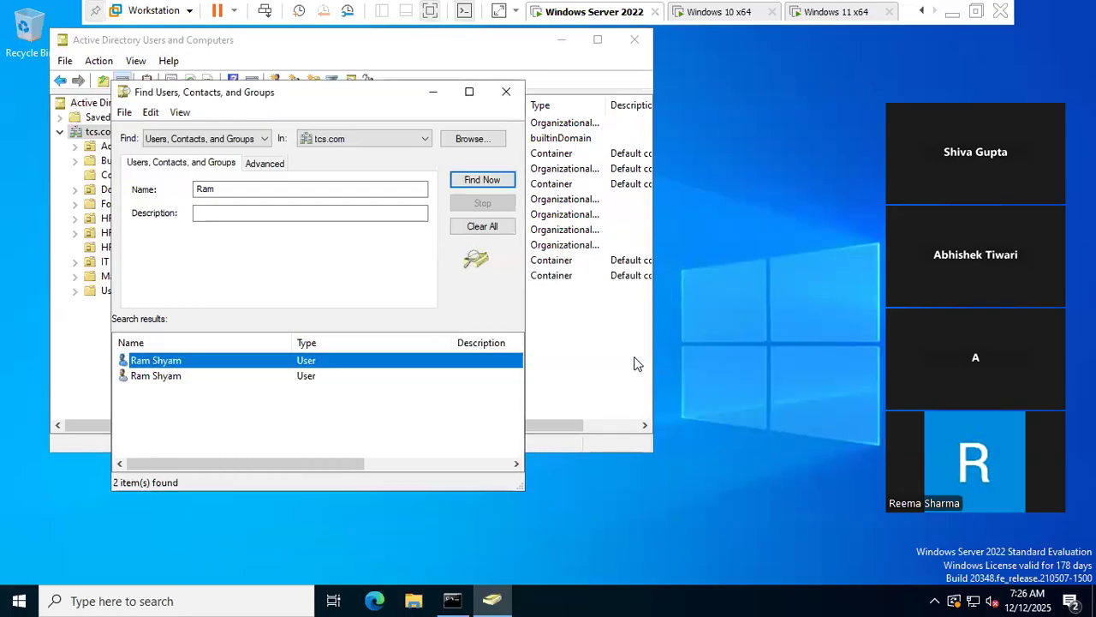
click(481, 181)
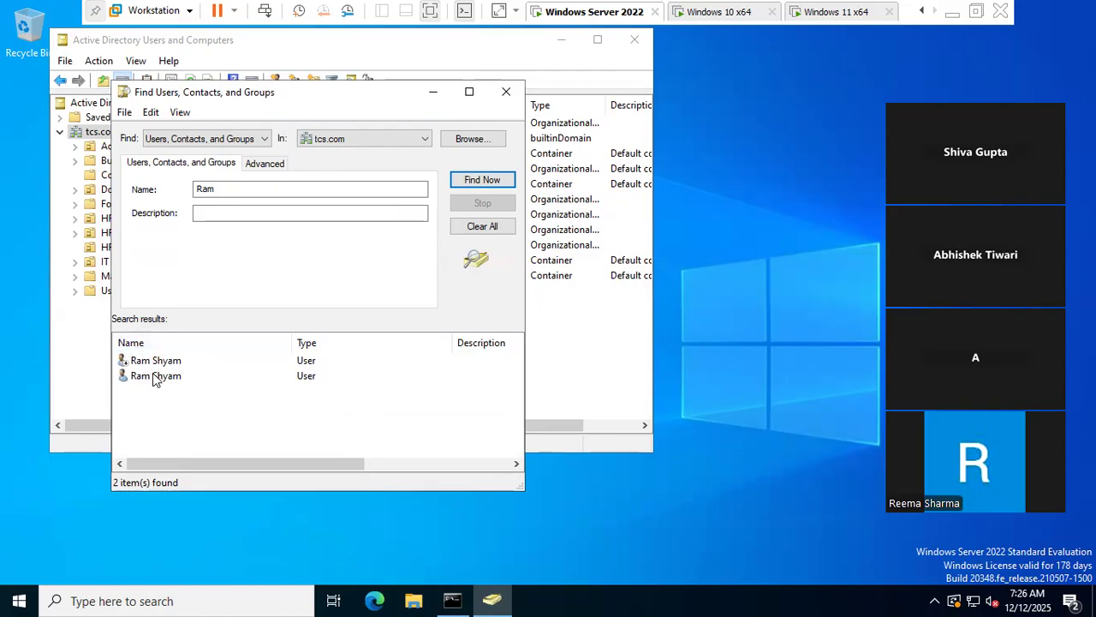
click(506, 92)
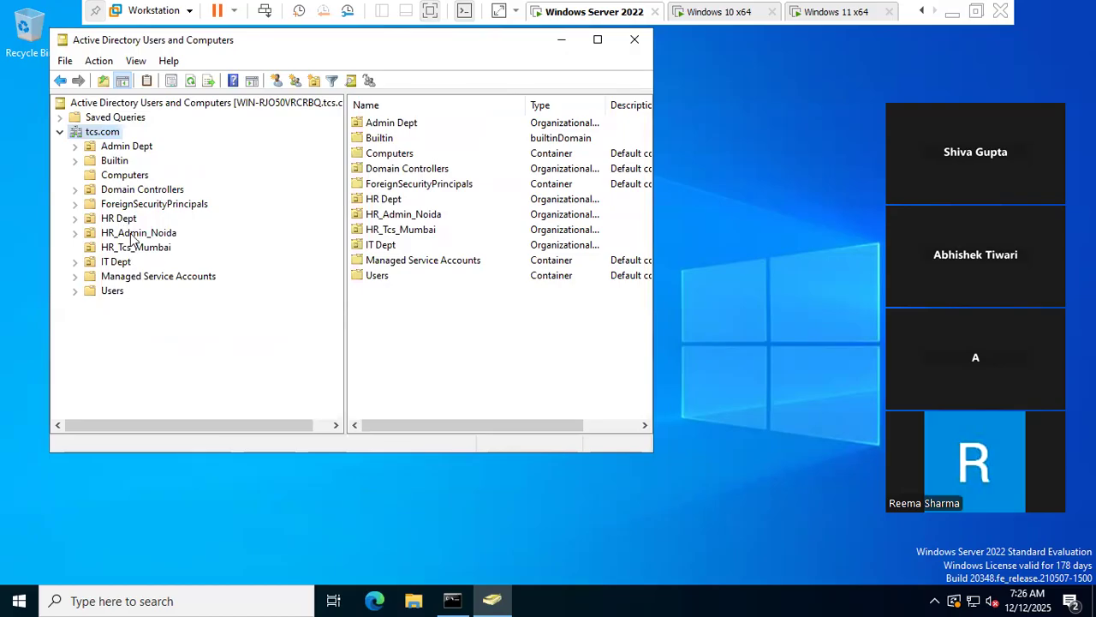
- Search for Ram again, enable the Ram Shyam account, refresh, and close the search
right_click(106, 137)
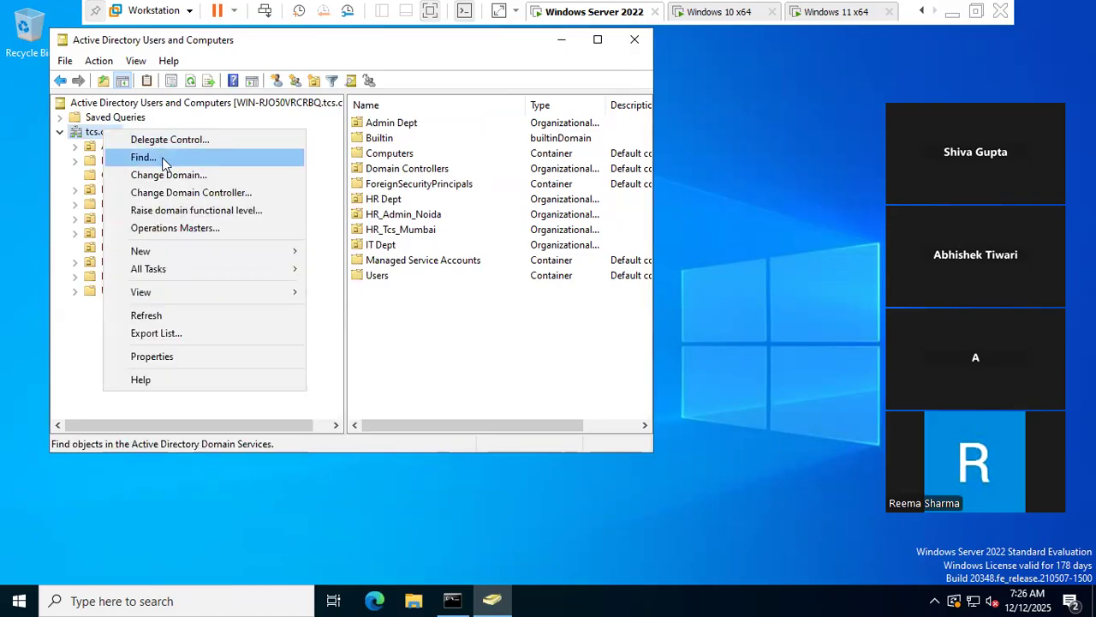
click(164, 161)
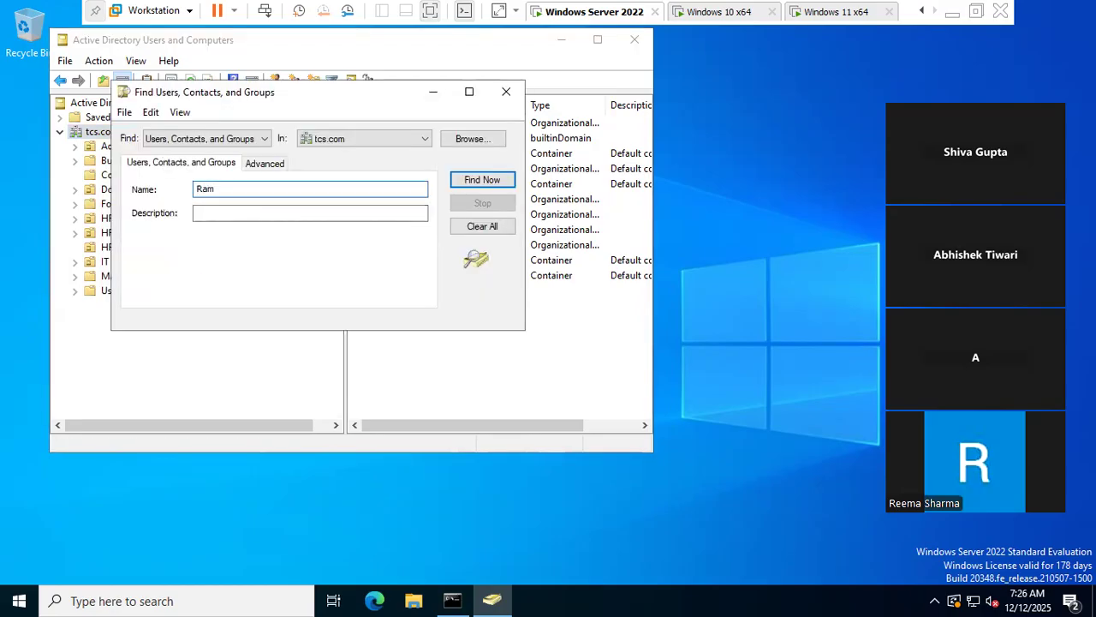
key(Return)
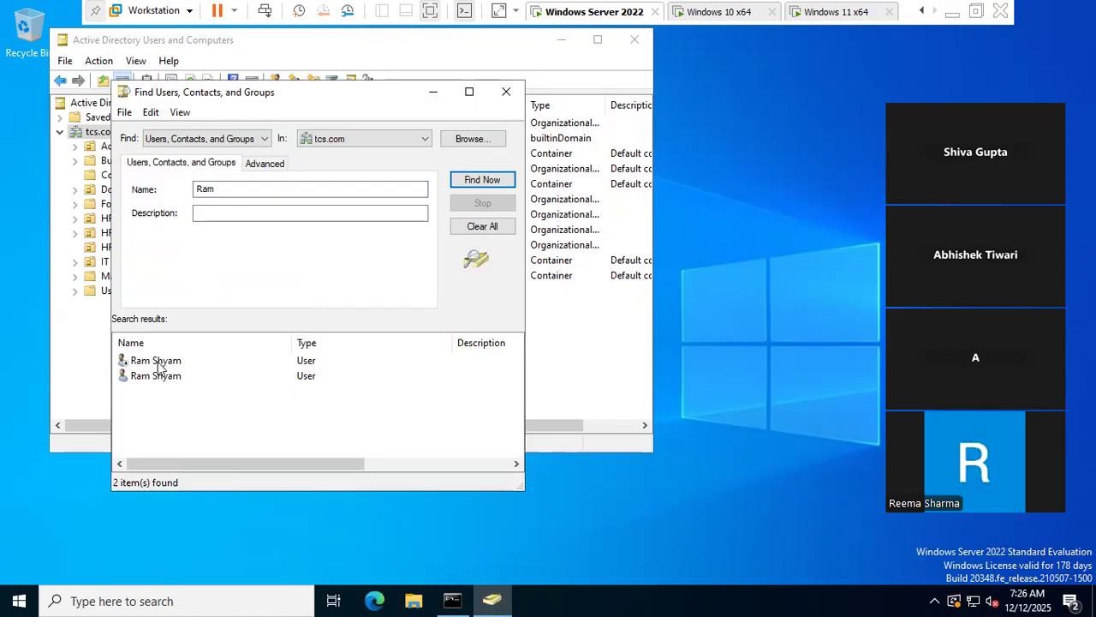
click(158, 363)
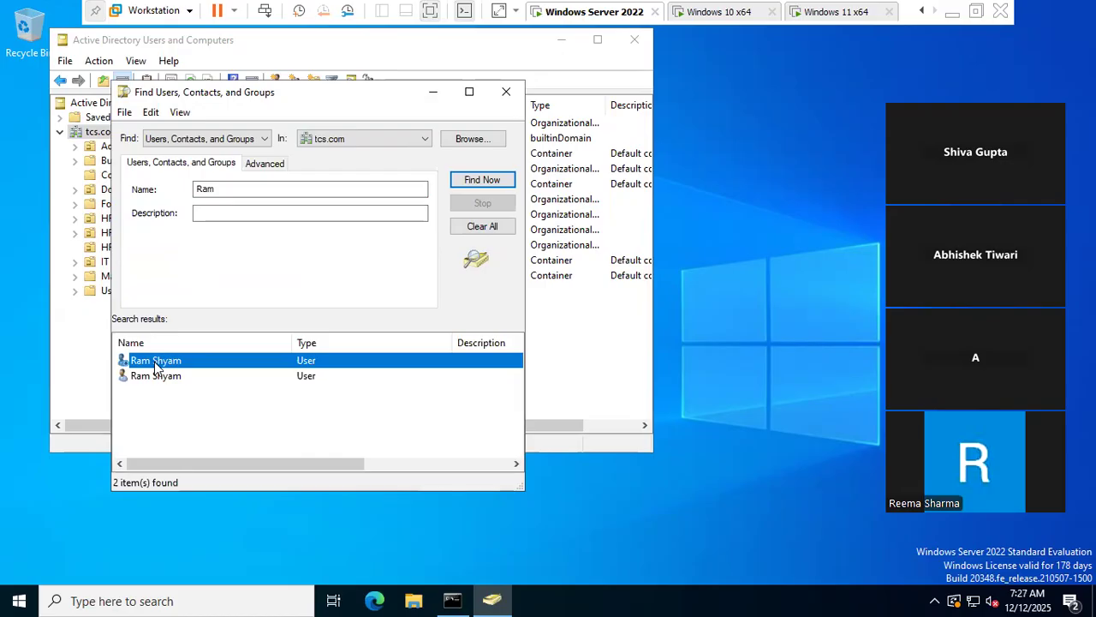
right_click(154, 361)
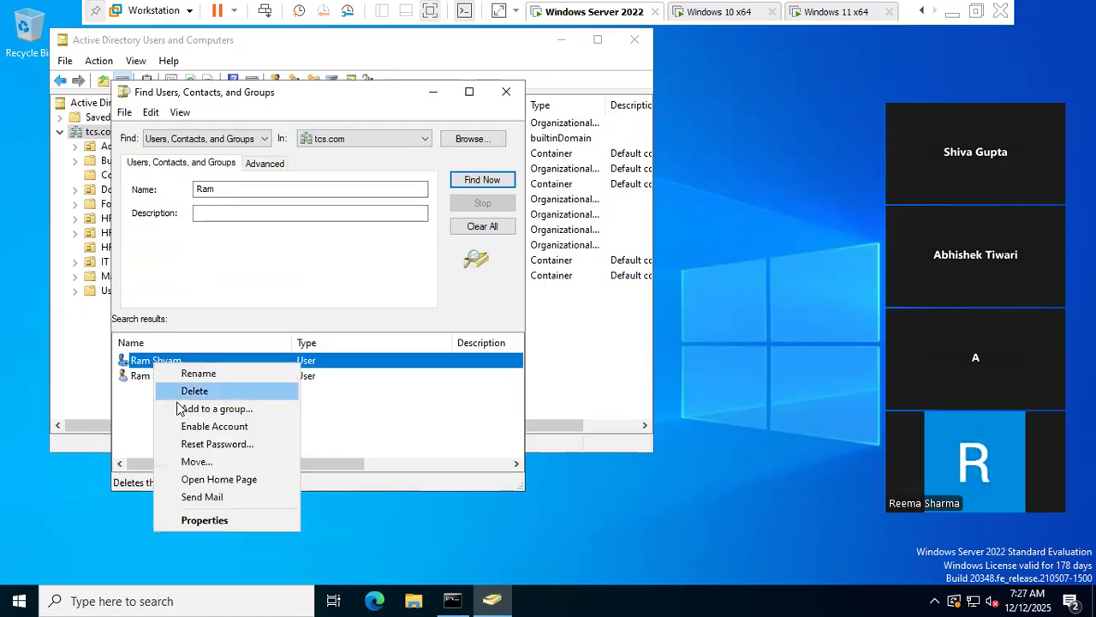
click(200, 427)
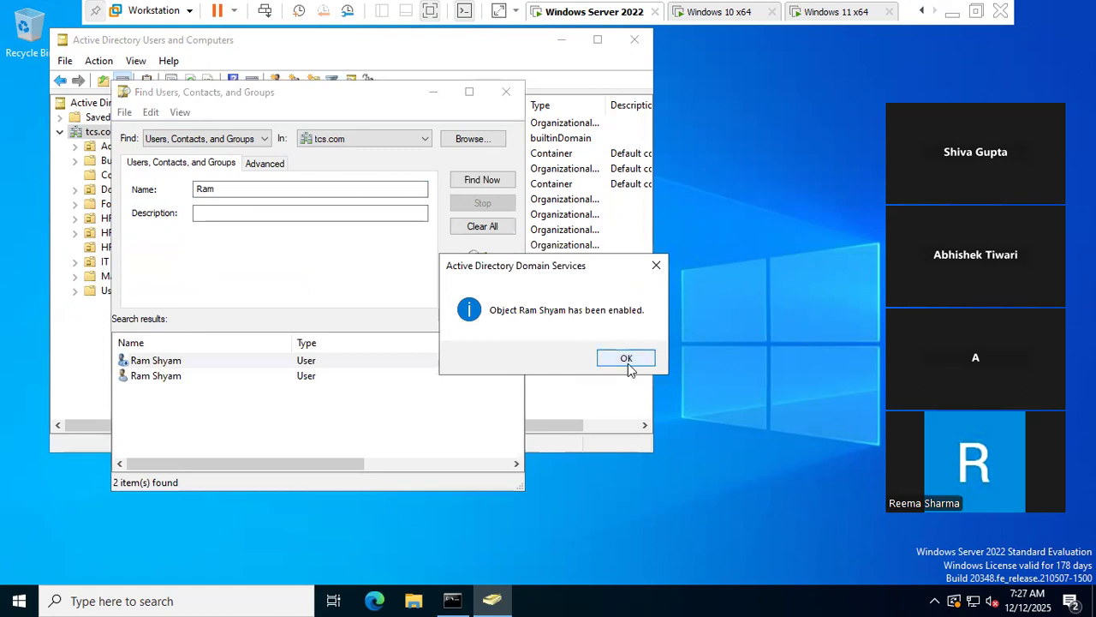
click(609, 360)
click(489, 181)
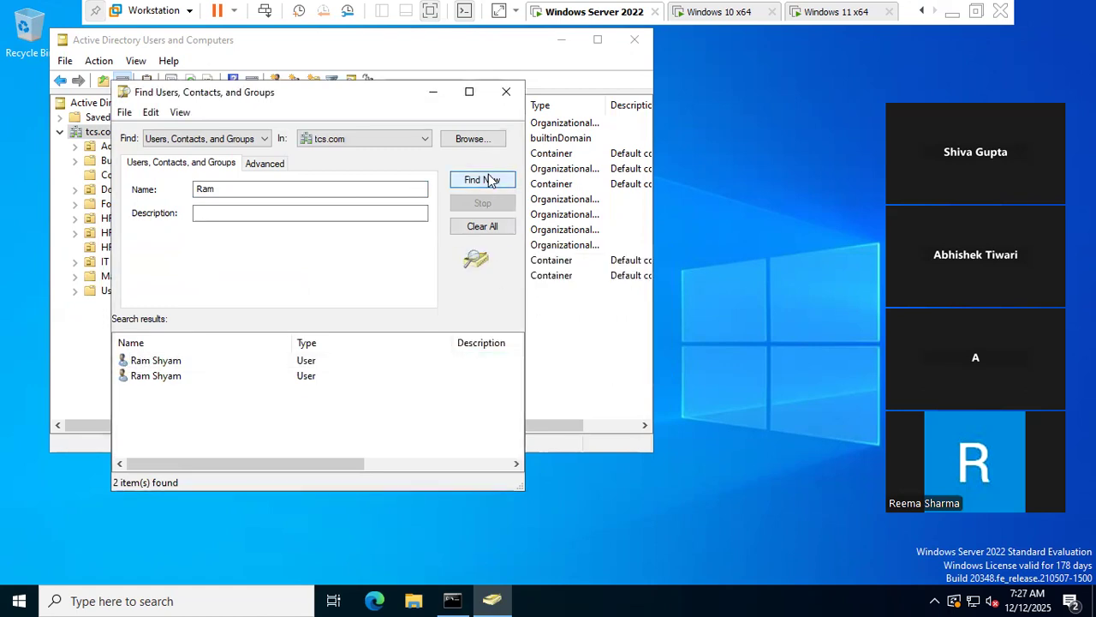
click(506, 92)
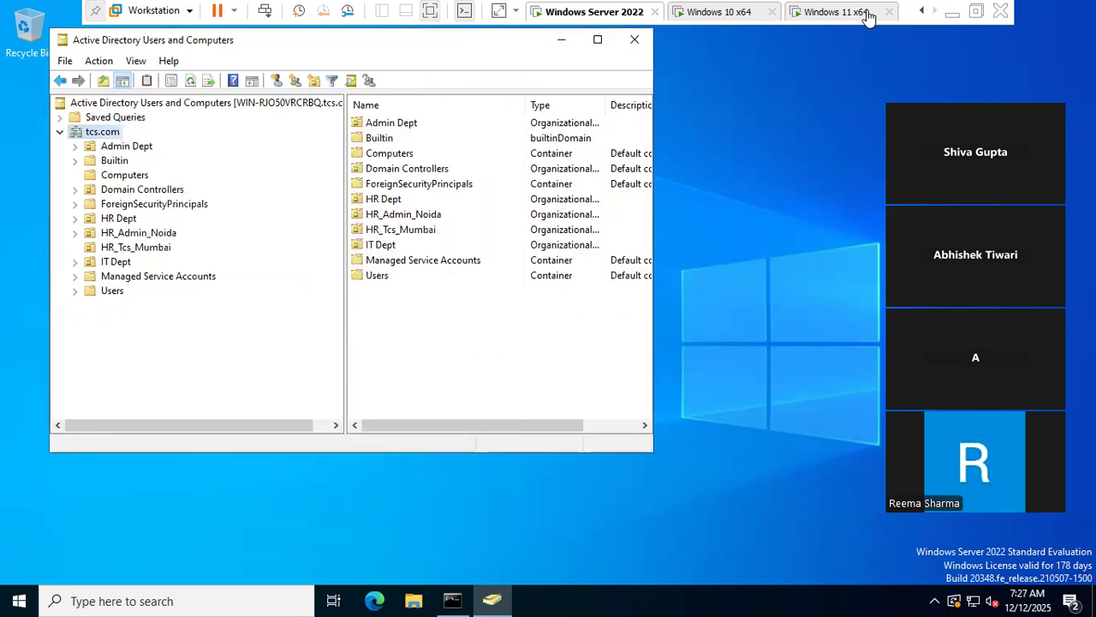
- Cancel System Properties on Windows 11 and minimize VMware to show the domain-join notes in Word
click(842, 14)
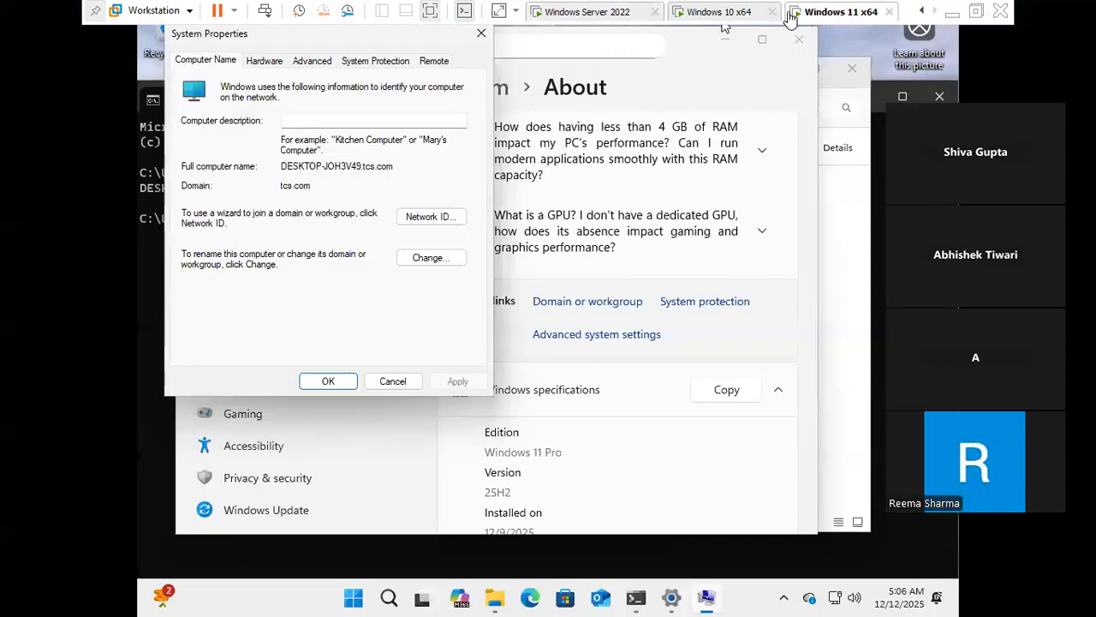
click(718, 16)
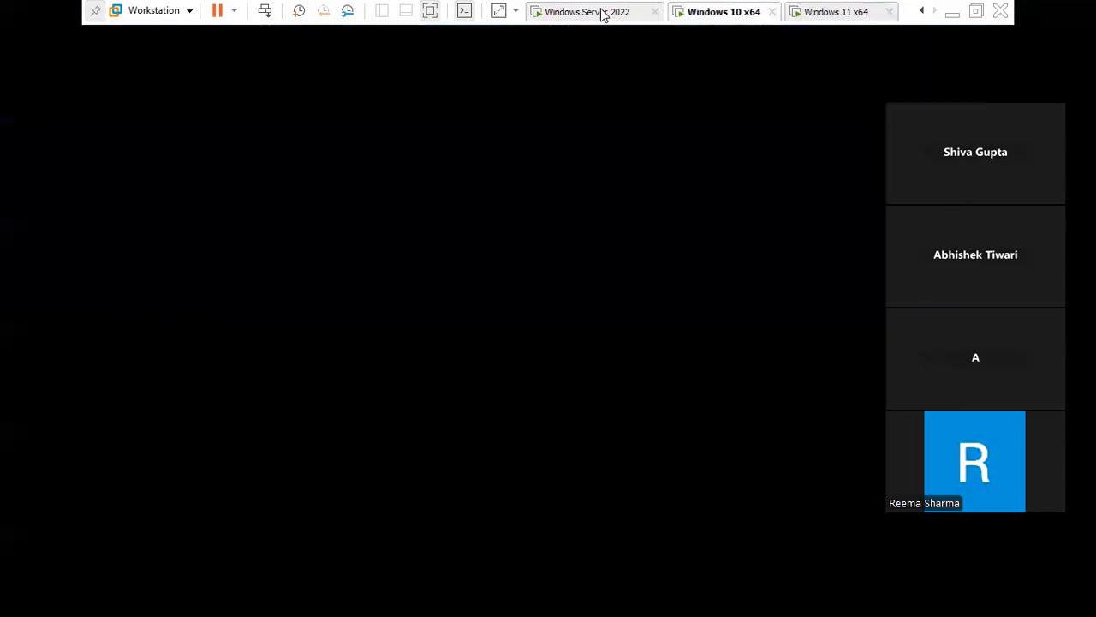
click(602, 15)
click(852, 13)
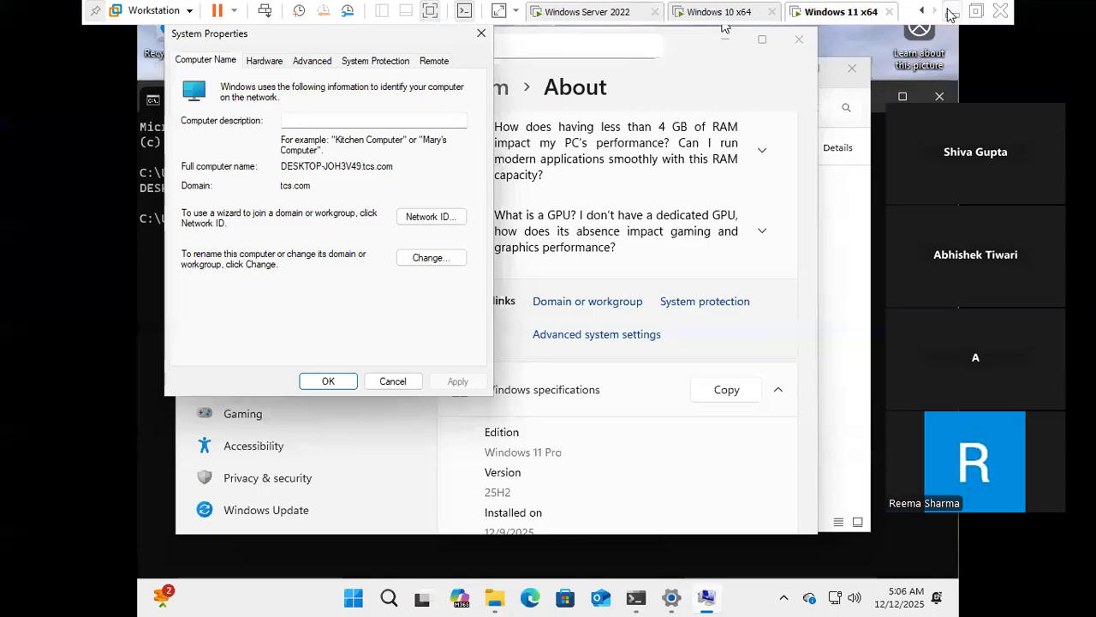
click(393, 380)
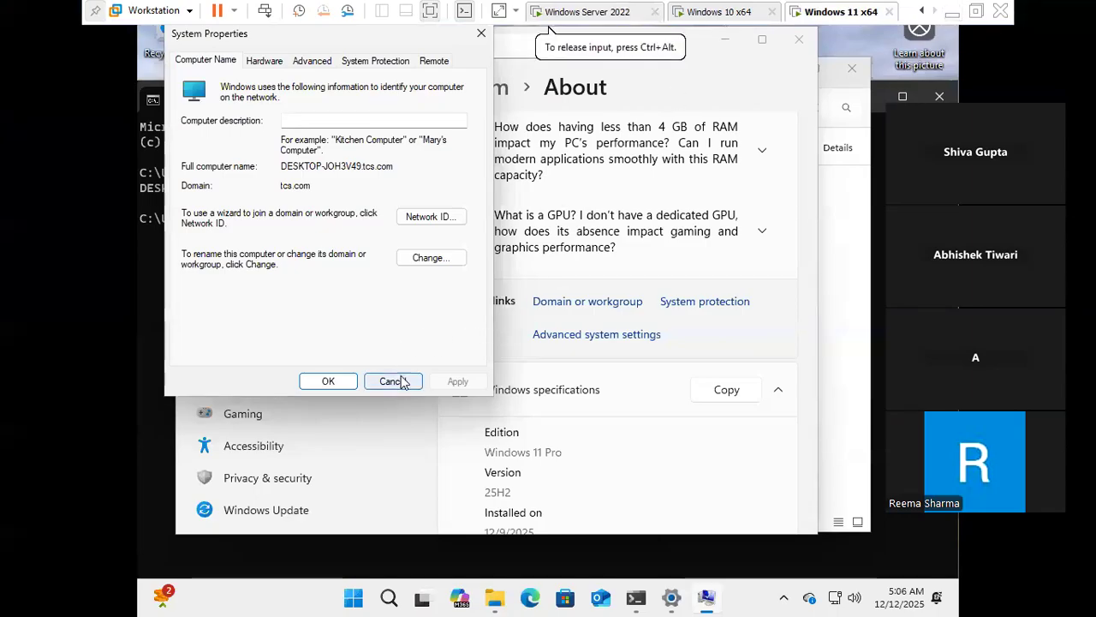
click(392, 380)
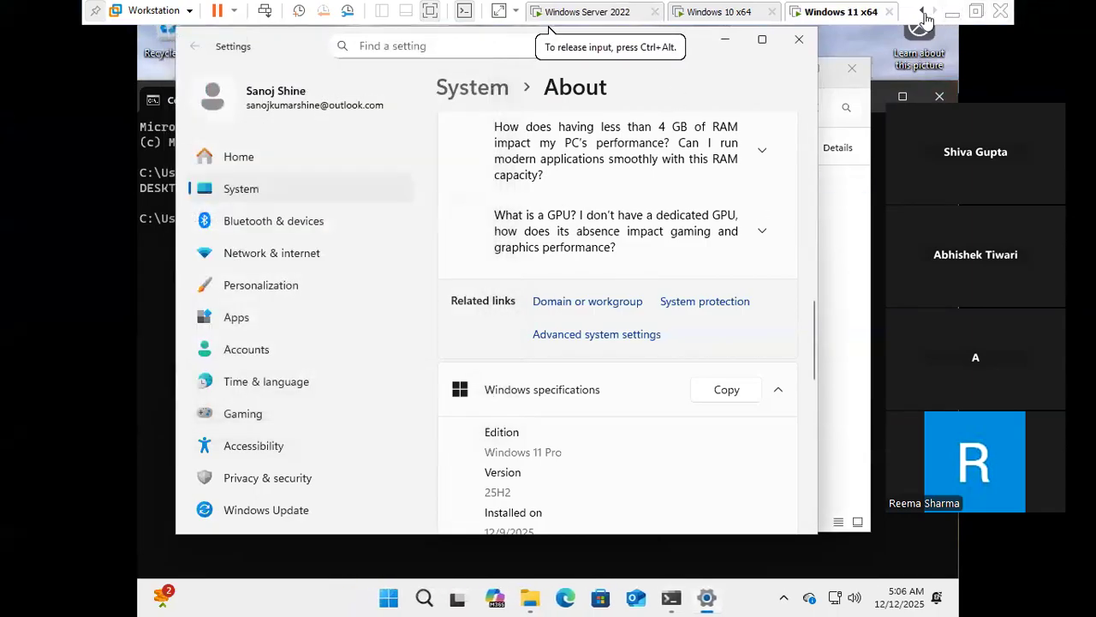
click(952, 12)
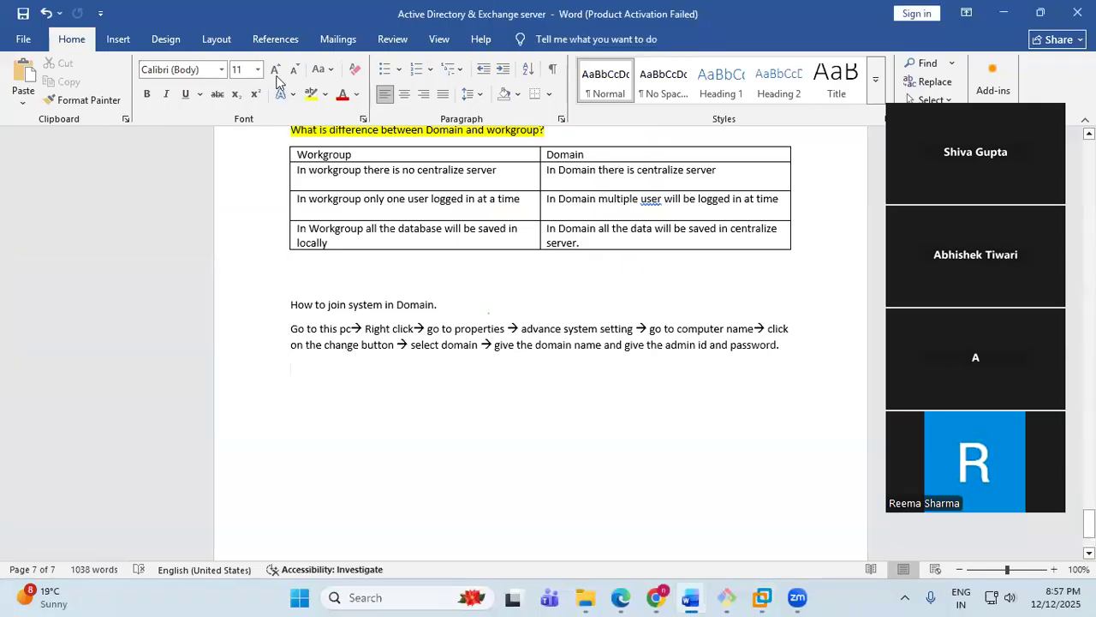